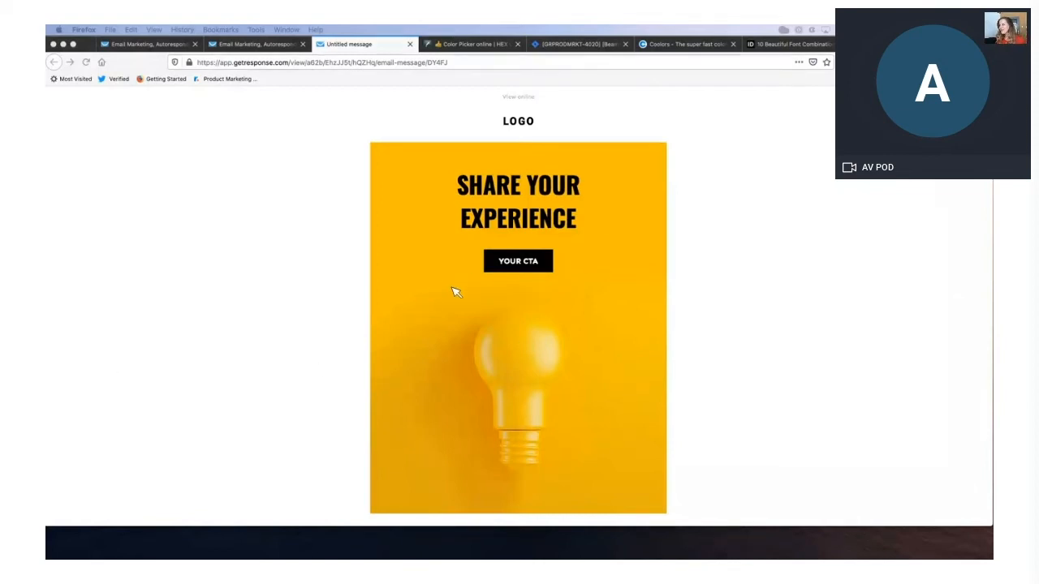
Review the sample email in its web preview, from the hero banner through the text sections to the footer
{"action": "scroll", "coordinate": [454, 292], "scroll_direction": "down", "scroll_amount": 5}
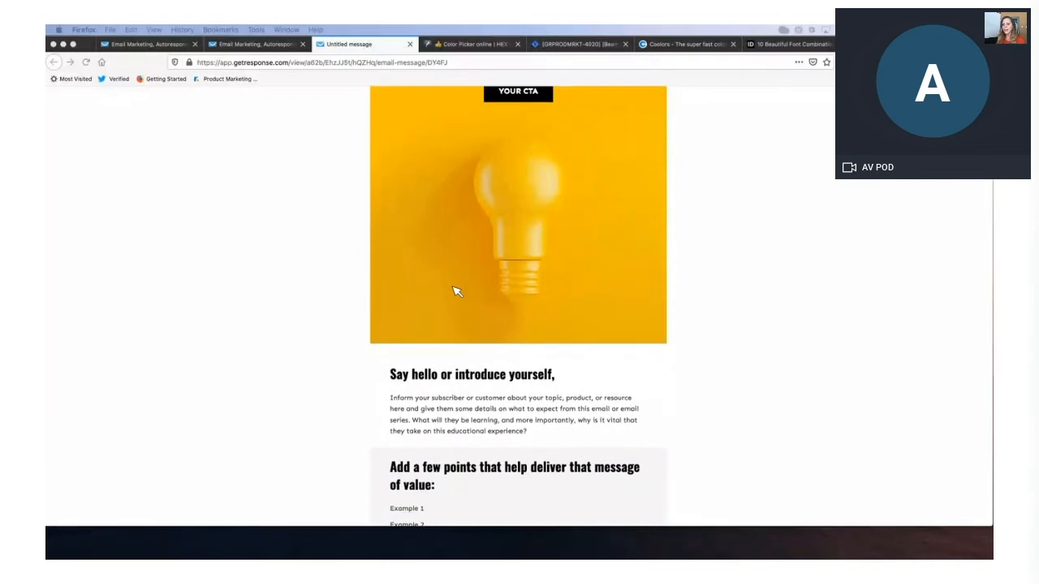
{"action": "scroll", "coordinate": [457, 291], "scroll_direction": "down", "scroll_amount": 4}
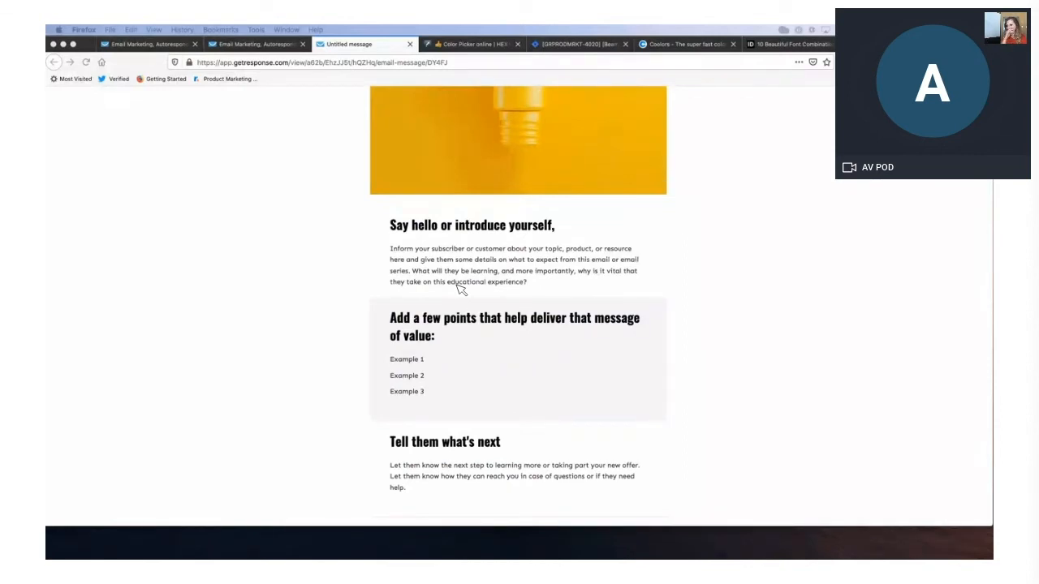
{"action": "scroll", "coordinate": [459, 290], "scroll_direction": "down", "scroll_amount": 2}
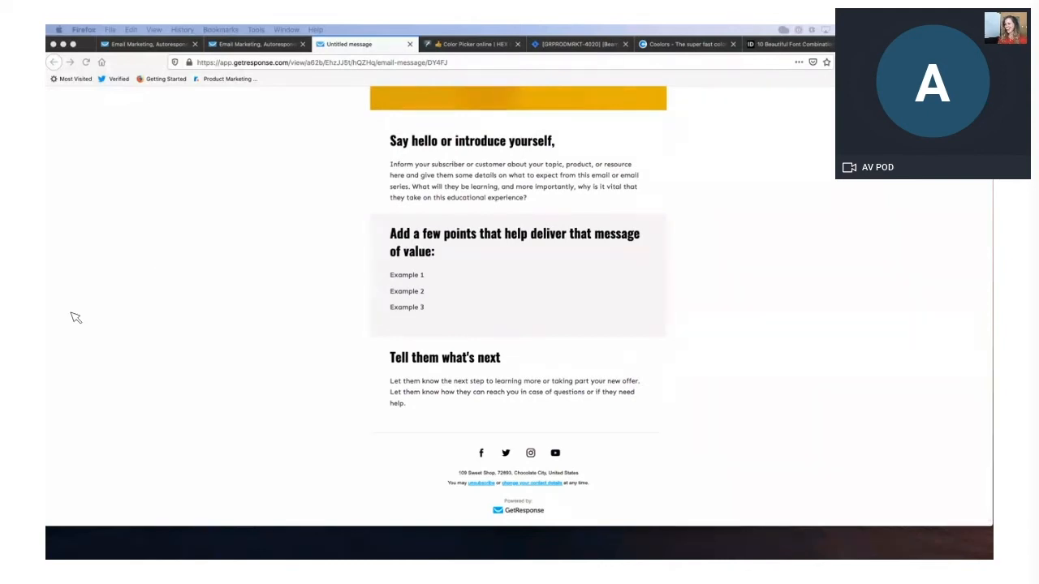
{"action": "scroll", "coordinate": [75, 317], "scroll_direction": "up", "scroll_amount": 10}
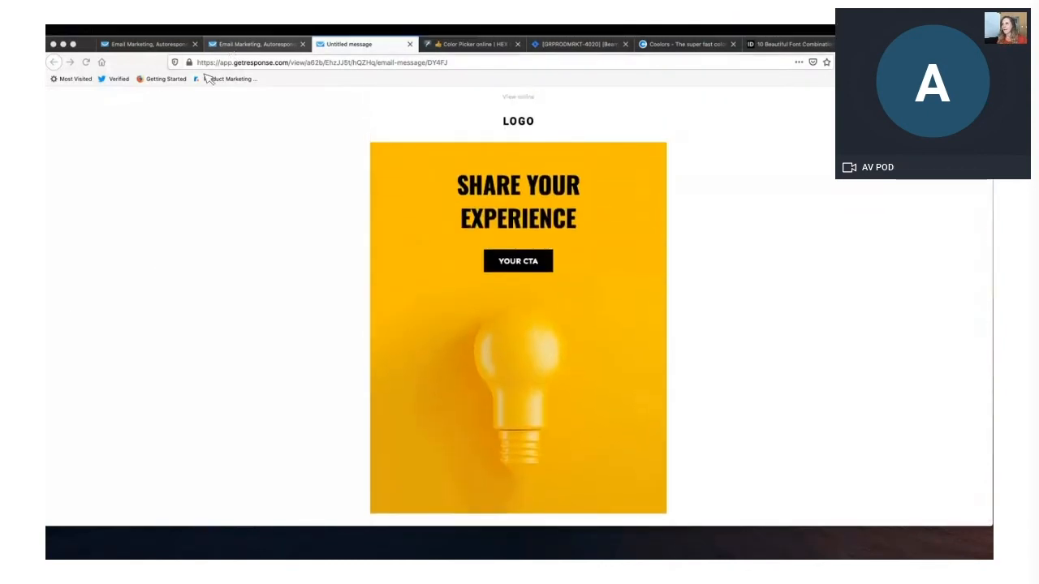
Return to the untitled newsletter draft and start its message design from the Blank template
{"action": "left_click", "coordinate": [229, 47]}
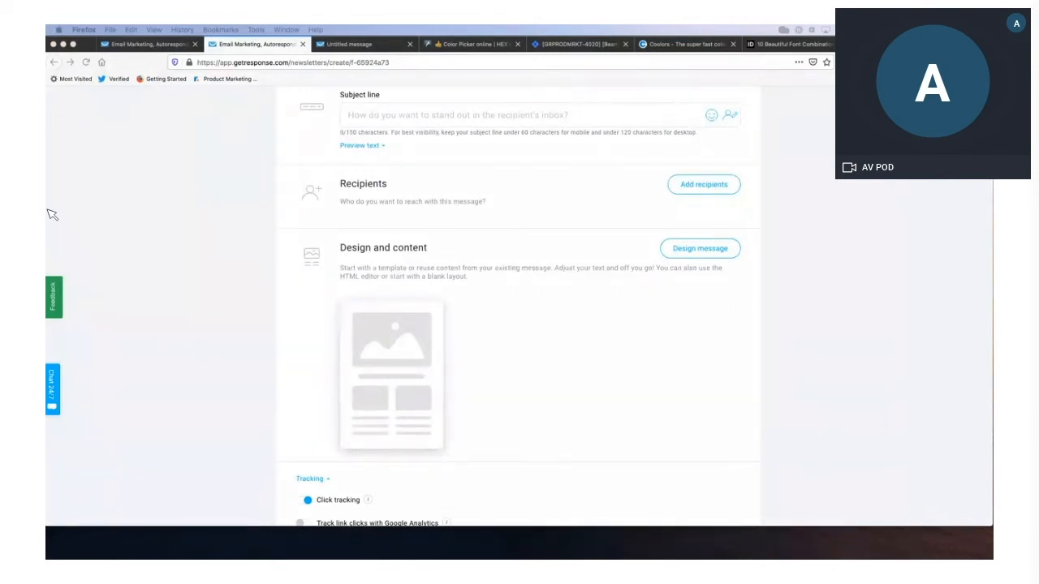
{"action": "scroll", "coordinate": [89, 181], "scroll_direction": "up", "scroll_amount": 5}
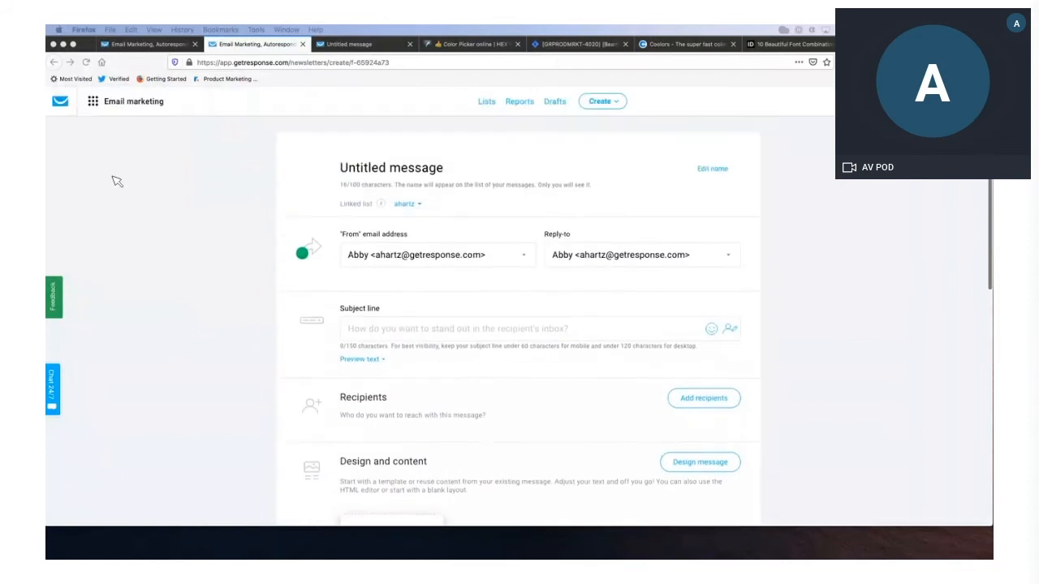
{"action": "scroll", "coordinate": [104, 236], "scroll_direction": "down", "scroll_amount": 6}
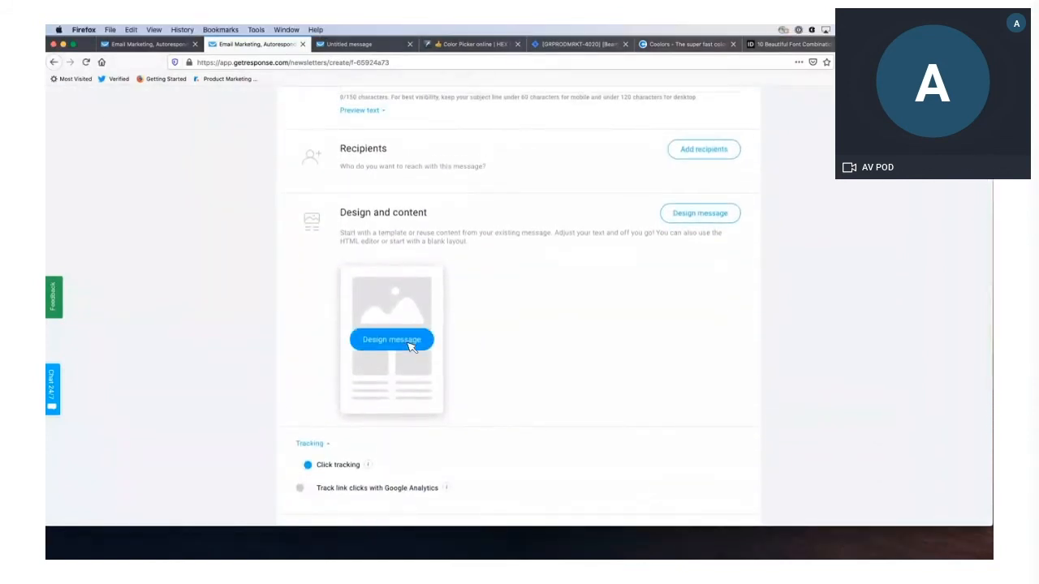
{"action": "left_click", "coordinate": [411, 344]}
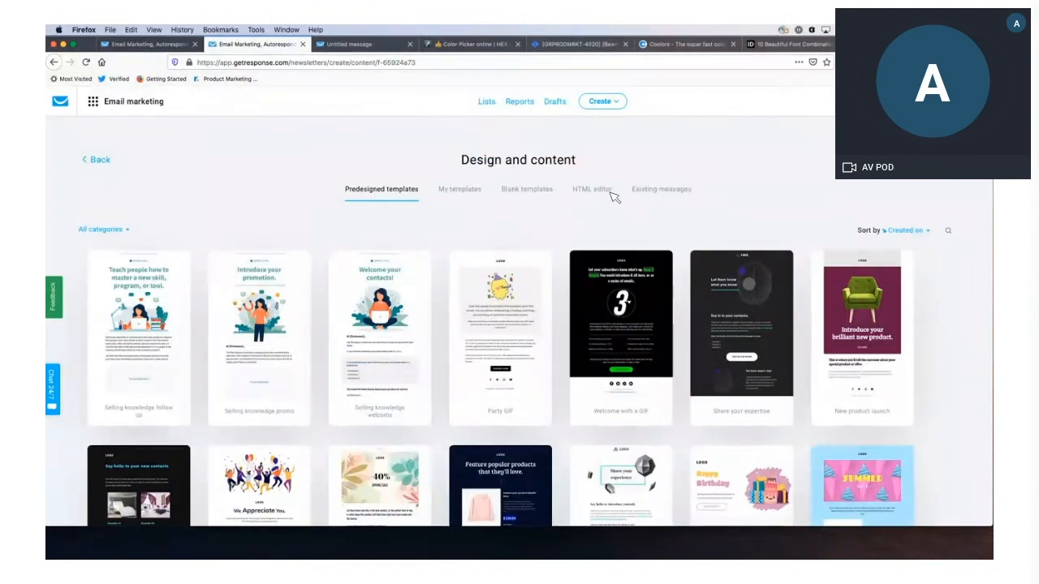
{"action": "left_click", "coordinate": [538, 193]}
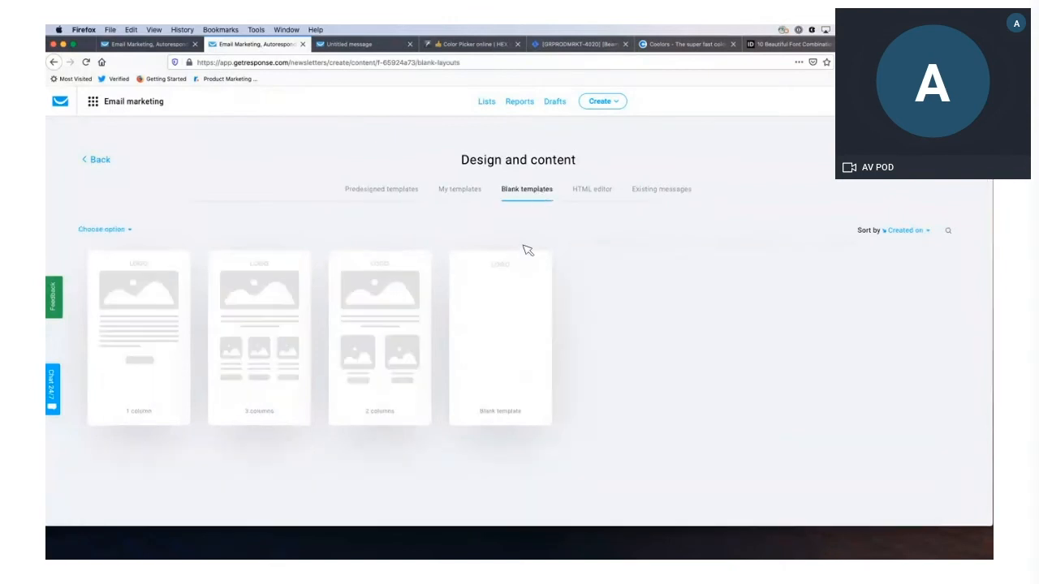
{"action": "left_click", "coordinate": [504, 335]}
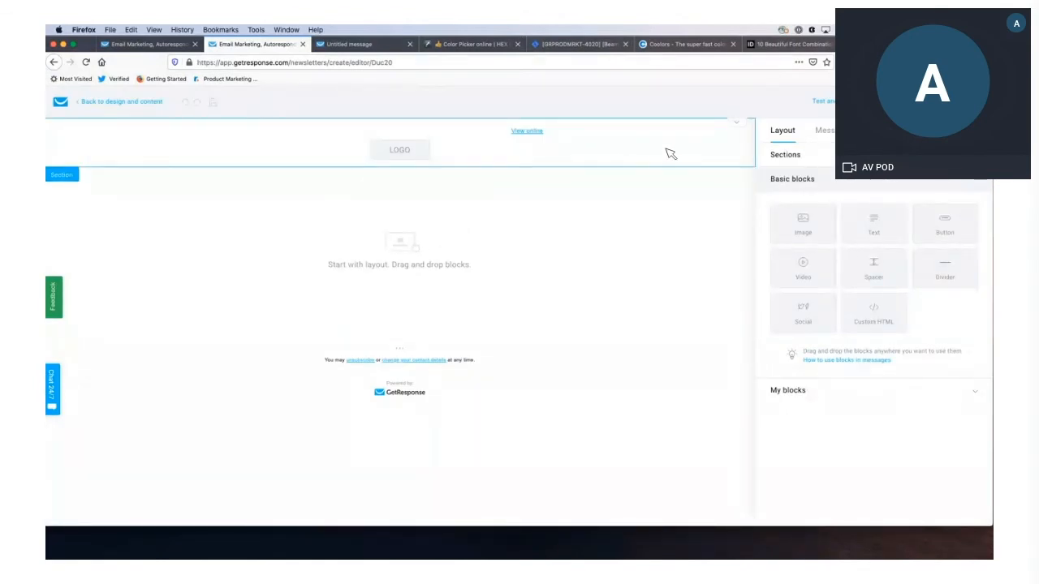
Set the header section's padding to 40 on the left, 40 on the right and 30 at the bottom
{"action": "key", "text": "super+equal"}
{"action": "key", "text": "super+equal"}
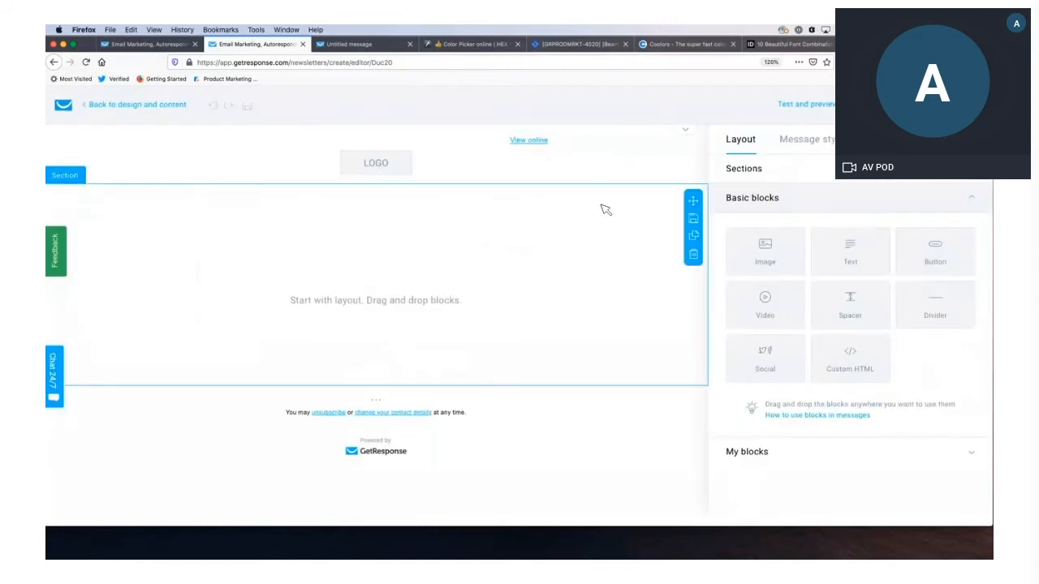
{"action": "left_click", "coordinate": [705, 160]}
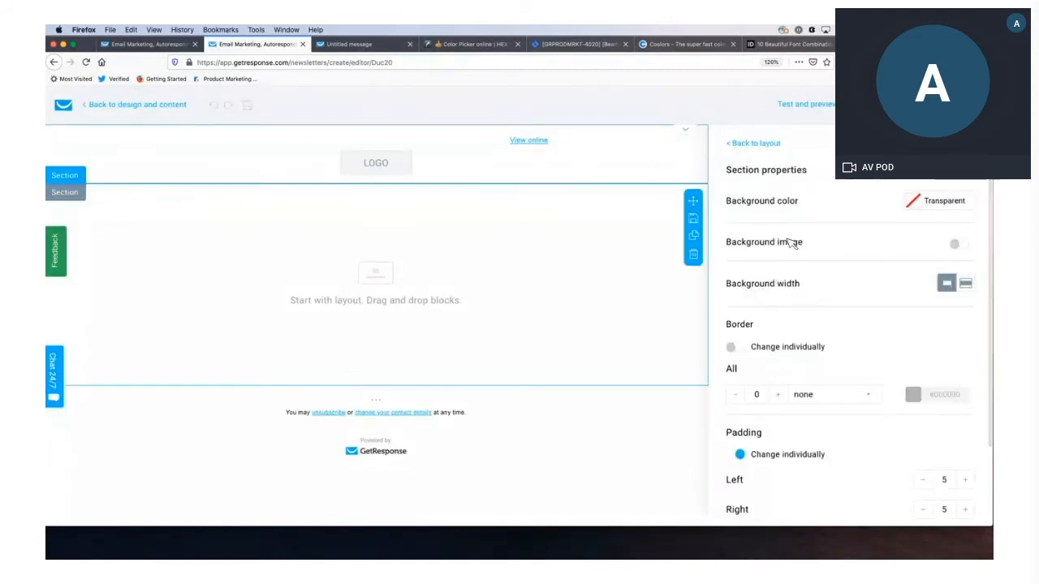
{"action": "scroll", "coordinate": [858, 348], "scroll_direction": "down", "scroll_amount": 2}
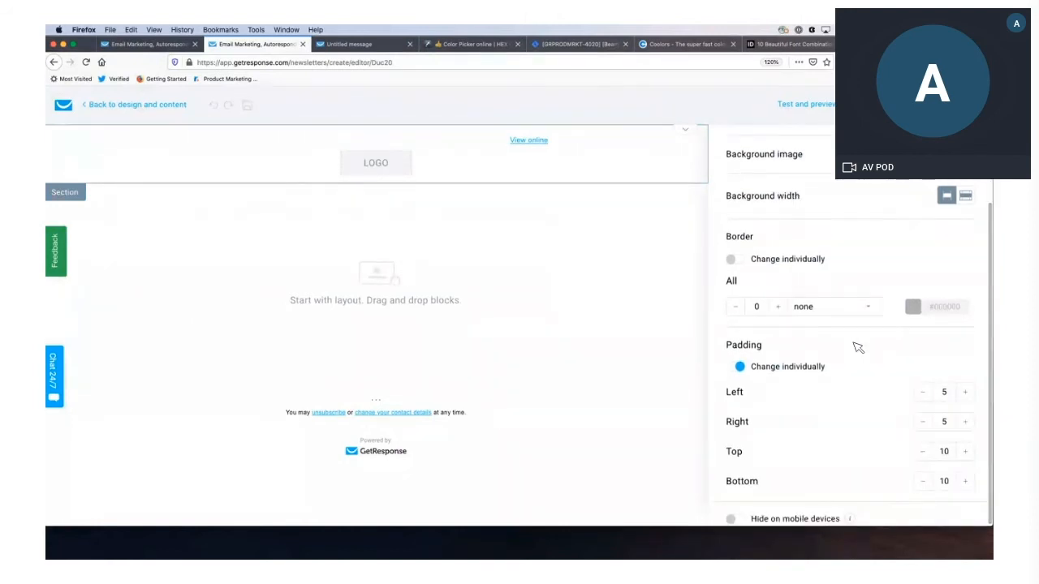
{"action": "left_click", "coordinate": [948, 392]}
{"action": "type", "text": "40"}
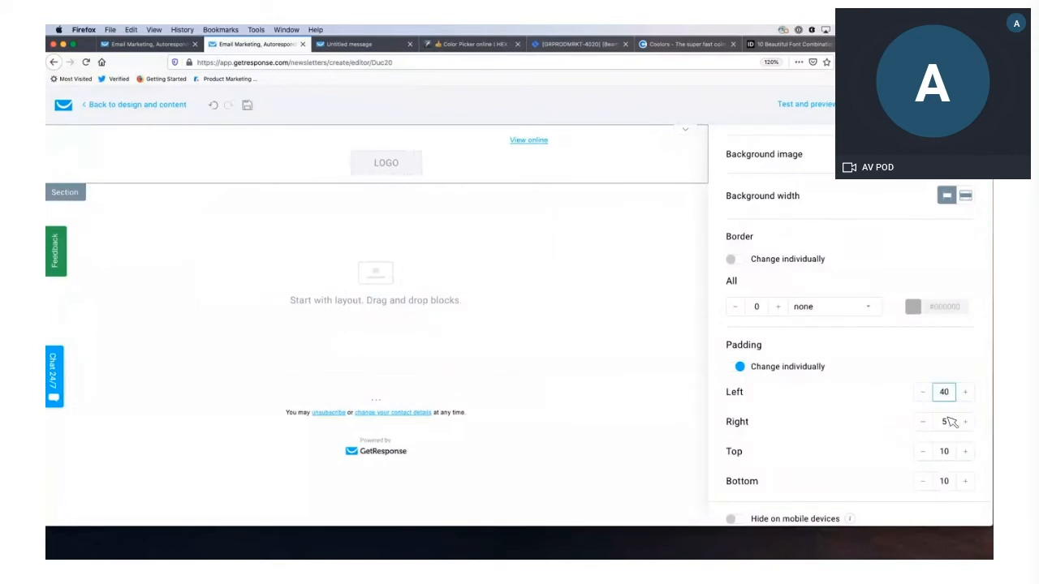
{"action": "left_click", "coordinate": [947, 422]}
{"action": "type", "text": "40"}
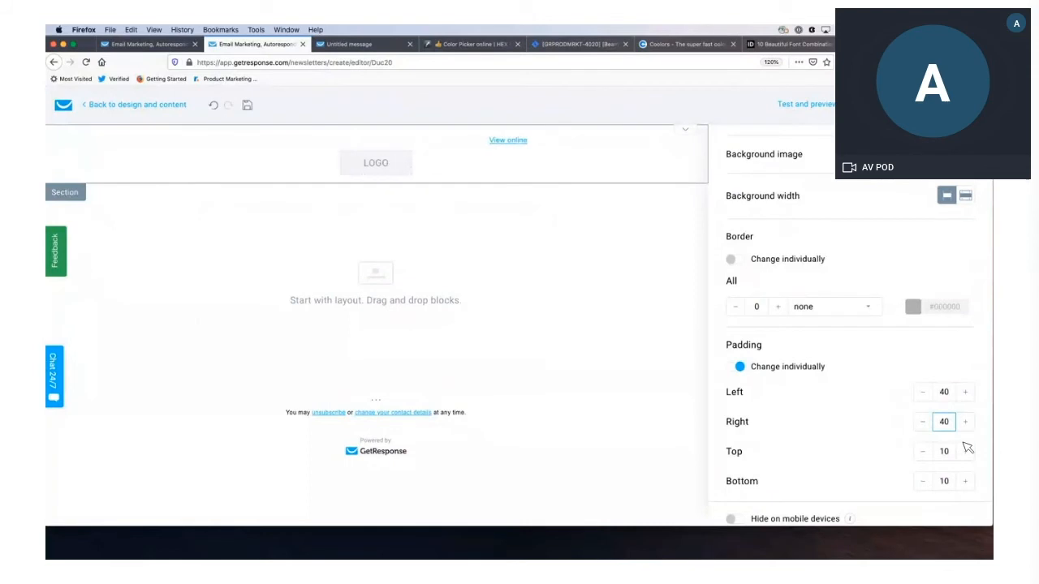
{"action": "left_click", "coordinate": [948, 482]}
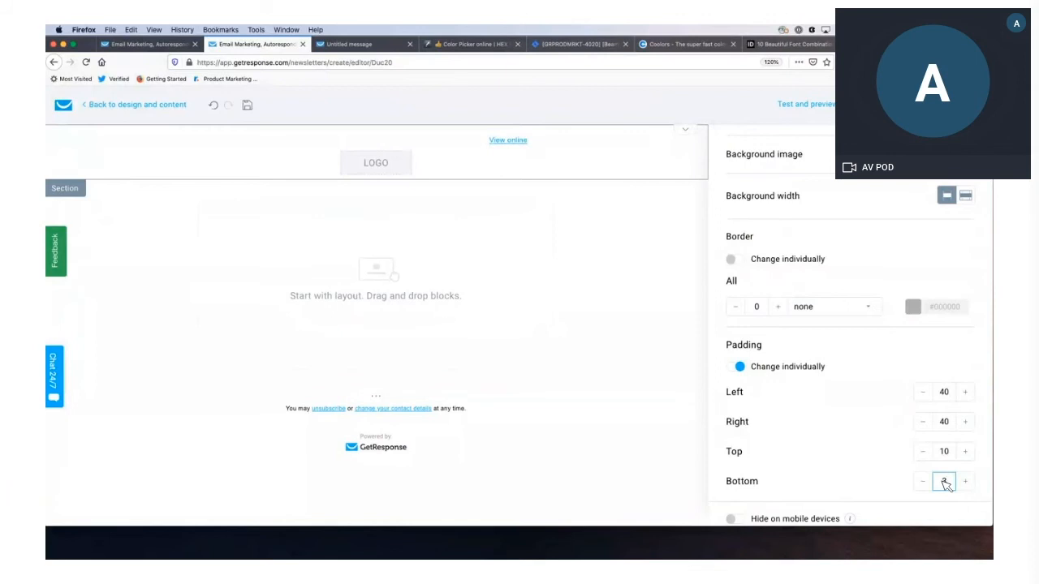
{"action": "type", "text": "30"}
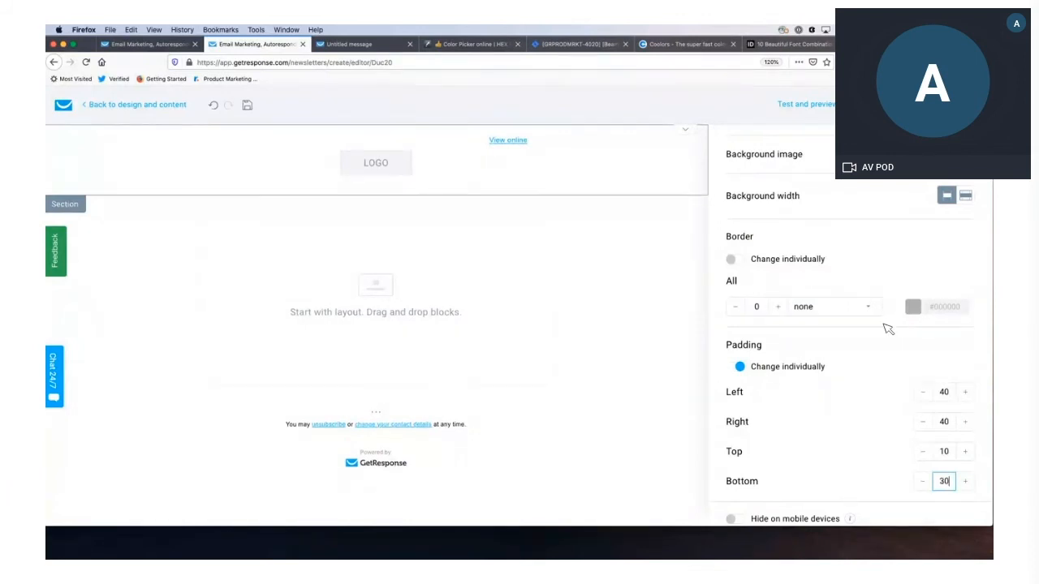
{"action": "left_click", "coordinate": [881, 426]}
{"action": "scroll", "coordinate": [878, 408], "scroll_direction": "up", "scroll_amount": 3}
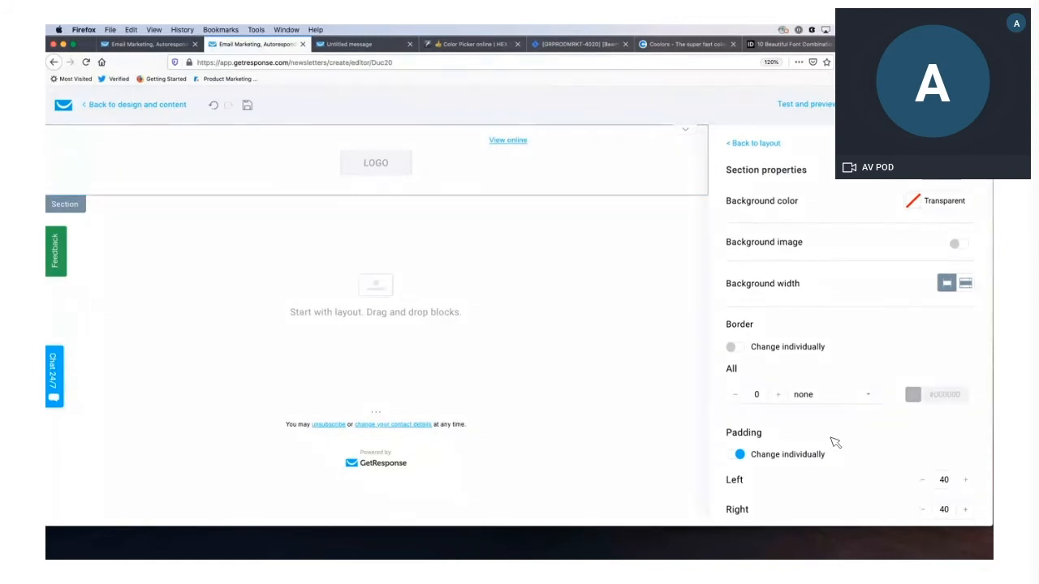
{"action": "scroll", "coordinate": [835, 442], "scroll_direction": "down", "scroll_amount": 2}
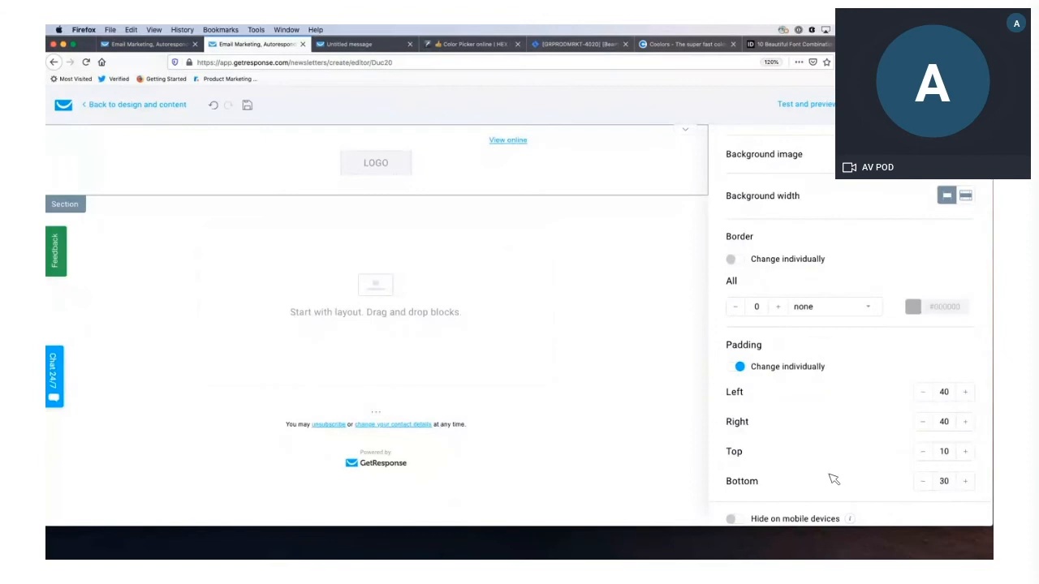
Add the custom web font Sen with Arial as fallback for the header's "View online" link
{"action": "left_click", "coordinate": [488, 168]}
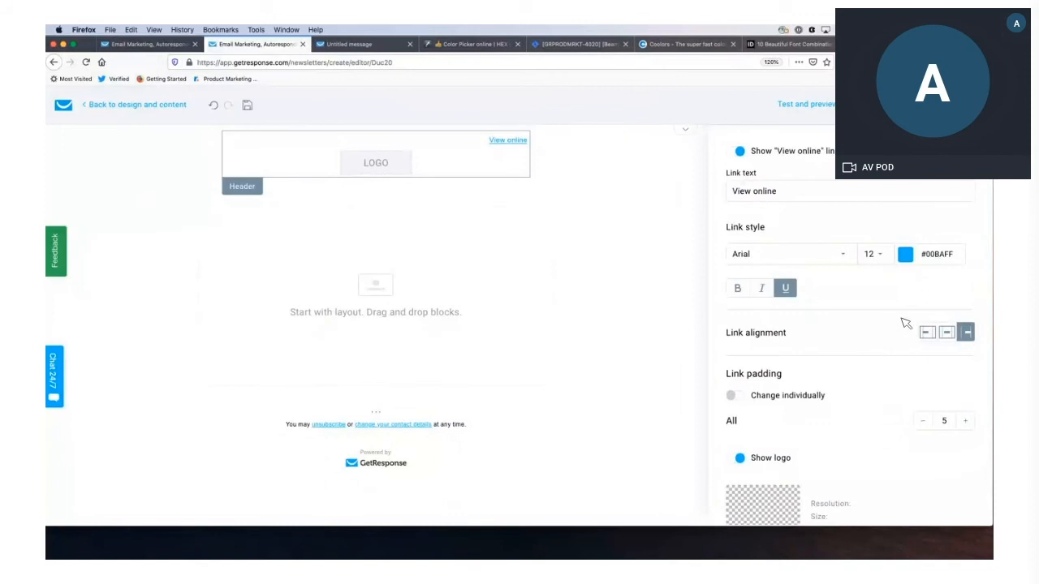
{"action": "left_click", "coordinate": [846, 257]}
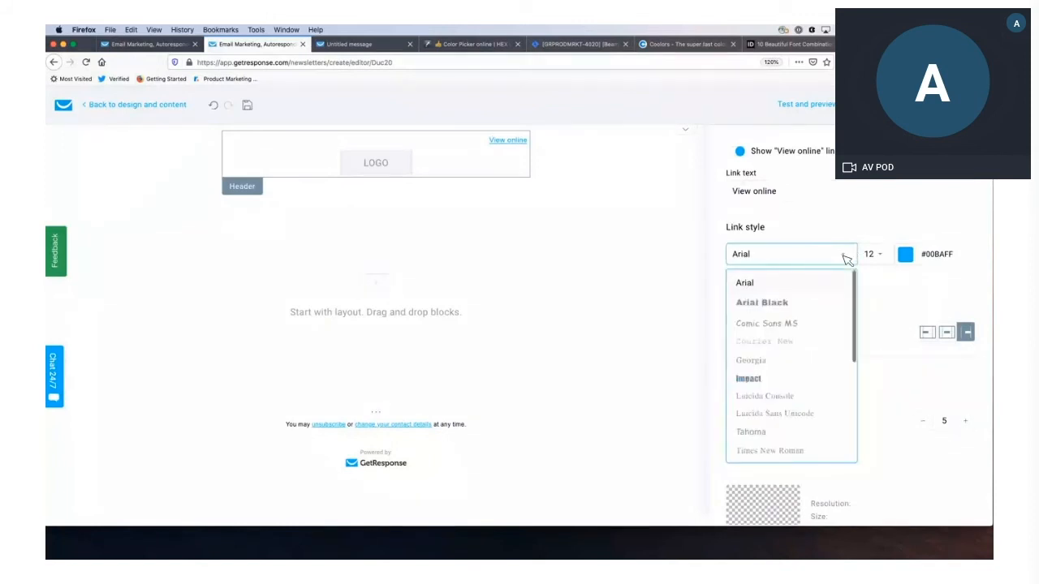
{"action": "scroll", "coordinate": [819, 360], "scroll_direction": "down", "scroll_amount": 4}
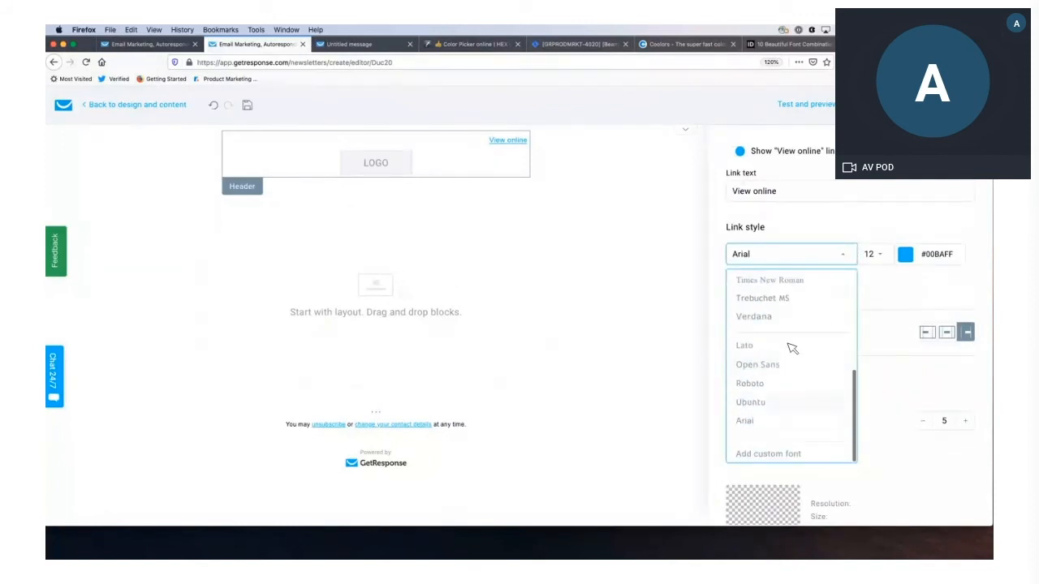
{"action": "left_click", "coordinate": [780, 455]}
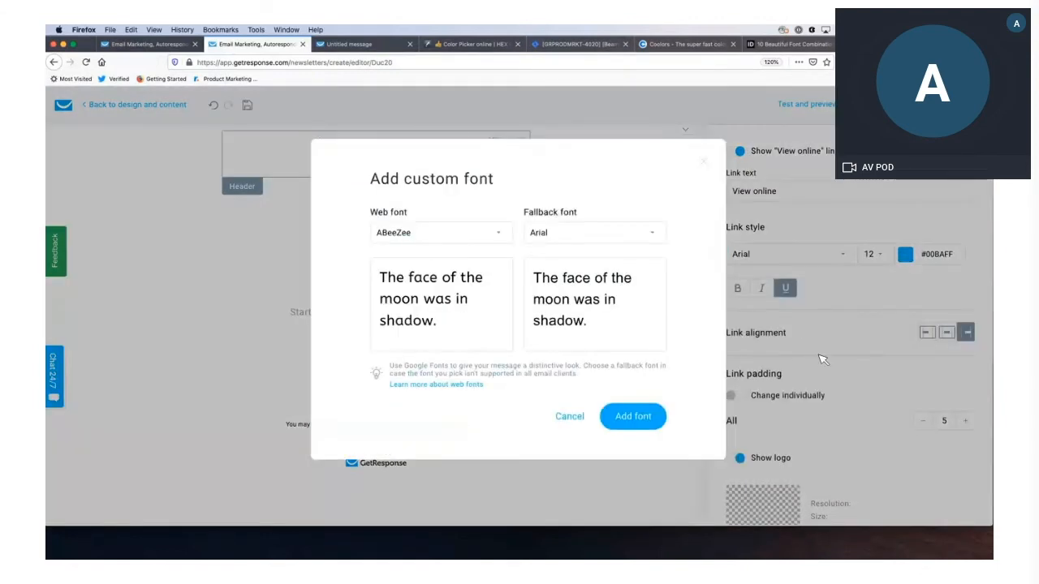
{"action": "left_click", "coordinate": [483, 227]}
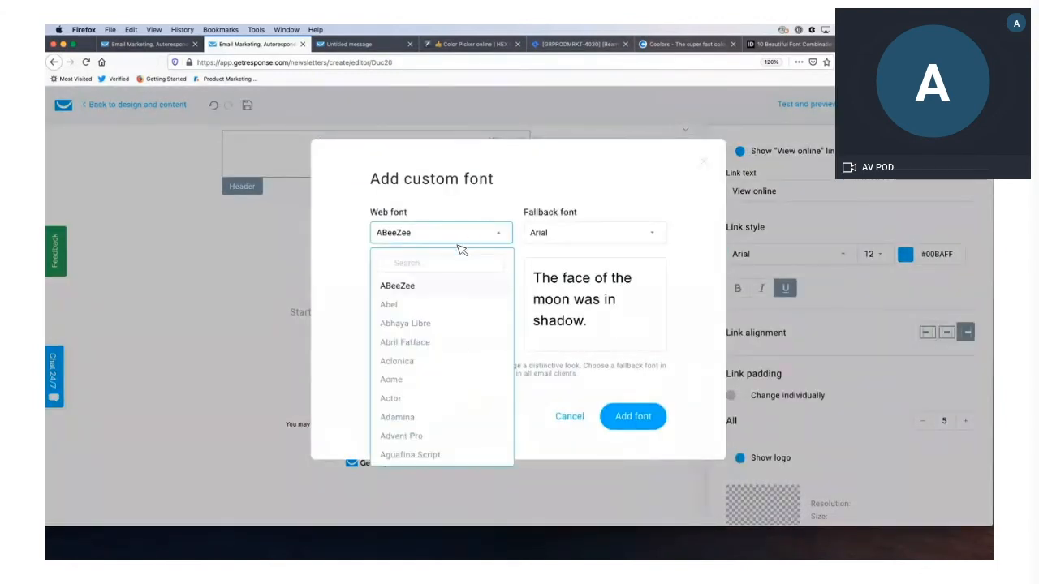
{"action": "type", "text": "Sen"}
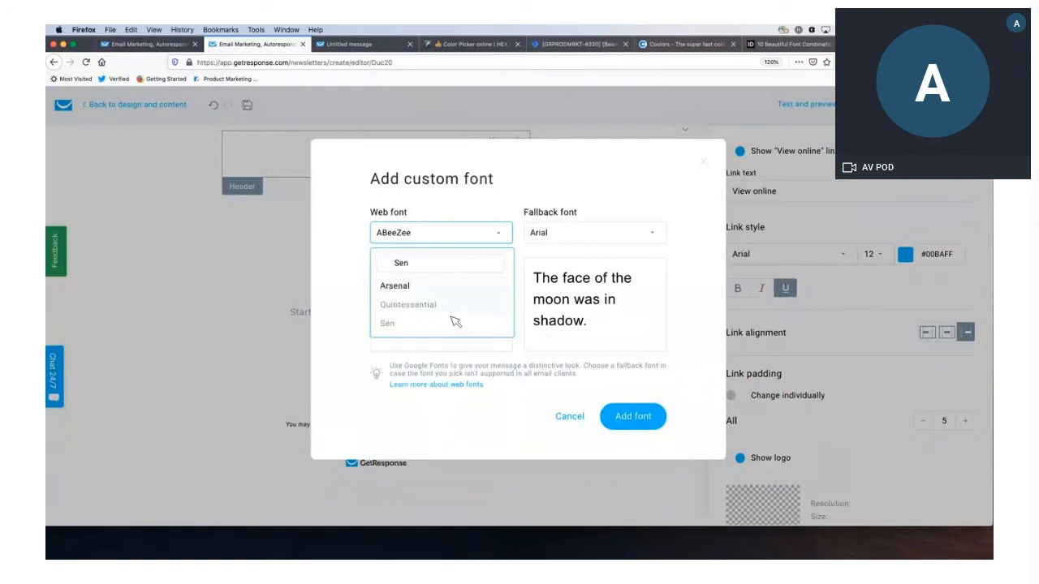
{"action": "left_click", "coordinate": [456, 324]}
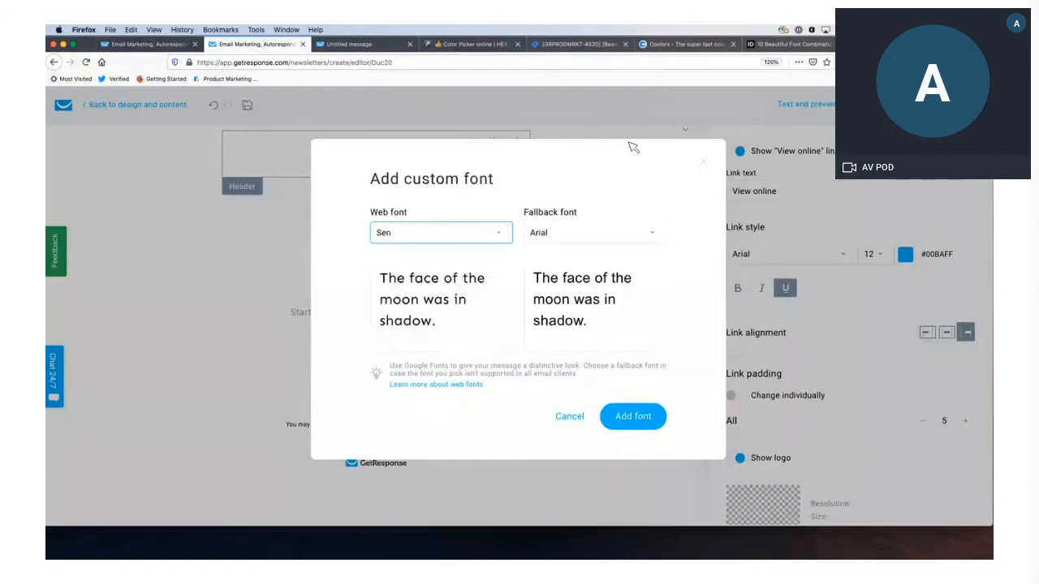
{"action": "left_click", "coordinate": [633, 417]}
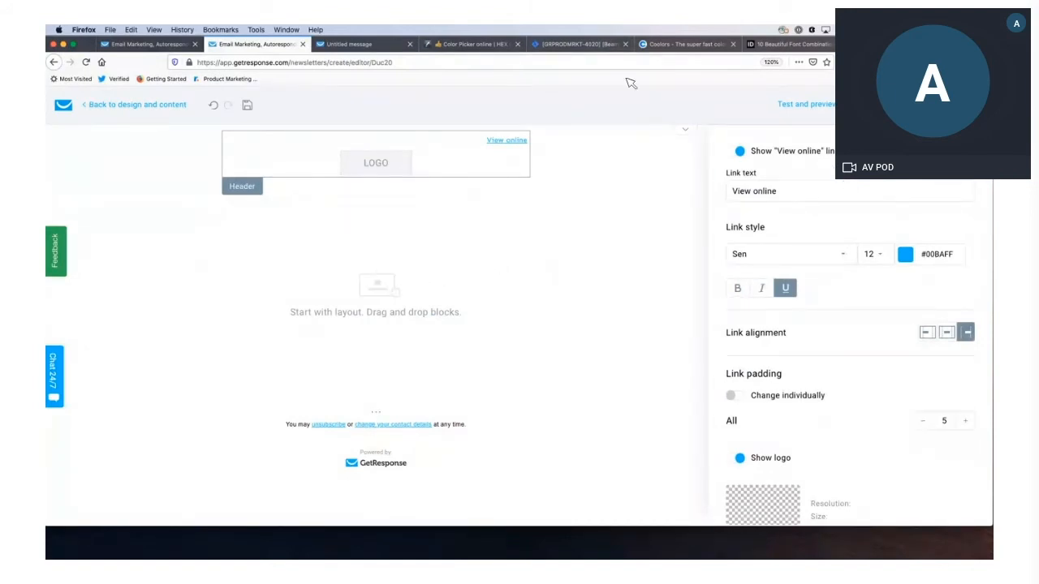
Browse the Inkbot Design font combinations article and the fontpair.co pairings for advice on matching fonts
{"action": "left_click", "coordinate": [791, 44]}
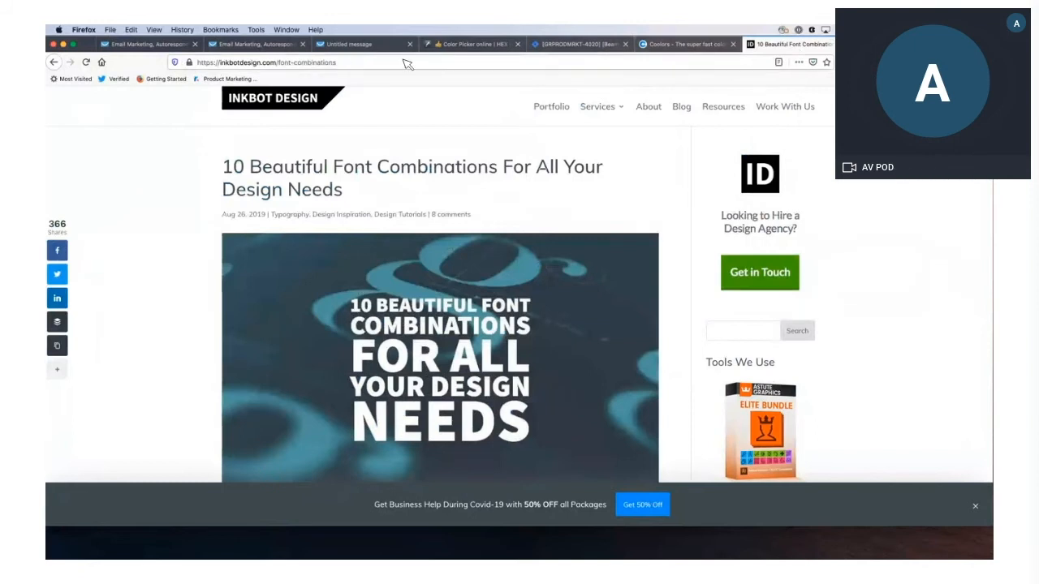
{"action": "scroll", "coordinate": [268, 130], "scroll_direction": "down", "scroll_amount": 2}
{"action": "scroll", "coordinate": [267, 130], "scroll_direction": "down", "scroll_amount": 10}
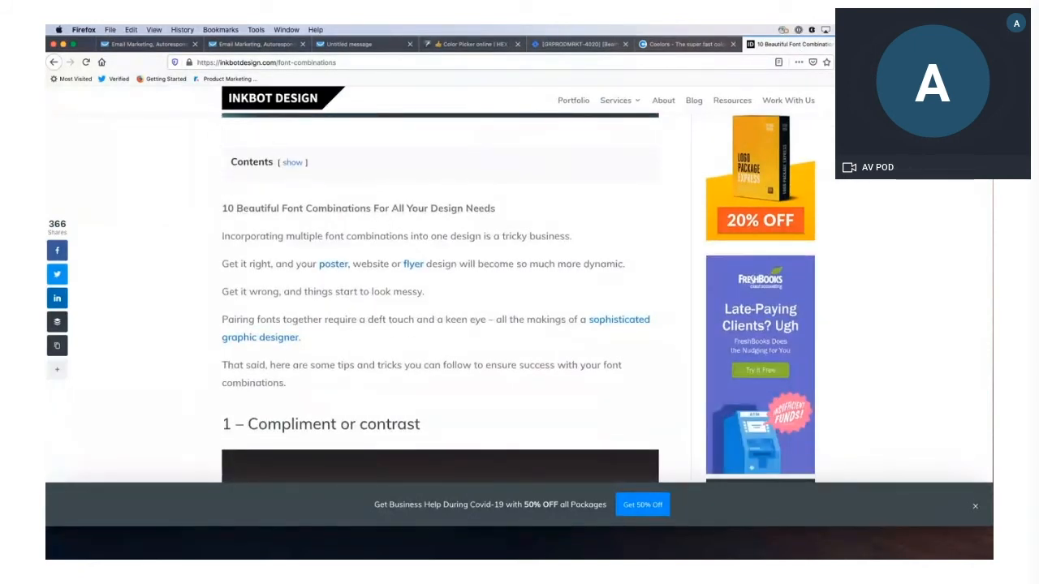
{"action": "left_click", "coordinate": [899, 44]}
{"action": "scroll", "coordinate": [549, 357], "scroll_direction": "down", "scroll_amount": 7}
{"action": "scroll", "coordinate": [549, 357], "scroll_direction": "down", "scroll_amount": 8}
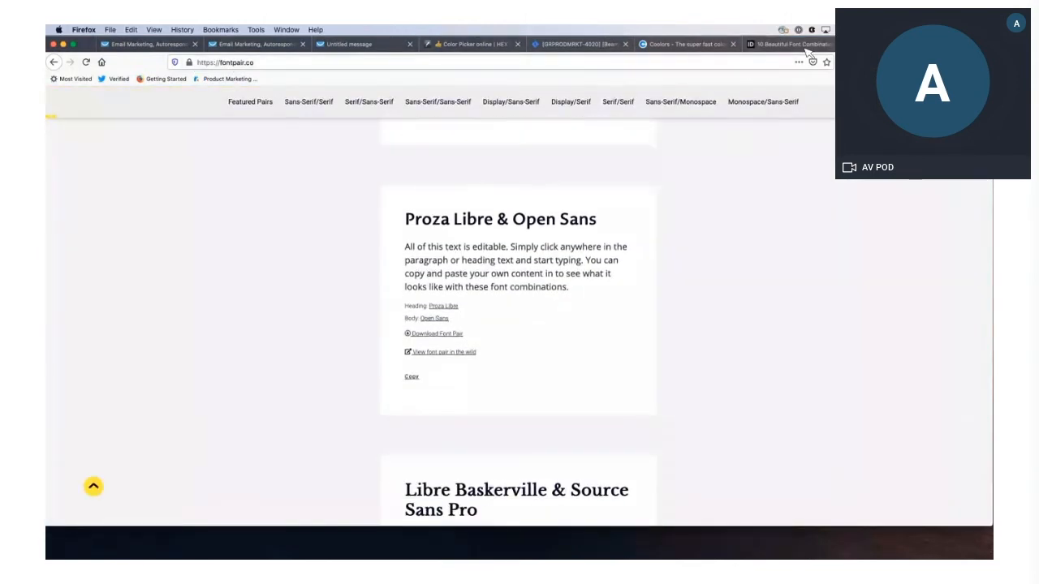
{"action": "left_click", "coordinate": [807, 45]}
{"action": "scroll", "coordinate": [673, 288], "scroll_direction": "down", "scroll_amount": 14}
{"action": "scroll", "coordinate": [673, 291], "scroll_direction": "down", "scroll_amount": 2}
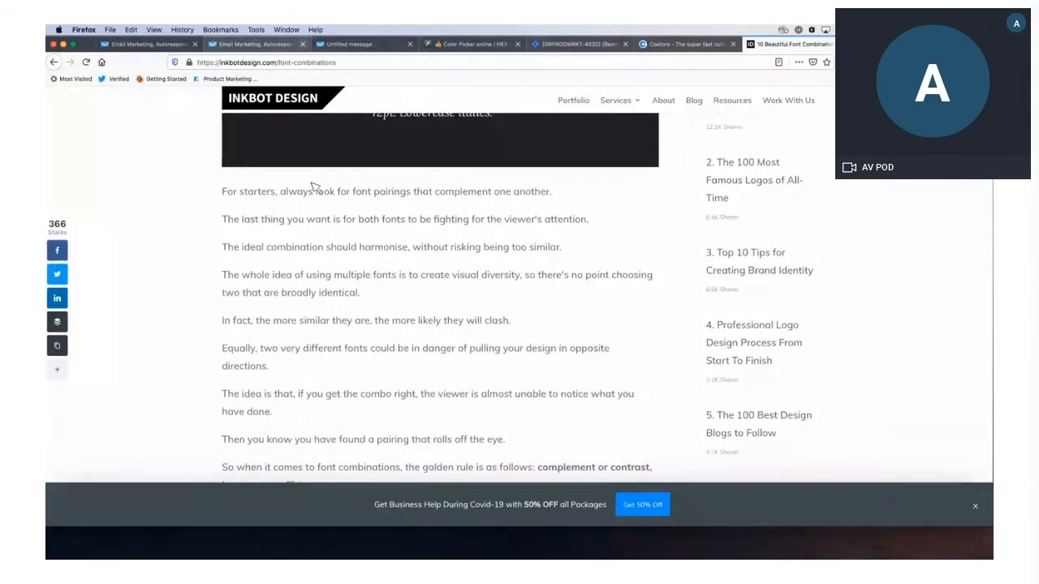
{"action": "scroll", "coordinate": [316, 221], "scroll_direction": "down", "scroll_amount": 10}
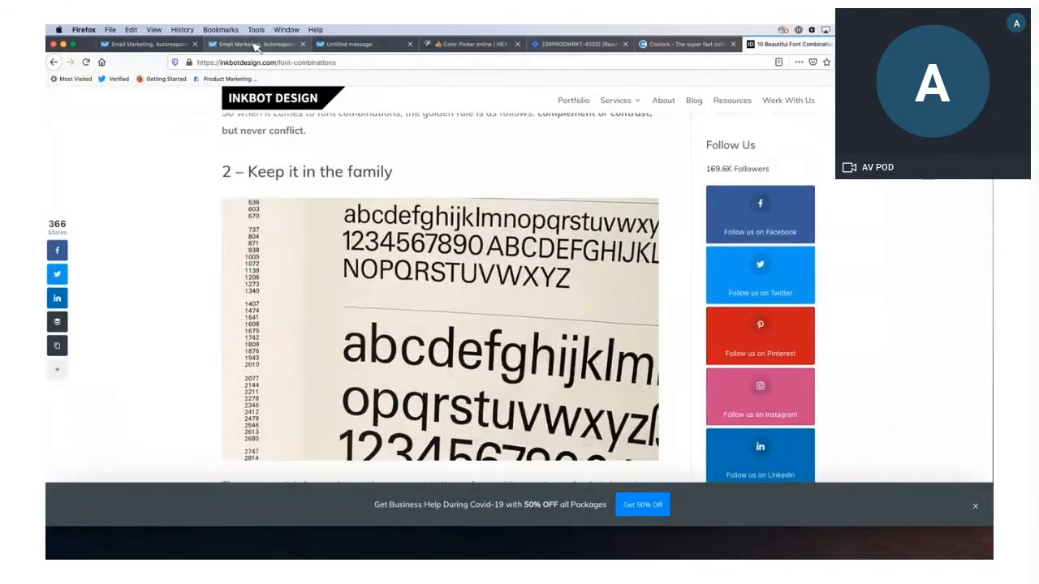
Return to the message editor and set the "View online" link color to #B6B6B6
{"action": "left_click", "coordinate": [255, 45]}
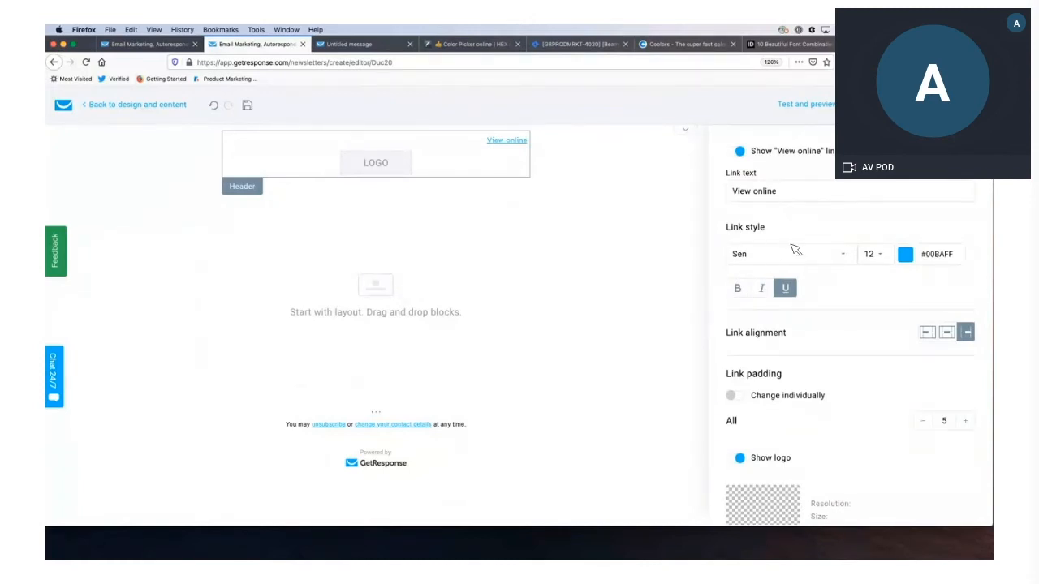
{"action": "left_click", "coordinate": [935, 255]}
{"action": "left_click", "coordinate": [906, 256]}
{"action": "left_click", "coordinate": [933, 385]}
{"action": "left_click_drag", "start_coordinate": [890, 368], "coordinate": [853, 366]}
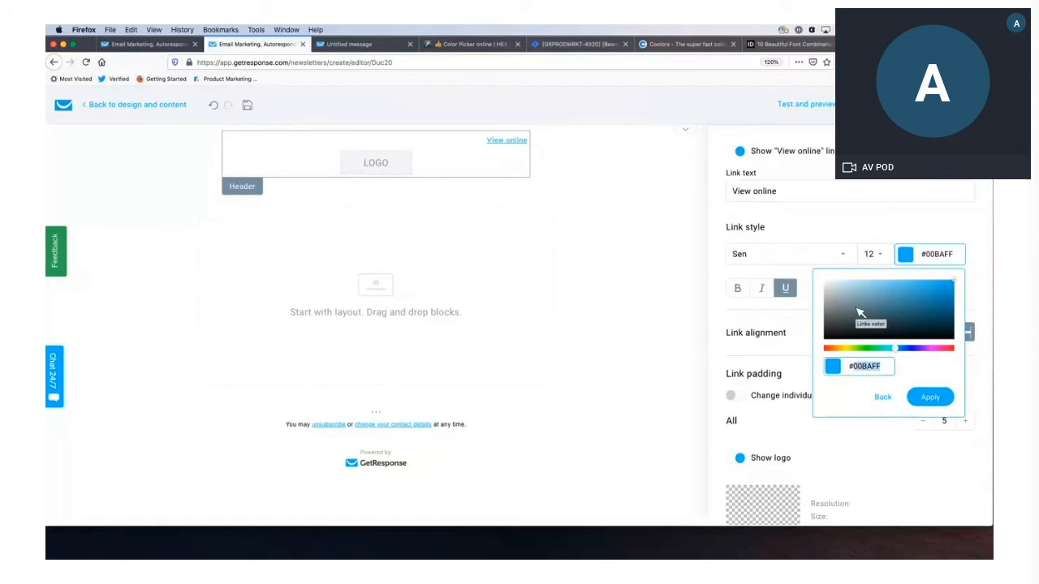
{"action": "type", "text": "B6B6B6"}
{"action": "left_click", "coordinate": [930, 397]}
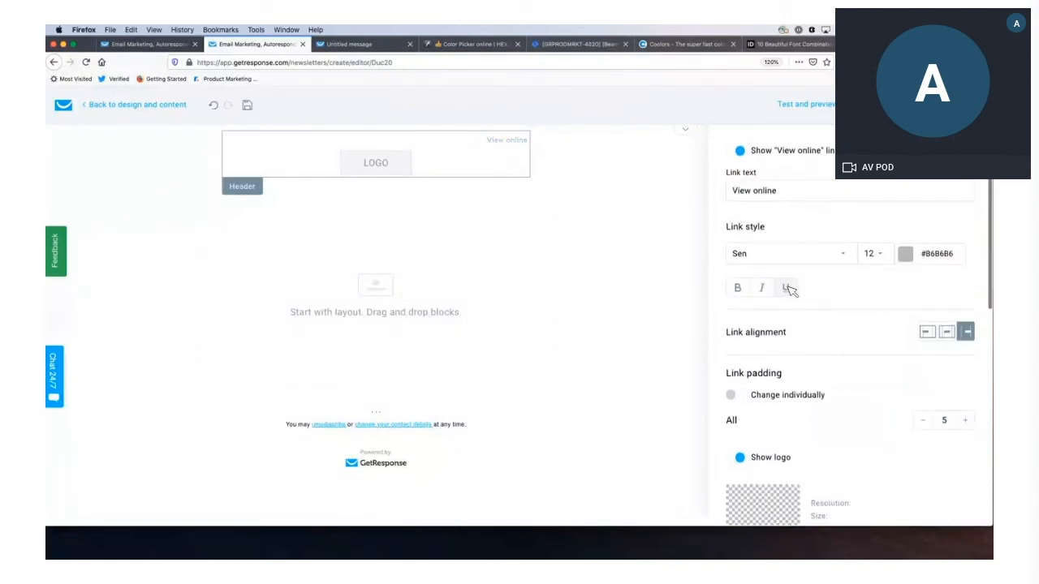
Center the header's "View online" link and set its individual padding to 0 left, 0 right and 30 bottom
{"action": "left_click", "coordinate": [947, 332]}
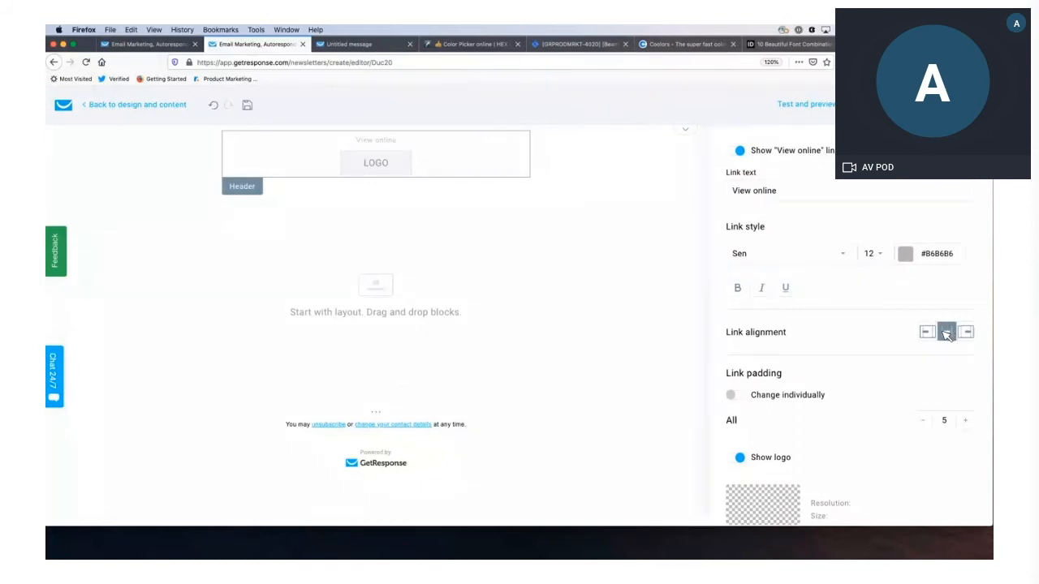
{"action": "scroll", "coordinate": [909, 349], "scroll_direction": "down", "scroll_amount": 2}
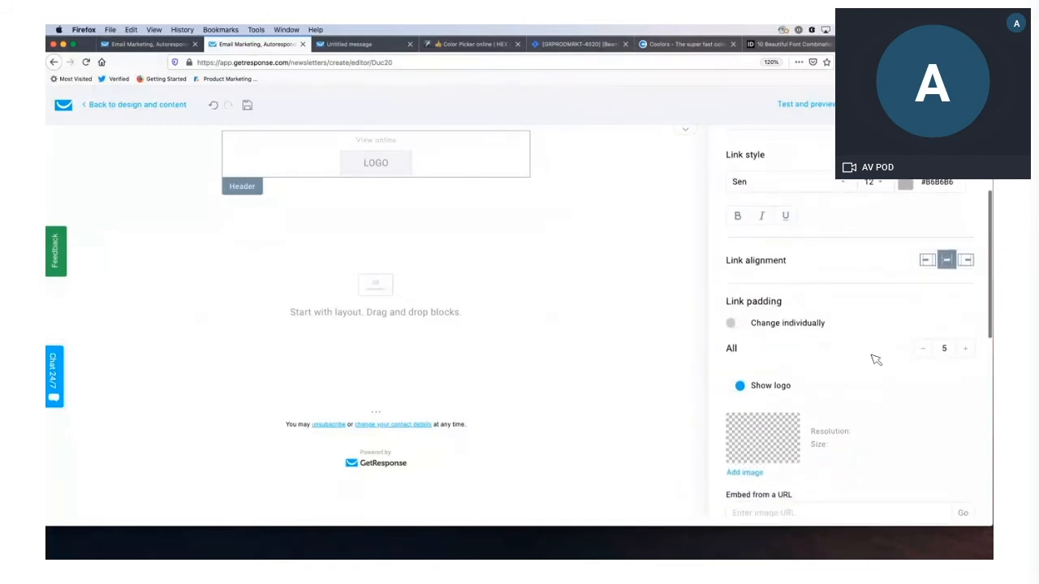
{"action": "left_click", "coordinate": [733, 324]}
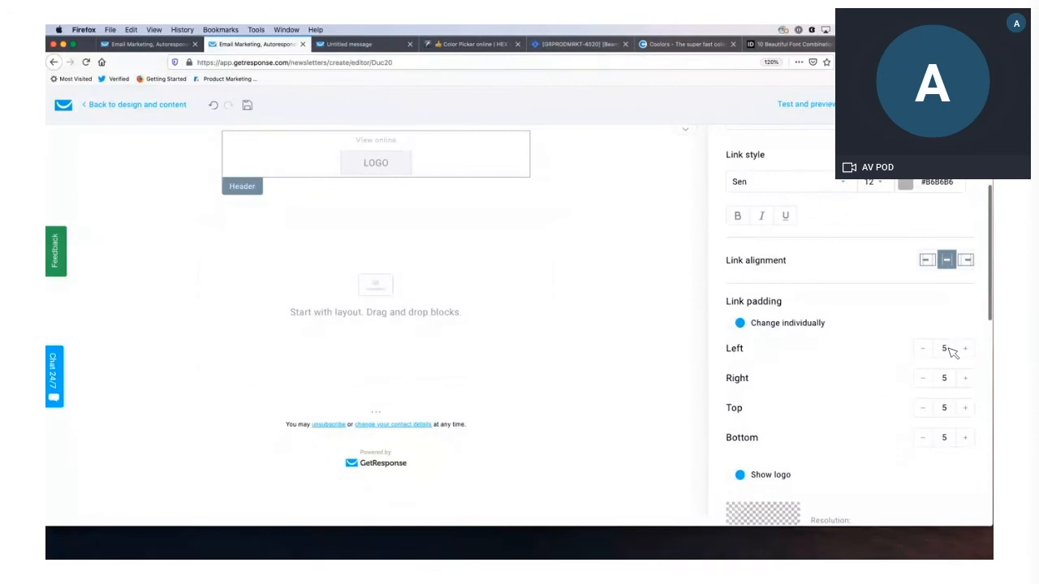
{"action": "double_click", "coordinate": [945, 349]}
{"action": "type", "text": "0"}
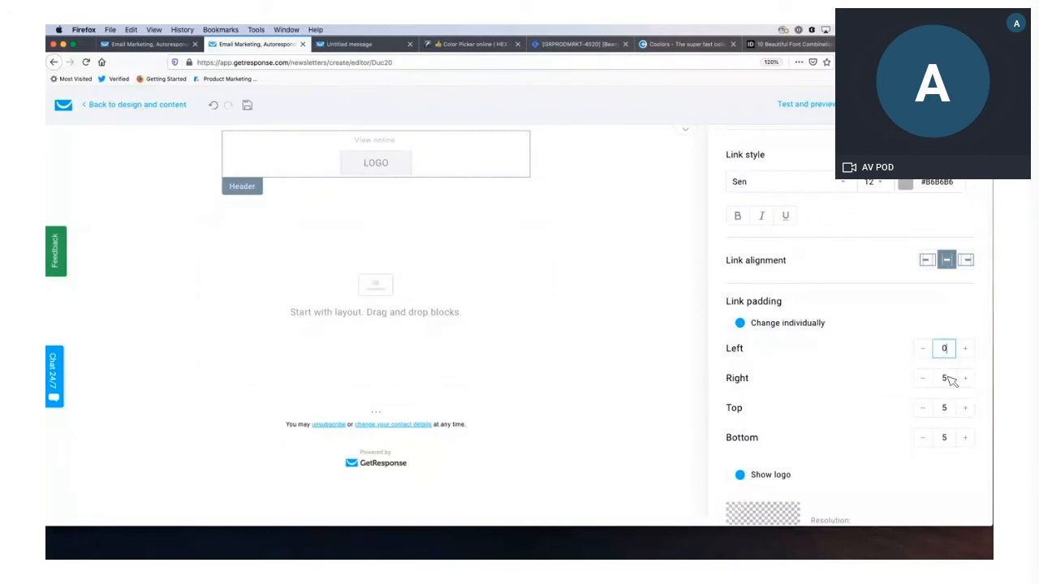
{"action": "double_click", "coordinate": [947, 377]}
{"action": "type", "text": "0"}
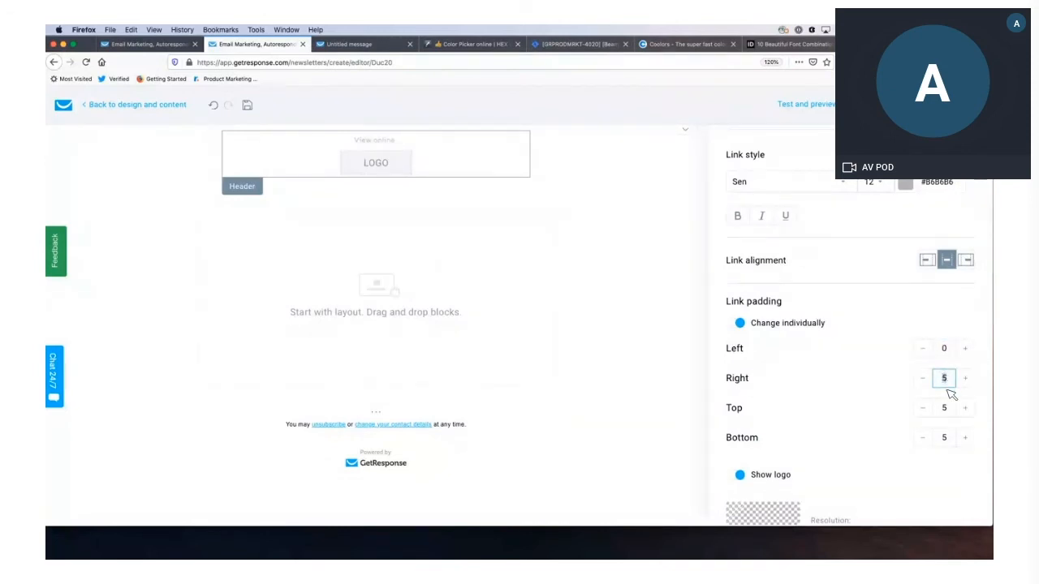
{"action": "double_click", "coordinate": [947, 435]}
{"action": "type", "text": "30"}
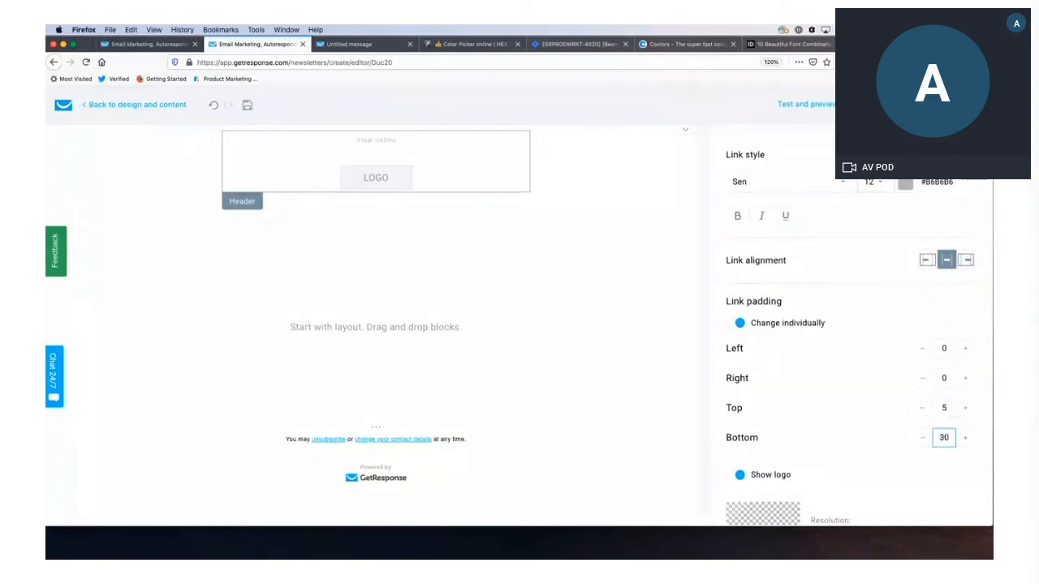
Add the "logo" image from the stored files as the header's logo
{"action": "left_click", "coordinate": [610, 307]}
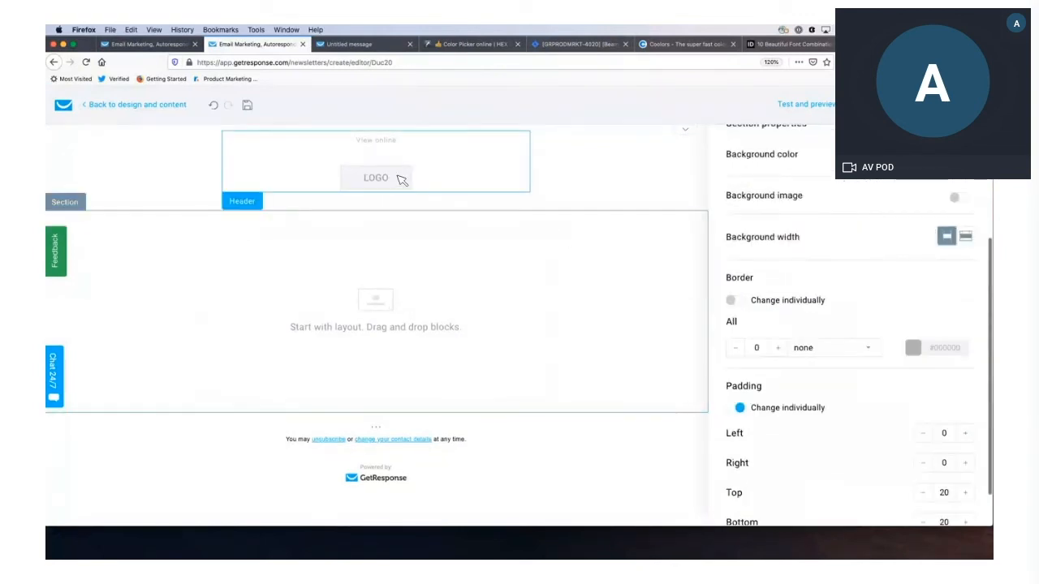
{"action": "scroll", "coordinate": [796, 353], "scroll_direction": "down", "scroll_amount": 1}
{"action": "scroll", "coordinate": [795, 349], "scroll_direction": "up", "scroll_amount": 4}
{"action": "left_click", "coordinate": [443, 178]}
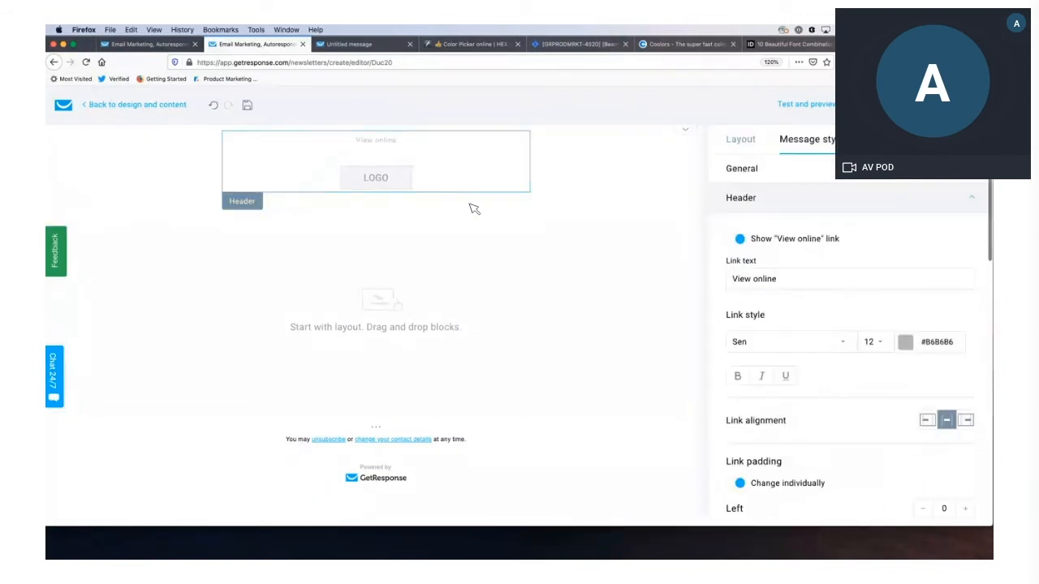
{"action": "scroll", "coordinate": [852, 325], "scroll_direction": "down", "scroll_amount": 2}
{"action": "scroll", "coordinate": [848, 322], "scroll_direction": "down", "scroll_amount": 5}
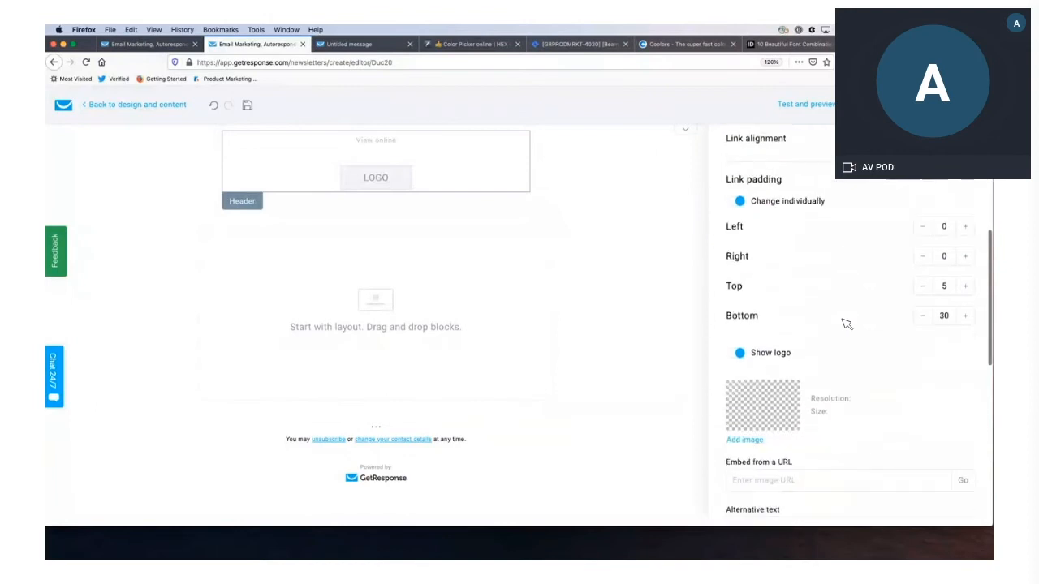
{"action": "left_click", "coordinate": [745, 440]}
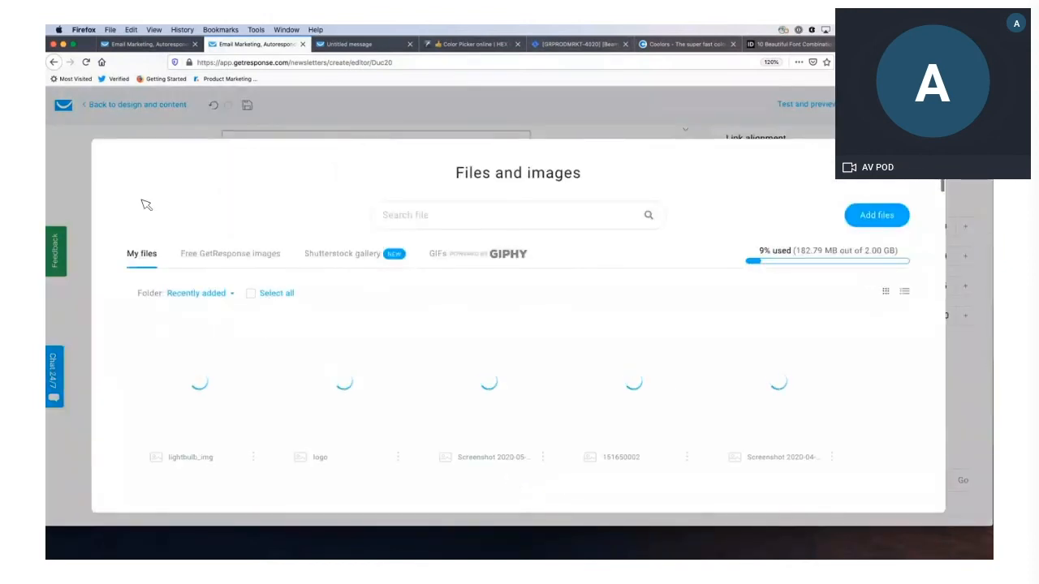
{"action": "scroll", "coordinate": [345, 329], "scroll_direction": "down", "scroll_amount": 1}
{"action": "left_click", "coordinate": [344, 326]}
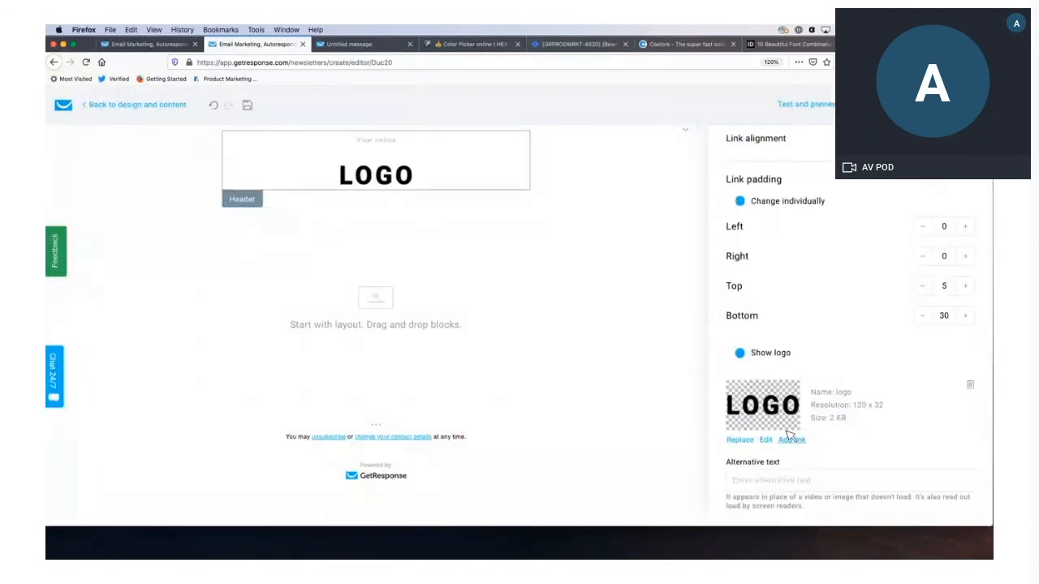
Resize the header logo proportionally by setting its height to 16
{"action": "scroll", "coordinate": [786, 430], "scroll_direction": "down", "scroll_amount": 1}
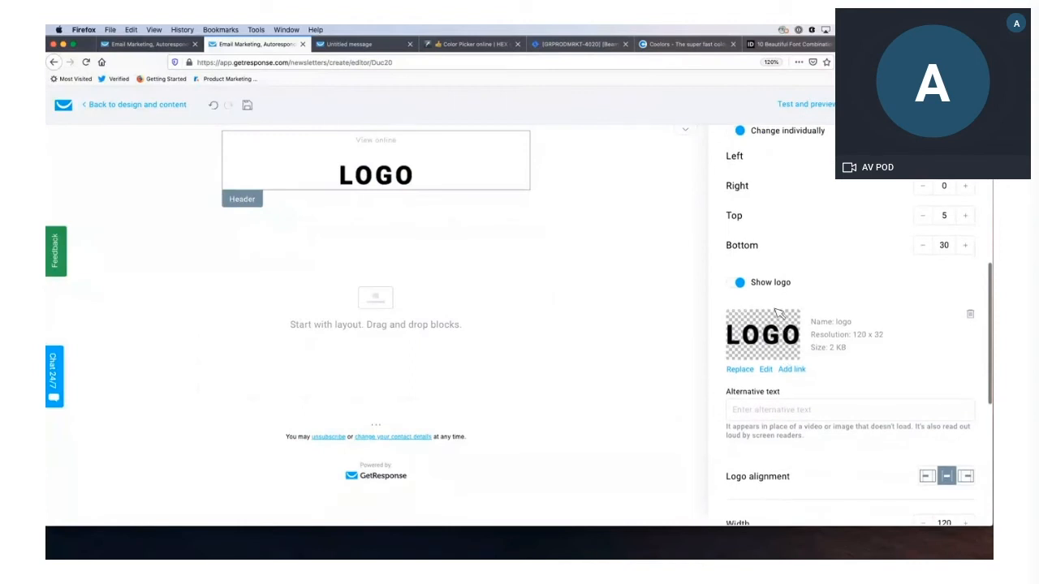
{"action": "scroll", "coordinate": [752, 402], "scroll_direction": "down", "scroll_amount": 1}
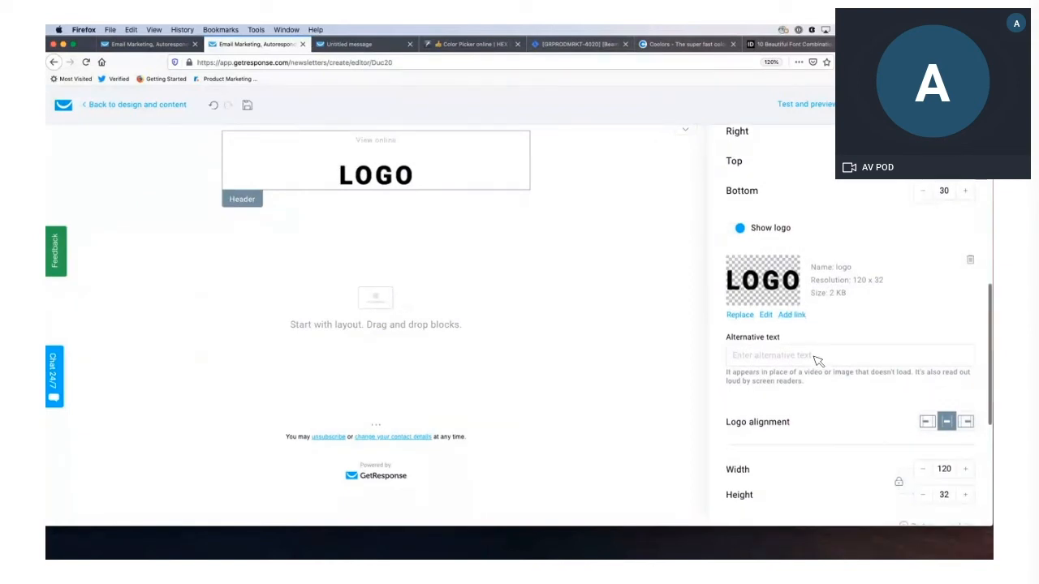
{"action": "scroll", "coordinate": [811, 361], "scroll_direction": "down", "scroll_amount": 3}
{"action": "double_click", "coordinate": [946, 375]}
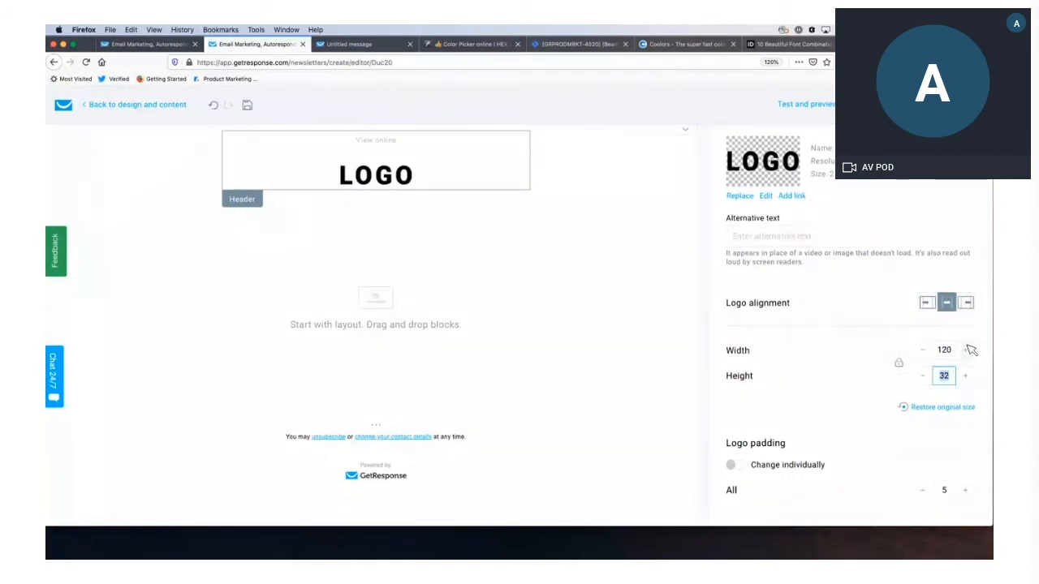
{"action": "type", "text": "16"}
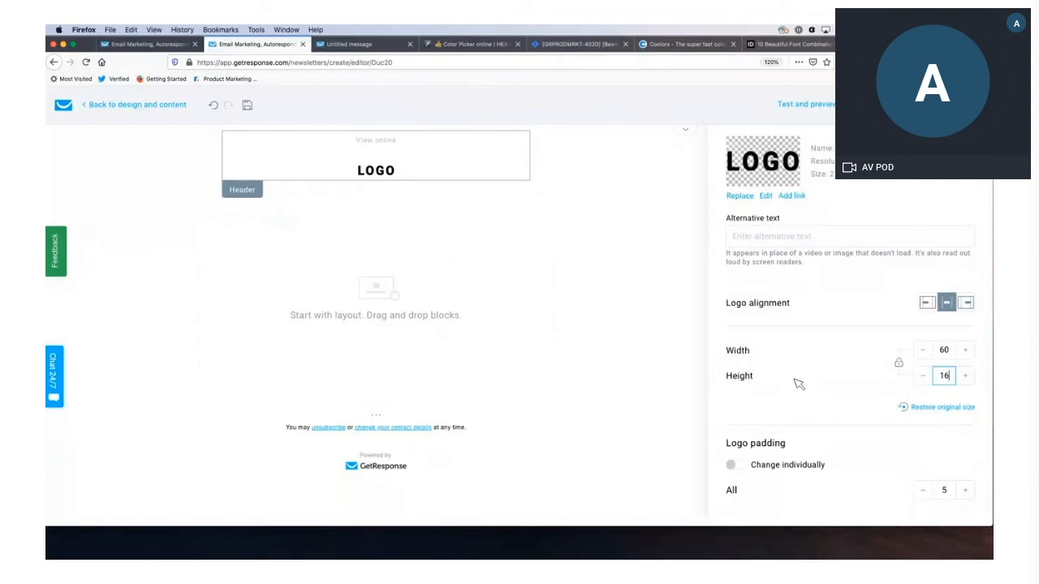
{"action": "scroll", "coordinate": [805, 162], "scroll_direction": "up", "scroll_amount": 5}
{"action": "scroll", "coordinate": [805, 162], "scroll_direction": "up", "scroll_amount": 5}
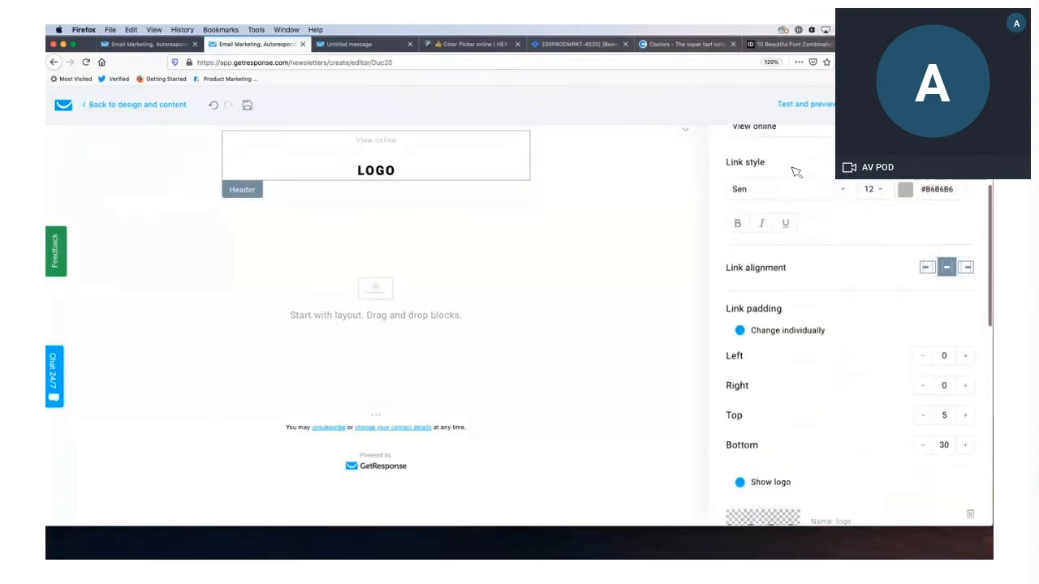
{"action": "left_click", "coordinate": [753, 141]}
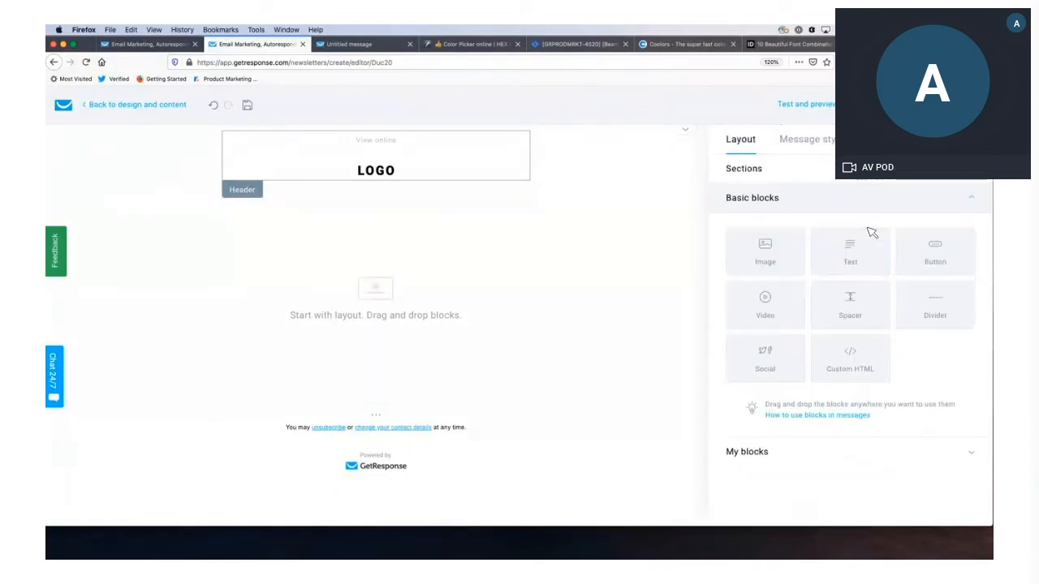
{"action": "left_click", "coordinate": [797, 179]}
{"action": "left_click_drag", "start_coordinate": [795, 225], "coordinate": [623, 263]}
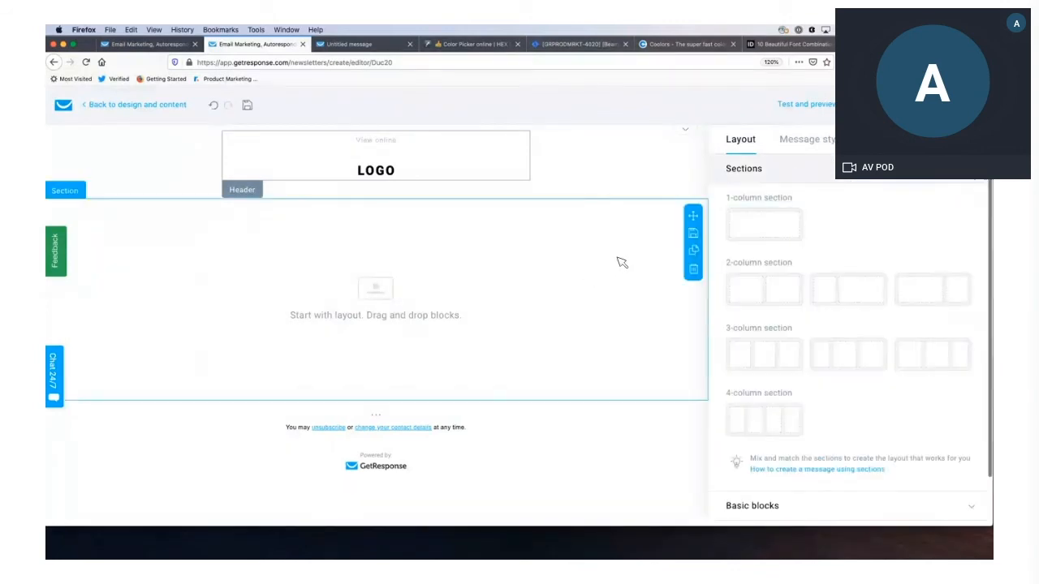
Set the padding of the empty section below the header to 40 left, 40 right, 0 top and 0 bottom
{"action": "left_click", "coordinate": [604, 316]}
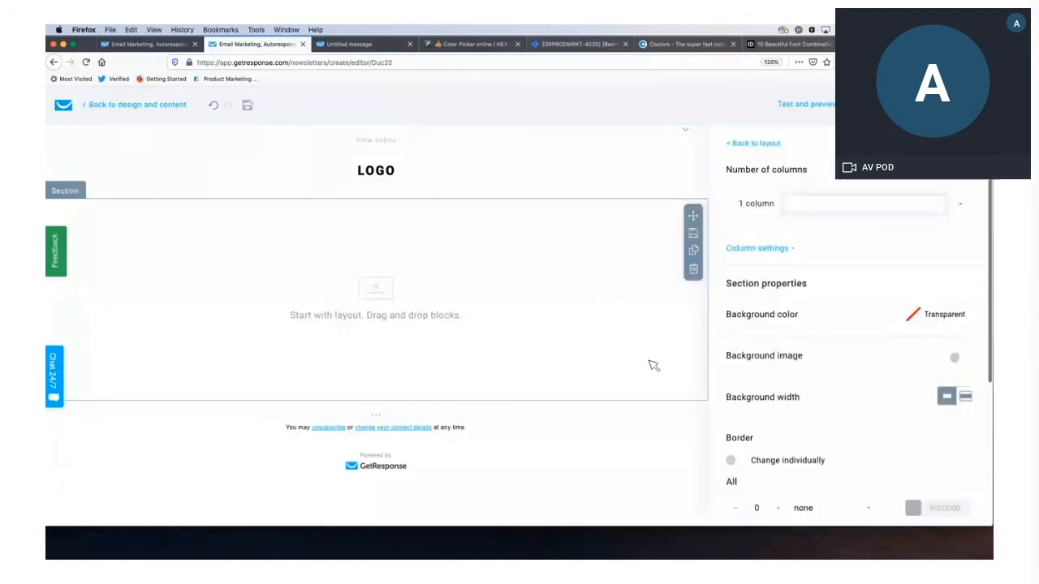
{"action": "scroll", "coordinate": [881, 420], "scroll_direction": "down", "scroll_amount": 5}
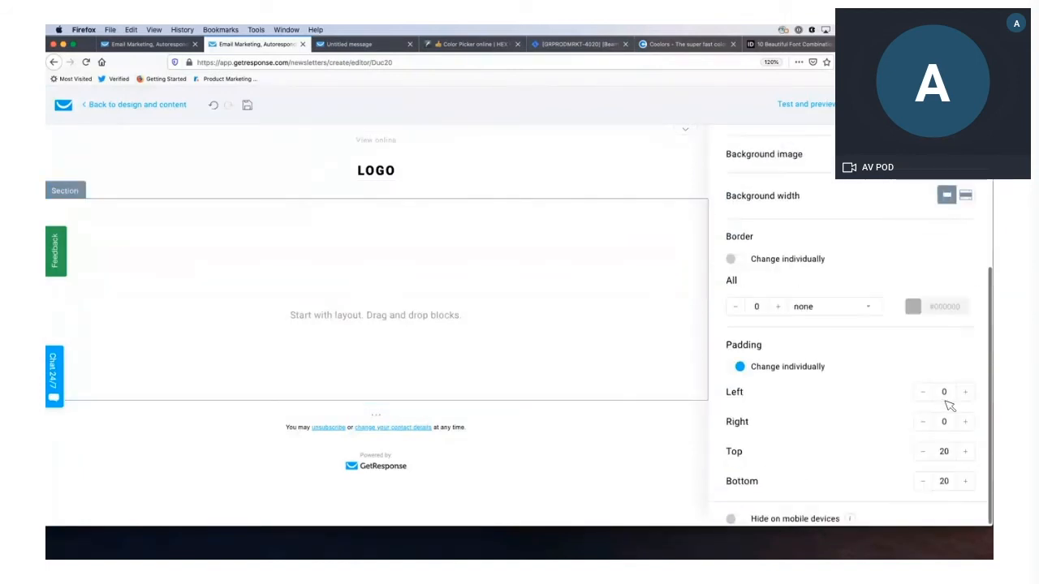
{"action": "left_click", "coordinate": [945, 392]}
{"action": "type", "text": "40"}
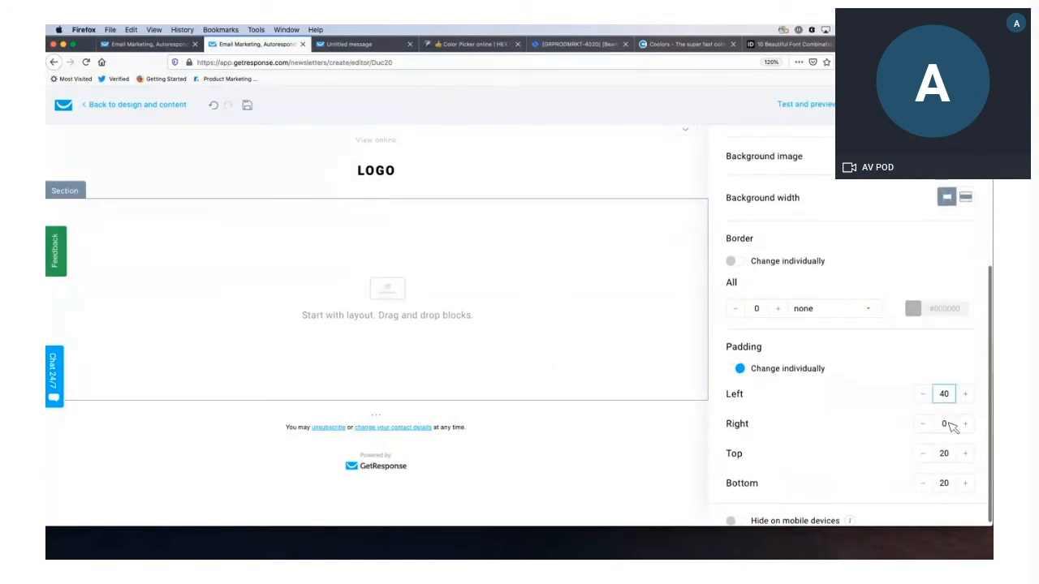
{"action": "left_click", "coordinate": [944, 424]}
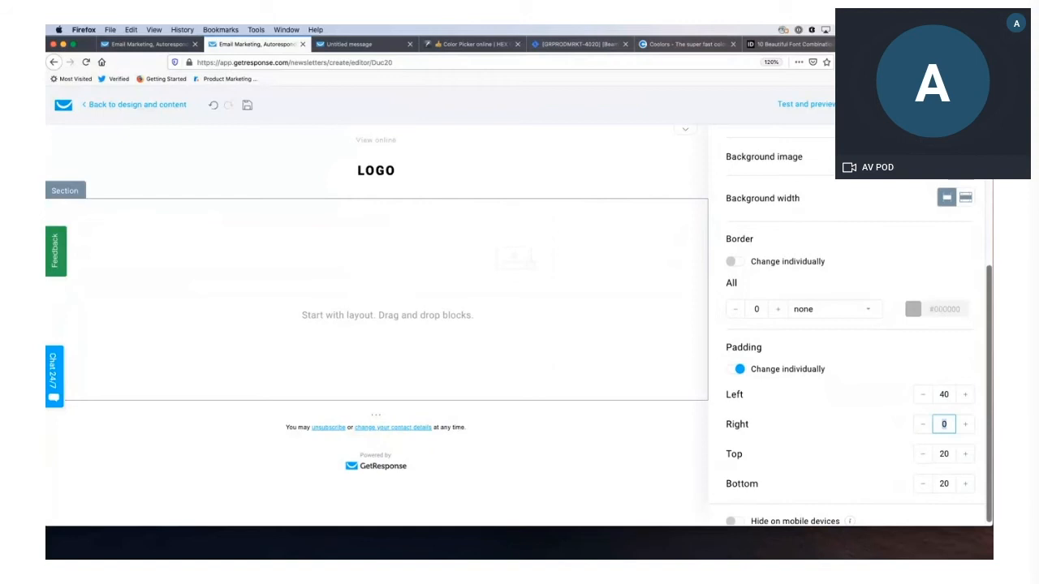
{"action": "type", "text": "40"}
{"action": "left_click", "coordinate": [944, 455]}
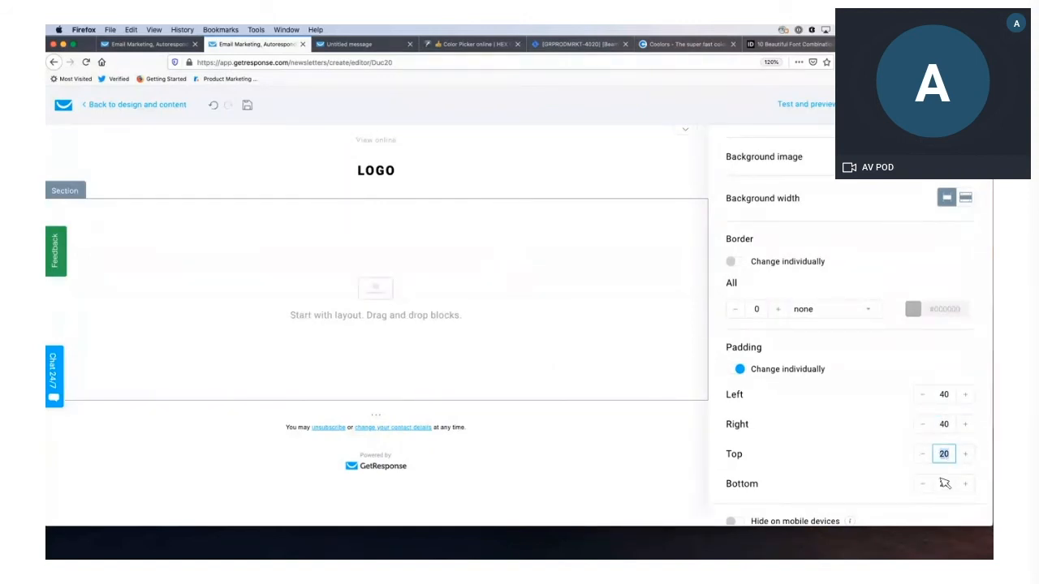
{"action": "type", "text": "0"}
{"action": "left_click", "coordinate": [944, 484]}
{"action": "type", "text": "0"}
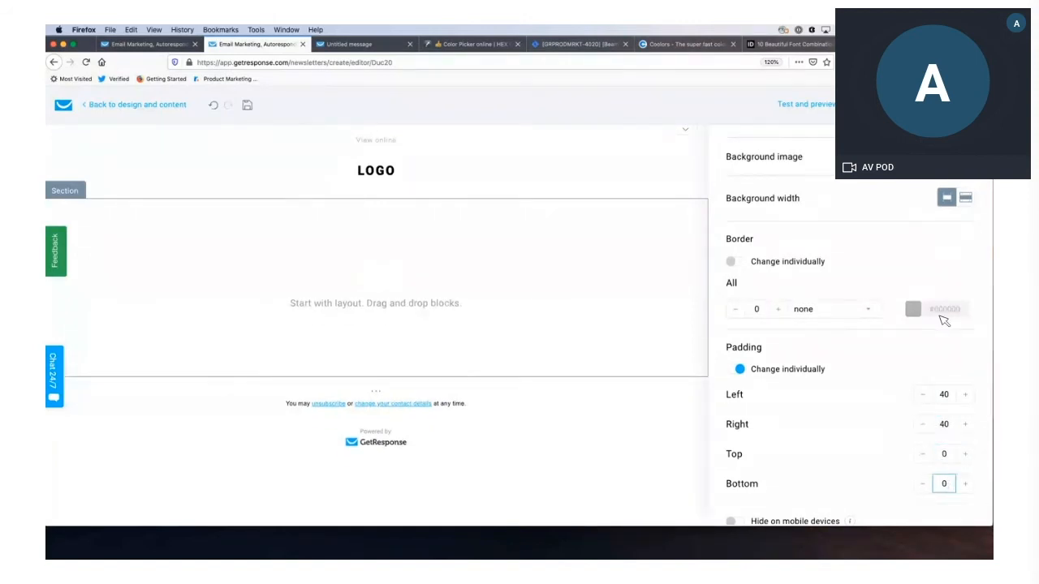
Place a text block in the empty section, enter "SHARE YOUR", and compare it with the headline in the sample message
{"action": "scroll", "coordinate": [819, 211], "scroll_direction": "up", "scroll_amount": 5}
{"action": "left_click", "coordinate": [767, 146]}
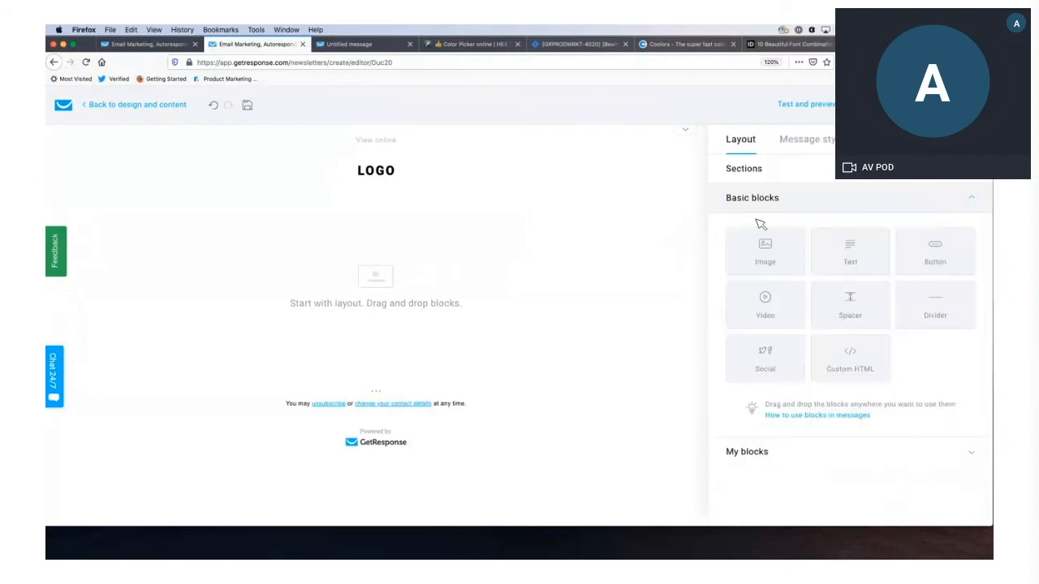
{"action": "left_click_drag", "start_coordinate": [862, 258], "coordinate": [410, 283]}
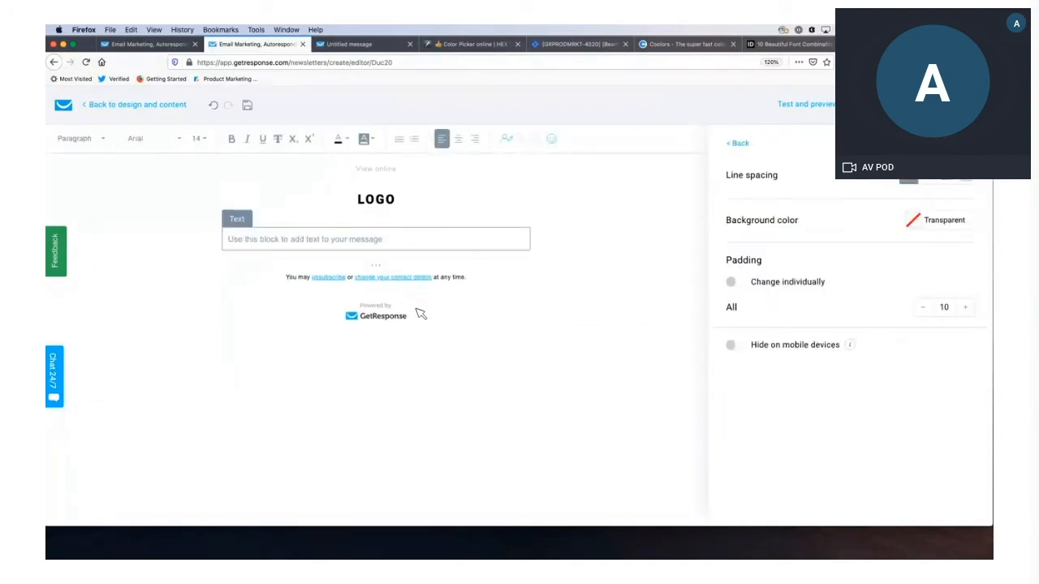
{"action": "left_click", "coordinate": [341, 242]}
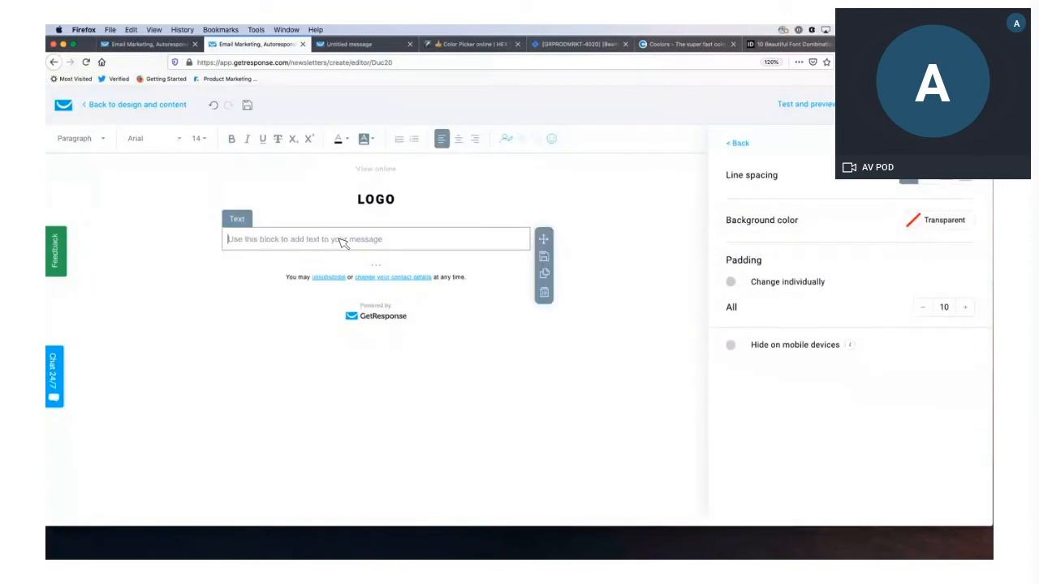
{"action": "type", "text": "SHARE "}
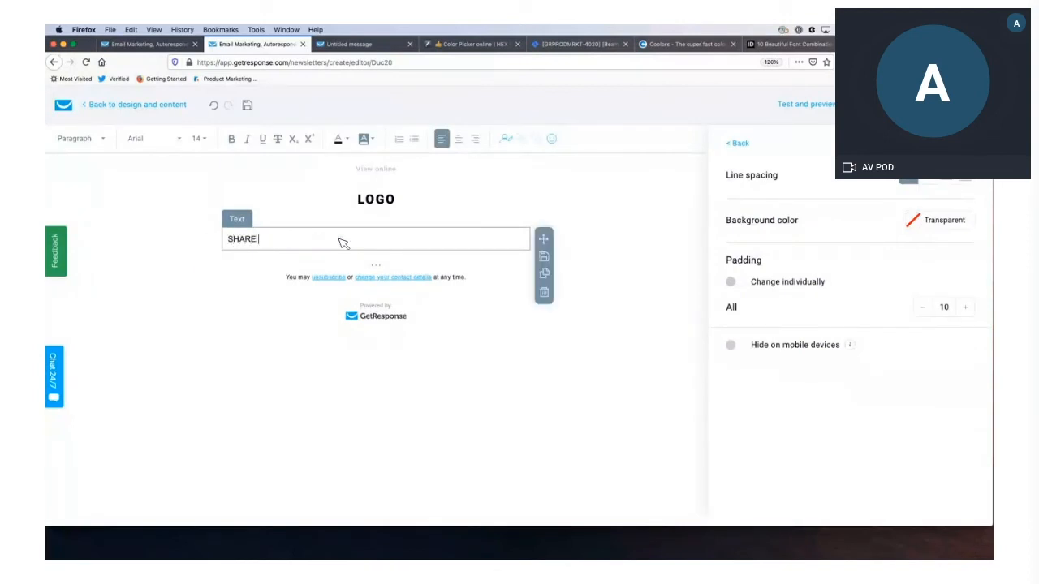
{"action": "type", "text": "YOUR"}
{"action": "left_click", "coordinate": [357, 44]}
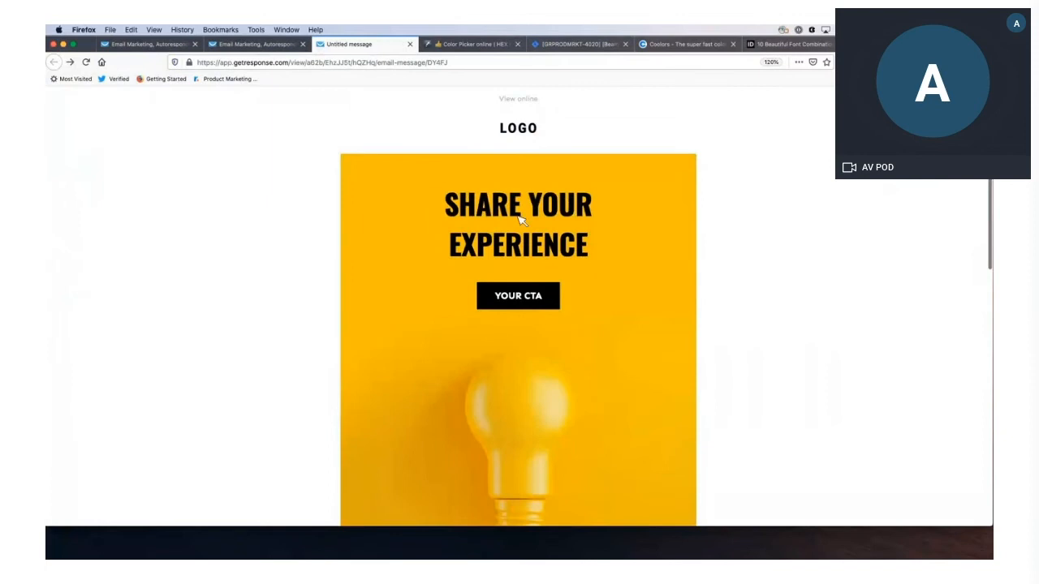
{"action": "left_click", "coordinate": [255, 45]}
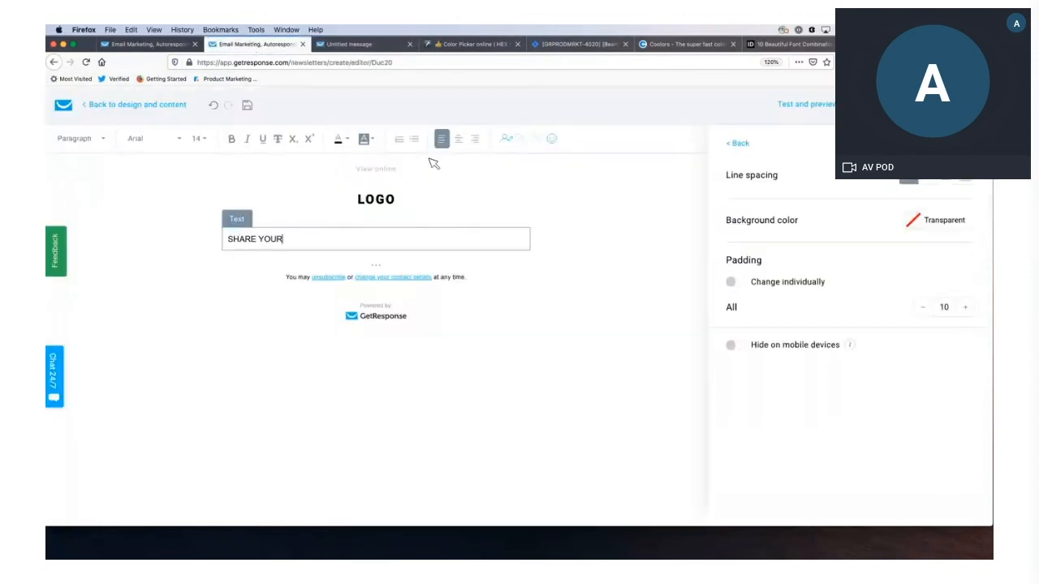
Add the custom web font Oswald with Arial as fallback and apply it to the "SHARE YOUR" text
{"action": "triple_click", "coordinate": [270, 242]}
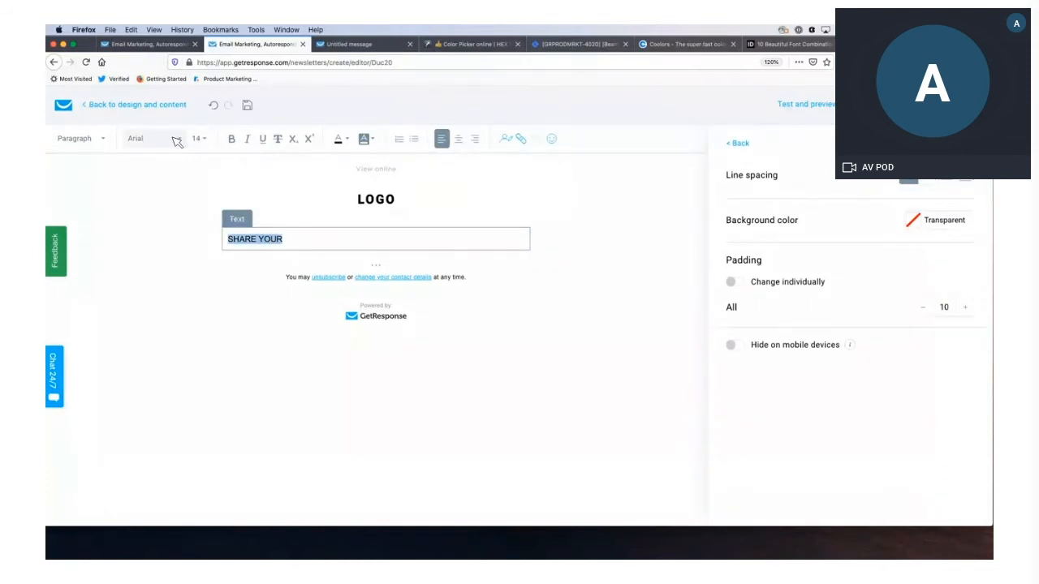
{"action": "left_click", "coordinate": [180, 138]}
{"action": "scroll", "coordinate": [187, 260], "scroll_direction": "down", "scroll_amount": 5}
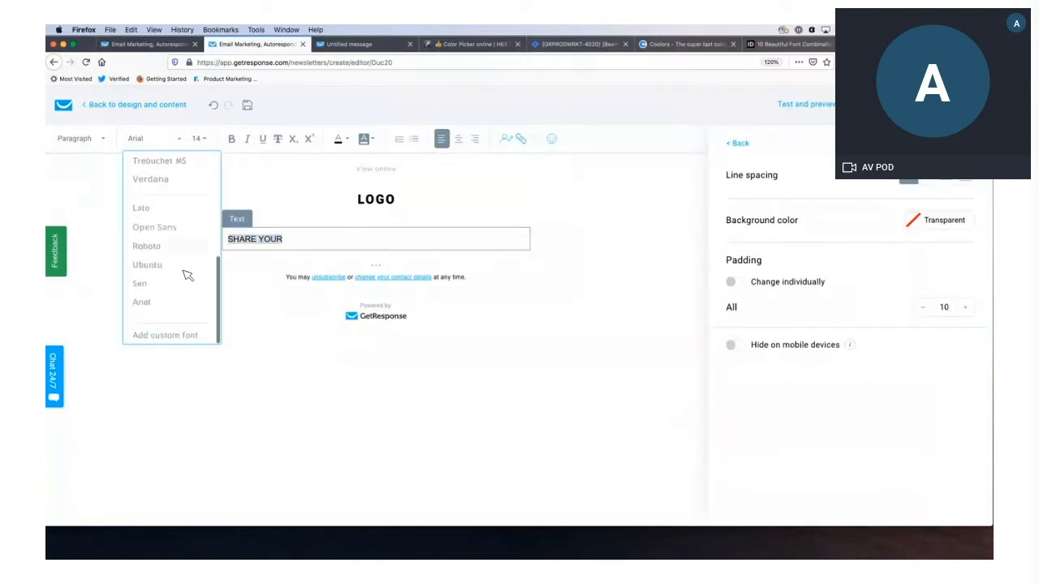
{"action": "left_click", "coordinate": [174, 335]}
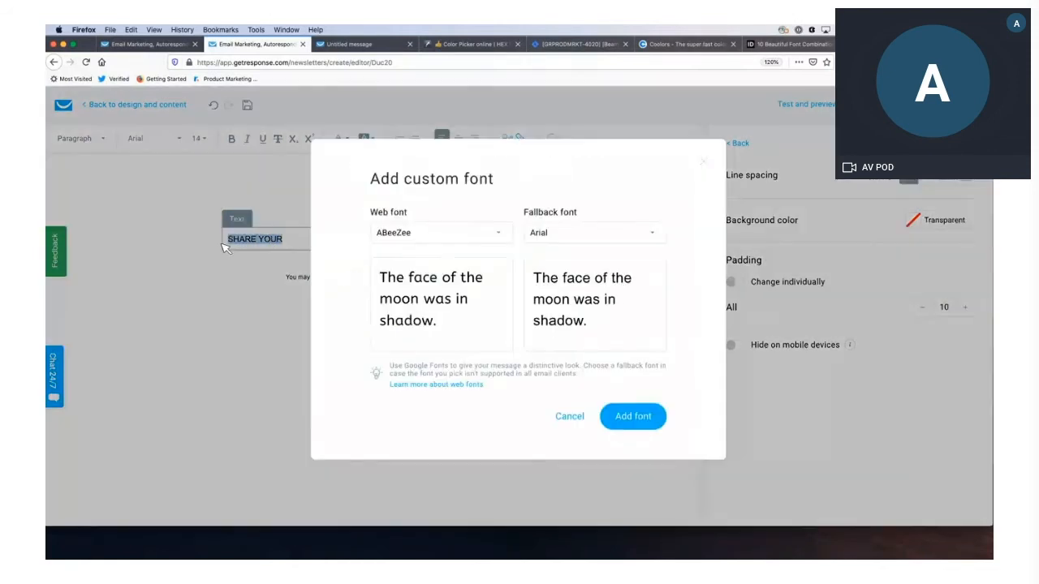
{"action": "left_click", "coordinate": [458, 238]}
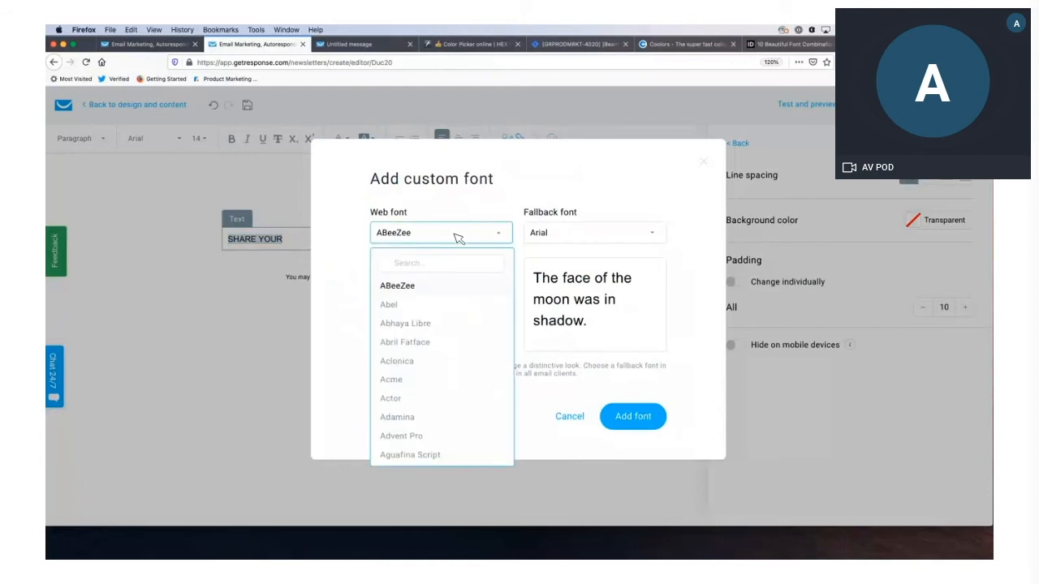
{"action": "type", "text": "Oswald"}
{"action": "left_click", "coordinate": [402, 286]}
{"action": "left_click", "coordinate": [638, 420]}
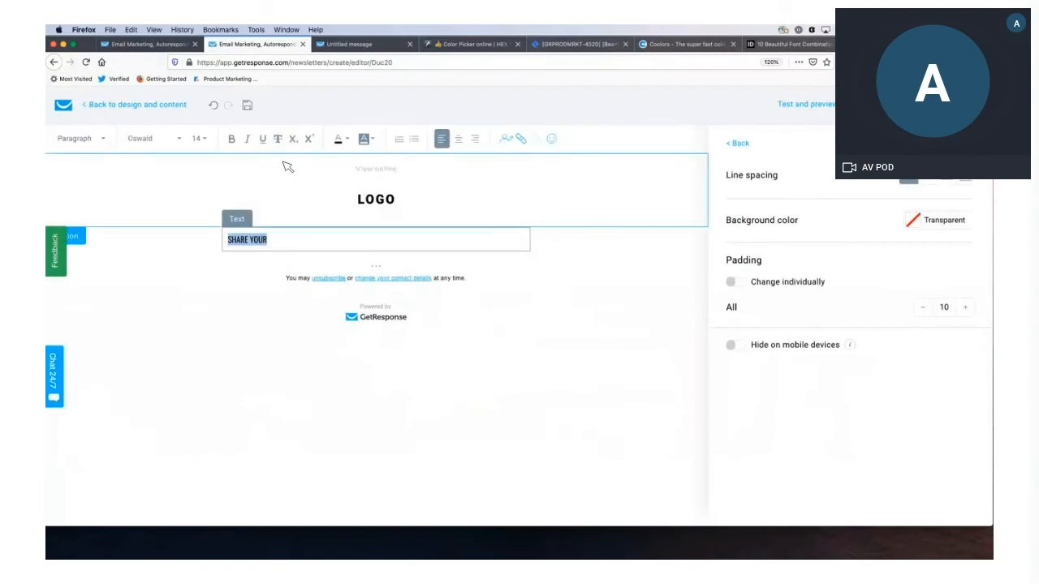
Make the "SHARE YOUR" text bold, set its font size to 52, and center it
{"action": "left_click", "coordinate": [231, 139]}
{"action": "left_click", "coordinate": [200, 138]}
{"action": "scroll", "coordinate": [204, 278], "scroll_direction": "down", "scroll_amount": 5}
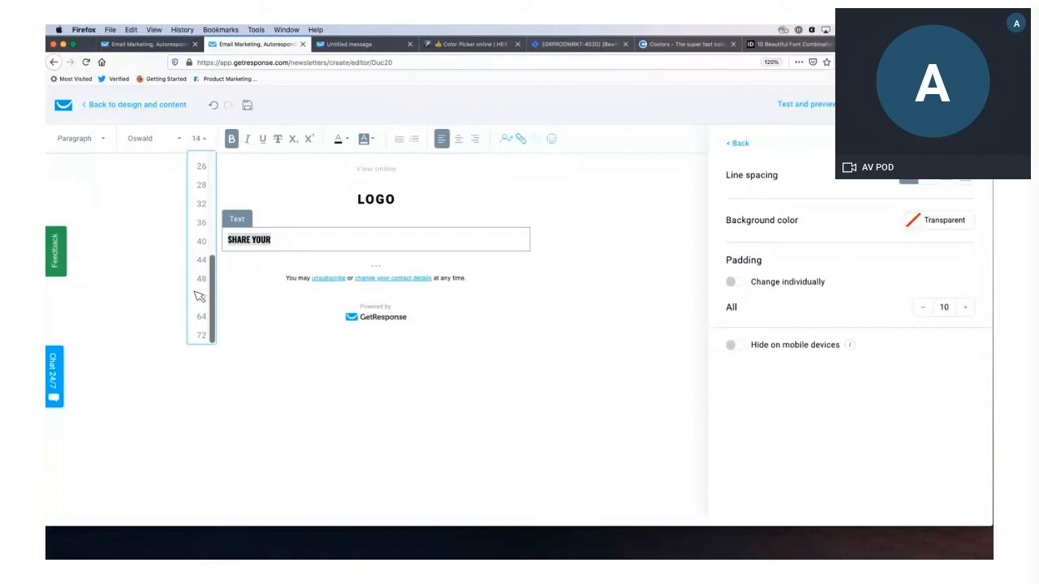
{"action": "left_click", "coordinate": [199, 297]}
{"action": "left_click", "coordinate": [459, 140]}
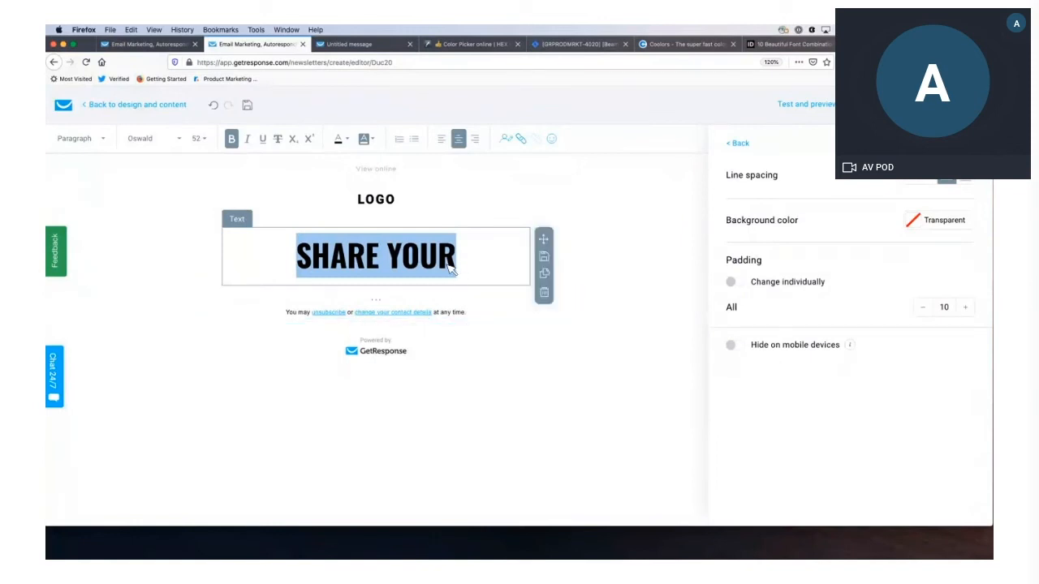
Set the "SHARE YOUR" text block's padding to 0 on all sides
{"action": "left_click", "coordinate": [732, 282]}
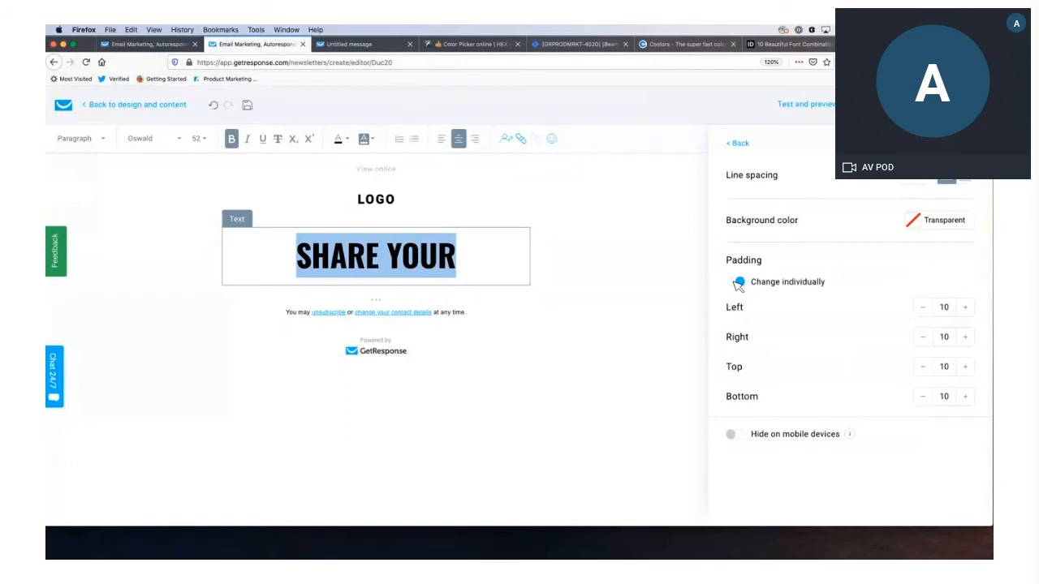
{"action": "left_click", "coordinate": [738, 282]}
{"action": "left_click", "coordinate": [946, 306]}
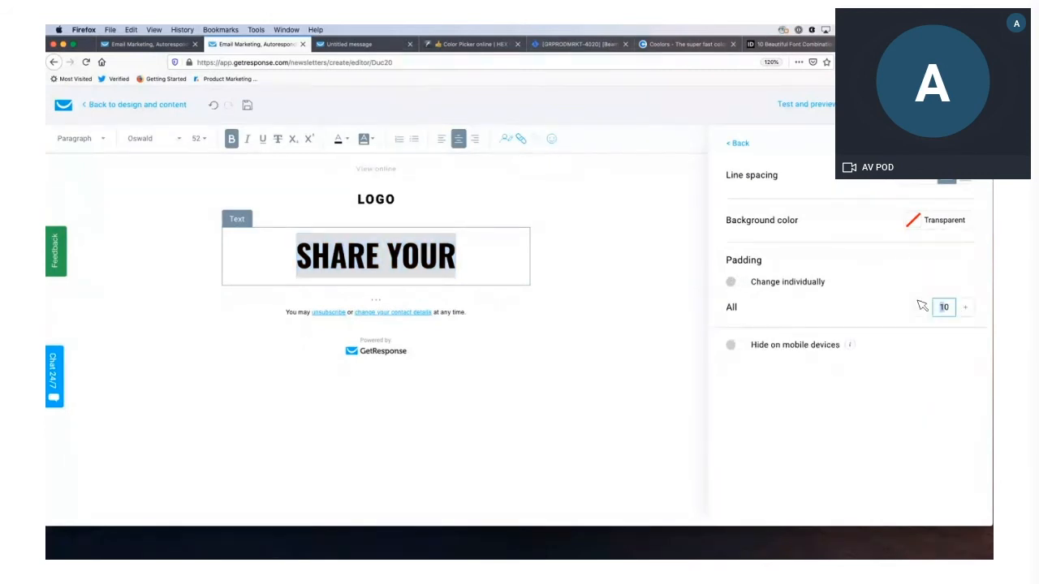
{"action": "key", "text": "BackSpace"}
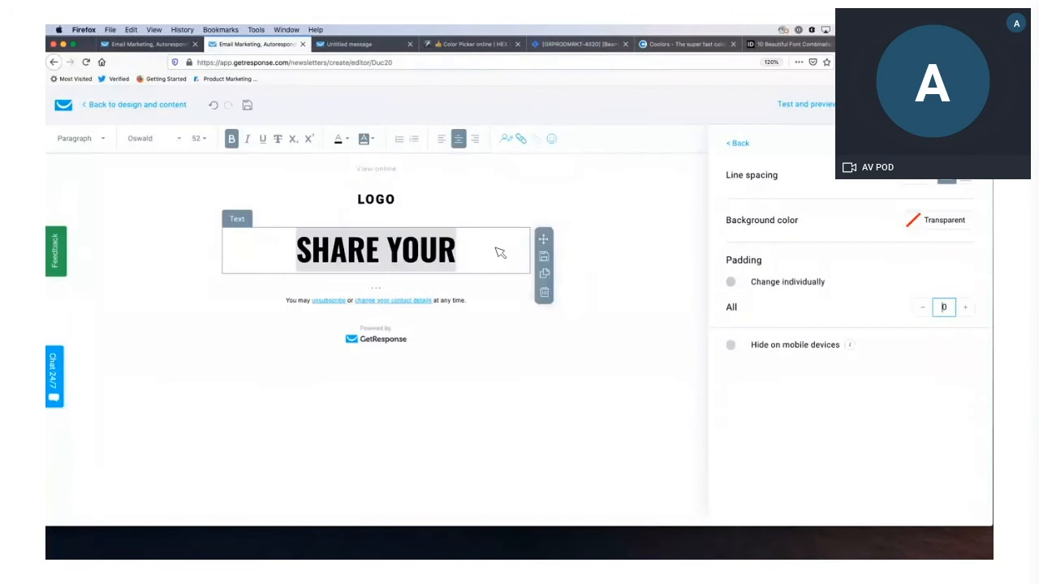
Duplicate the "SHARE YOUR" text block and replace the copy's text with "EXPERIENCE"
{"action": "left_click", "coordinate": [545, 274]}
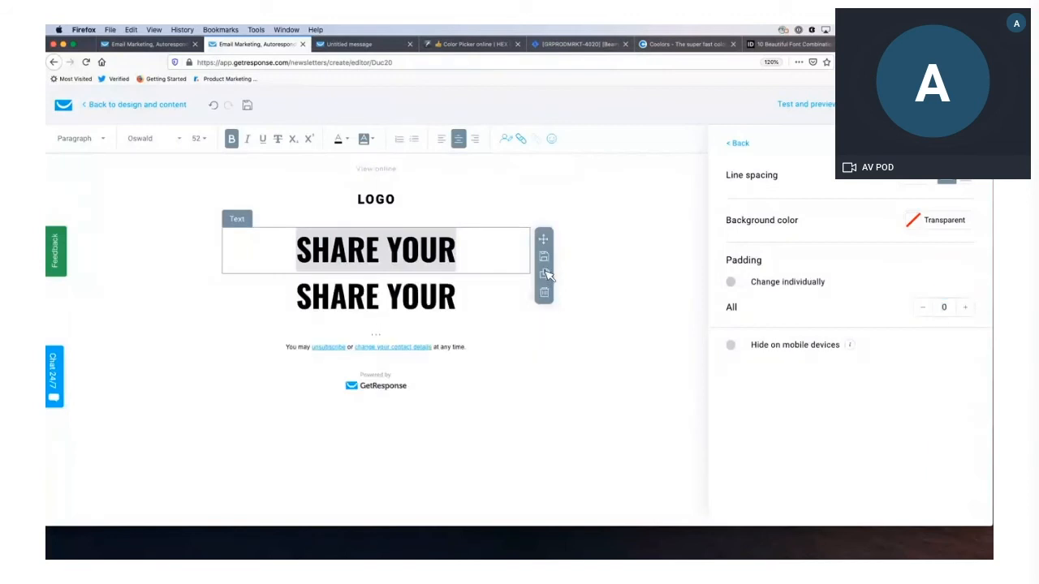
{"action": "triple_click", "coordinate": [457, 286]}
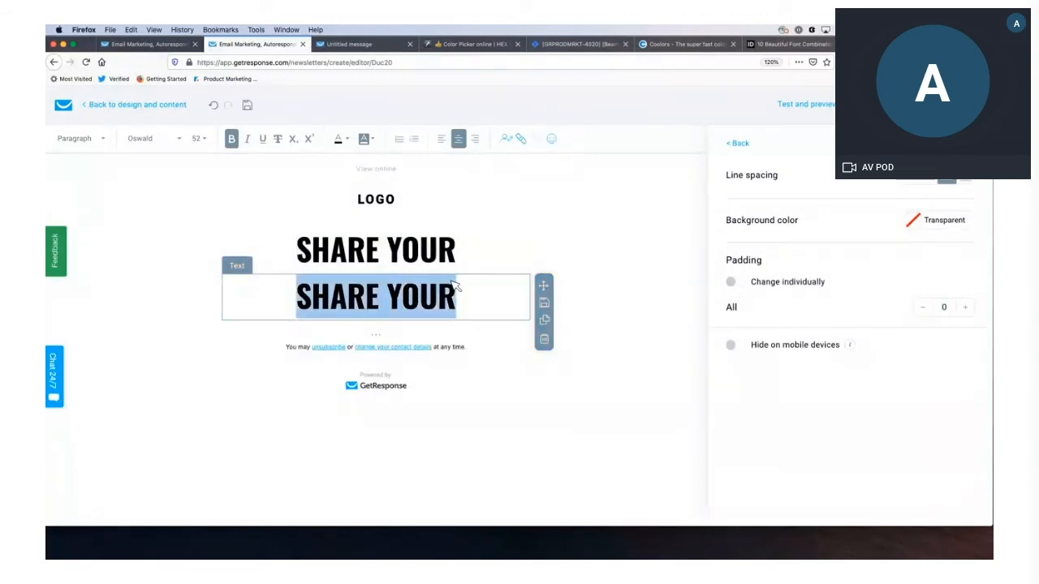
{"action": "type", "text": "EXPERIENCE"}
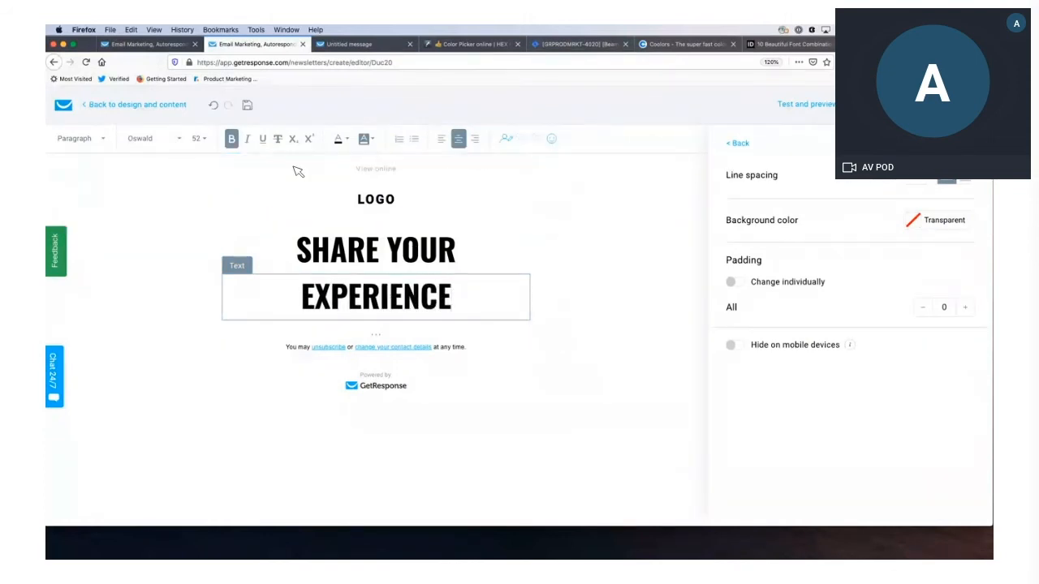
{"action": "left_click", "coordinate": [585, 276]}
Preview the message in desktop and mobile comparison, check how the headline wraps, and return to the layout
{"action": "left_click", "coordinate": [806, 107]}
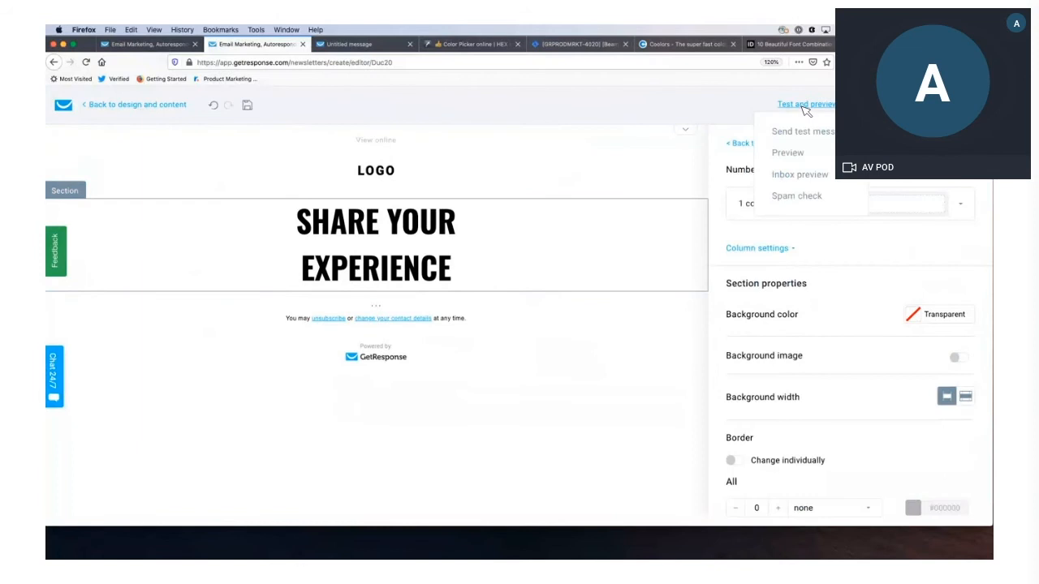
{"action": "left_click", "coordinate": [789, 153]}
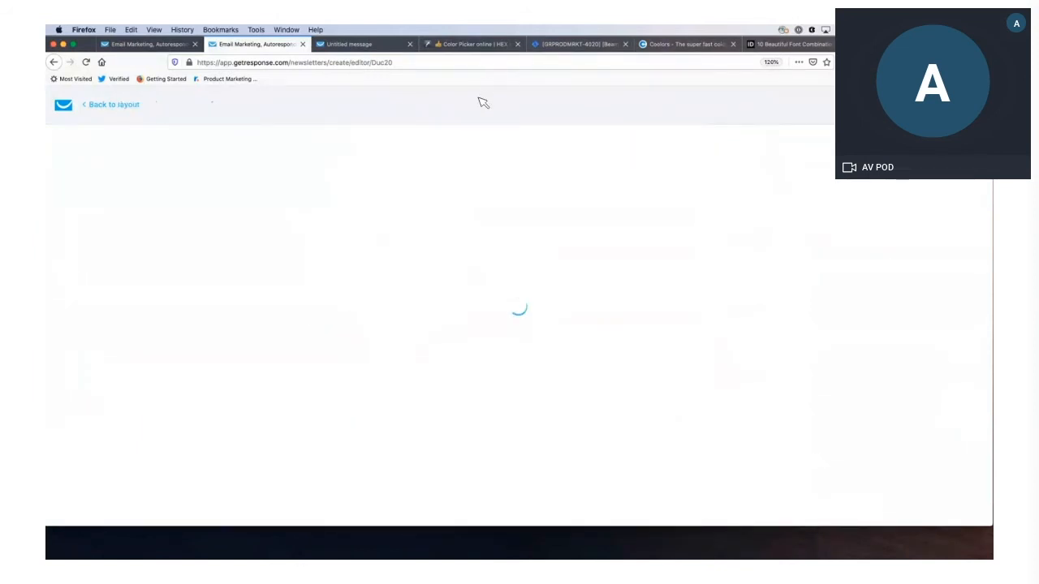
{"action": "left_click", "coordinate": [636, 157]}
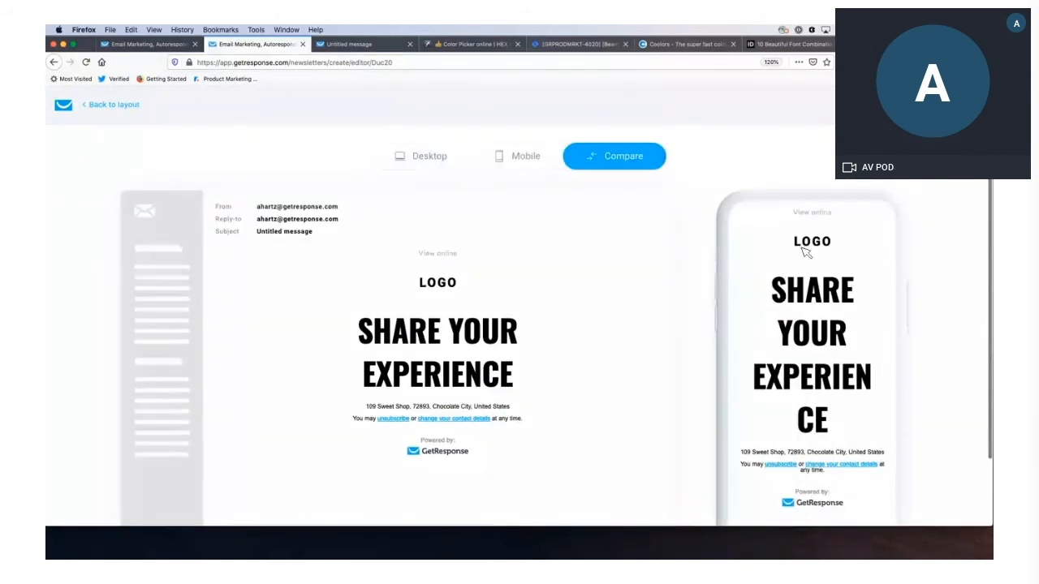
{"action": "scroll", "coordinate": [371, 431], "scroll_direction": "down", "scroll_amount": 1}
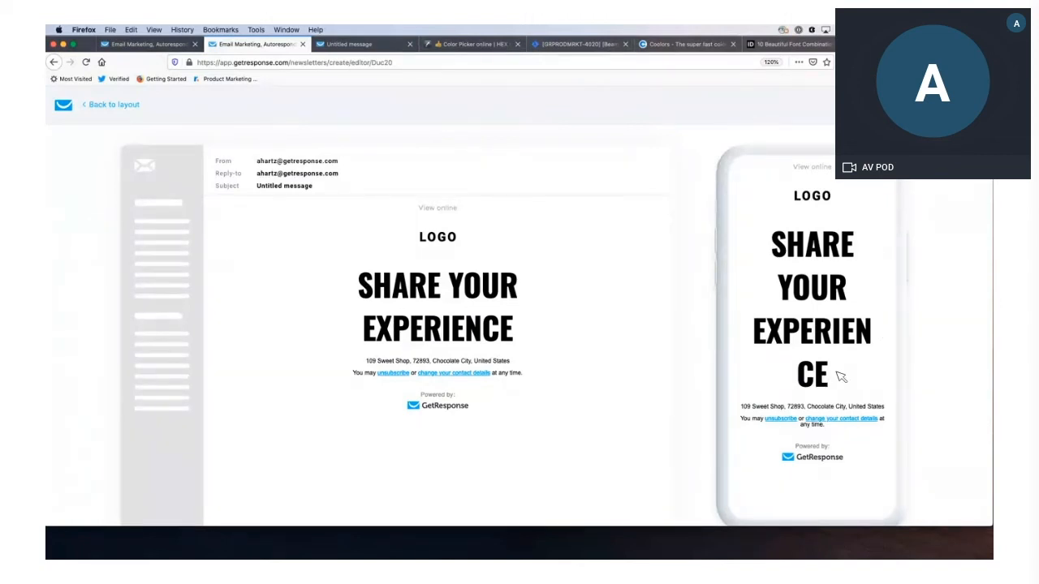
{"action": "scroll", "coordinate": [885, 322], "scroll_direction": "up", "scroll_amount": 2}
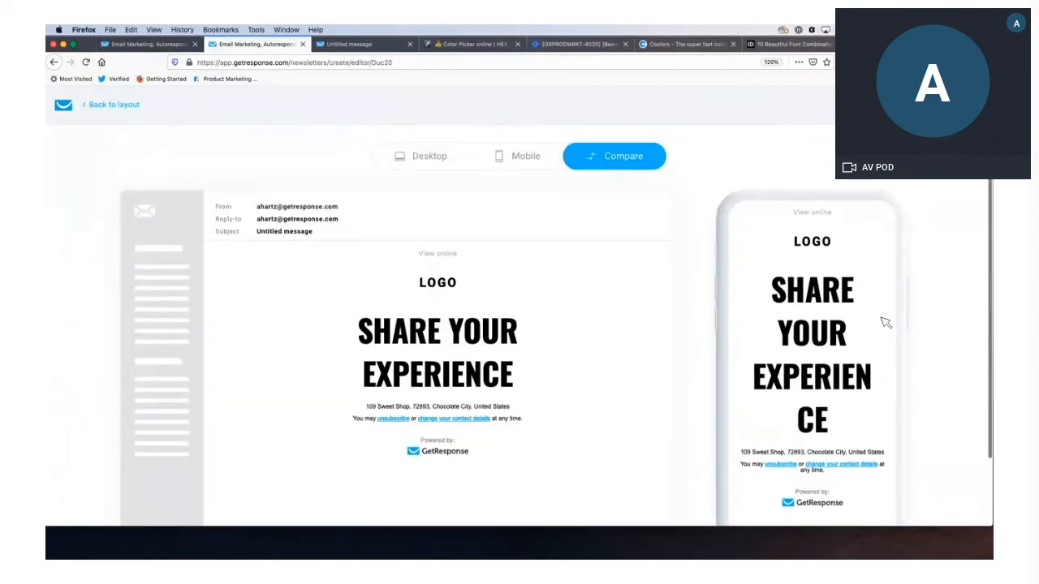
{"action": "left_click", "coordinate": [101, 105]}
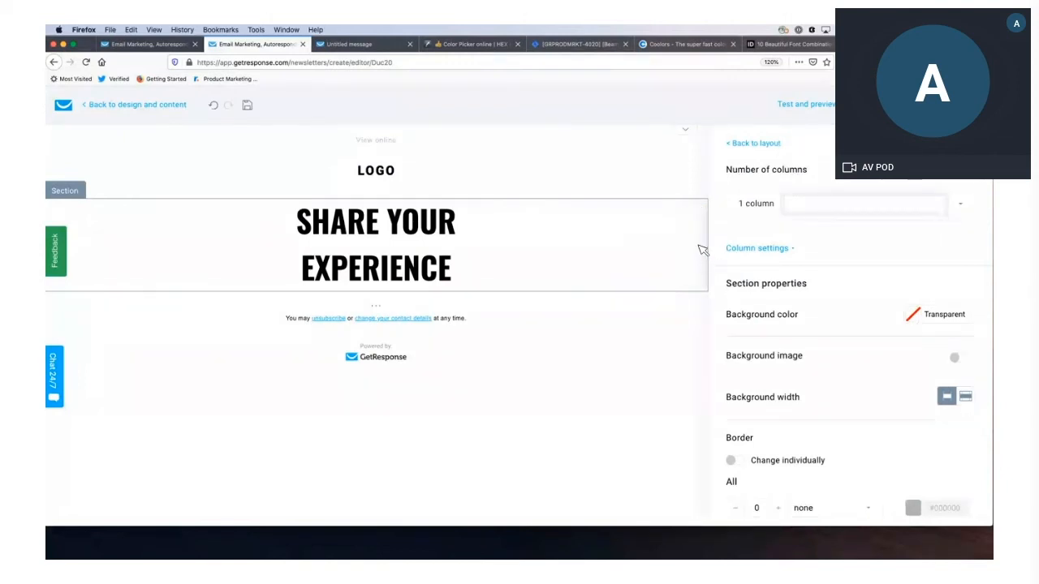
Reduce the headline section's left and right padding to 20 each
{"action": "scroll", "coordinate": [812, 291], "scroll_direction": "down", "scroll_amount": 5}
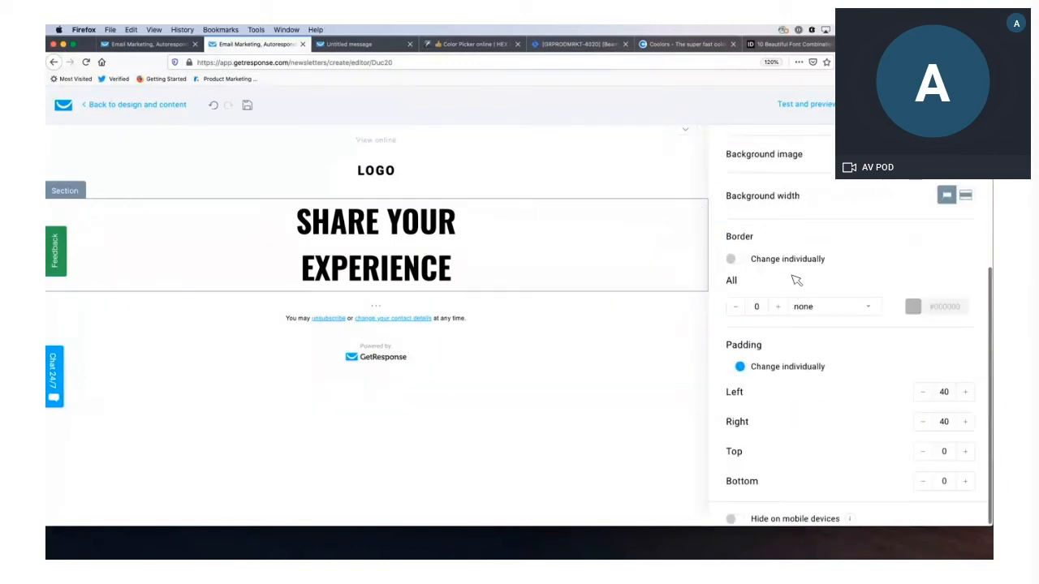
{"action": "left_click", "coordinate": [944, 393]}
{"action": "type", "text": "20"}
{"action": "left_click", "coordinate": [944, 422]}
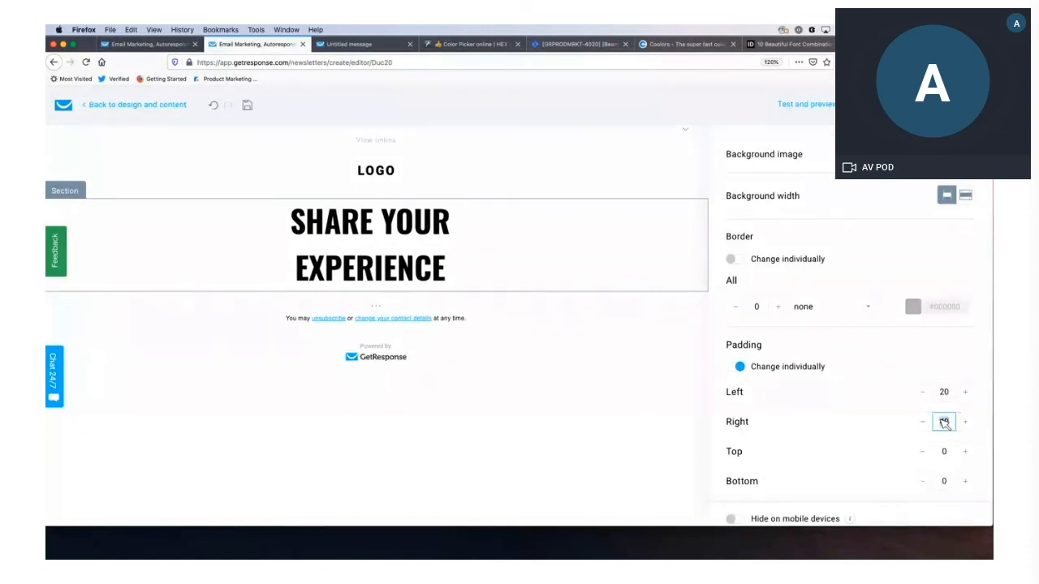
{"action": "type", "text": "20"}
Set the font size of both headline lines, "SHARE YOUR" and "EXPERIENCE", to 48
{"action": "left_click", "coordinate": [405, 224]}
{"action": "left_click_drag", "start_coordinate": [461, 232], "coordinate": [286, 225]}
{"action": "left_click", "coordinate": [197, 138]}
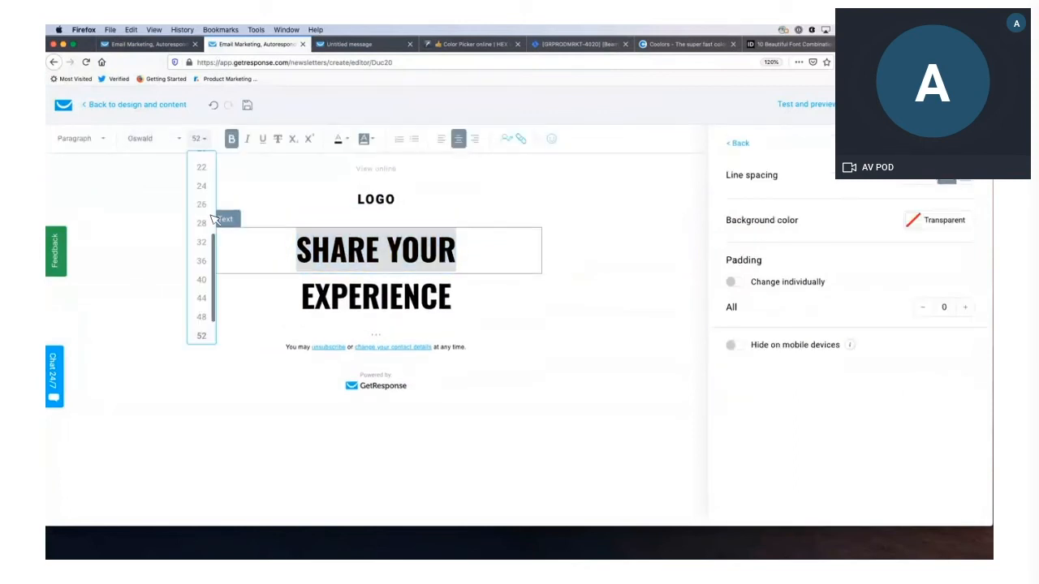
{"action": "left_click", "coordinate": [201, 317]}
{"action": "left_click_drag", "start_coordinate": [454, 295], "coordinate": [279, 274]}
{"action": "left_click", "coordinate": [197, 138]}
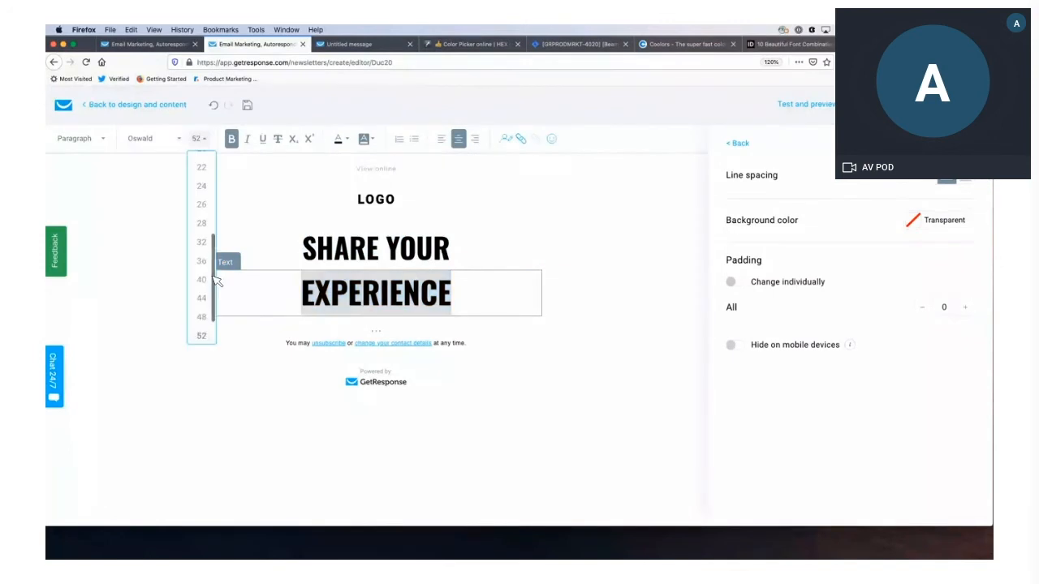
{"action": "left_click", "coordinate": [201, 317]}
{"action": "left_click", "coordinate": [609, 208]}
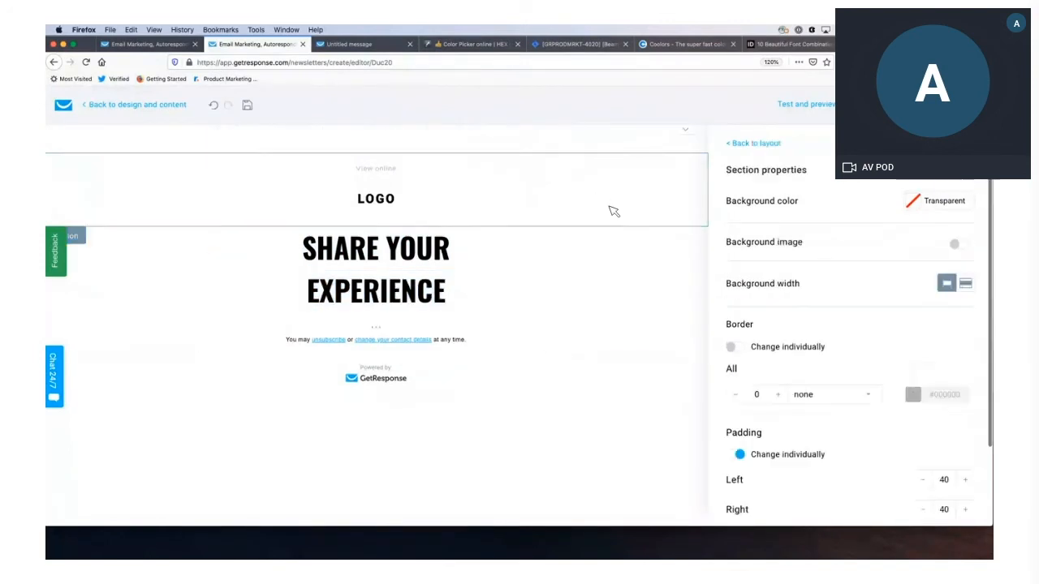
Recheck the resized headline in the side-by-side desktop and mobile preview, and go back to the layout
{"action": "left_click", "coordinate": [820, 104]}
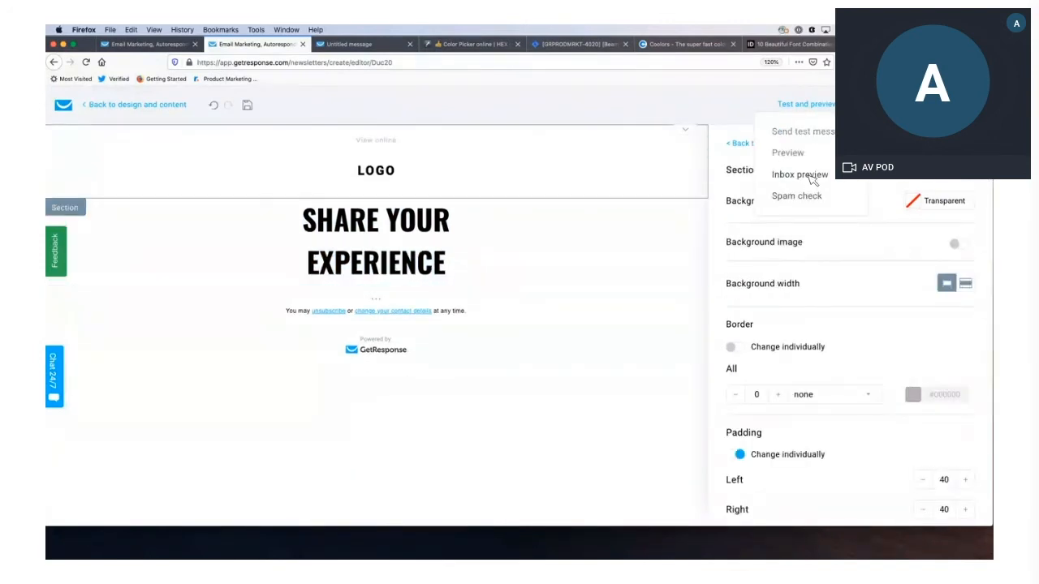
{"action": "left_click", "coordinate": [792, 154]}
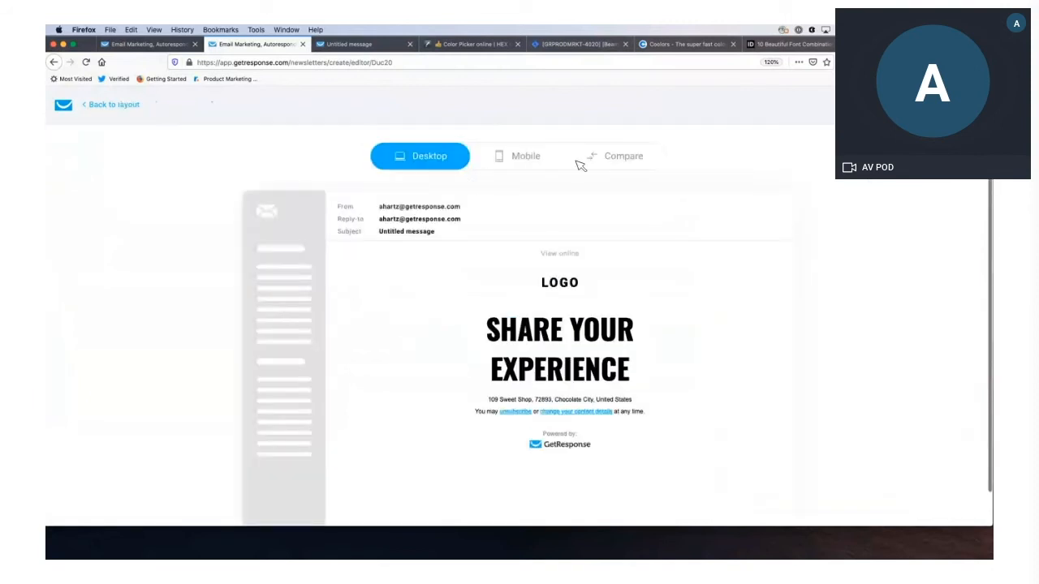
{"action": "left_click", "coordinate": [614, 159]}
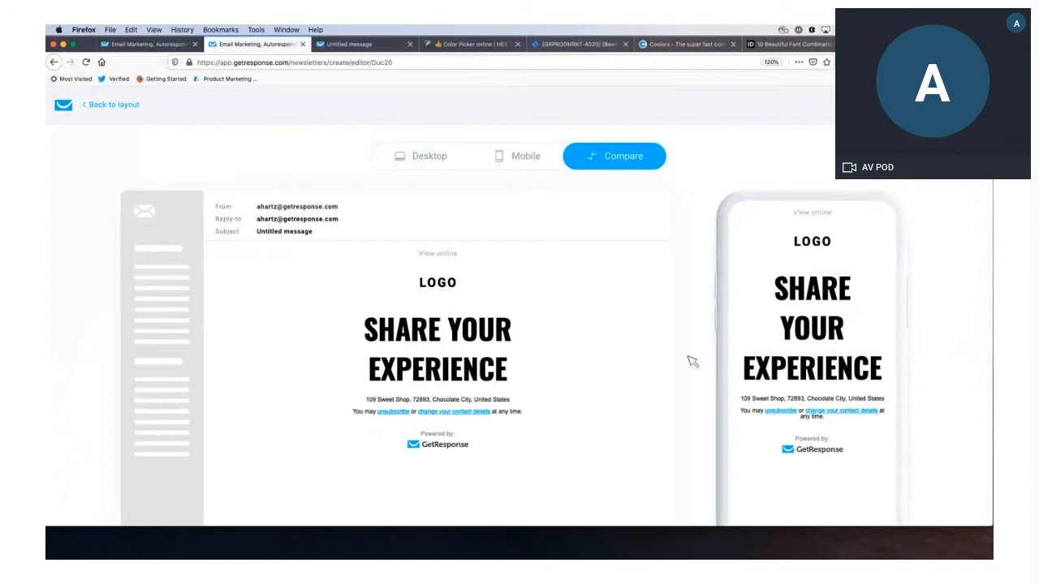
{"action": "left_click", "coordinate": [124, 106]}
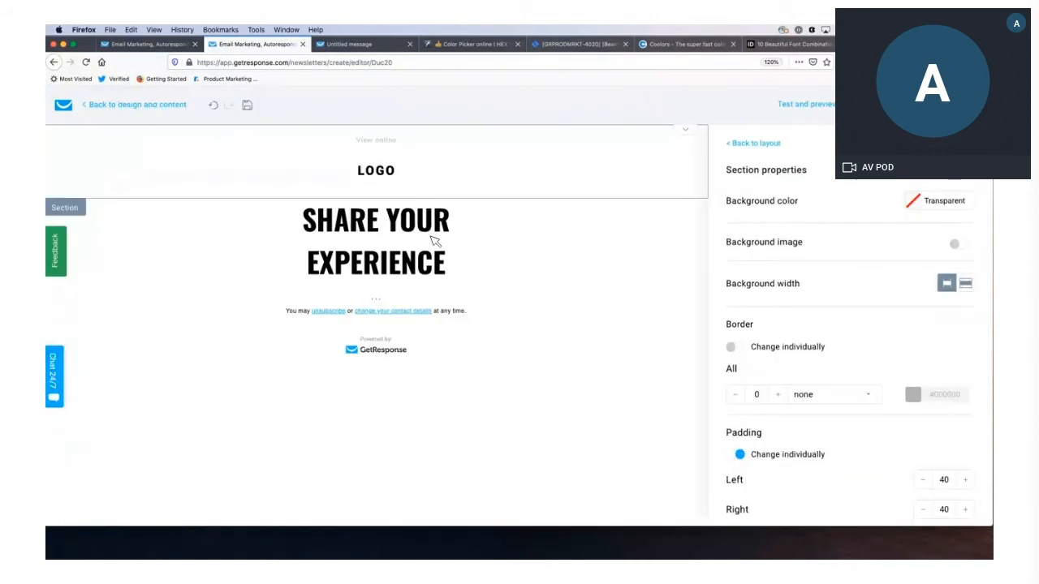
Add a 1-column section below the headline and set its padding to 0 on all sides
{"action": "left_click", "coordinate": [747, 143]}
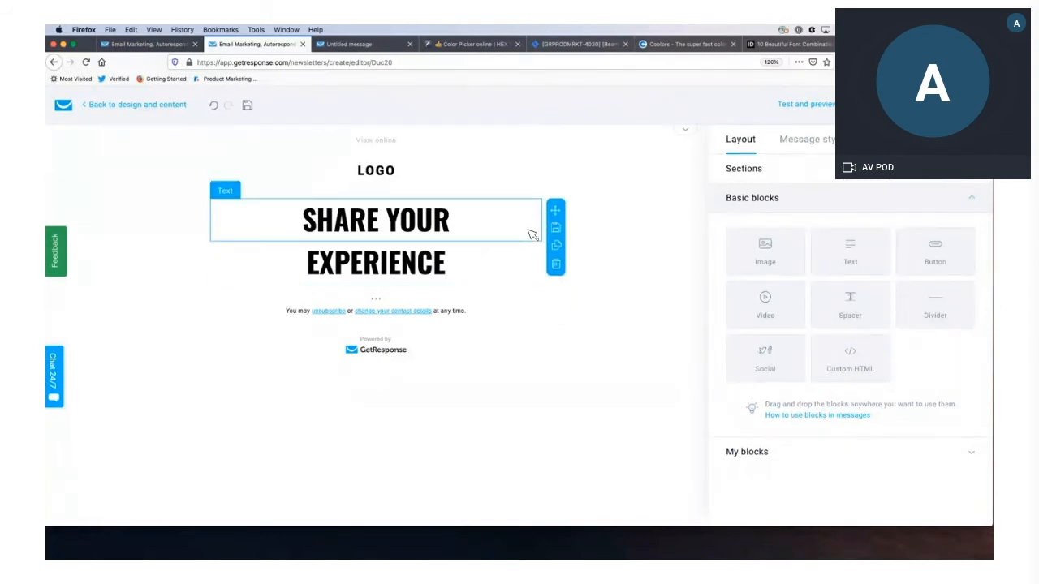
{"action": "left_click", "coordinate": [785, 175]}
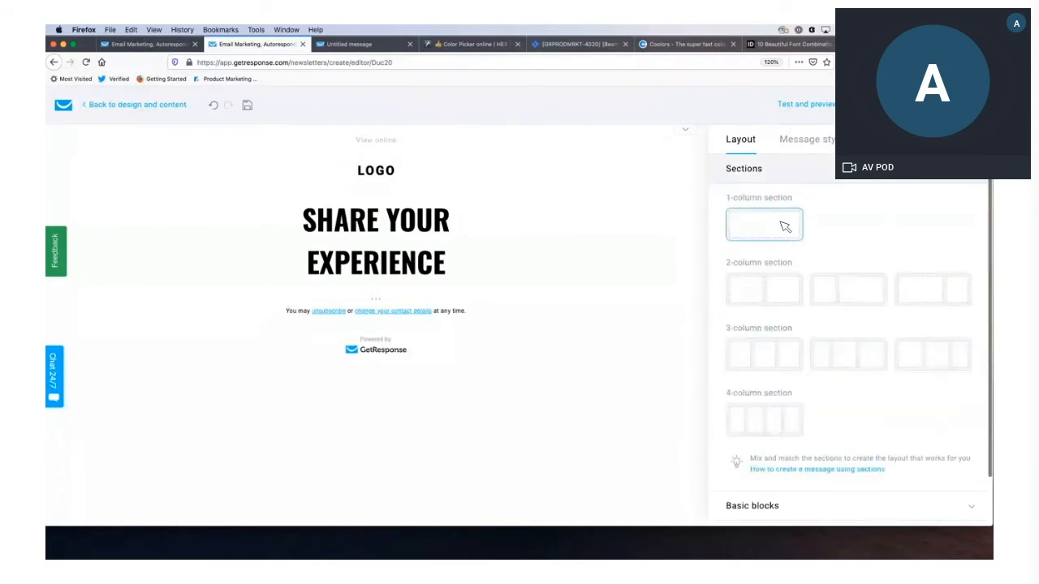
{"action": "left_click_drag", "start_coordinate": [780, 223], "coordinate": [408, 304]}
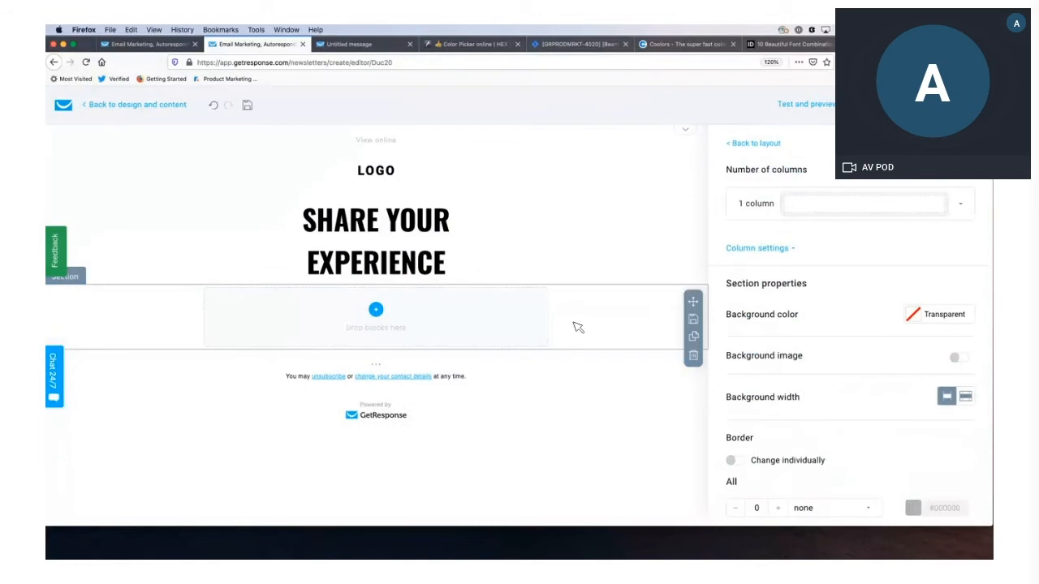
{"action": "scroll", "coordinate": [961, 408], "scroll_direction": "down", "scroll_amount": 3}
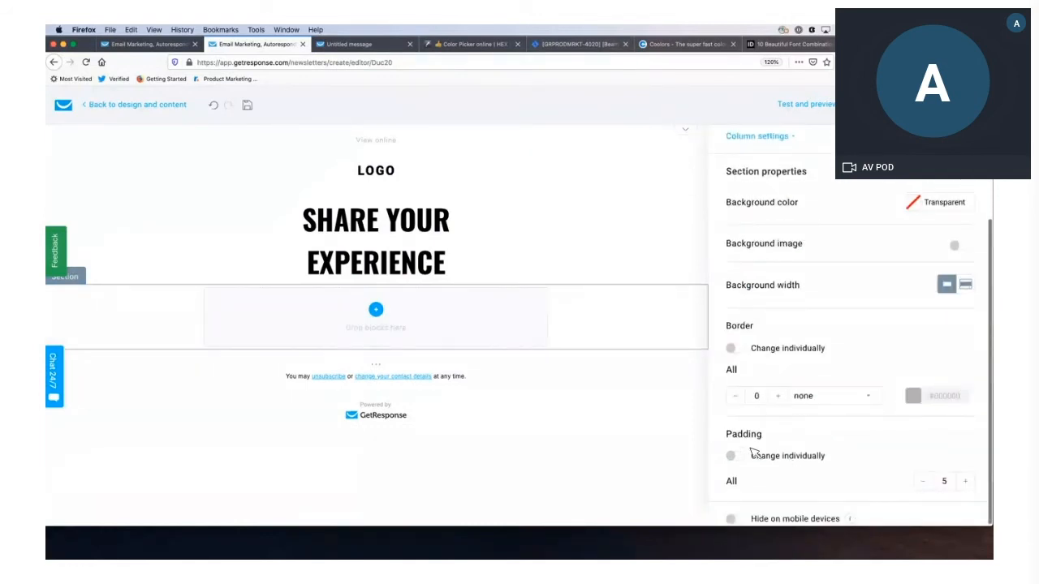
{"action": "double_click", "coordinate": [947, 481]}
{"action": "type", "text": "0"}
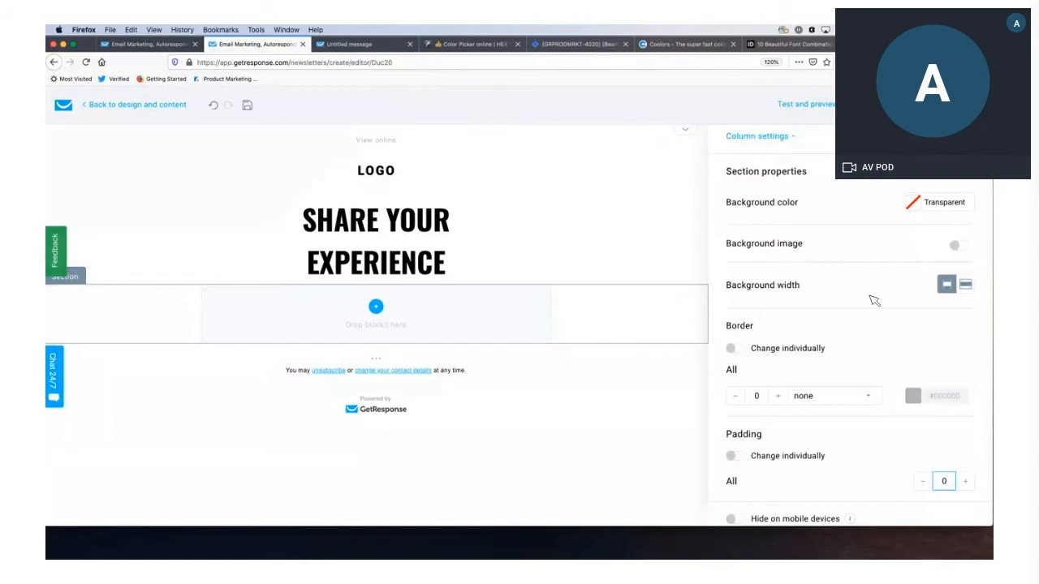
Place an image block with lightbulb_img in the new section below the headline, and compare it with the sample message
{"action": "scroll", "coordinate": [776, 166], "scroll_direction": "up", "scroll_amount": 3}
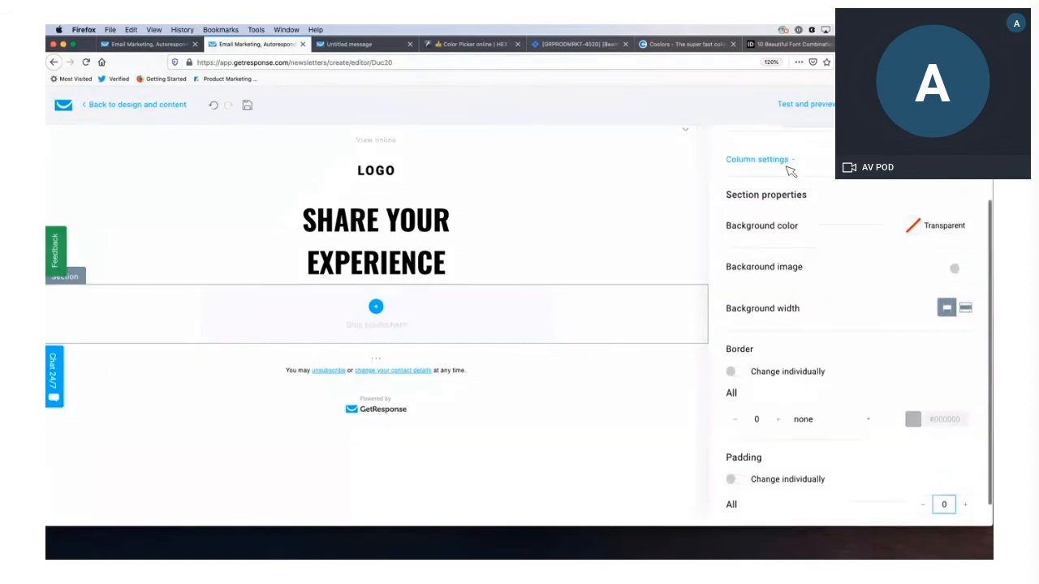
{"action": "left_click", "coordinate": [759, 146]}
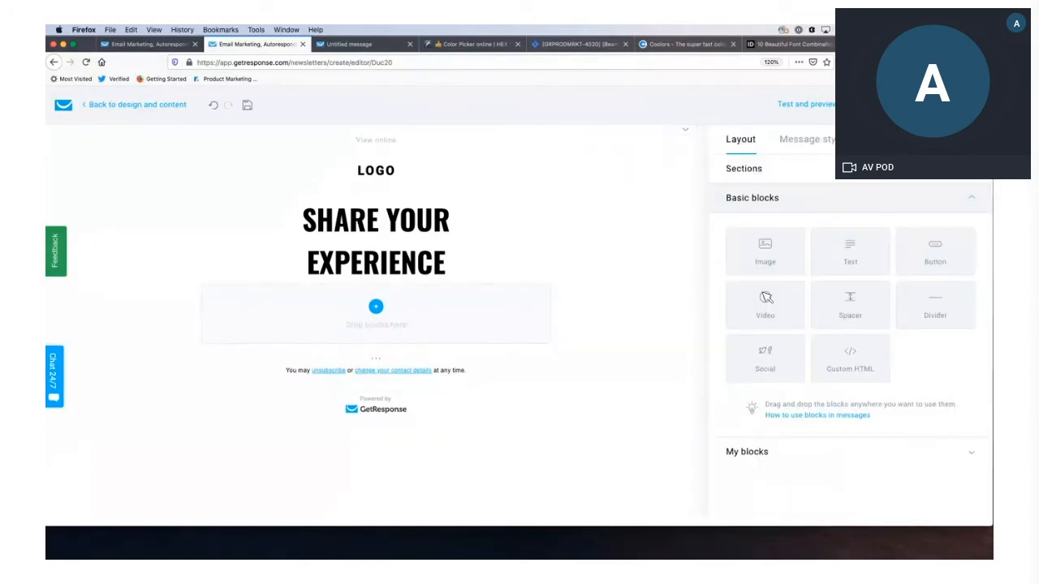
{"action": "left_click_drag", "start_coordinate": [769, 270], "coordinate": [401, 329]}
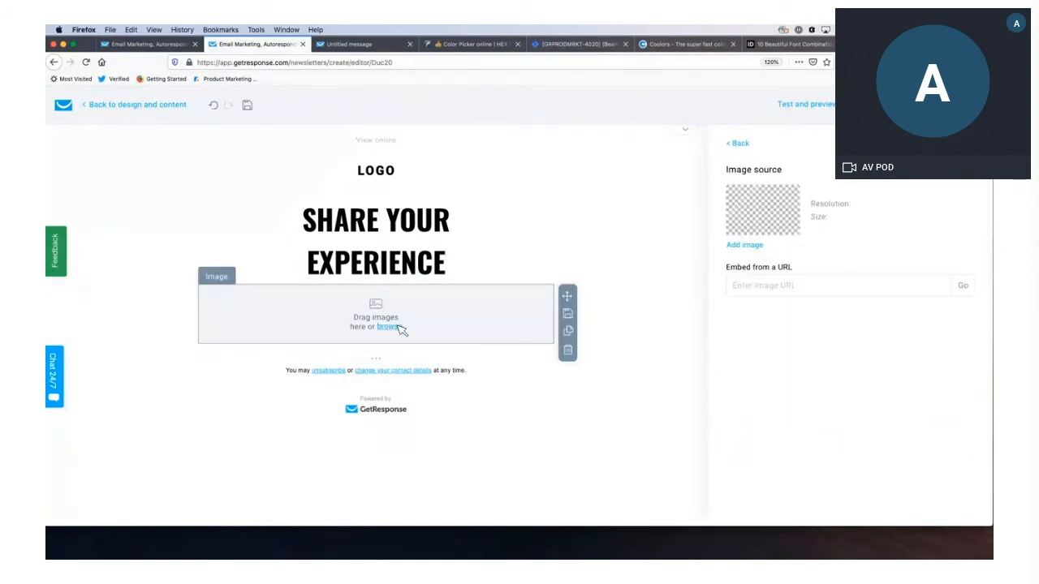
{"action": "left_click", "coordinate": [388, 326]}
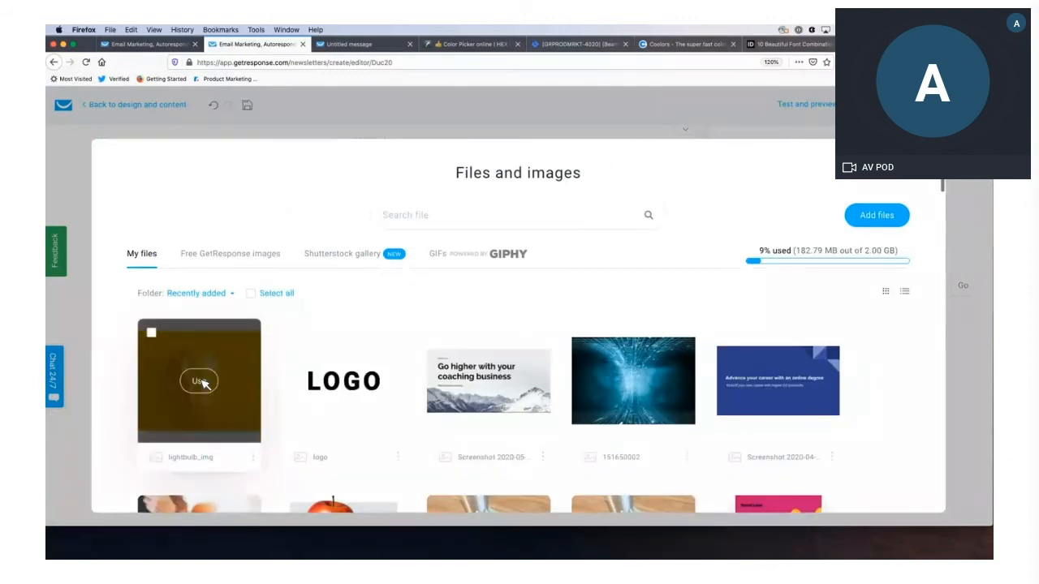
{"action": "left_click", "coordinate": [206, 383]}
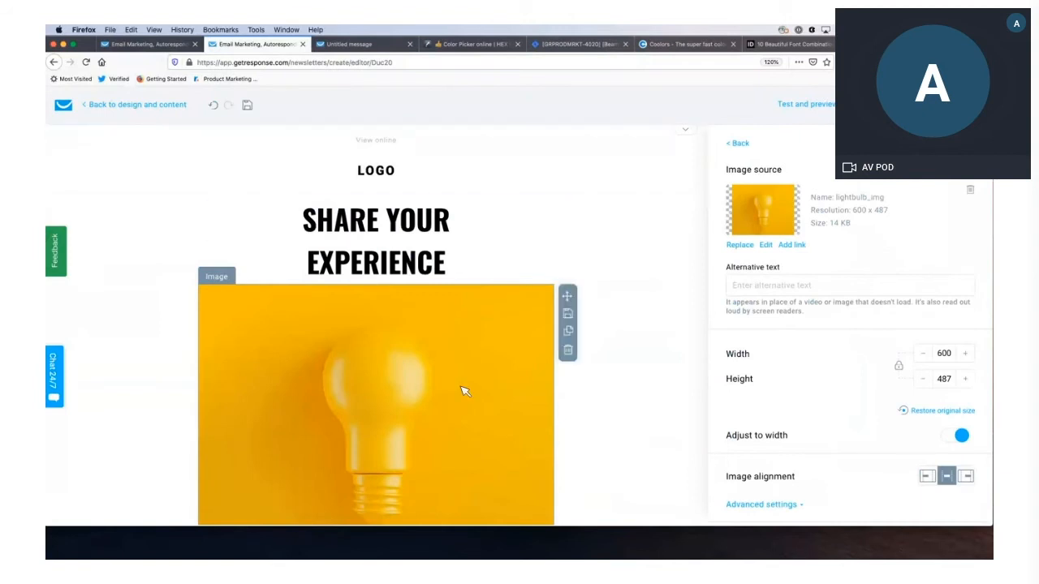
{"action": "left_click", "coordinate": [355, 44]}
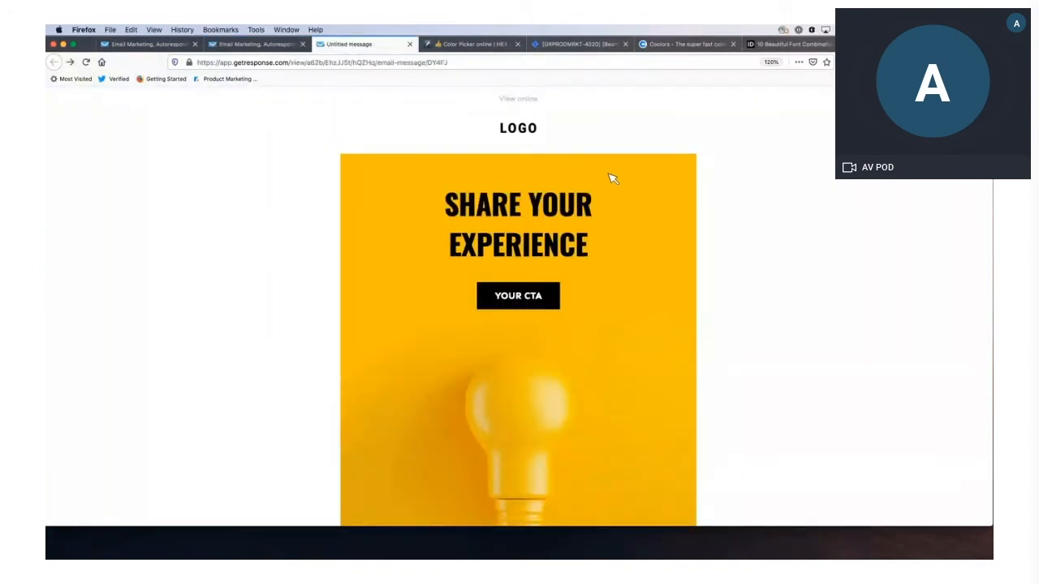
{"action": "left_click", "coordinate": [265, 44]}
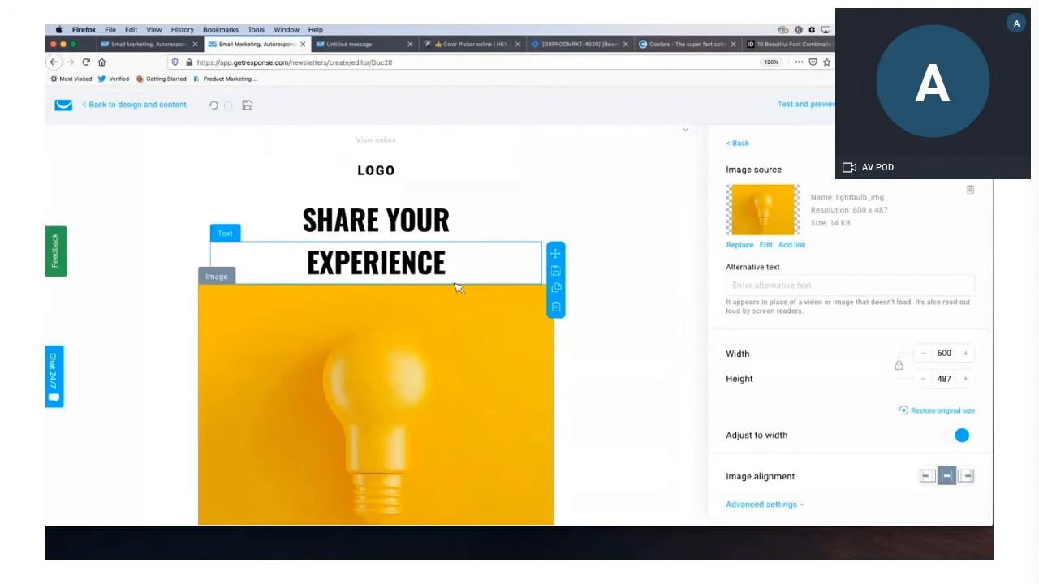
Switch to the Color Picker page and copy the lightbulb image's yellow hex code, #f3c301
{"action": "scroll", "coordinate": [505, 272], "scroll_direction": "down", "scroll_amount": 2}
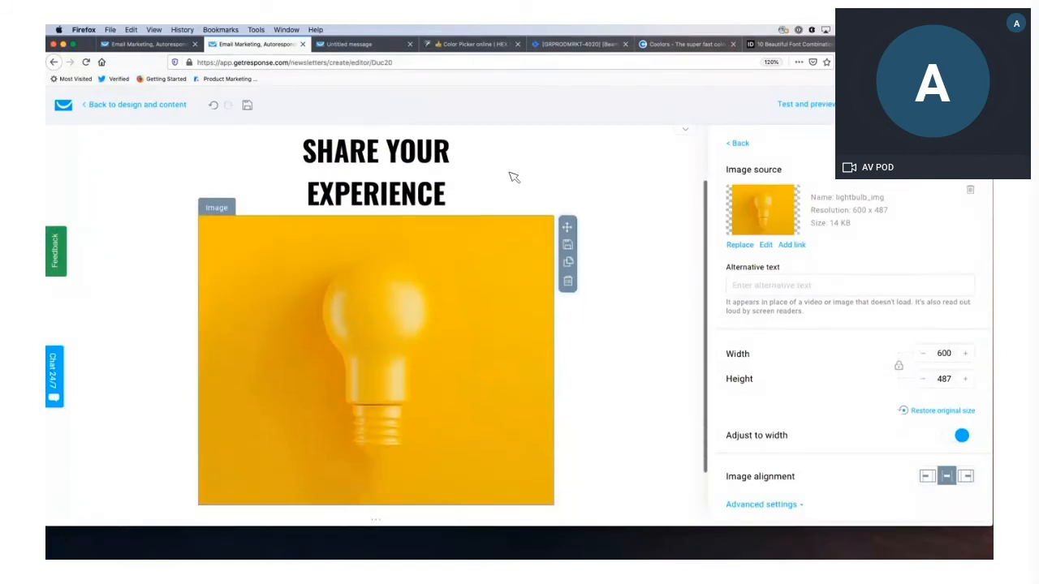
{"action": "scroll", "coordinate": [501, 287], "scroll_direction": "up", "scroll_amount": 1}
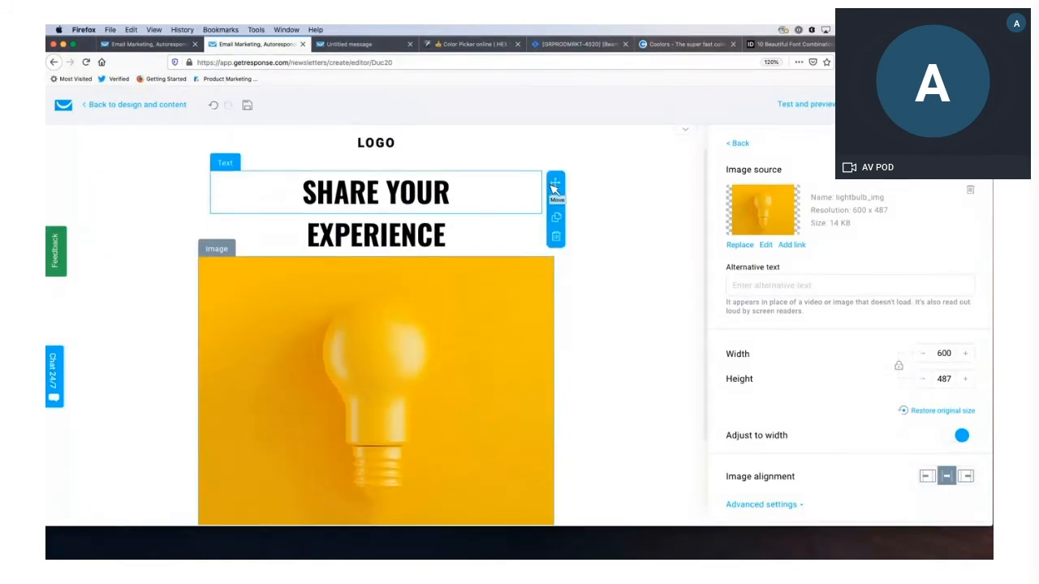
{"action": "left_click", "coordinate": [503, 46]}
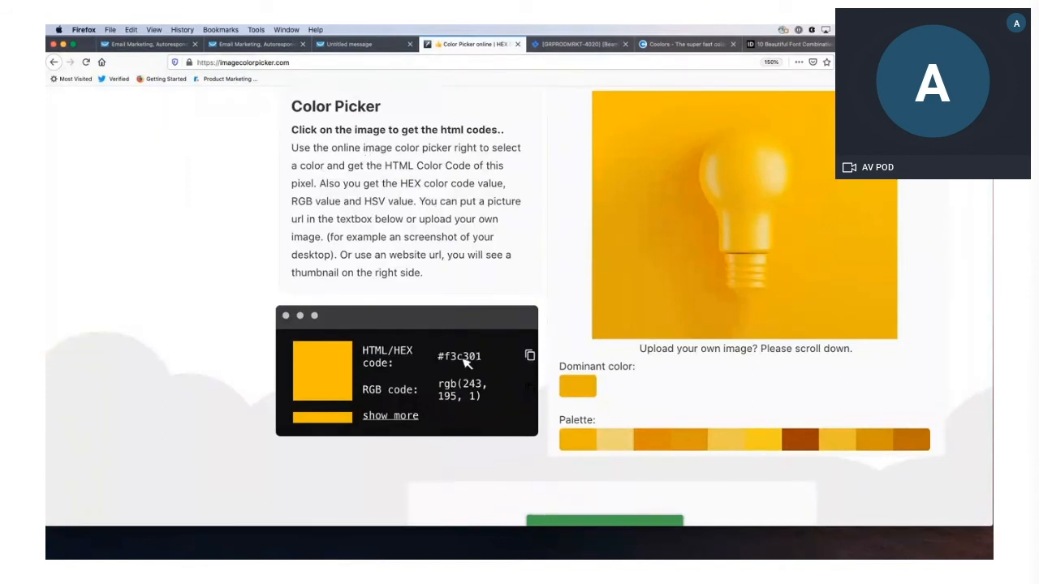
{"action": "left_click_drag", "start_coordinate": [446, 358], "coordinate": [484, 357]}
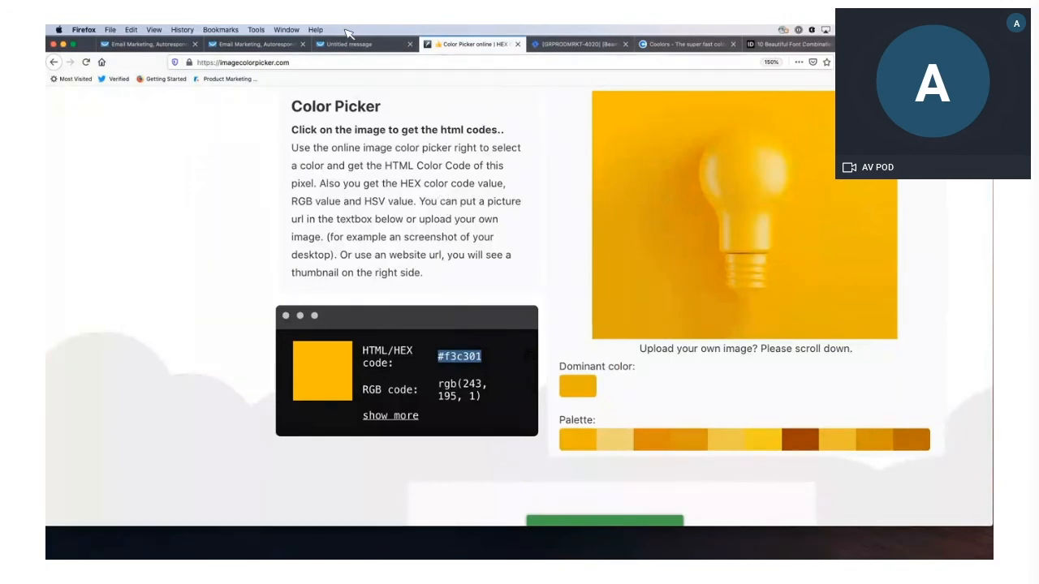
Back in the newsletter editor, set the headline section's background color to #F3C301
{"action": "left_click", "coordinate": [258, 45]}
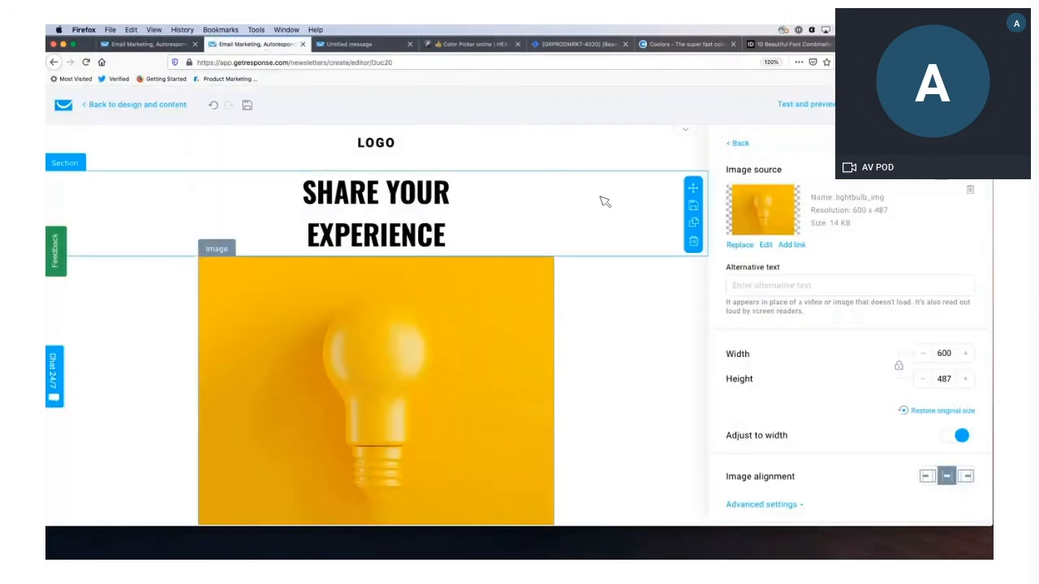
{"action": "left_click", "coordinate": [644, 208]}
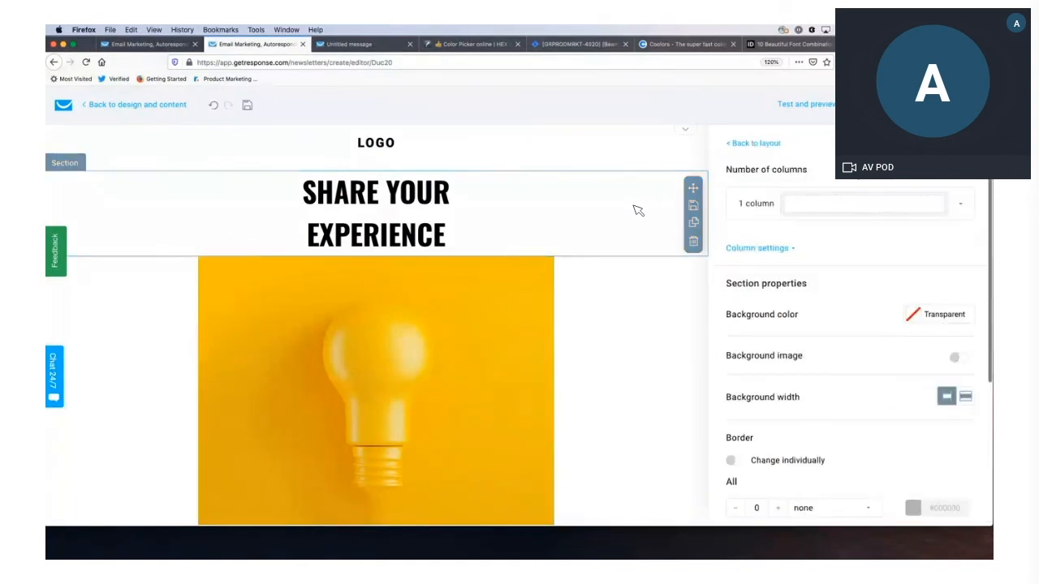
{"action": "left_click", "coordinate": [914, 315]}
{"action": "left_click", "coordinate": [475, 44]}
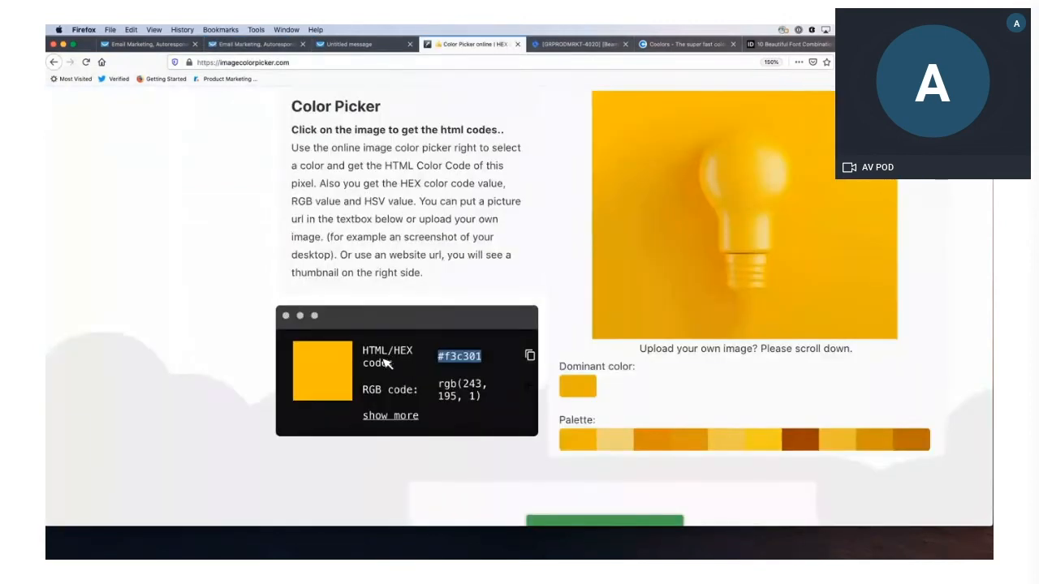
{"action": "left_click", "coordinate": [253, 44]}
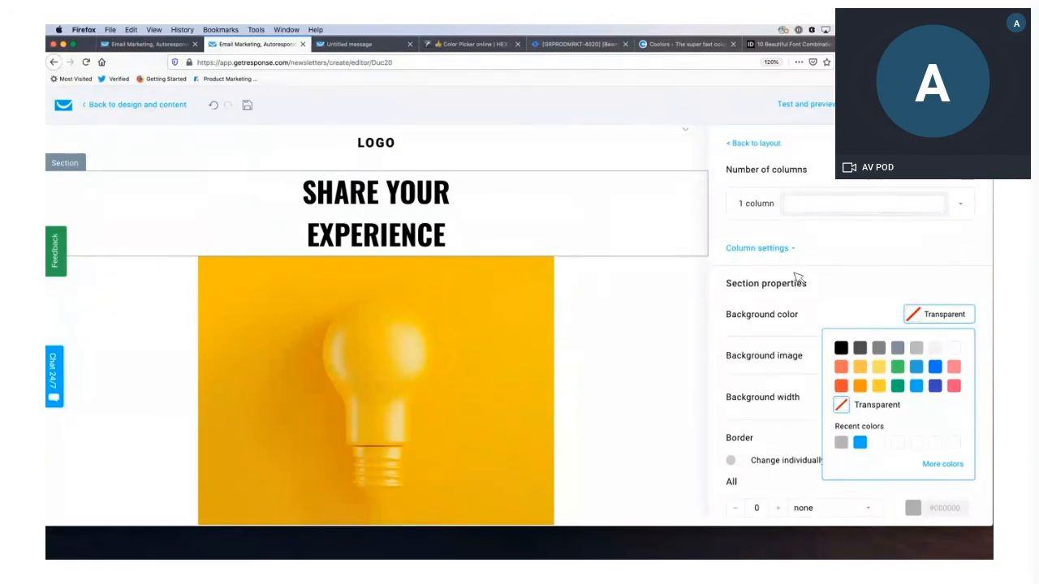
{"action": "left_click", "coordinate": [946, 465]}
{"action": "left_click_drag", "start_coordinate": [900, 426], "coordinate": [859, 427]}
{"action": "type", "text": "#f3c301"}
{"action": "left_click", "coordinate": [939, 458]}
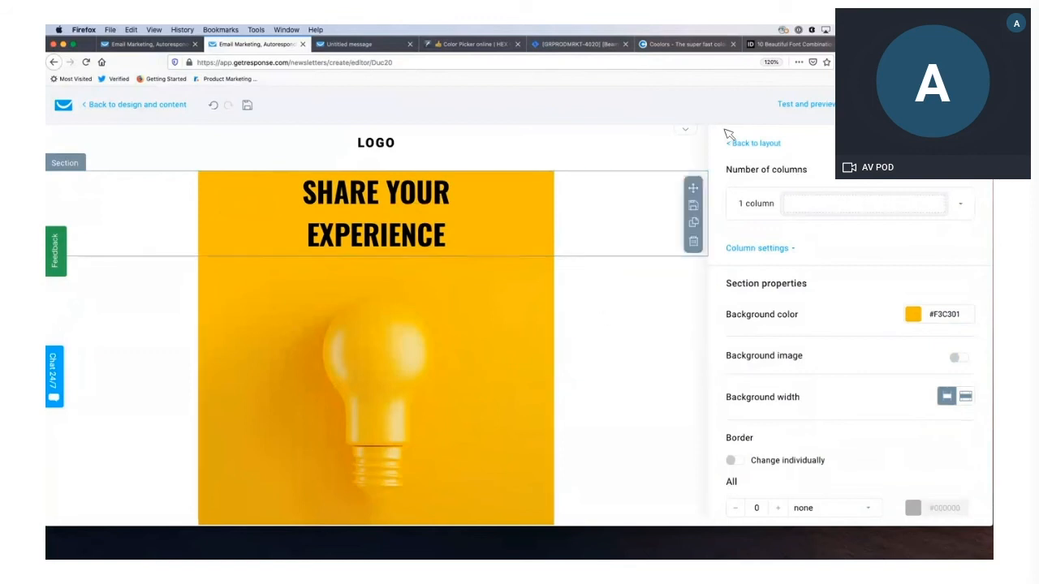
Add a spacer above "SHARE YOUR" inside the yellow headline section and increase its height
{"action": "left_click", "coordinate": [757, 144]}
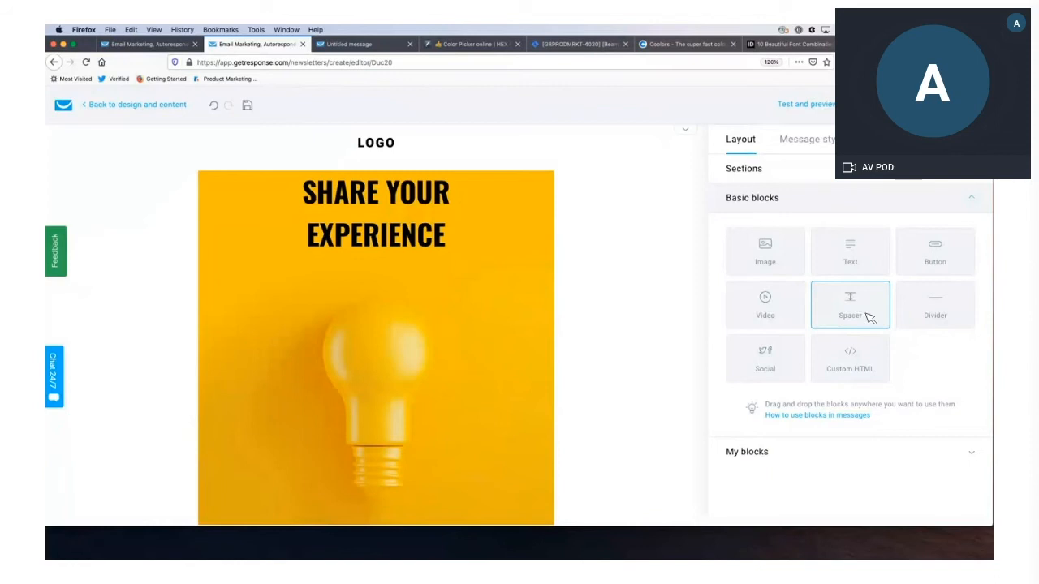
{"action": "left_click_drag", "start_coordinate": [870, 315], "coordinate": [452, 197]}
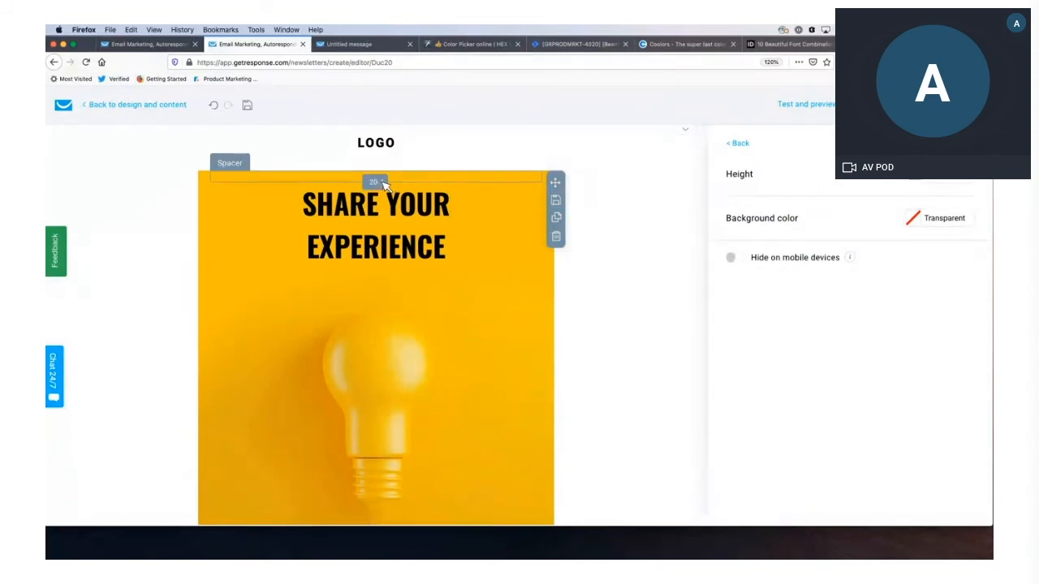
{"action": "left_click_drag", "start_coordinate": [383, 188], "coordinate": [383, 200]}
{"action": "left_click", "coordinate": [181, 234]}
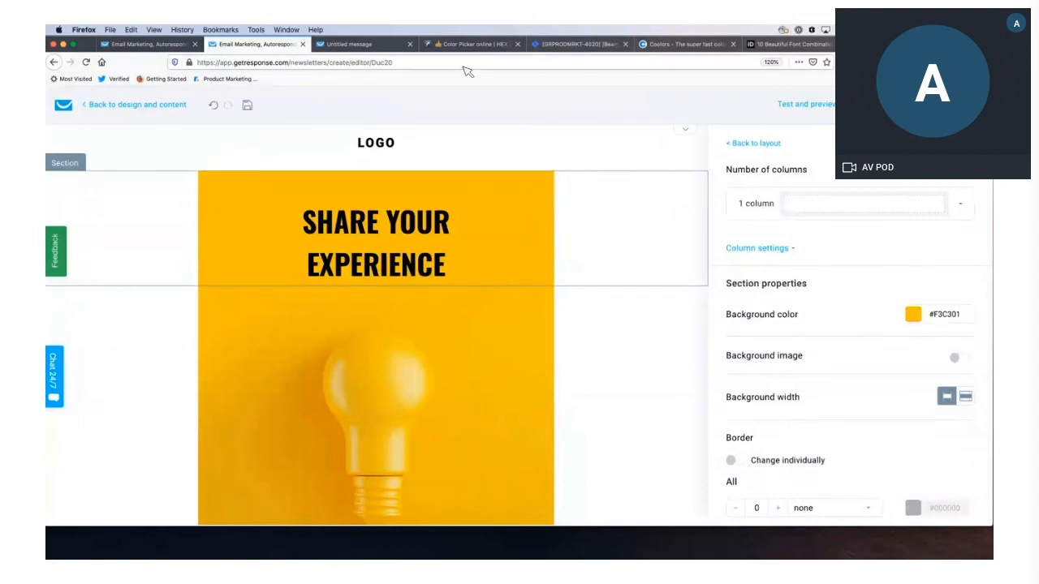
Add a button block below "EXPERIENCE" and give it the Sharp shape and black color #000000
{"action": "left_click", "coordinate": [763, 143]}
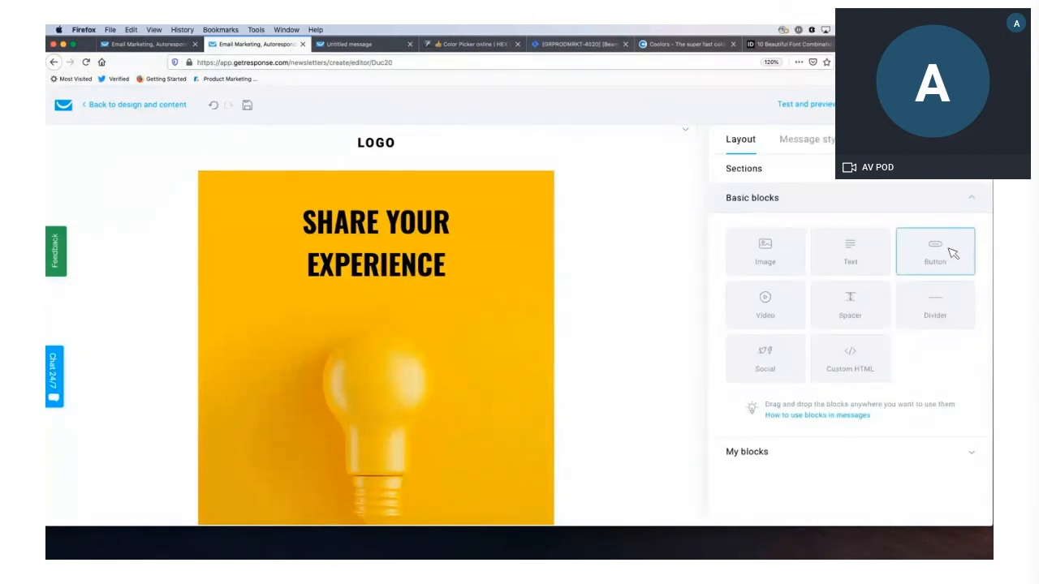
{"action": "left_click_drag", "start_coordinate": [947, 248], "coordinate": [430, 284]}
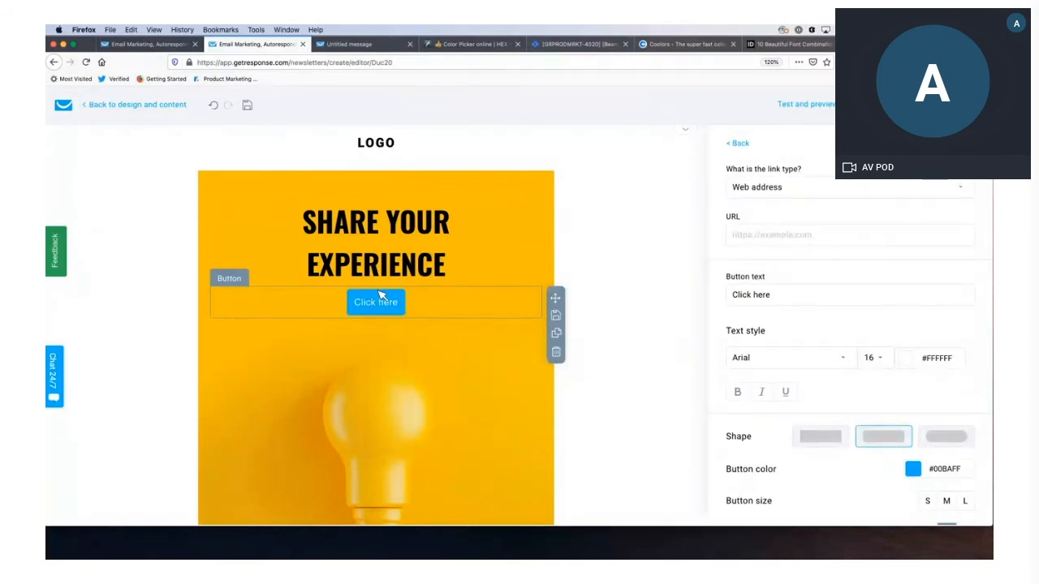
{"action": "scroll", "coordinate": [875, 379], "scroll_direction": "down", "scroll_amount": 2}
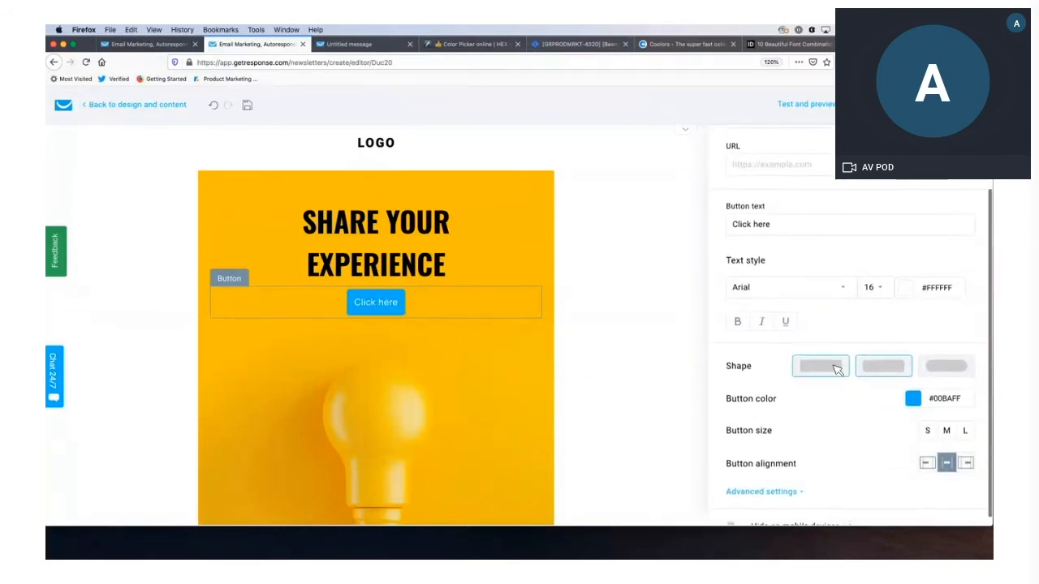
{"action": "left_click", "coordinate": [832, 370]}
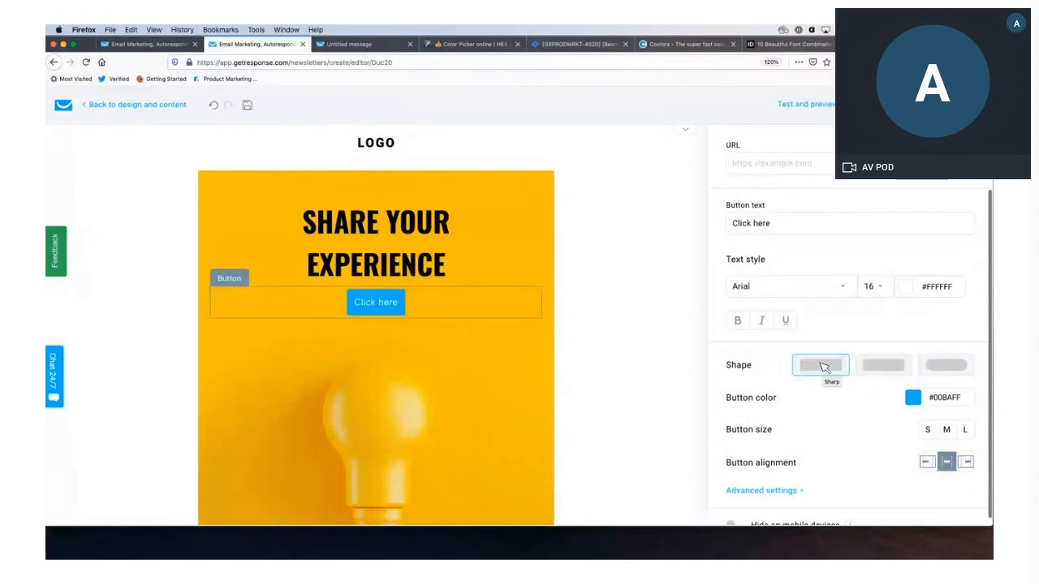
{"action": "left_click", "coordinate": [914, 398]}
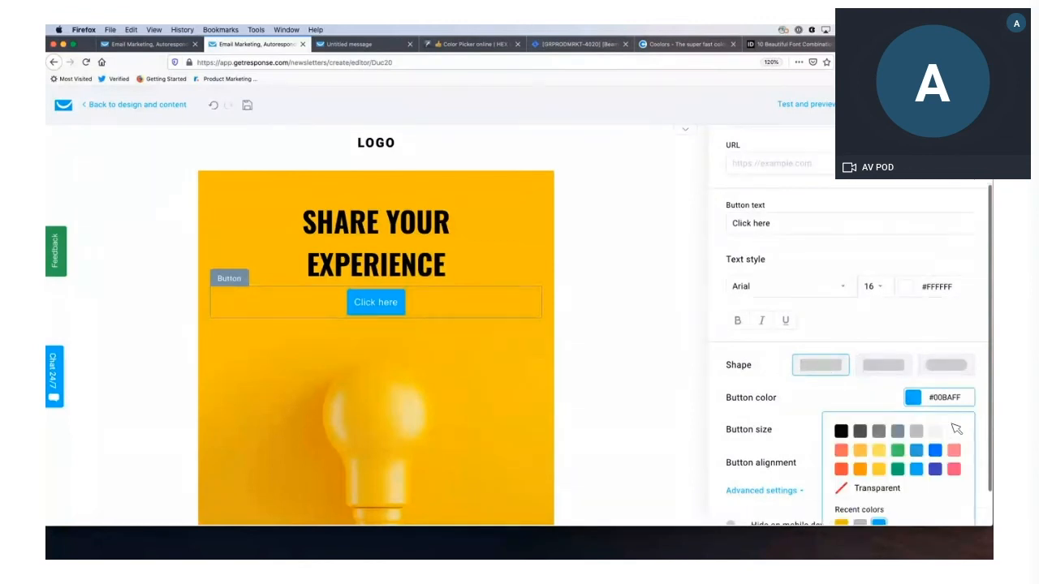
{"action": "left_click", "coordinate": [842, 431]}
Set the button's padding to 0 on all sides in its advanced settings
{"action": "scroll", "coordinate": [850, 436], "scroll_direction": "down", "scroll_amount": 1}
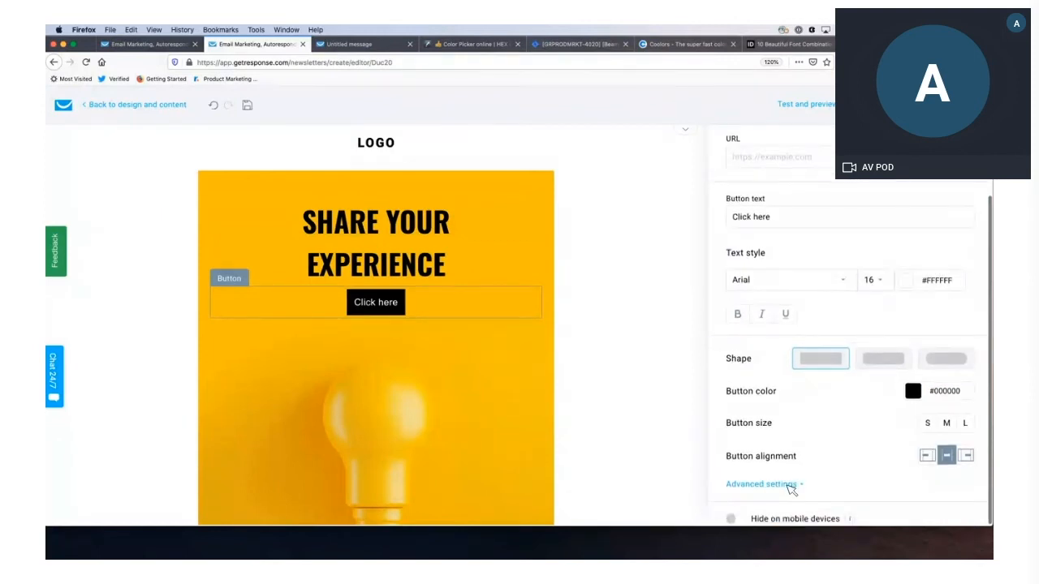
{"action": "left_click", "coordinate": [763, 484]}
{"action": "scroll", "coordinate": [823, 441], "scroll_direction": "down", "scroll_amount": 3}
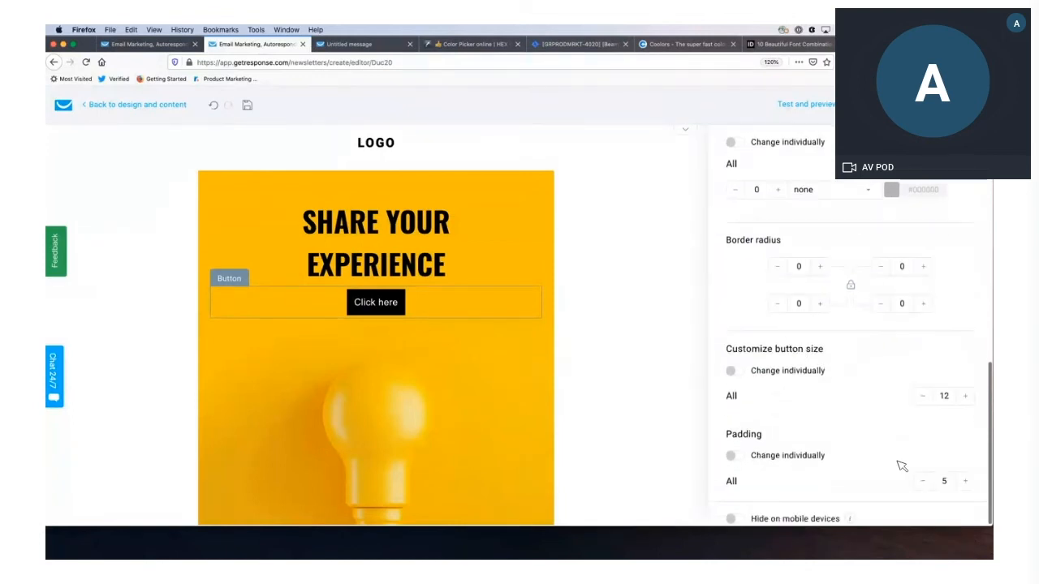
{"action": "left_click", "coordinate": [942, 482]}
{"action": "double_click", "coordinate": [941, 482]}
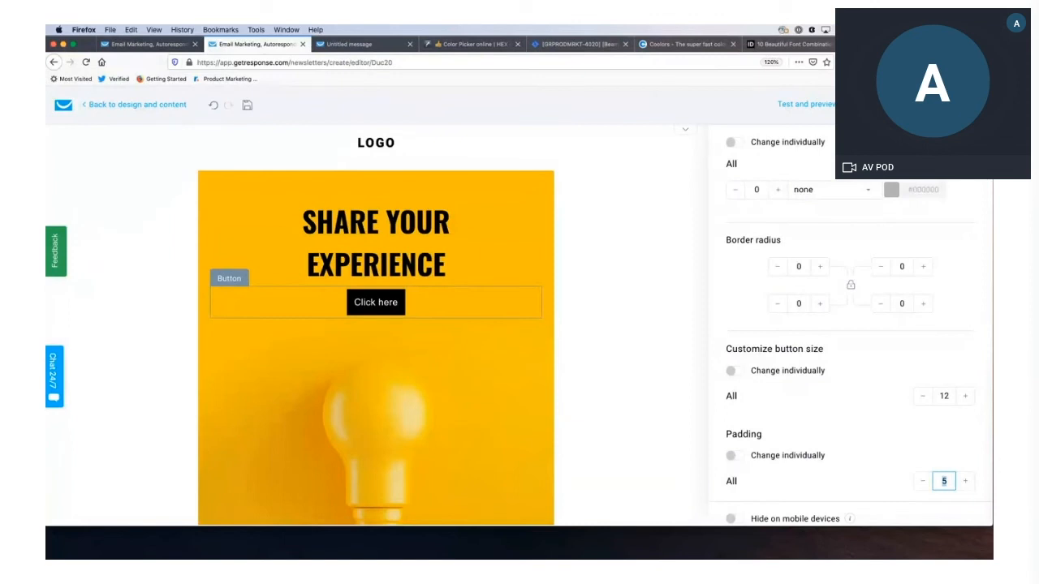
{"action": "type", "text": "0"}
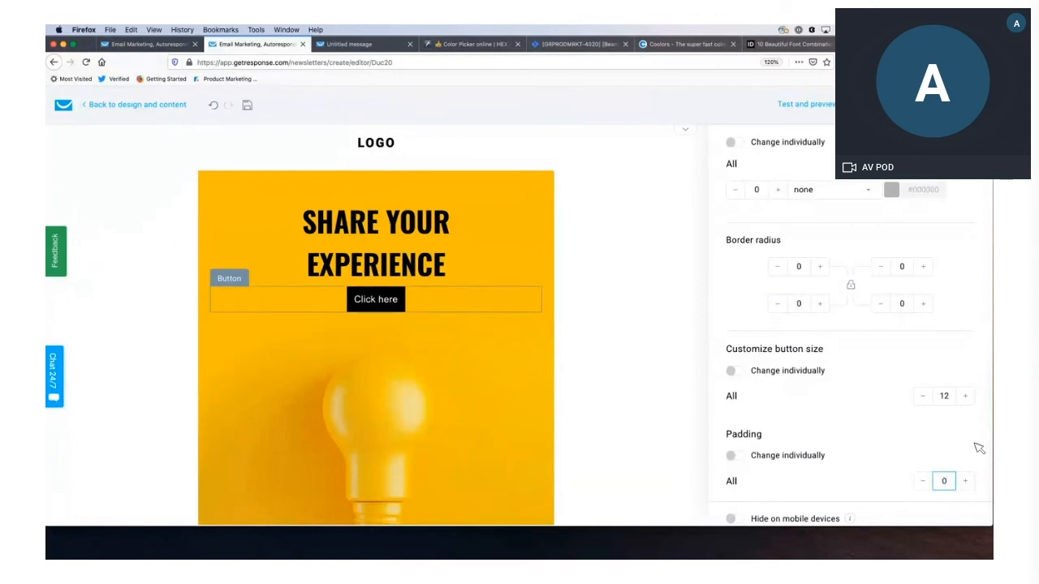
Customize the button size individually, with 30 on the left and right and 15 on the top and bottom
{"action": "left_click", "coordinate": [733, 371]}
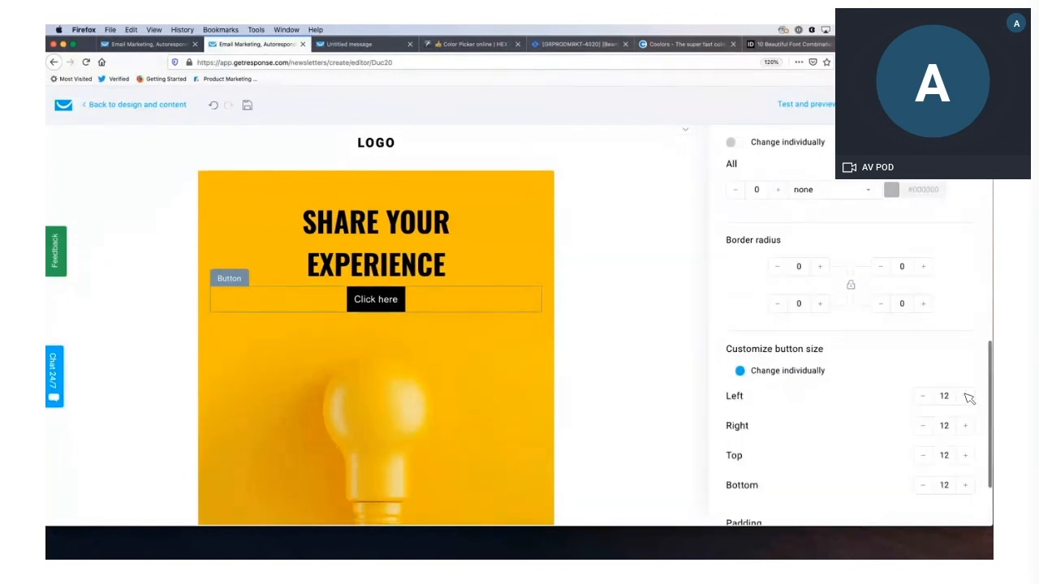
{"action": "double_click", "coordinate": [945, 397]}
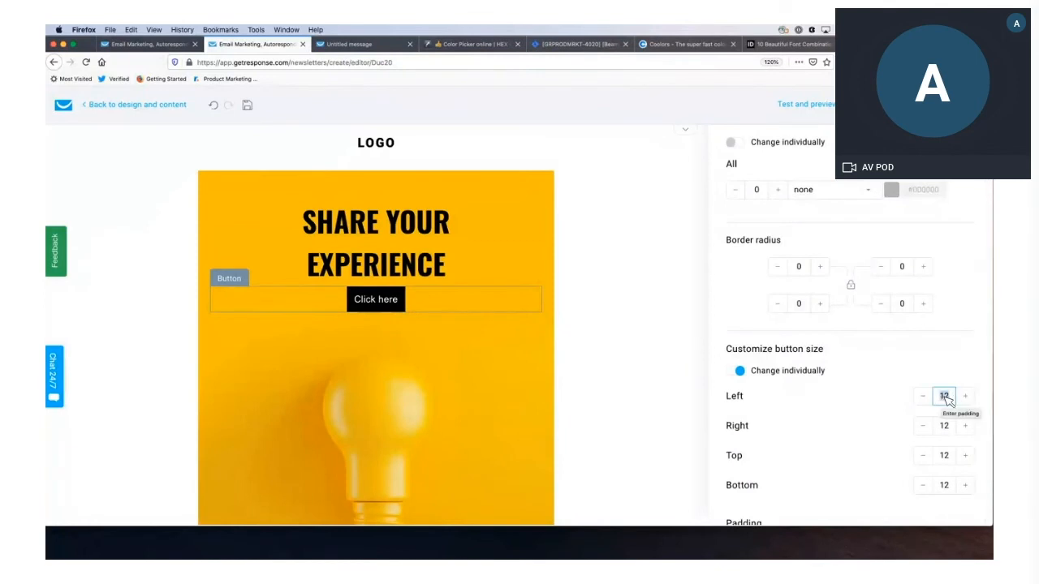
{"action": "type", "text": "30"}
{"action": "left_click", "coordinate": [944, 427]}
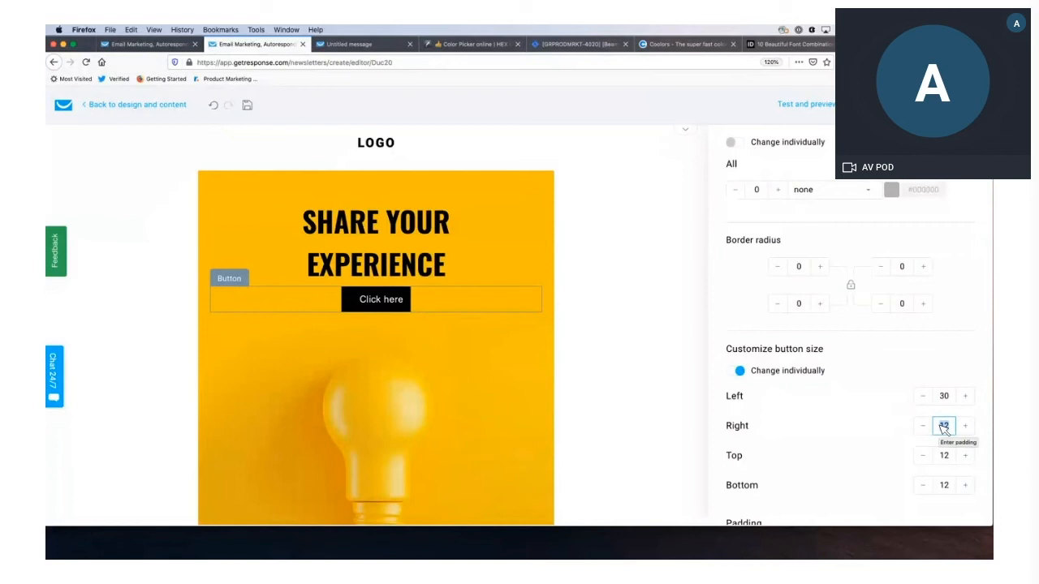
{"action": "type", "text": "30"}
{"action": "left_click", "coordinate": [943, 455]}
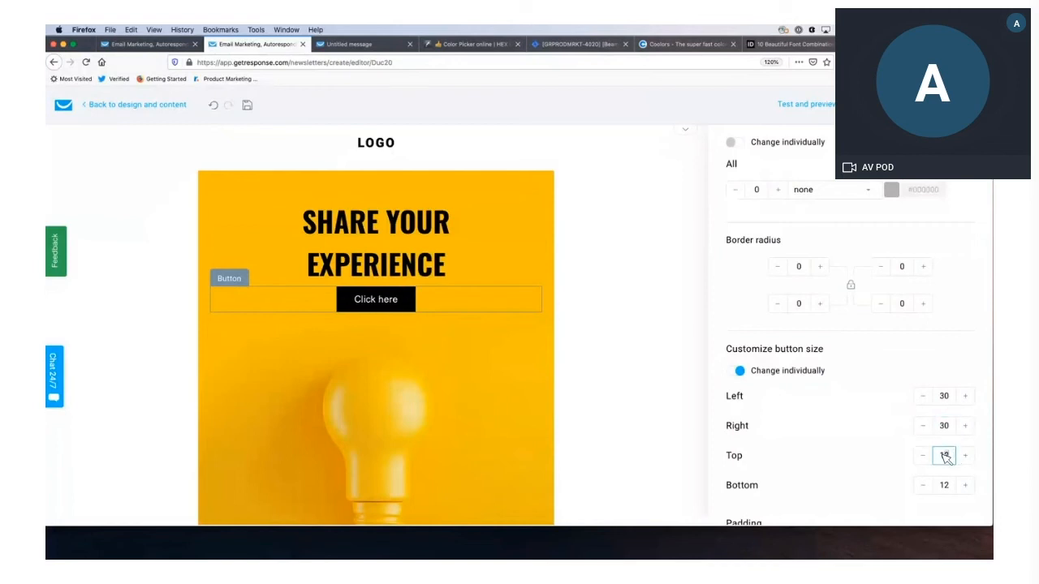
{"action": "type", "text": "15"}
{"action": "left_click", "coordinate": [946, 486]}
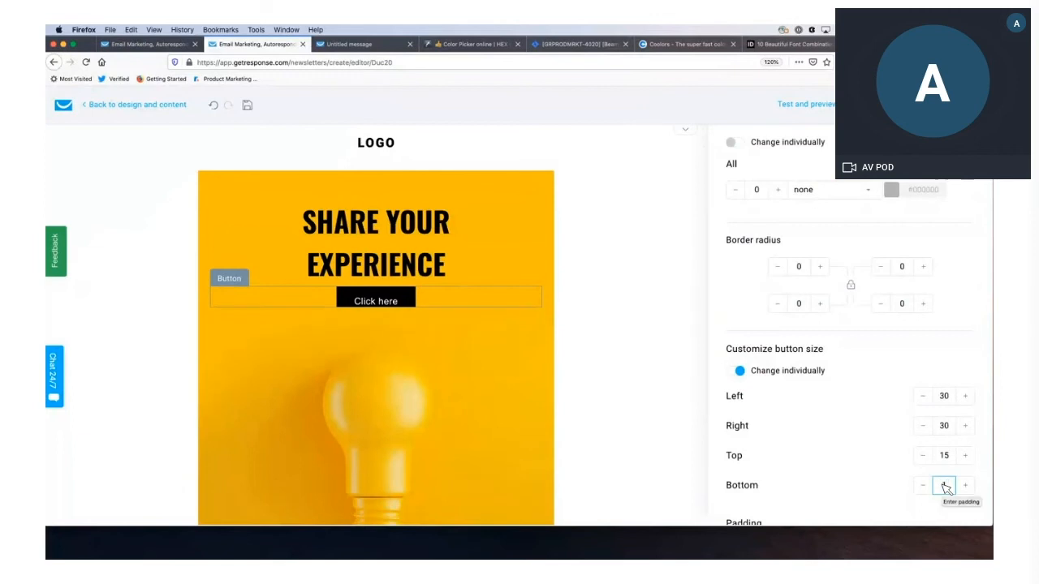
{"action": "type", "text": "15"}
Change the button text's font to Sen and make it bold
{"action": "scroll", "coordinate": [819, 378], "scroll_direction": "up", "scroll_amount": 10}
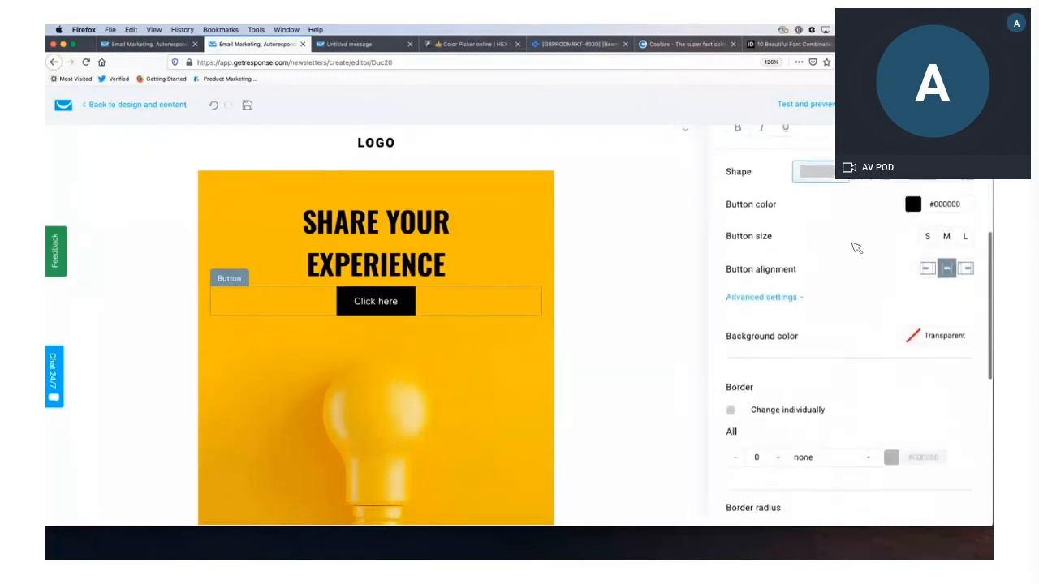
{"action": "scroll", "coordinate": [845, 292], "scroll_direction": "up", "scroll_amount": 1}
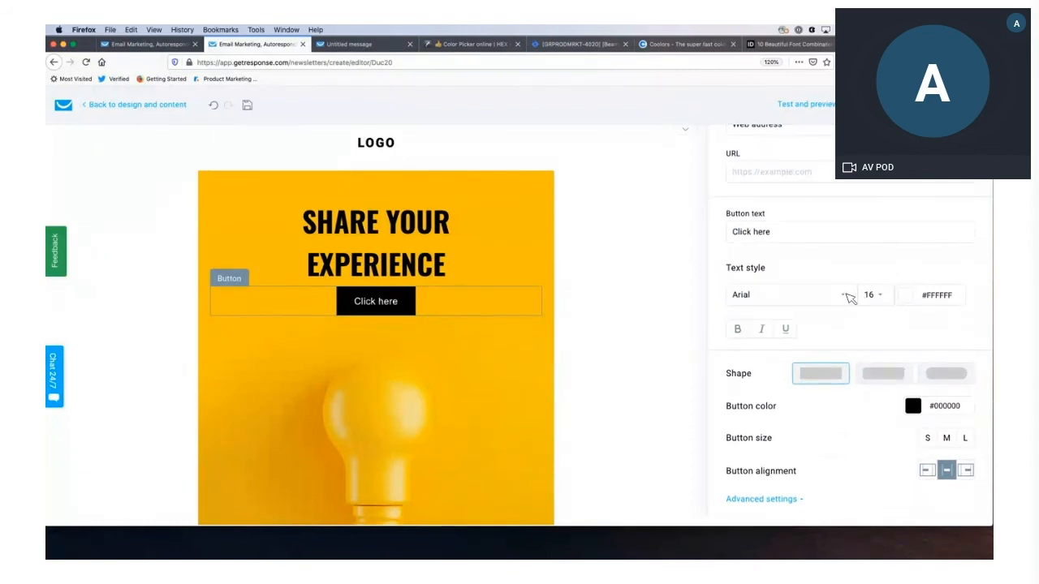
{"action": "left_click", "coordinate": [848, 298]}
{"action": "scroll", "coordinate": [802, 390], "scroll_direction": "down", "scroll_amount": 5}
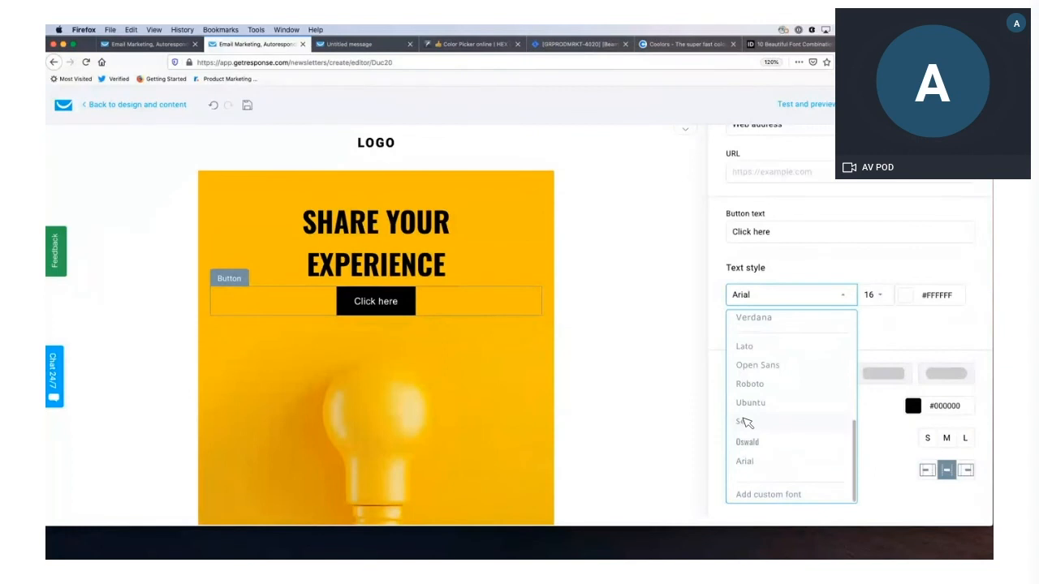
{"action": "left_click", "coordinate": [745, 422]}
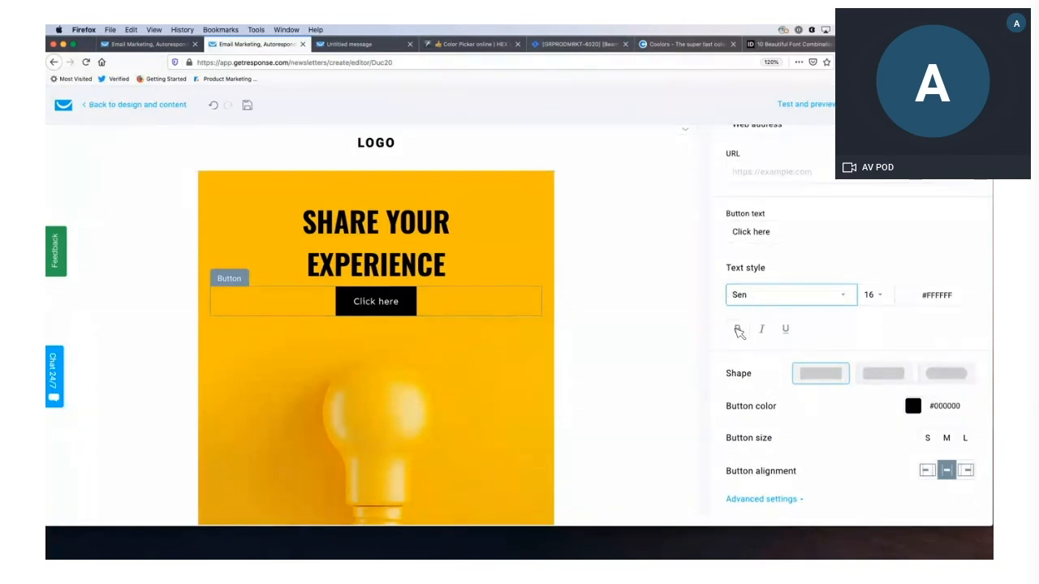
{"action": "left_click", "coordinate": [738, 329]}
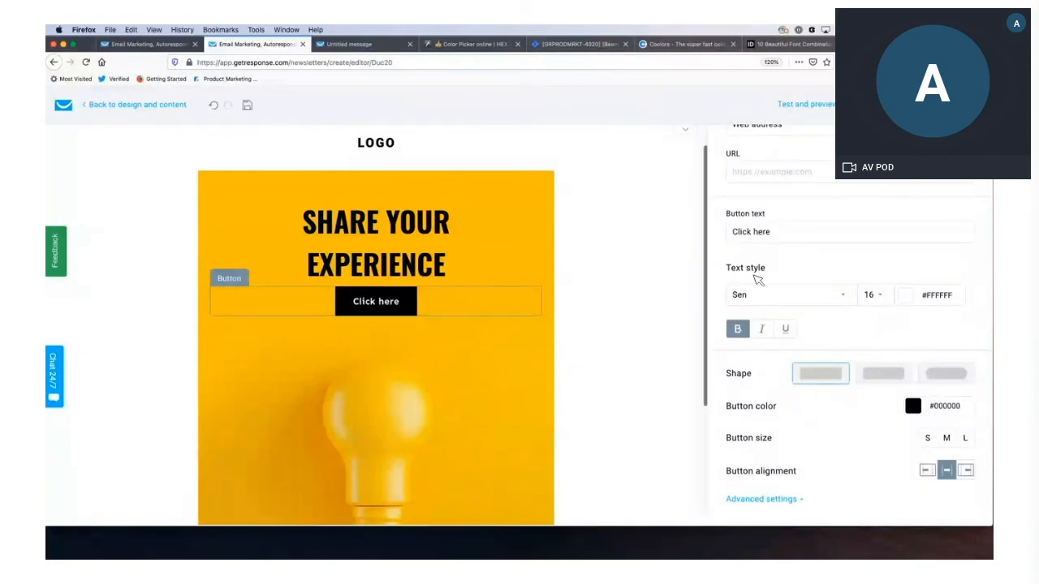
Replace the button text with "YOUR CTA" and return to the layout blocks
{"action": "left_click_drag", "start_coordinate": [731, 232], "coordinate": [881, 196]}
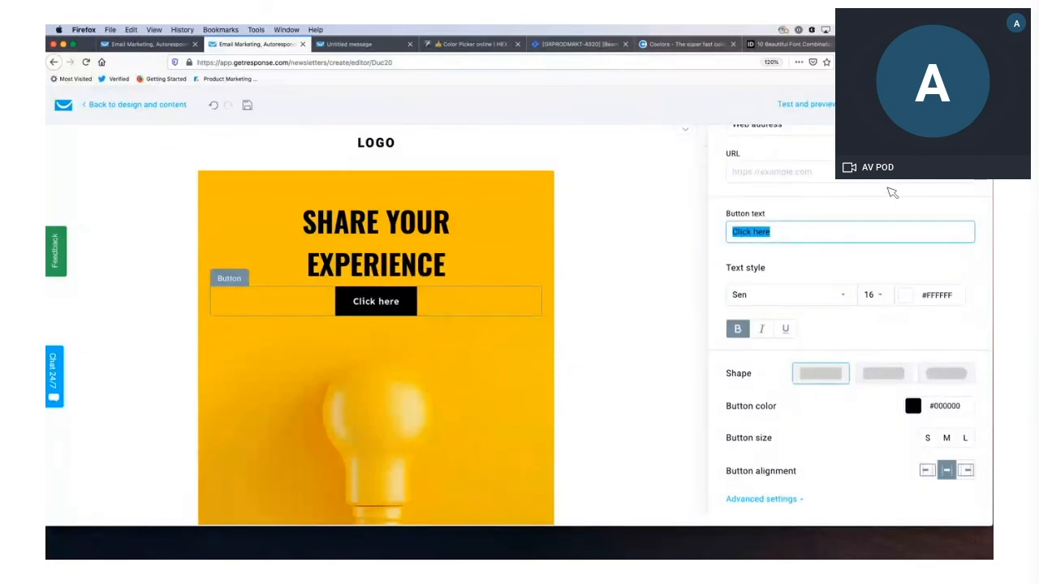
{"action": "type", "text": "Y"}
{"action": "type", "text": "OUR CTA"}
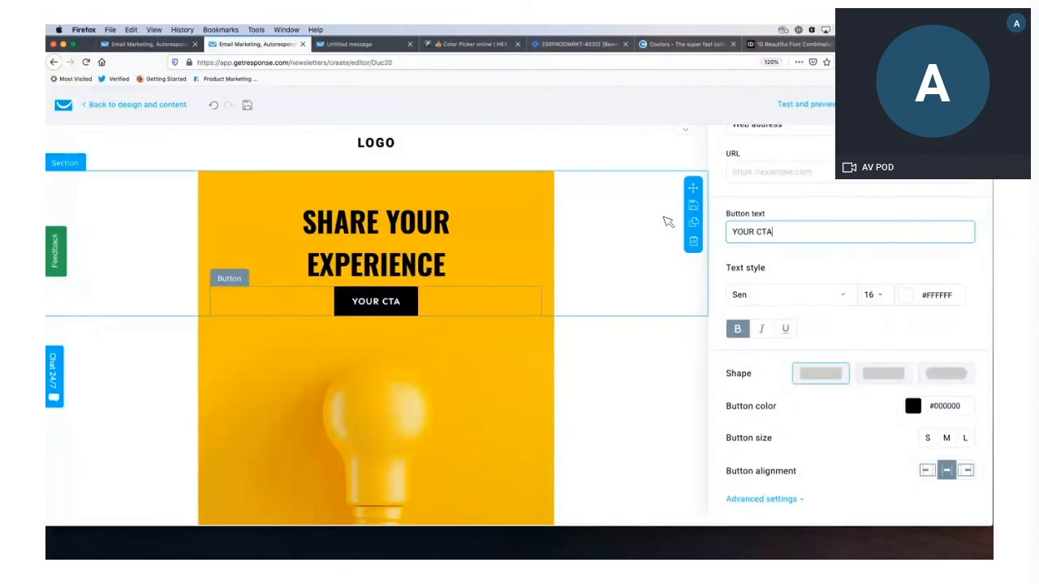
{"action": "scroll", "coordinate": [763, 187], "scroll_direction": "up", "scroll_amount": 3}
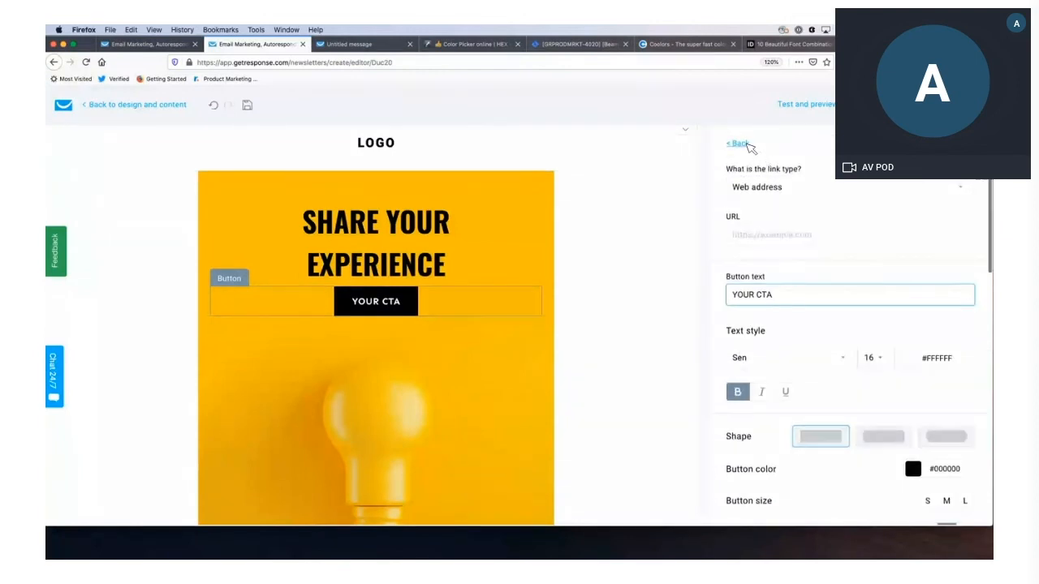
{"action": "left_click", "coordinate": [740, 141]}
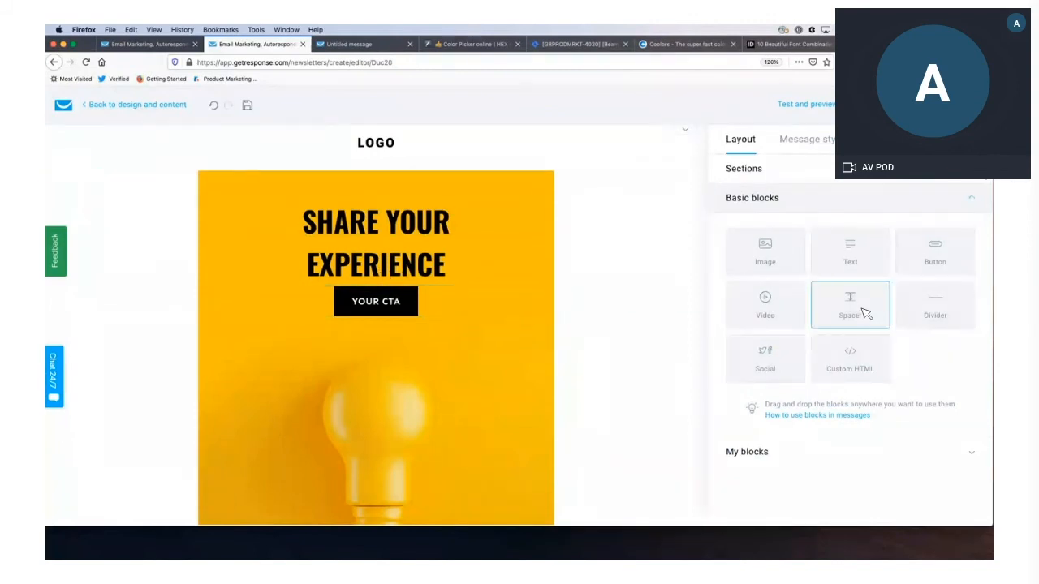
Add a spacer between the headline and the "YOUR CTA" button, and compare the spacing with the sample message
{"action": "left_click_drag", "start_coordinate": [865, 315], "coordinate": [385, 310]}
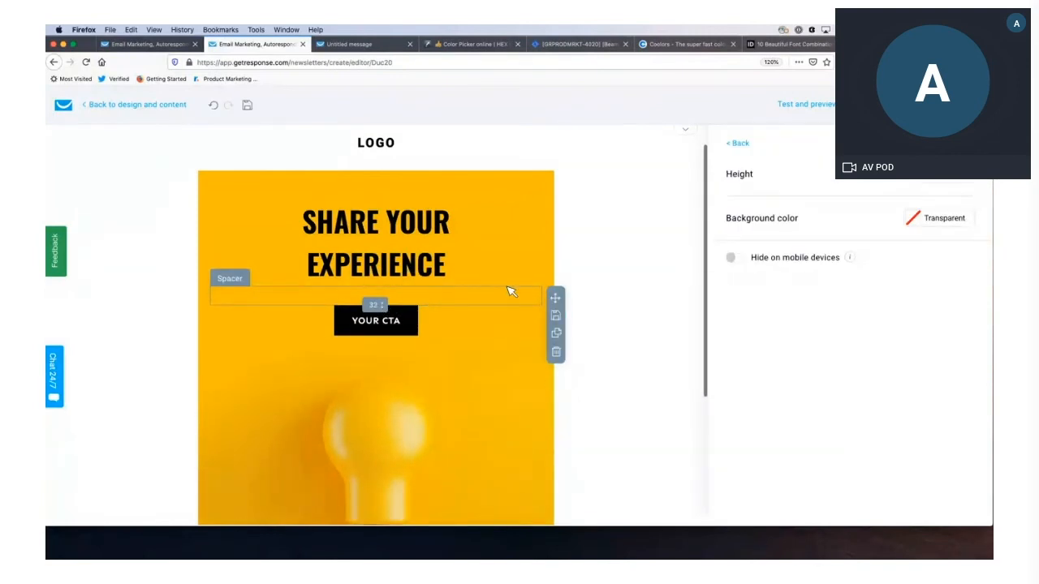
{"action": "left_click", "coordinate": [595, 330]}
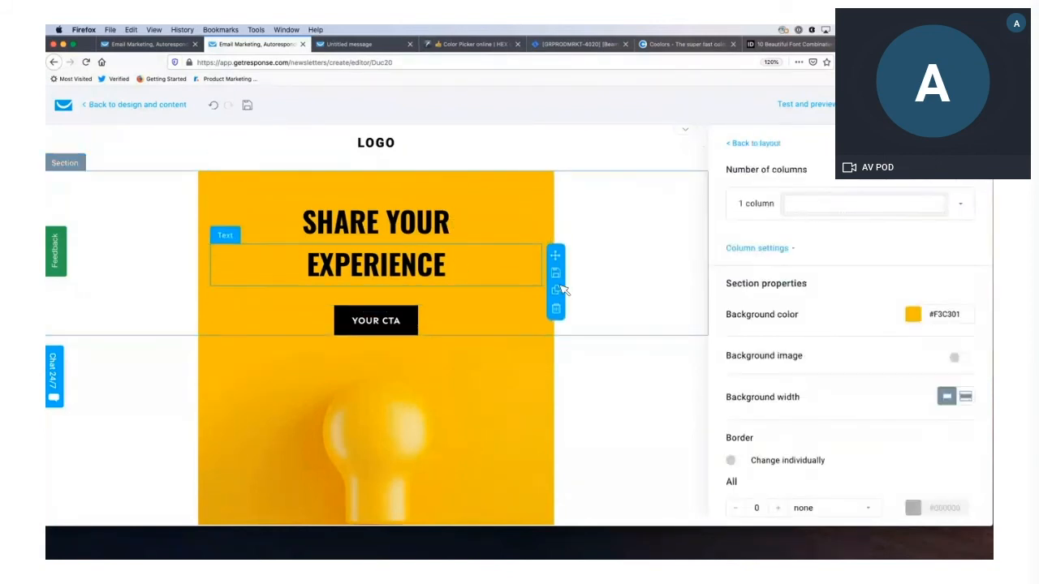
{"action": "left_click", "coordinate": [350, 45]}
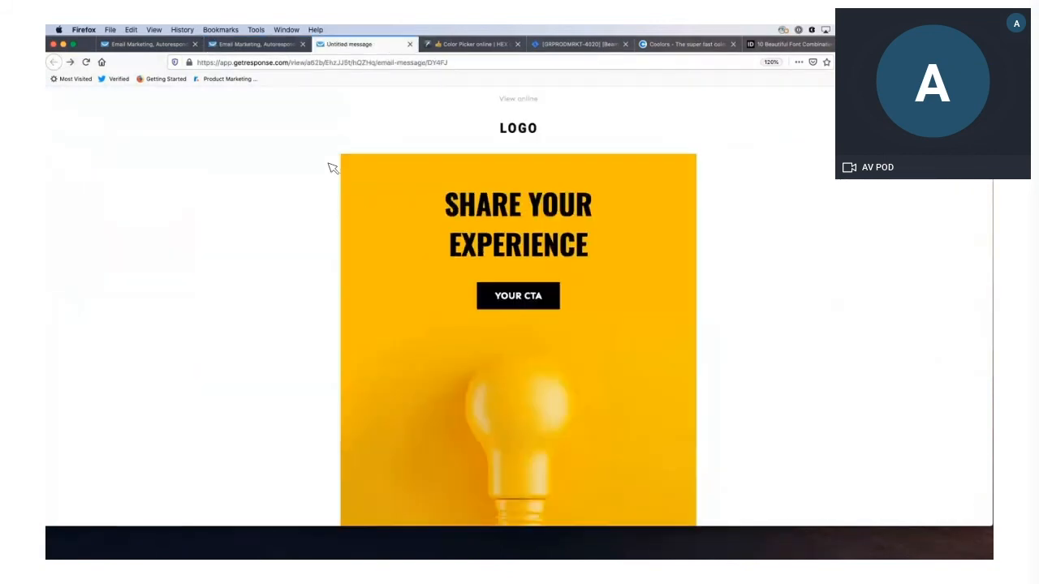
{"action": "left_click", "coordinate": [280, 45]}
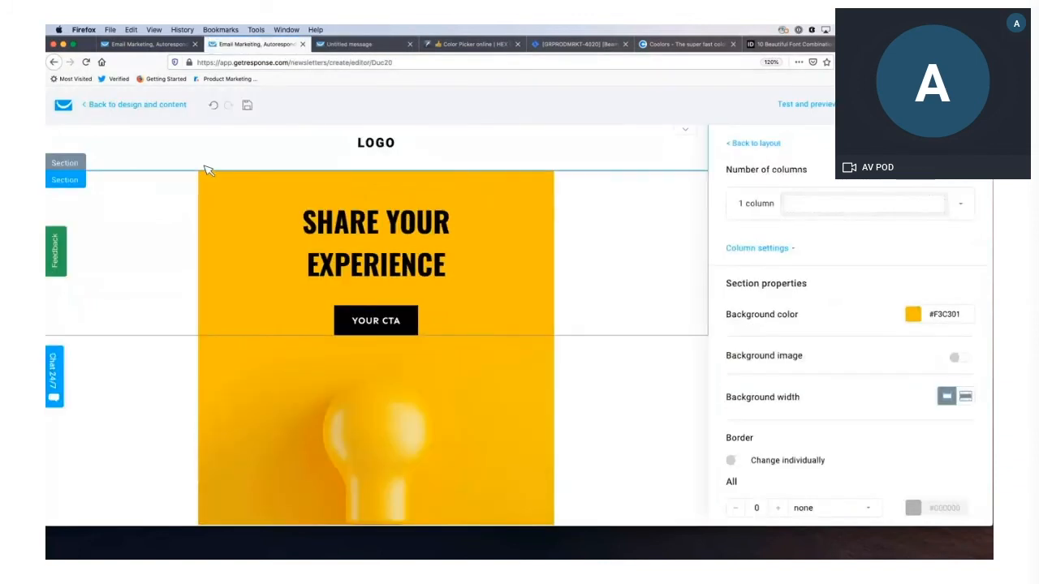
Try to place a 1-column section below the light bulb image
{"action": "left_click", "coordinate": [755, 143]}
{"action": "scroll", "coordinate": [591, 357], "scroll_direction": "down", "scroll_amount": 2}
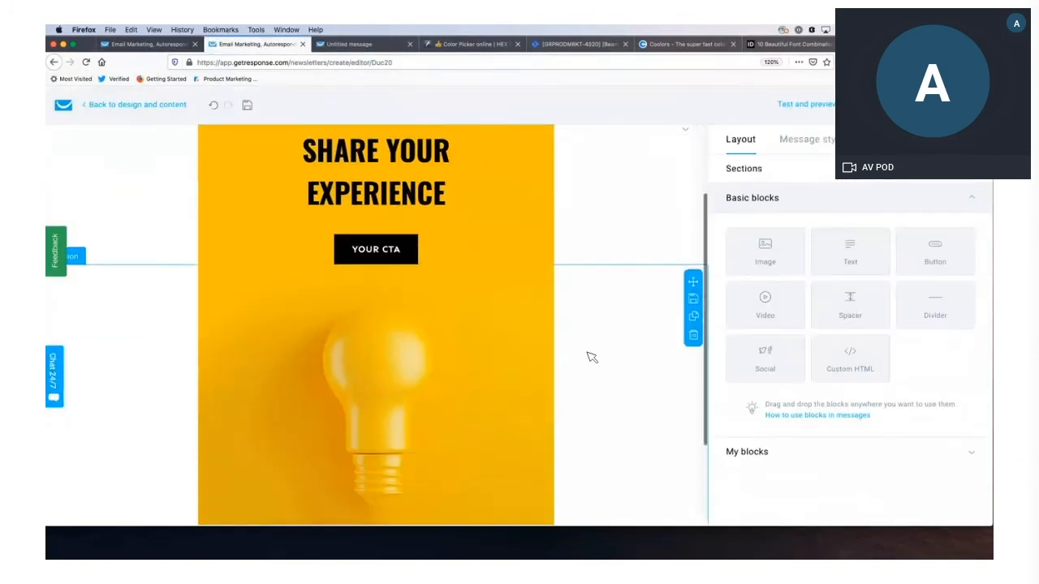
{"action": "scroll", "coordinate": [591, 357], "scroll_direction": "down", "scroll_amount": 3}
{"action": "left_click", "coordinate": [800, 177]}
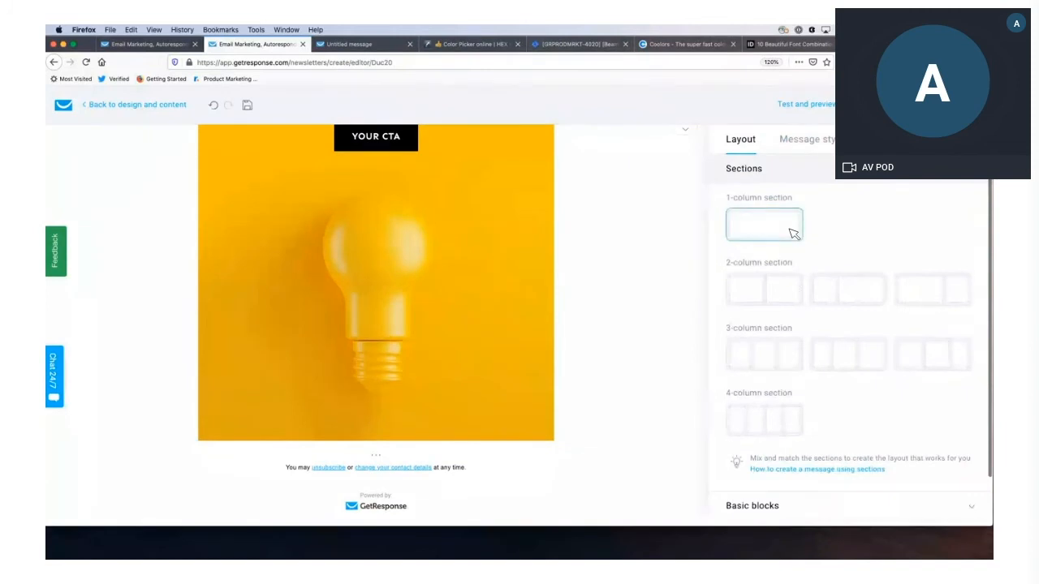
{"action": "left_click_drag", "start_coordinate": [755, 233], "coordinate": [833, 211]}
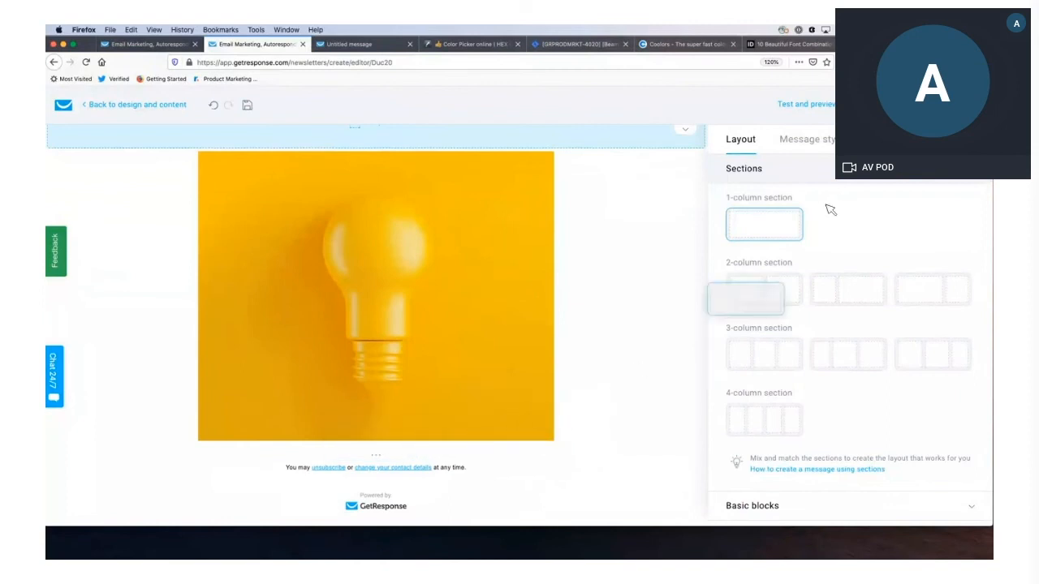
{"action": "left_click_drag", "start_coordinate": [764, 224], "coordinate": [545, 332]}
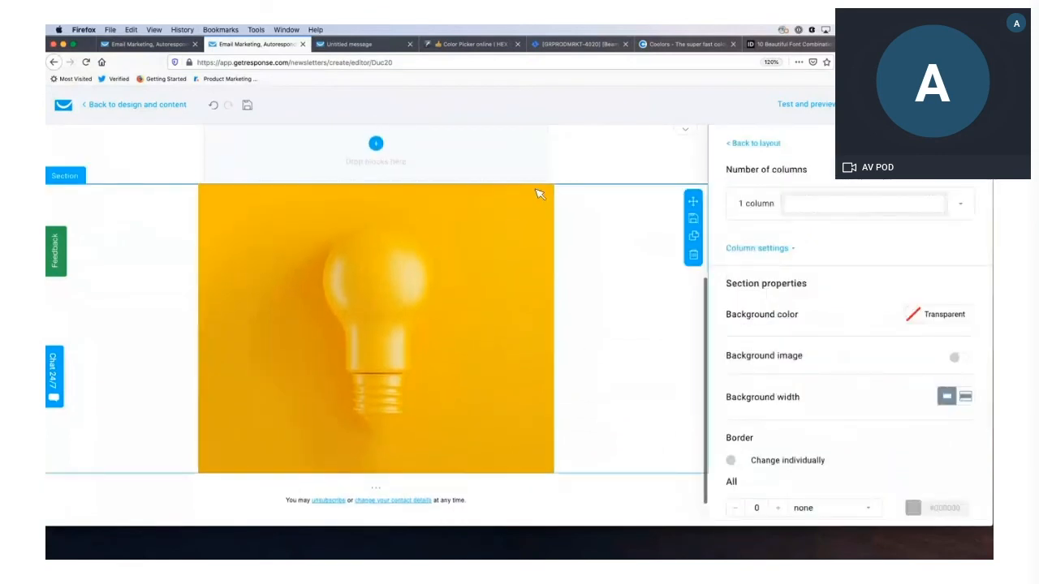
{"action": "left_click_drag", "start_coordinate": [693, 143], "coordinate": [599, 332]}
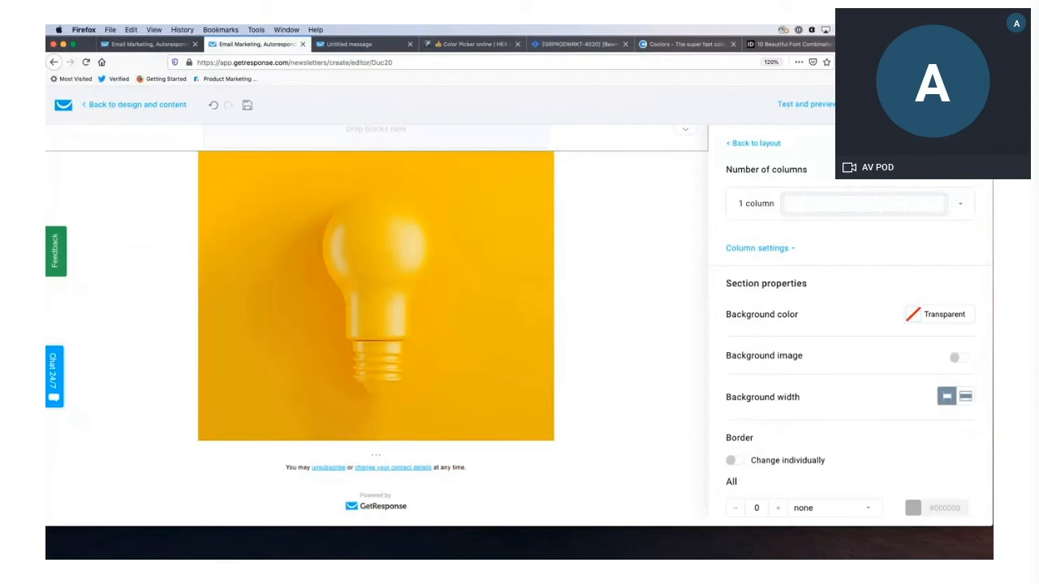
Shrink the browser window, reduce the page zoom to 110%, and add a 1-column section directly below the light bulb image
{"action": "left_click_drag", "start_coordinate": [992, 526], "coordinate": [861, 404]}
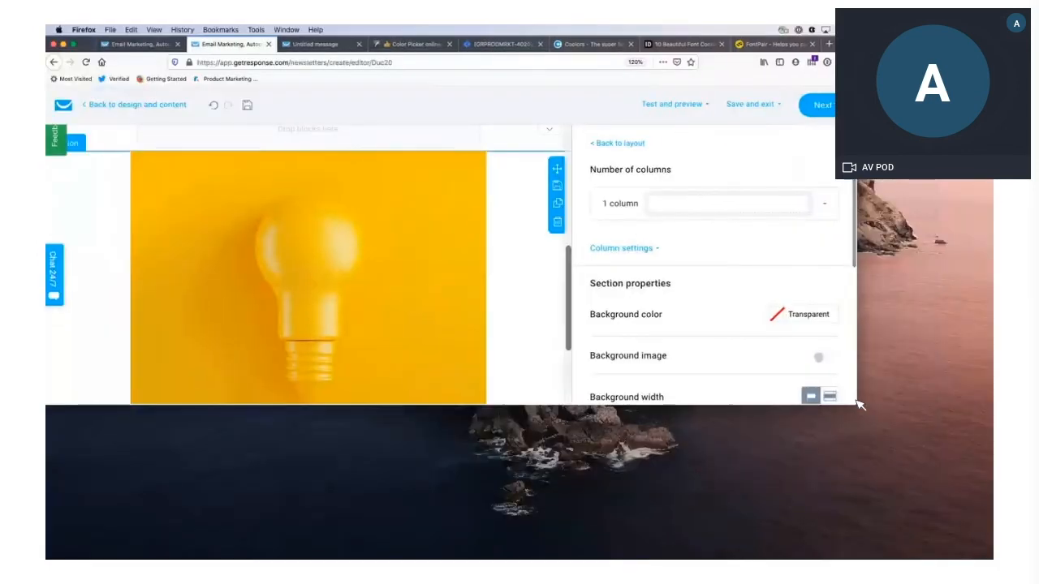
{"action": "key", "text": "super+minus"}
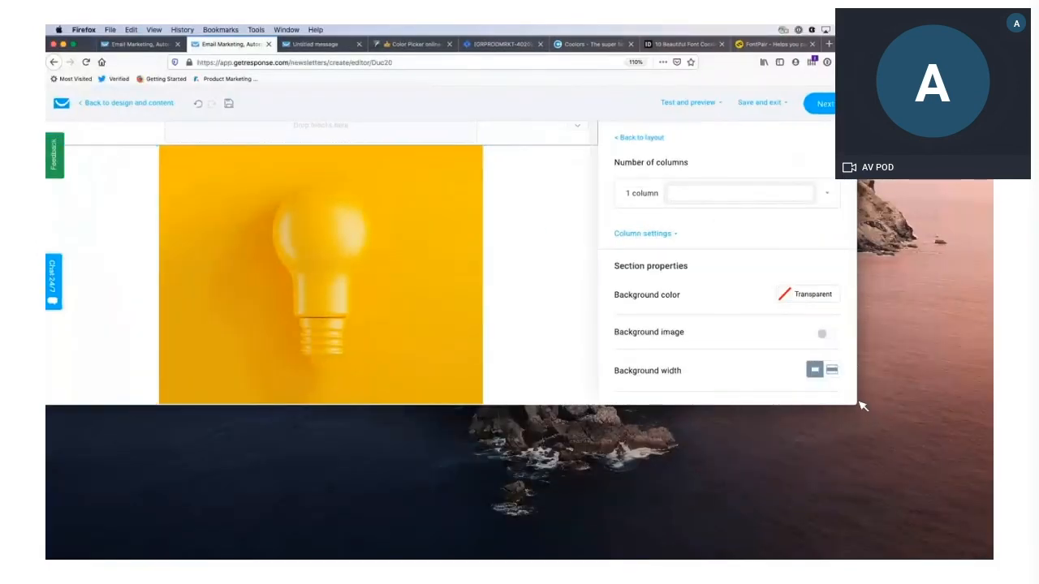
{"action": "left_click_drag", "start_coordinate": [863, 406], "coordinate": [941, 436]}
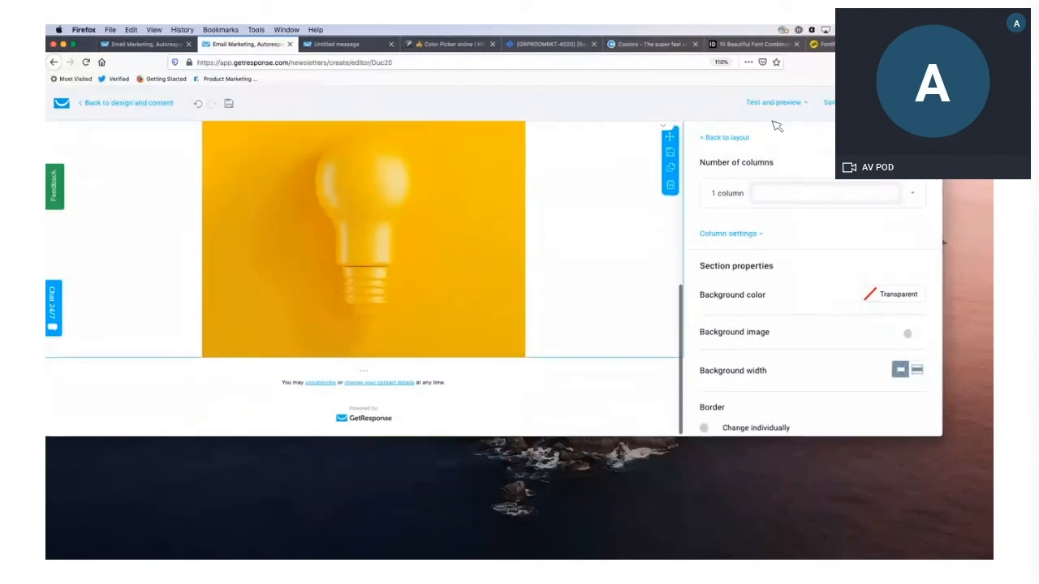
{"action": "left_click", "coordinate": [722, 138]}
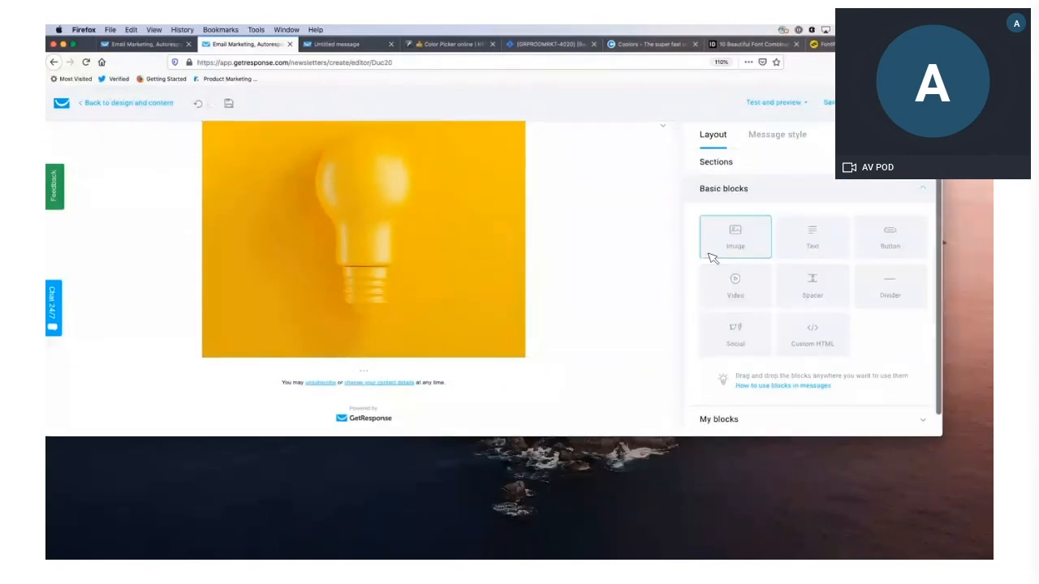
{"action": "left_click", "coordinate": [753, 165]}
{"action": "left_click_drag", "start_coordinate": [730, 215], "coordinate": [398, 382]}
Enlarge and reposition the browser window so the message's lower part is in view, and restore the page zoom to 120%
{"action": "left_click_drag", "start_coordinate": [937, 436], "coordinate": [536, 484]}
{"action": "left_click_drag", "start_coordinate": [521, 44], "coordinate": [563, 56]}
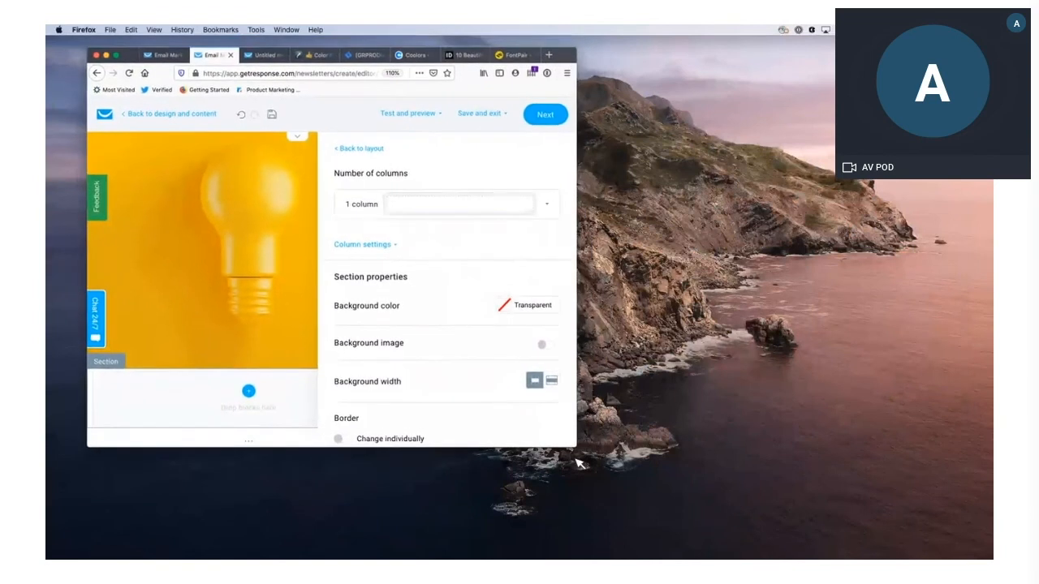
{"action": "left_click_drag", "start_coordinate": [622, 469], "coordinate": [958, 547]}
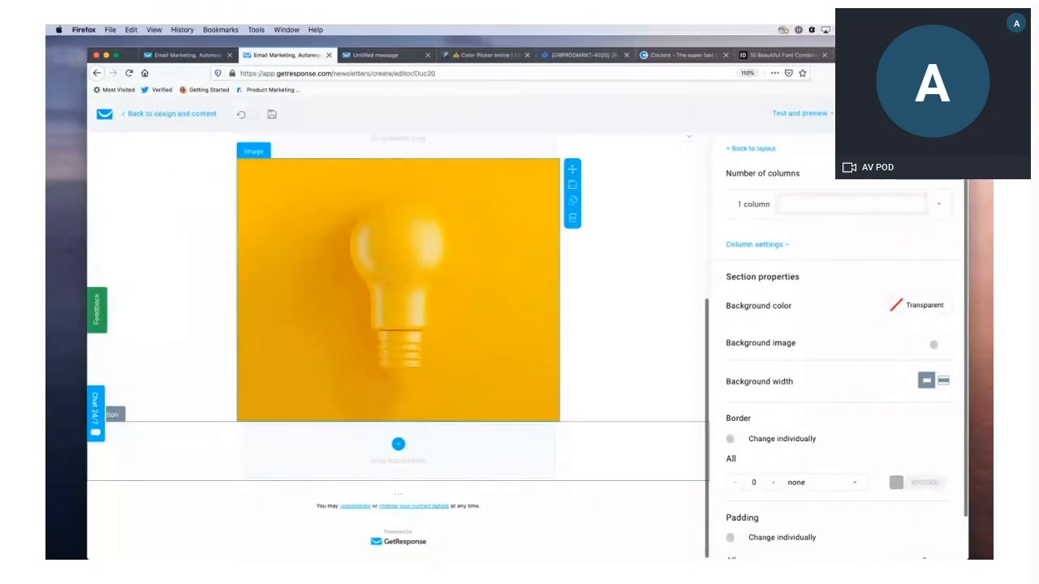
{"action": "left_click_drag", "start_coordinate": [952, 55], "coordinate": [916, 47]}
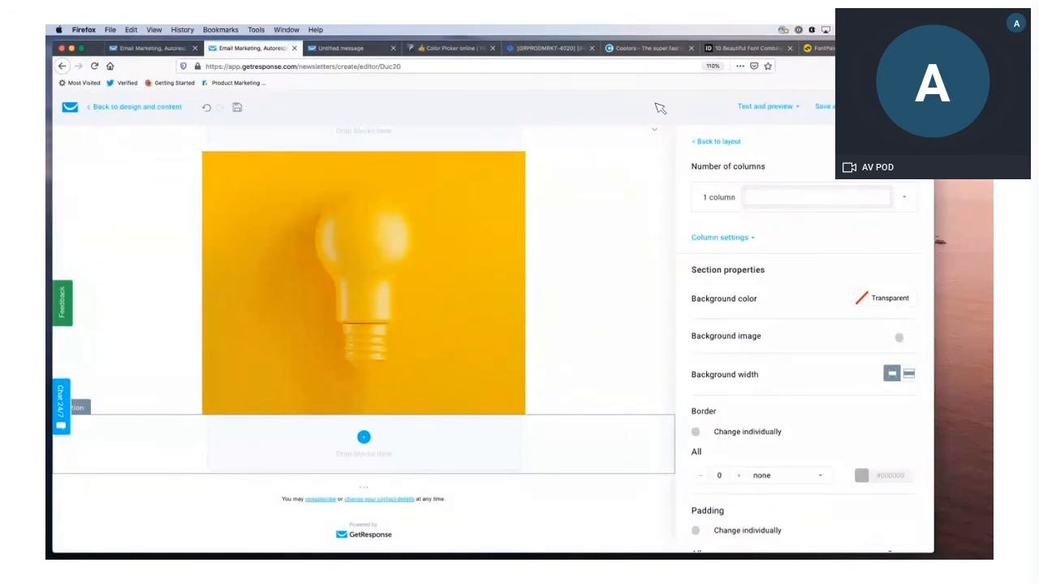
{"action": "key", "text": "super+plus"}
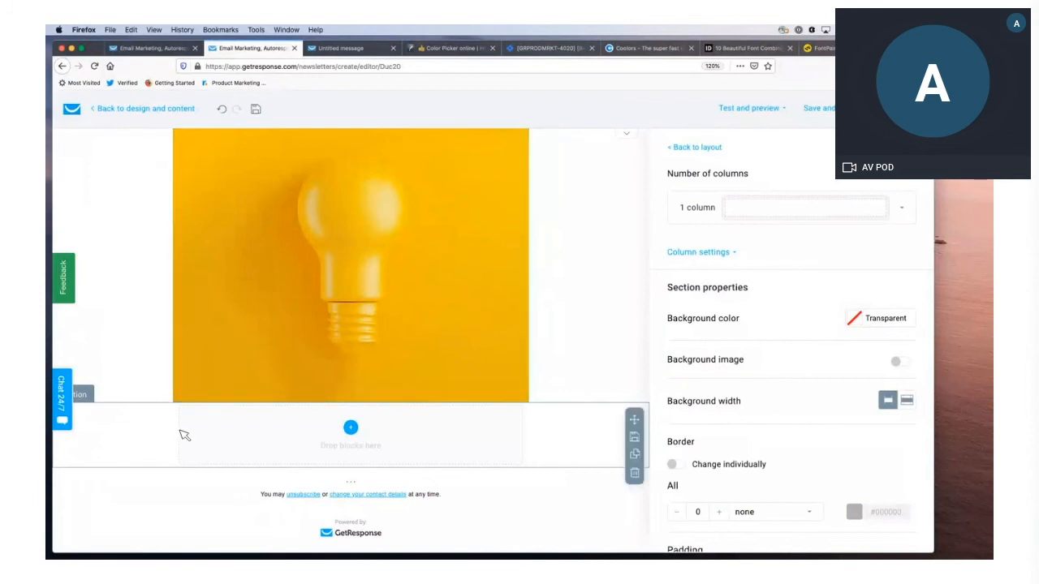
Set the new section's padding individually to 40 on the left and right and 0 on the top and bottom
{"action": "scroll", "coordinate": [888, 406], "scroll_direction": "down", "scroll_amount": 3}
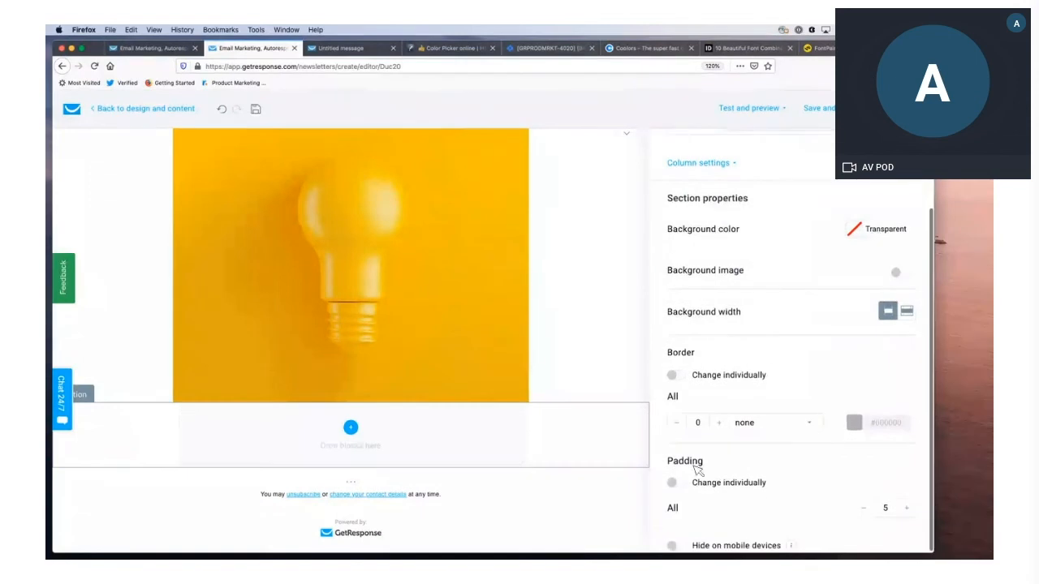
{"action": "left_click", "coordinate": [677, 484]}
{"action": "scroll", "coordinate": [881, 468], "scroll_direction": "down", "scroll_amount": 2}
{"action": "double_click", "coordinate": [886, 419]}
{"action": "type", "text": "40"}
{"action": "double_click", "coordinate": [888, 449]}
{"action": "type", "text": "40"}
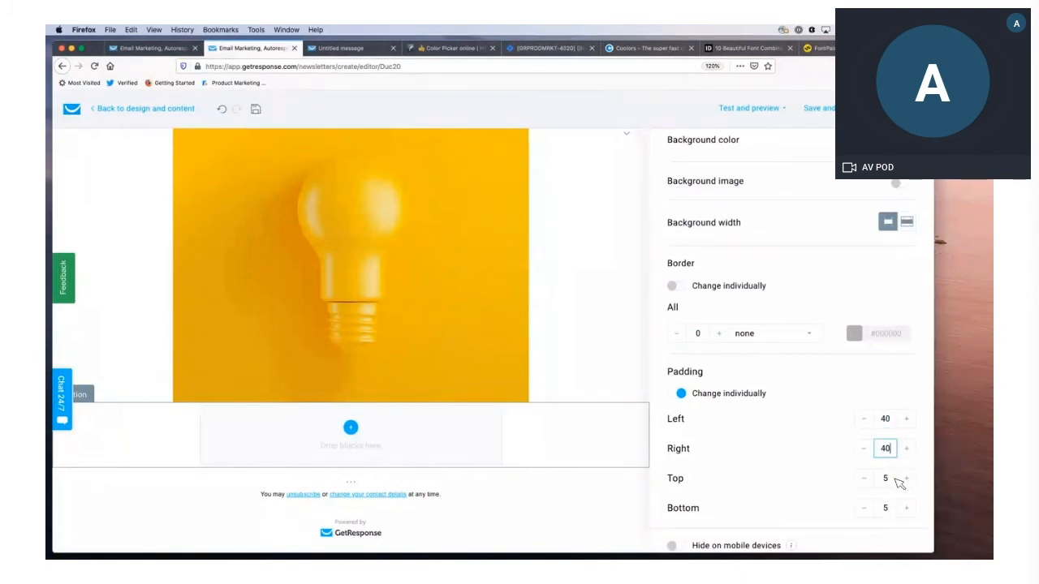
{"action": "left_click", "coordinate": [886, 481]}
{"action": "type", "text": "0"}
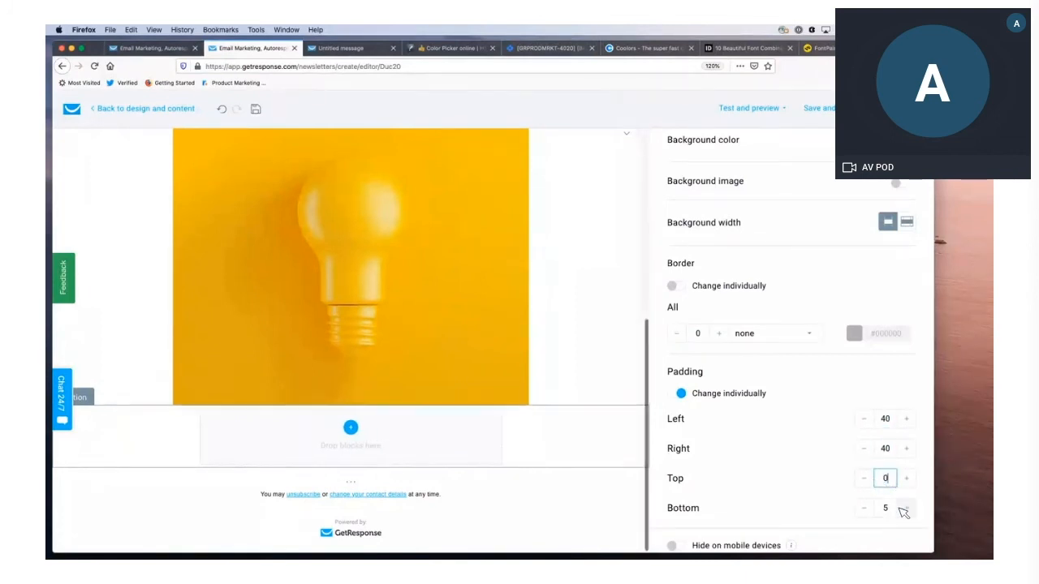
{"action": "double_click", "coordinate": [885, 509]}
{"action": "type", "text": "0"}
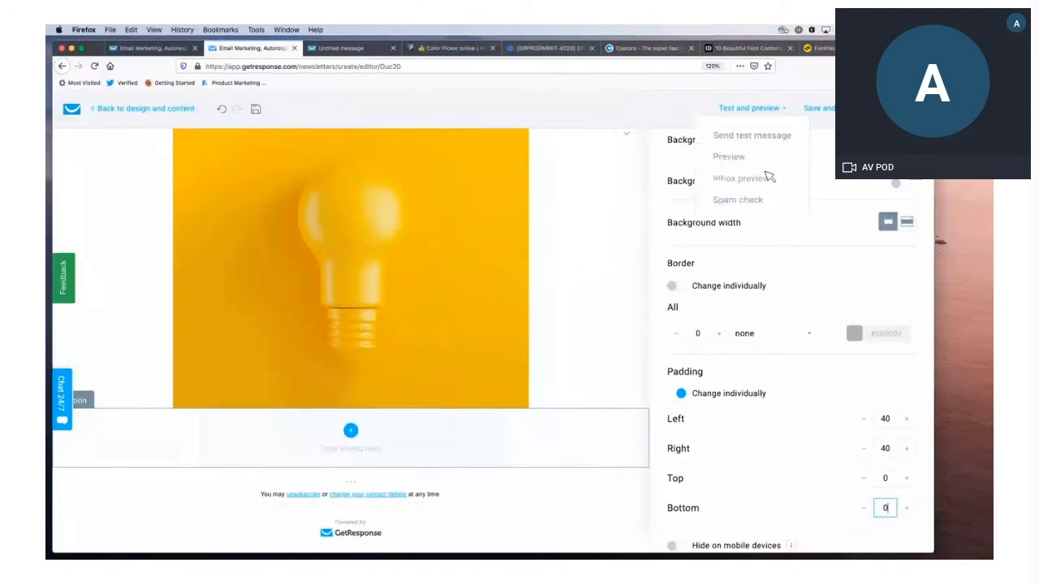
Add a text block to the empty section below the light bulb image
{"action": "scroll", "coordinate": [847, 281], "scroll_direction": "up", "scroll_amount": 4}
{"action": "left_click", "coordinate": [693, 149]}
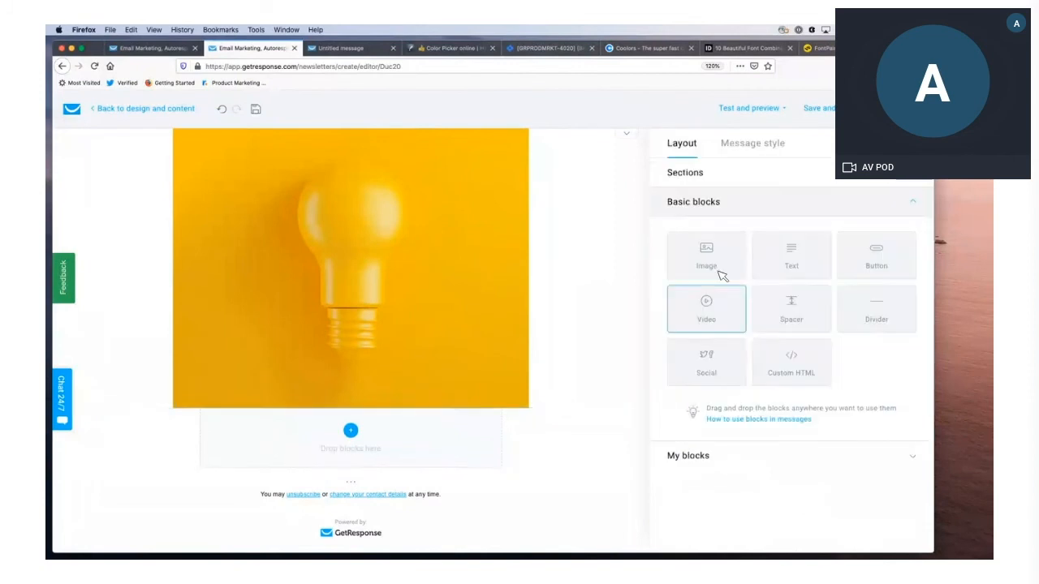
{"action": "left_click_drag", "start_coordinate": [796, 261], "coordinate": [354, 443]}
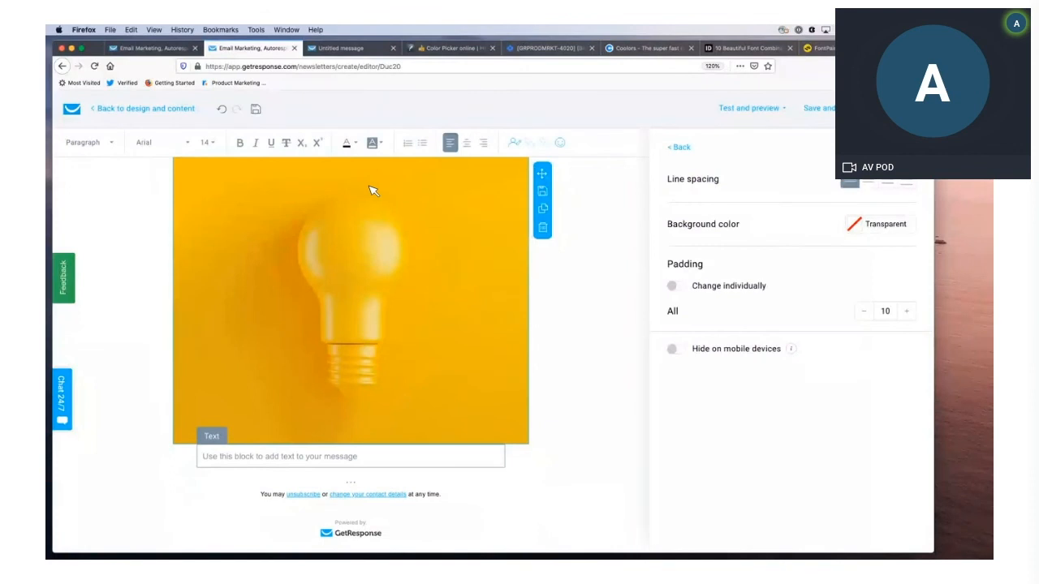
Check the introduction heading in the sample message and enter "Say hello or introduce yourself," in the new text block
{"action": "left_click", "coordinate": [349, 48]}
{"action": "scroll", "coordinate": [473, 244], "scroll_direction": "down", "scroll_amount": 10}
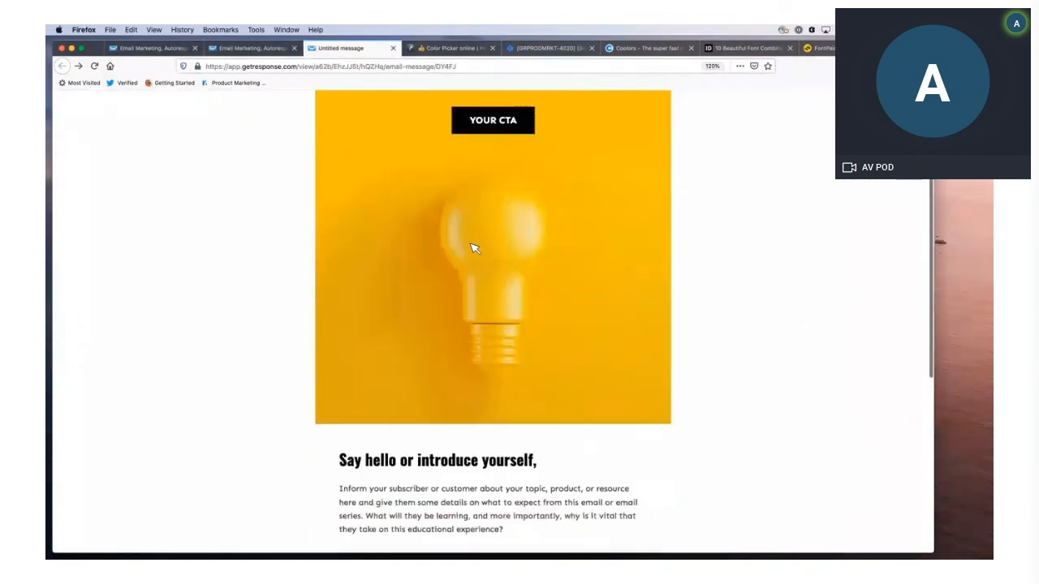
{"action": "scroll", "coordinate": [475, 248], "scroll_direction": "down", "scroll_amount": 4}
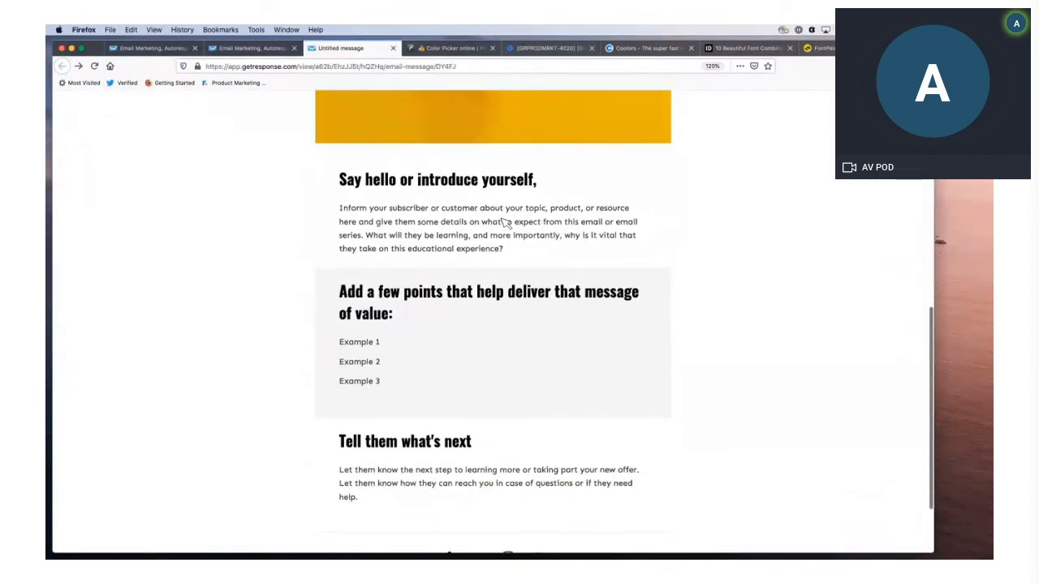
{"action": "left_click_drag", "start_coordinate": [345, 187], "coordinate": [396, 192]}
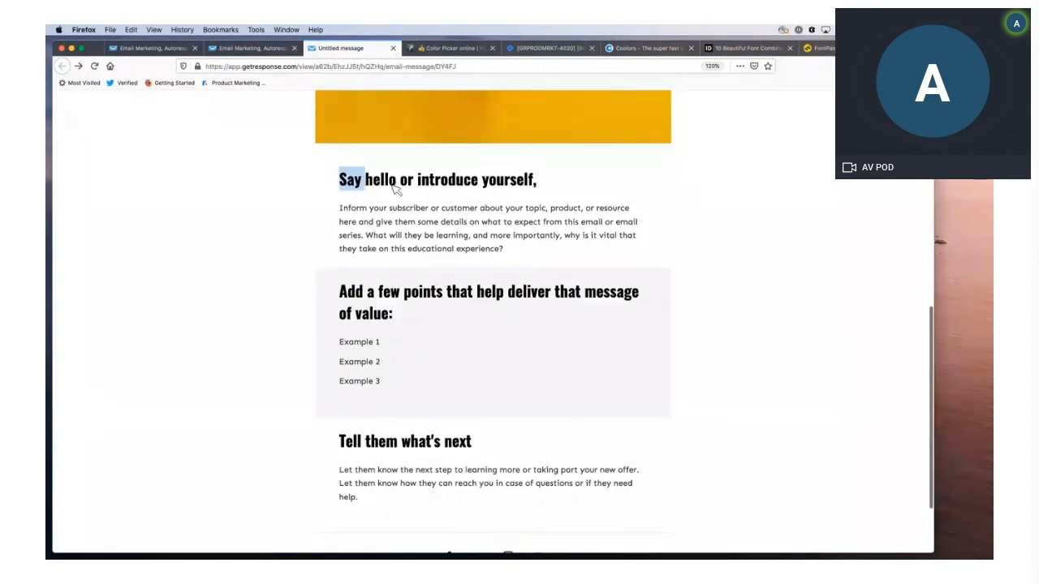
{"action": "left_click", "coordinate": [251, 48]}
{"action": "mouse_move", "coordinate": [295, 464]}
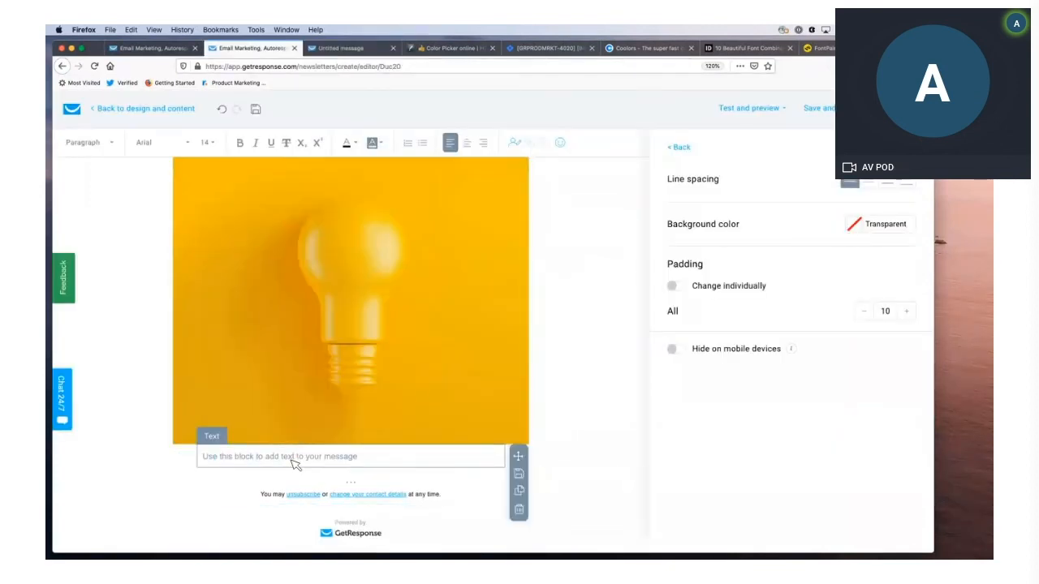
{"action": "type", "text": "Say h"}
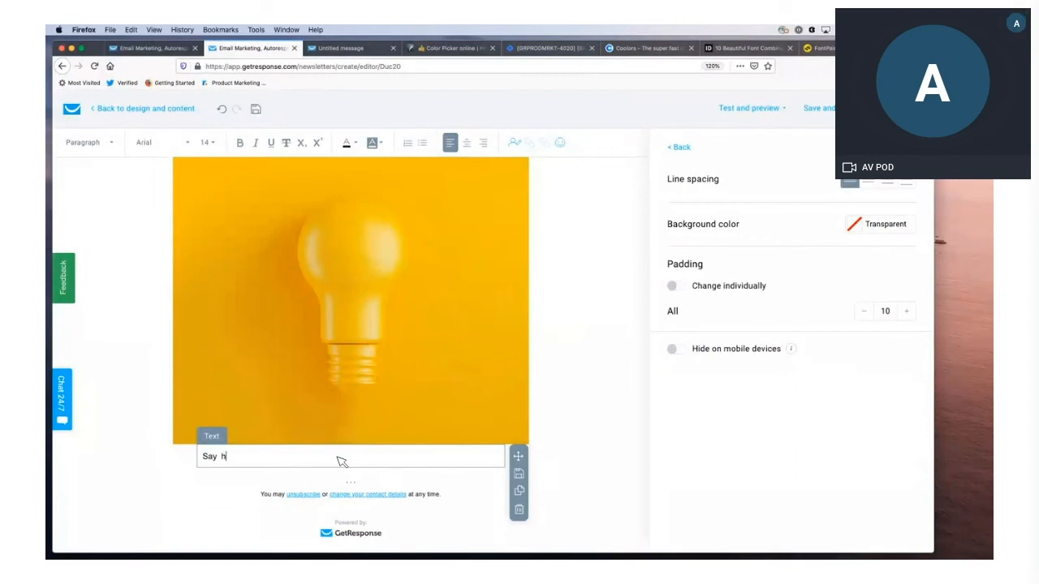
{"action": "type", "text": "ello or introduce yourself."}
Format the "Say hello or introduce yourself," heading in bold Oswald at size 26
{"action": "left_click_drag", "start_coordinate": [321, 458], "coordinate": [204, 457]}
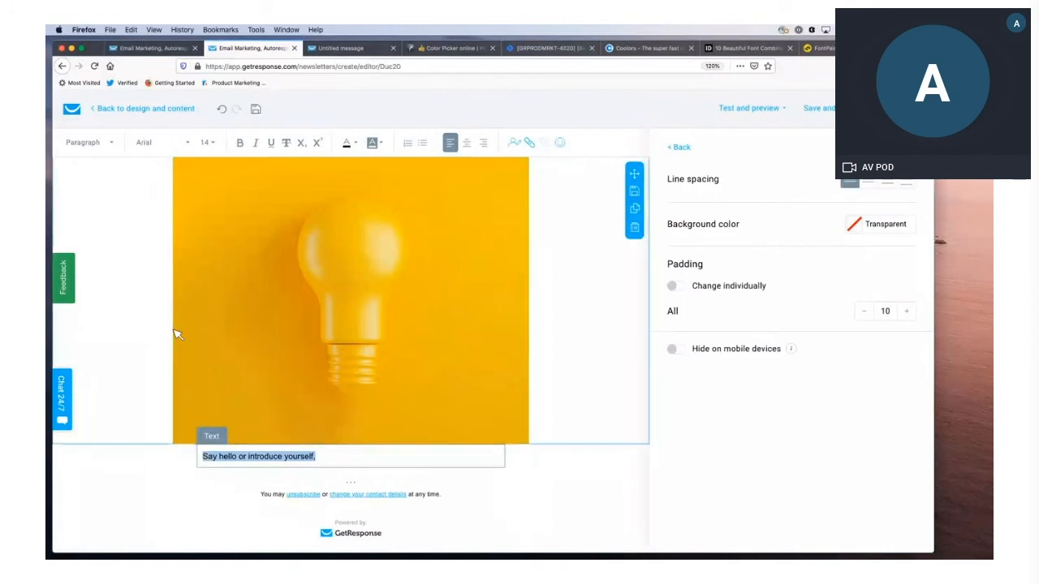
{"action": "left_click", "coordinate": [185, 146]}
{"action": "scroll", "coordinate": [186, 300], "scroll_direction": "down", "scroll_amount": 5}
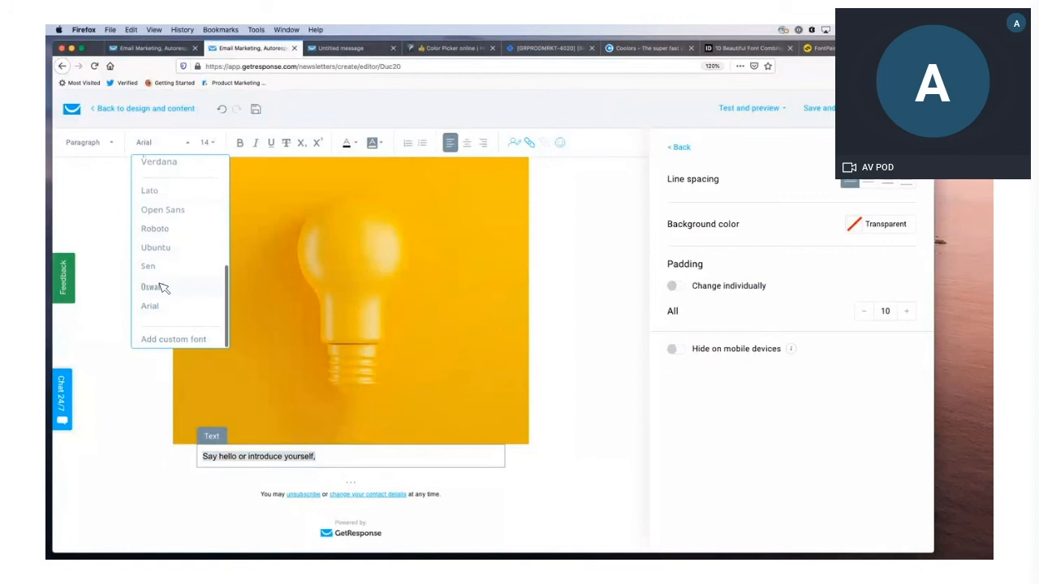
{"action": "left_click", "coordinate": [163, 288]}
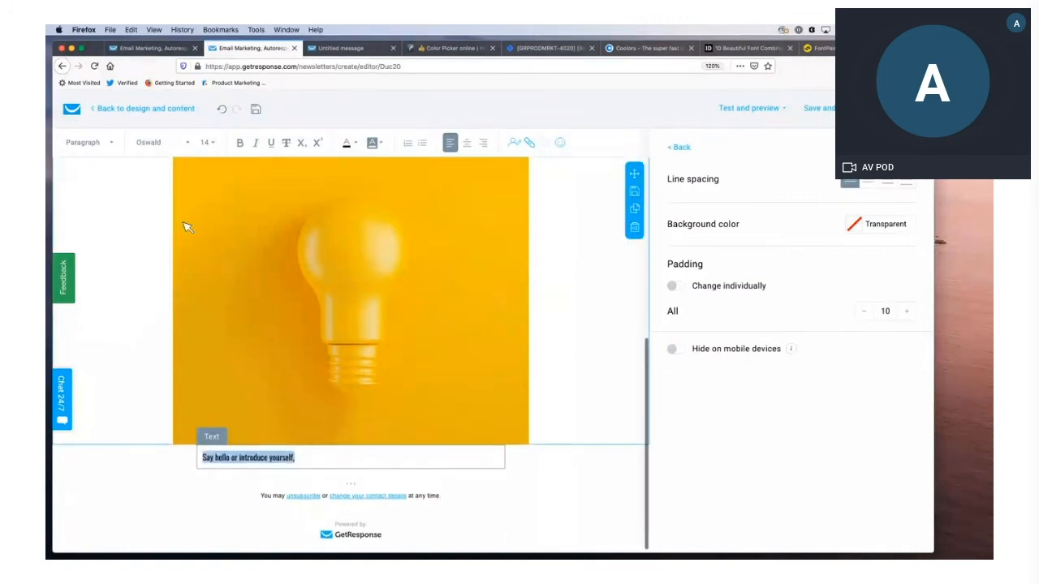
{"action": "left_click", "coordinate": [240, 143]}
{"action": "left_click", "coordinate": [209, 143]}
{"action": "scroll", "coordinate": [212, 244], "scroll_direction": "down", "scroll_amount": 2}
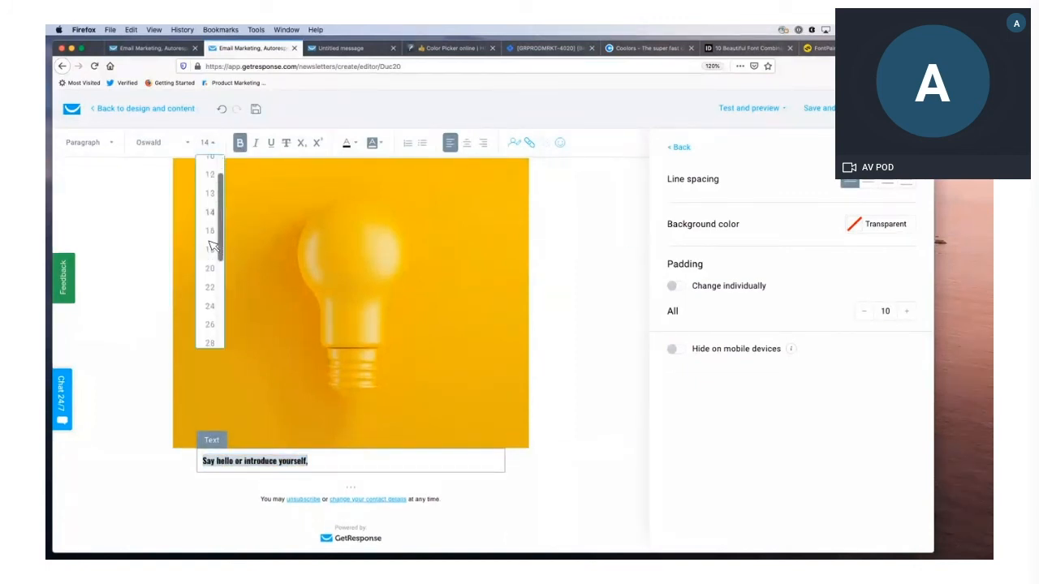
{"action": "left_click", "coordinate": [210, 323]}
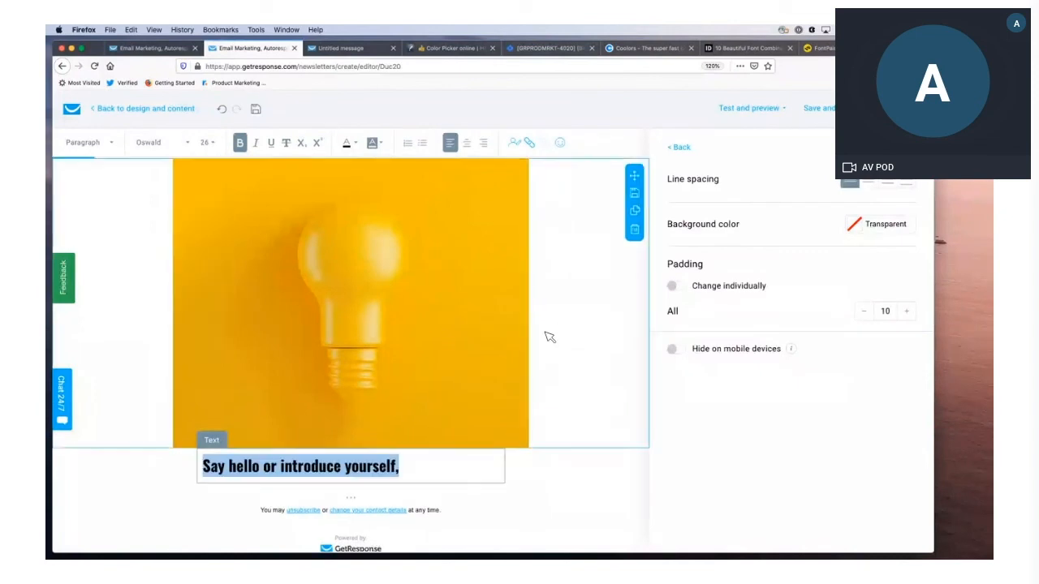
Set the padding of the "Say hello or introduce yourself," text block to 0 on all sides
{"action": "left_click", "coordinate": [678, 287]}
{"action": "left_click", "coordinate": [681, 286]}
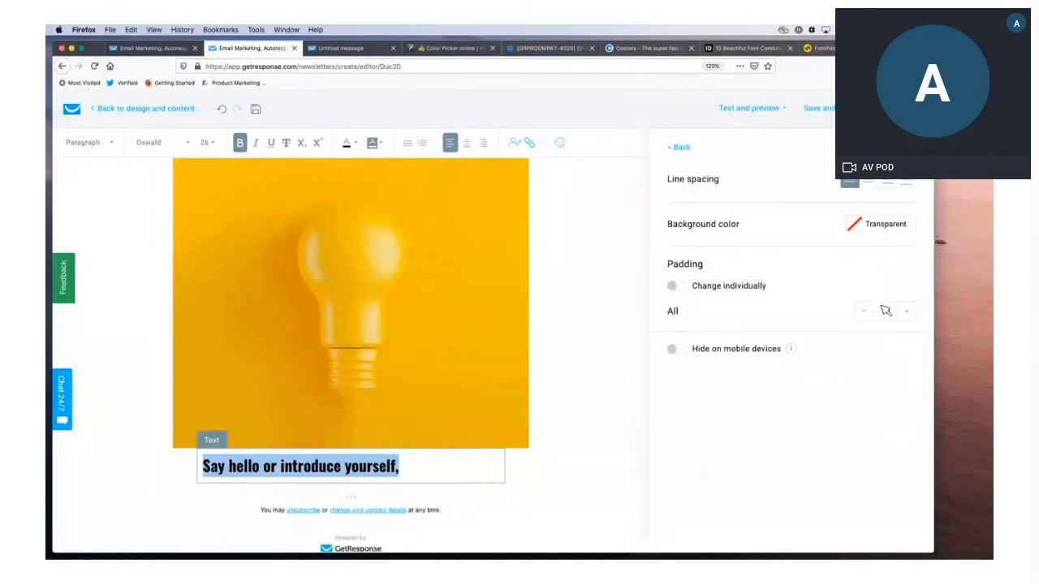
{"action": "left_click", "coordinate": [892, 315]}
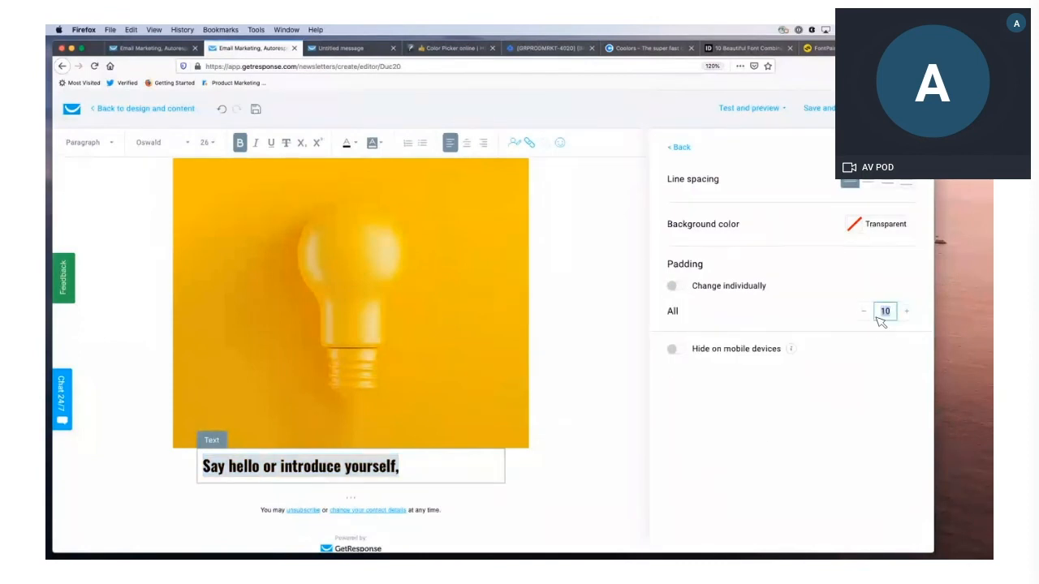
{"action": "type", "text": "0"}
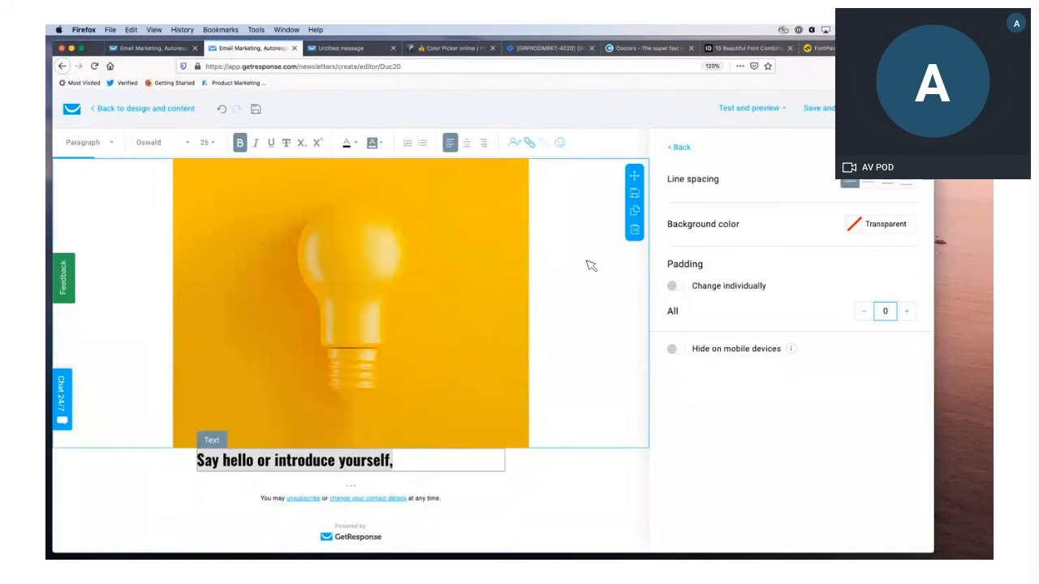
Insert a spacer between the light bulb image and the introduction heading and stretch its height to about 41
{"action": "left_click", "coordinate": [678, 147]}
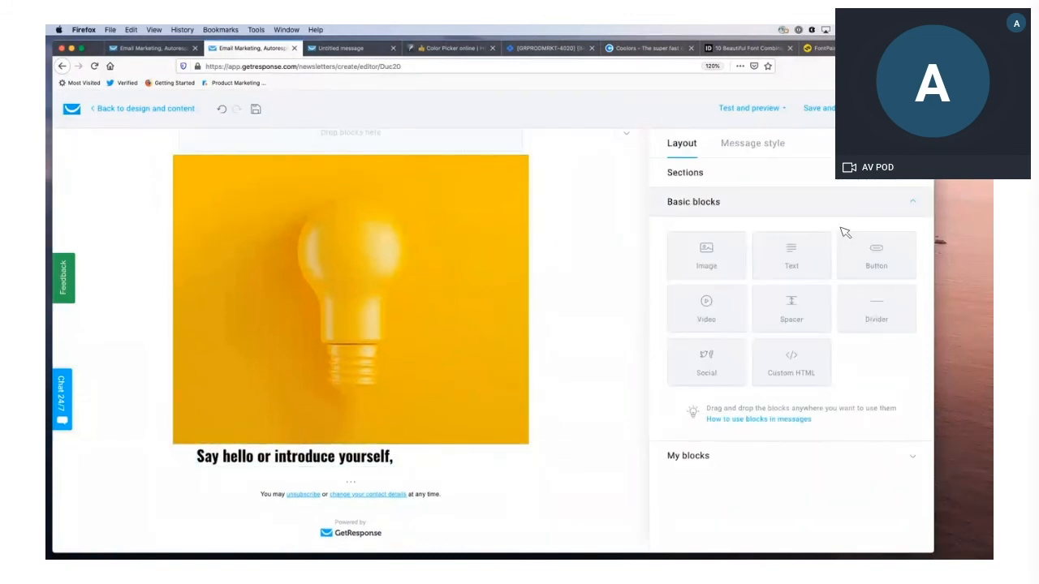
{"action": "left_click_drag", "start_coordinate": [676, 406], "coordinate": [489, 446]}
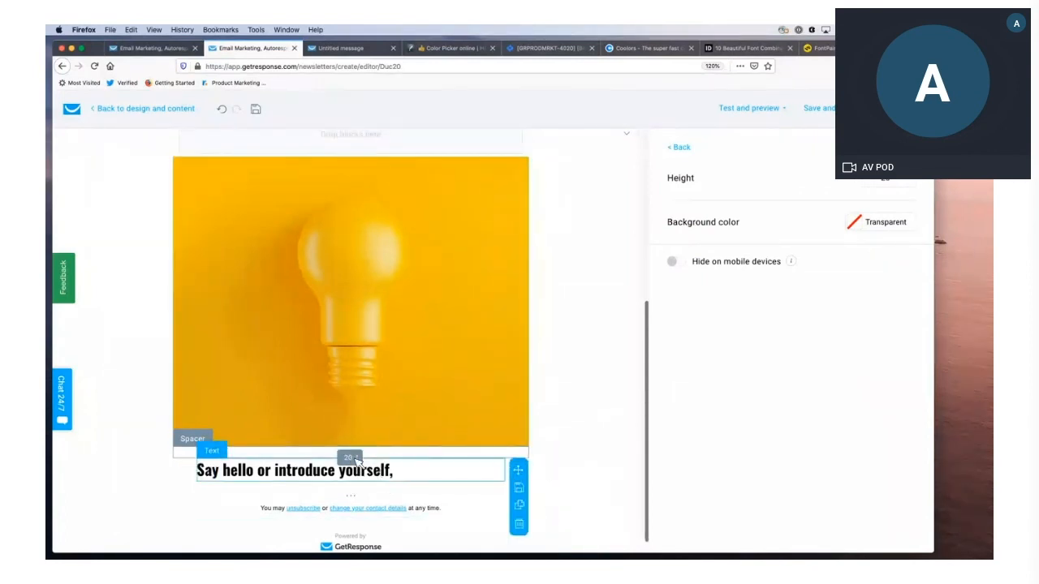
{"action": "left_click_drag", "start_coordinate": [351, 459], "coordinate": [353, 472]}
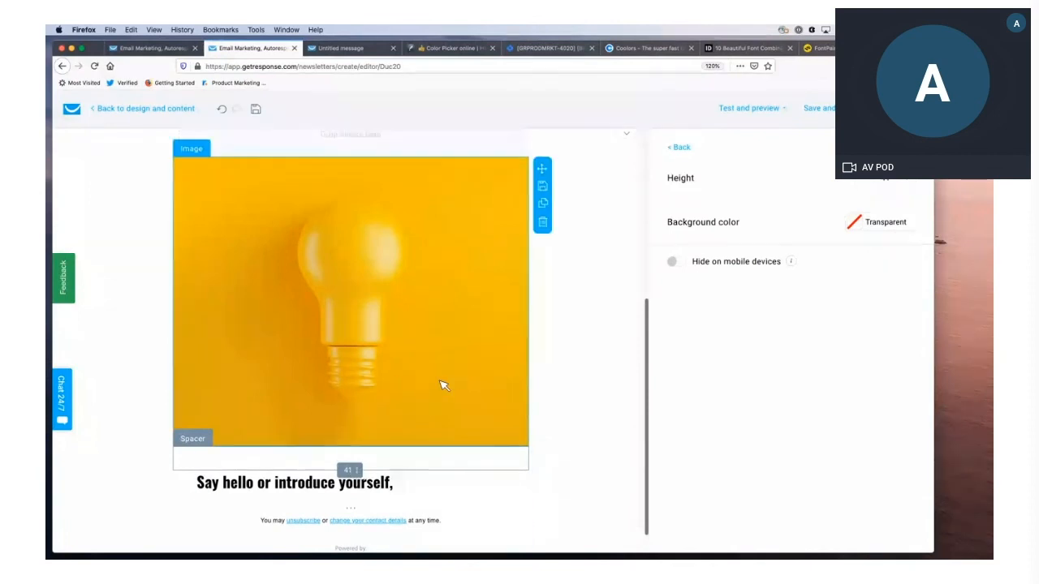
{"action": "left_click", "coordinate": [408, 461]}
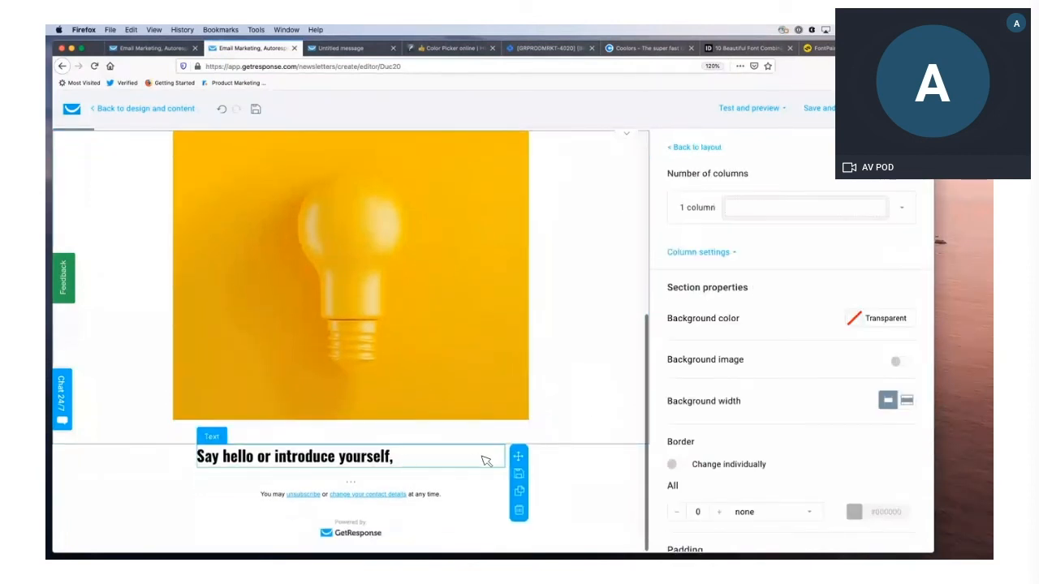
Duplicate the "Say hello or introduce yourself," text block directly below the original
{"action": "left_click", "coordinate": [519, 492]}
{"action": "left_click", "coordinate": [424, 511]}
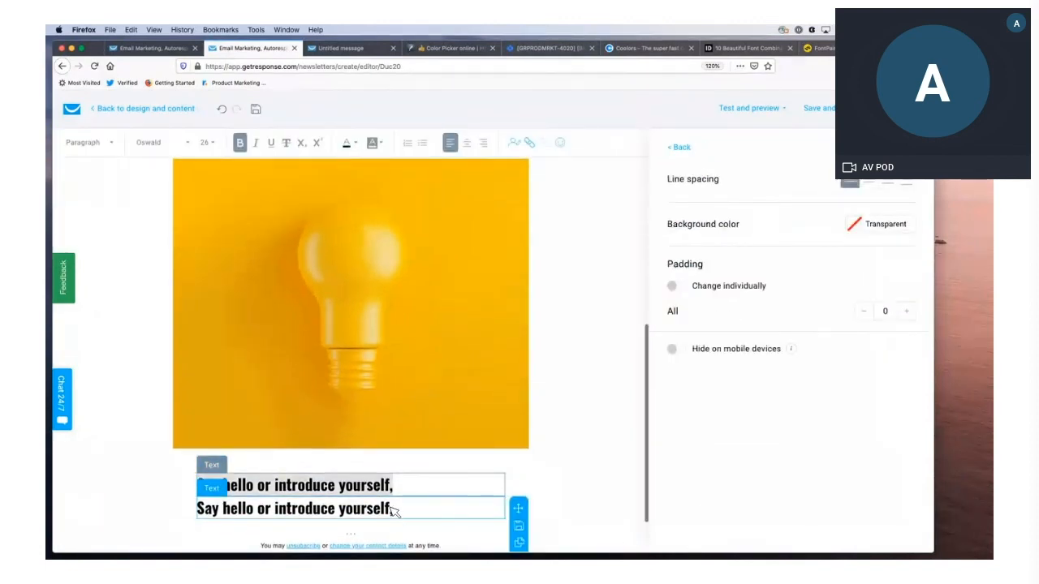
{"action": "scroll", "coordinate": [395, 505], "scroll_direction": "down", "scroll_amount": 2}
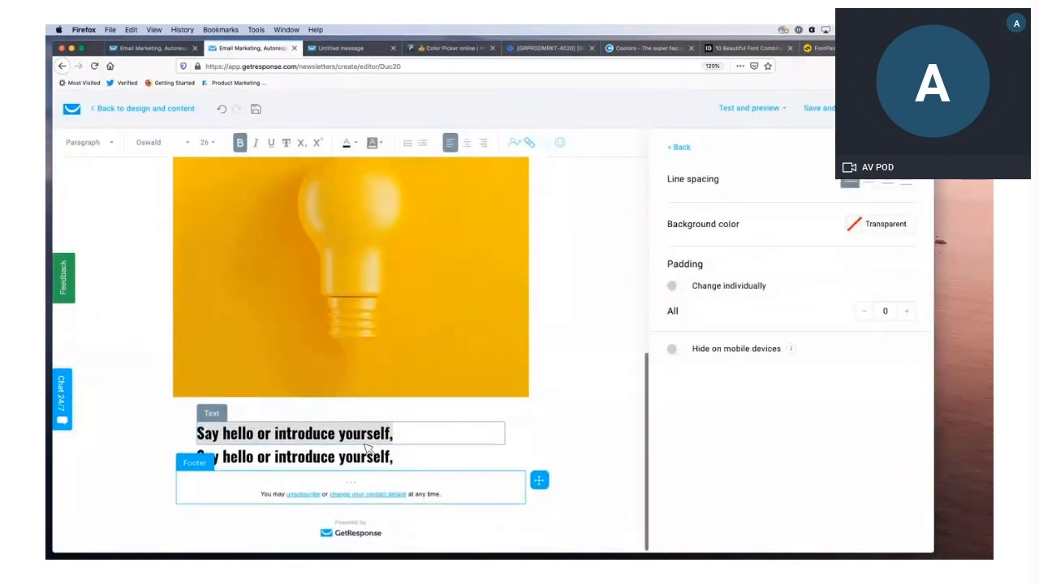
Set the text of the duplicated block to the Sen font at size 14
{"action": "left_click", "coordinate": [300, 461]}
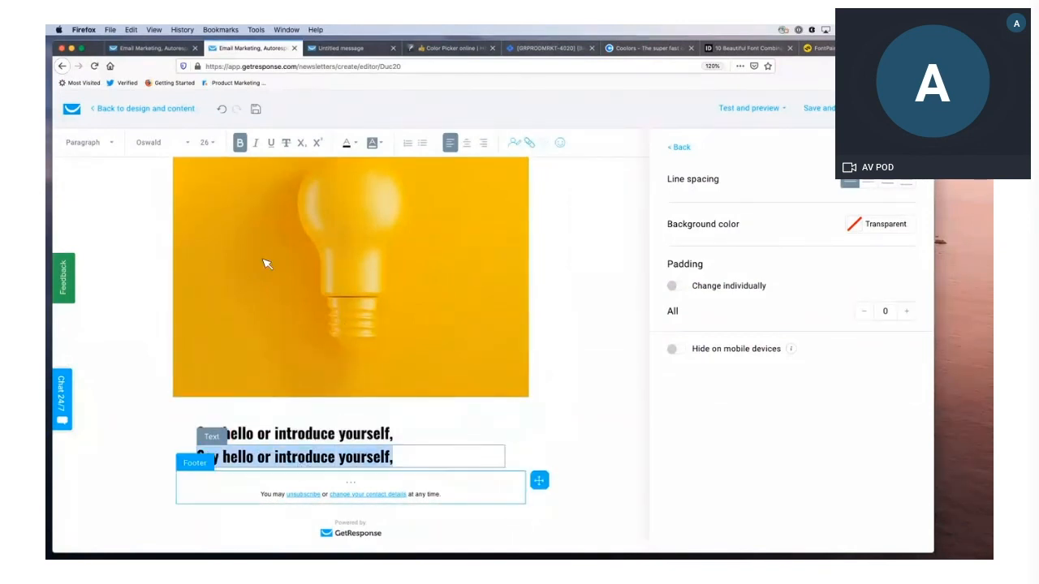
{"action": "left_click", "coordinate": [212, 146]}
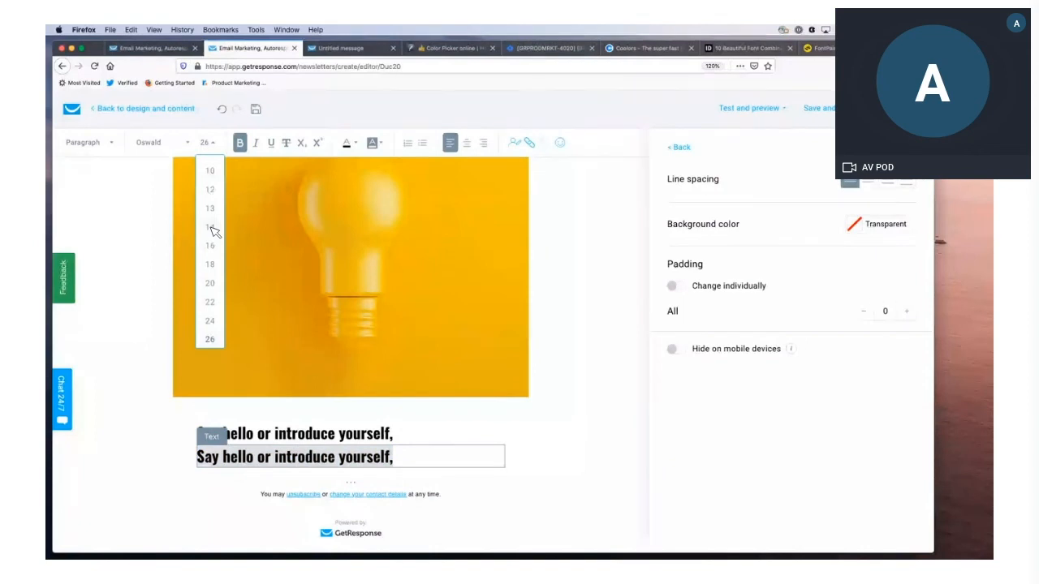
{"action": "left_click", "coordinate": [210, 227]}
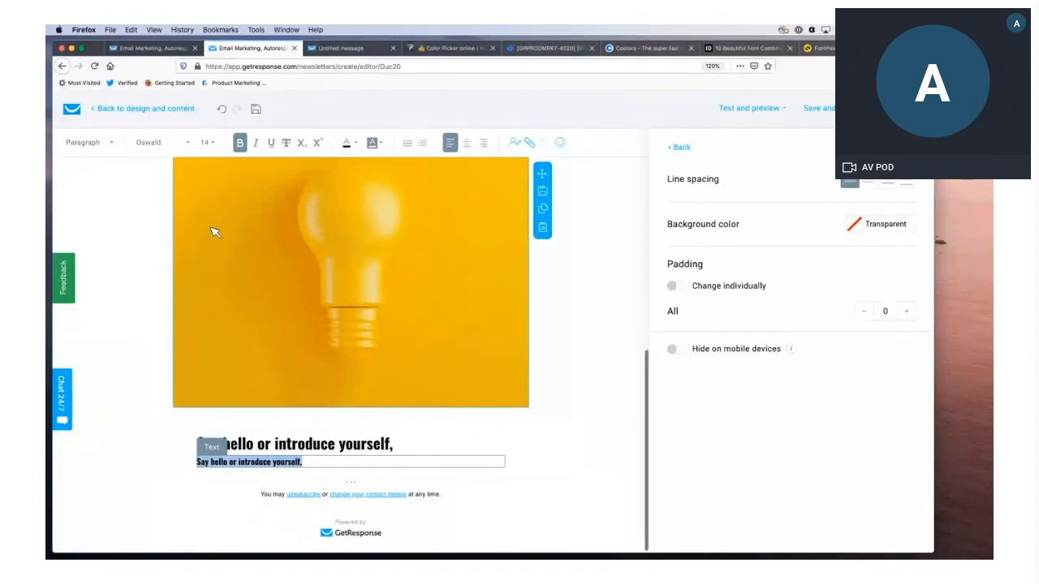
{"action": "left_click", "coordinate": [181, 144]}
{"action": "scroll", "coordinate": [162, 252], "scroll_direction": "down", "scroll_amount": 2}
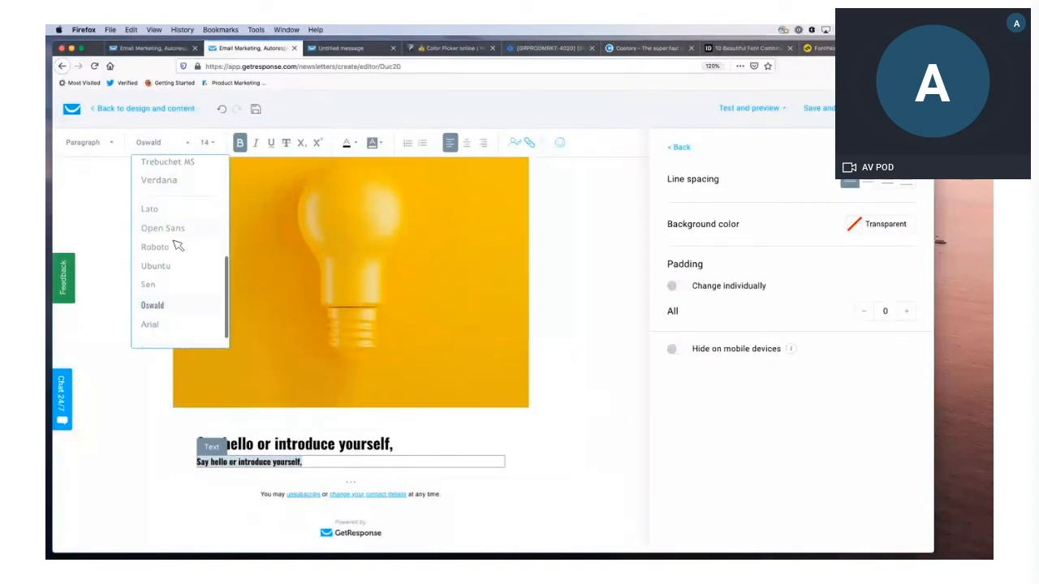
{"action": "left_click", "coordinate": [155, 282]}
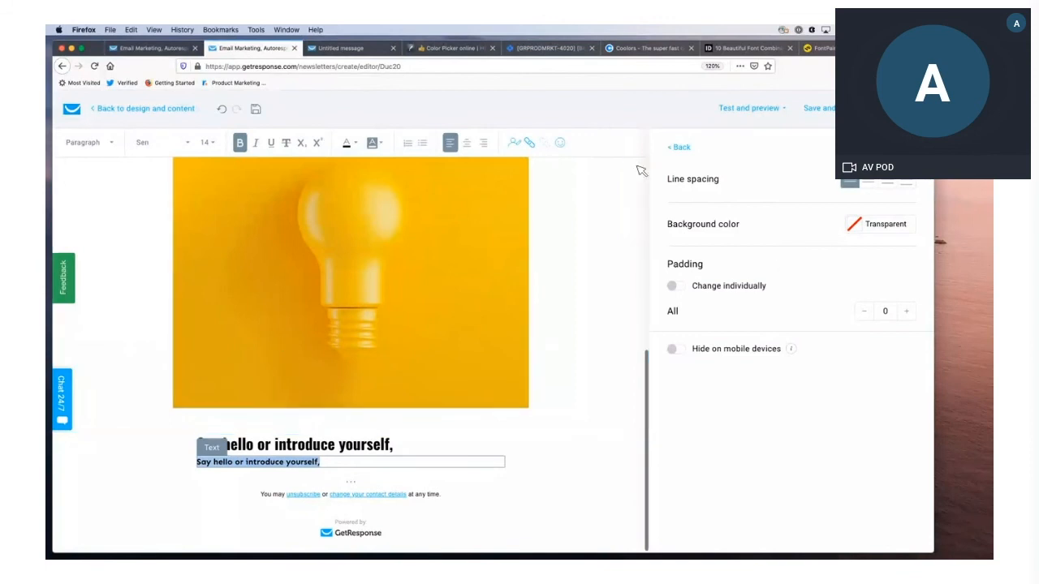
Change the duplicated block's text color to #353535 and remove its bold formatting
{"action": "left_click", "coordinate": [355, 145]}
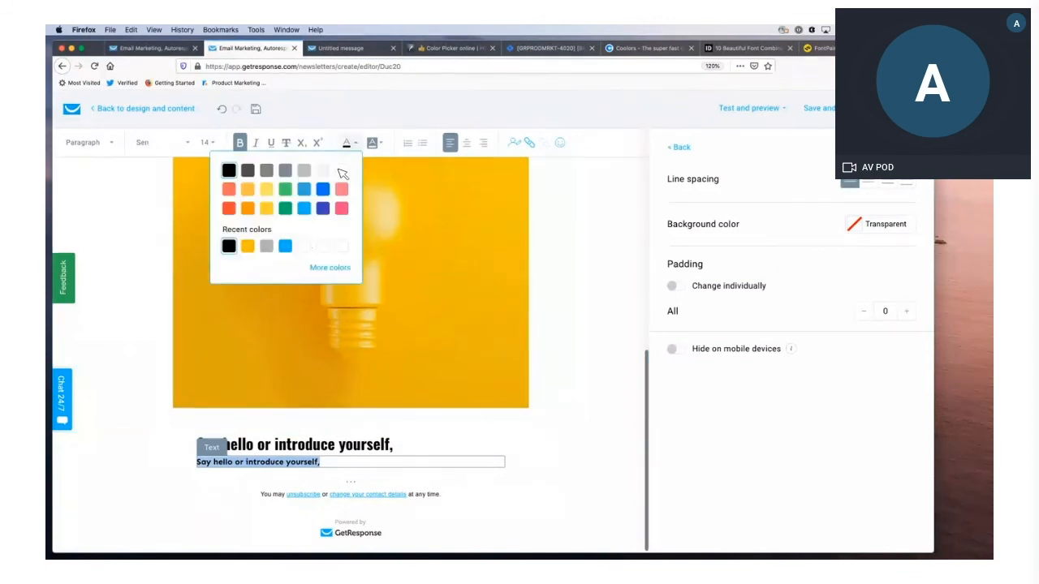
{"action": "left_click", "coordinate": [328, 270]}
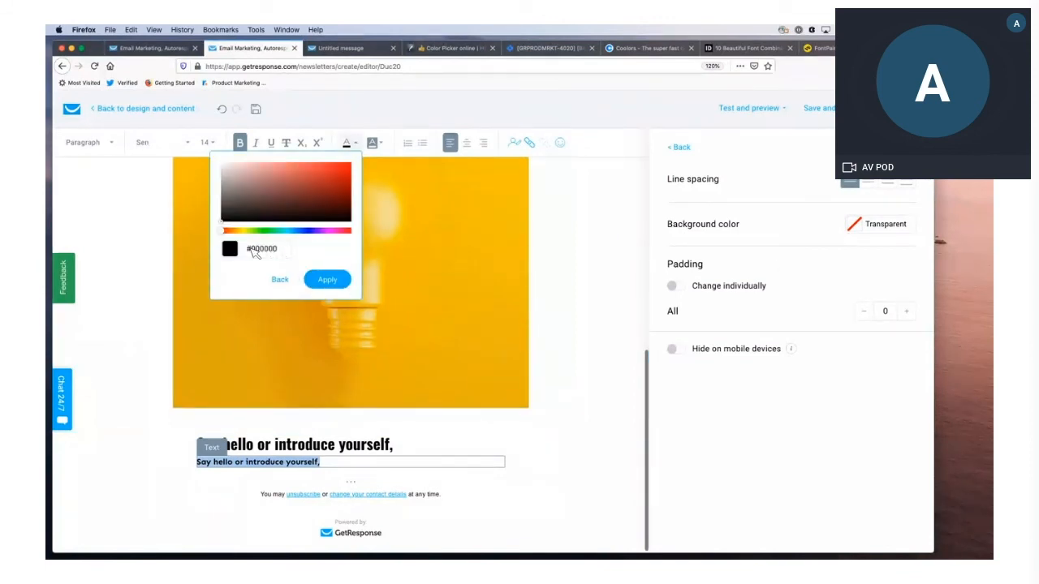
{"action": "left_click", "coordinate": [254, 250]}
{"action": "type", "text": "#3"}
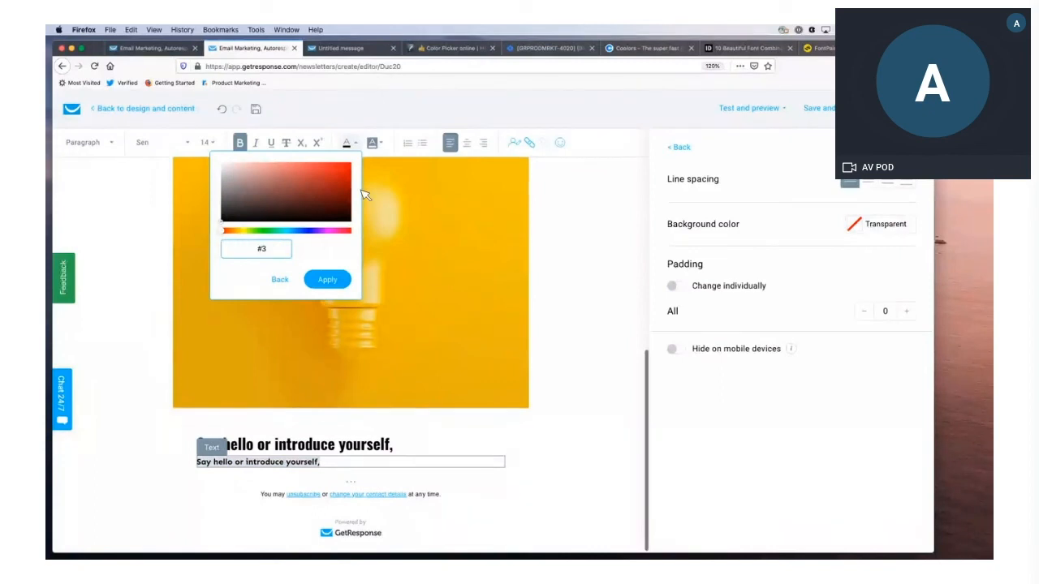
{"action": "type", "text": "53535"}
{"action": "left_click", "coordinate": [329, 279]}
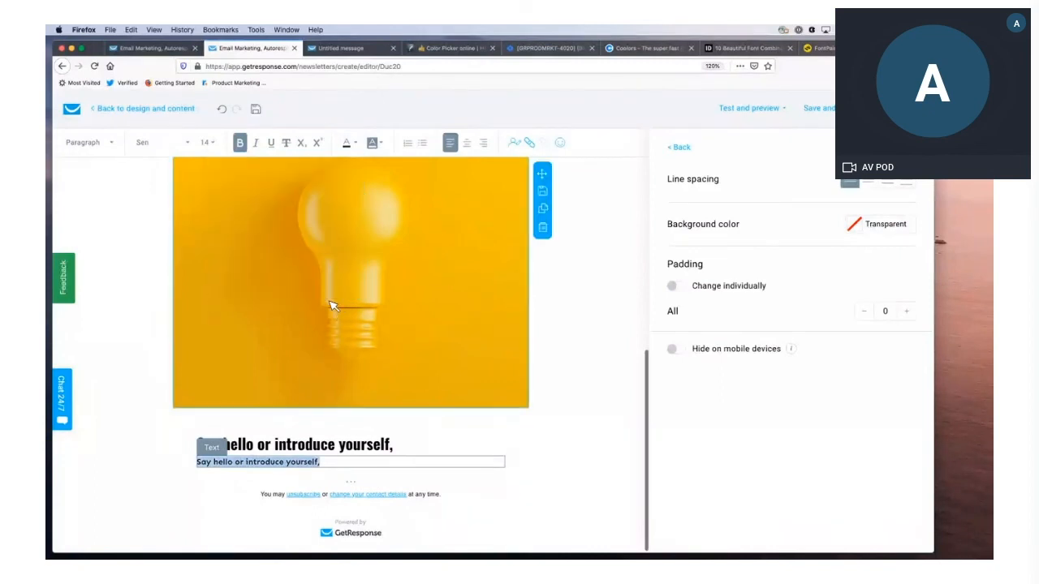
{"action": "left_click", "coordinate": [242, 143]}
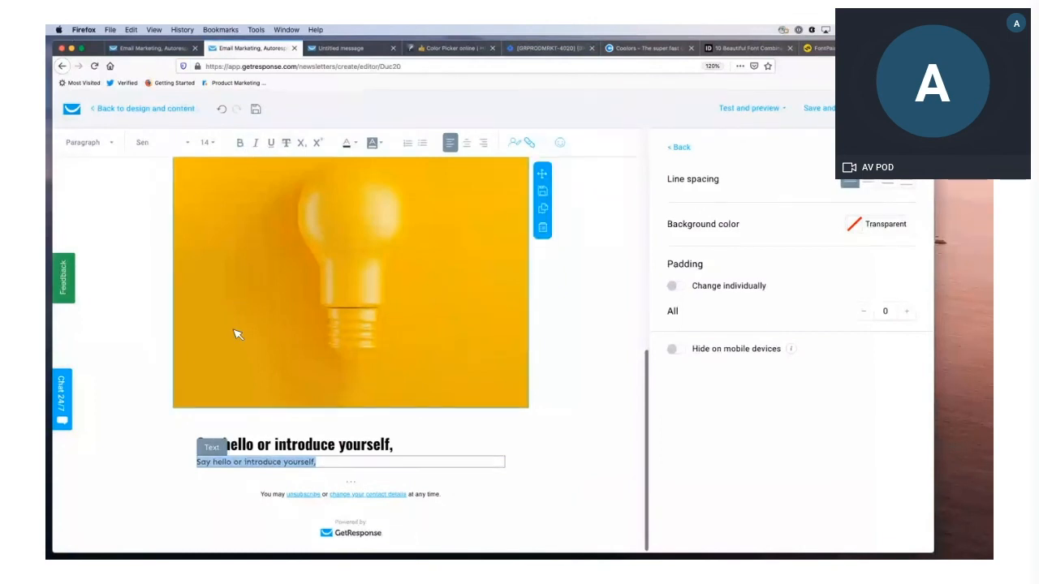
Copy the introduction paragraph starting "Inform your subscriber or customer" from the sample message and replace the duplicated block's text with it
{"action": "left_click", "coordinate": [340, 48]}
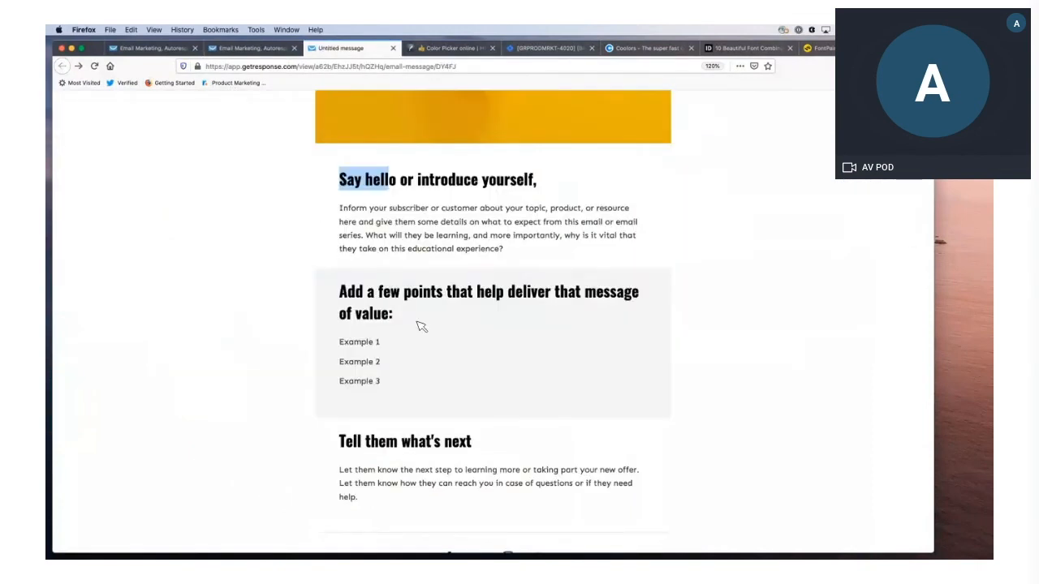
{"action": "left_click_drag", "start_coordinate": [504, 251], "coordinate": [347, 211]}
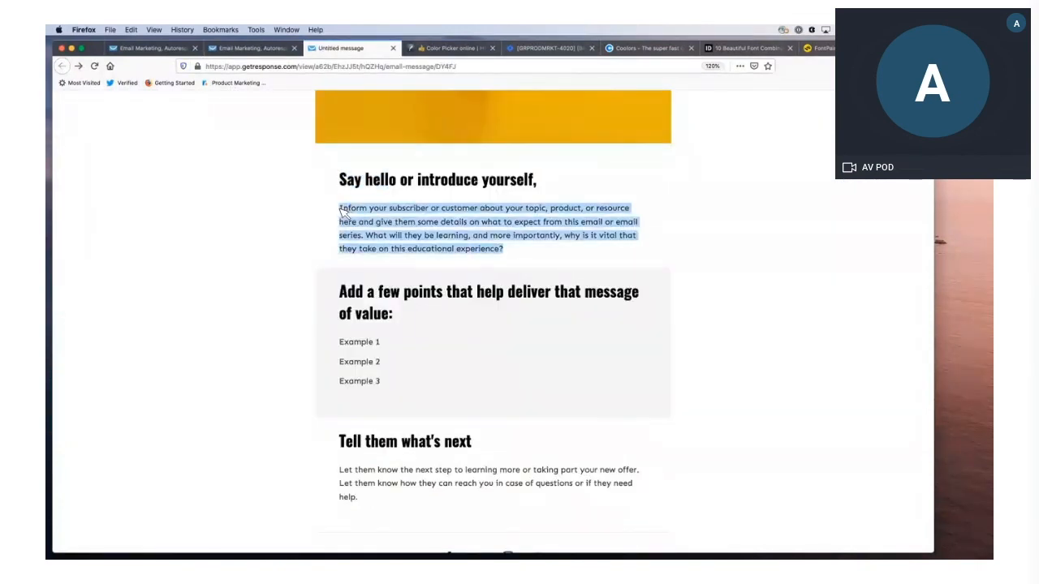
{"action": "left_click_drag", "start_coordinate": [317, 462], "coordinate": [197, 464]}
{"action": "type", "text": "inform  your subscriber or customer about your topic, product, or resource here  and give them some details on what to expect from this email or email series. What will they be learning, and more importantly, why is it  vital that they take on this educational experience?"}
{"action": "key", "text": "BackSpace"}
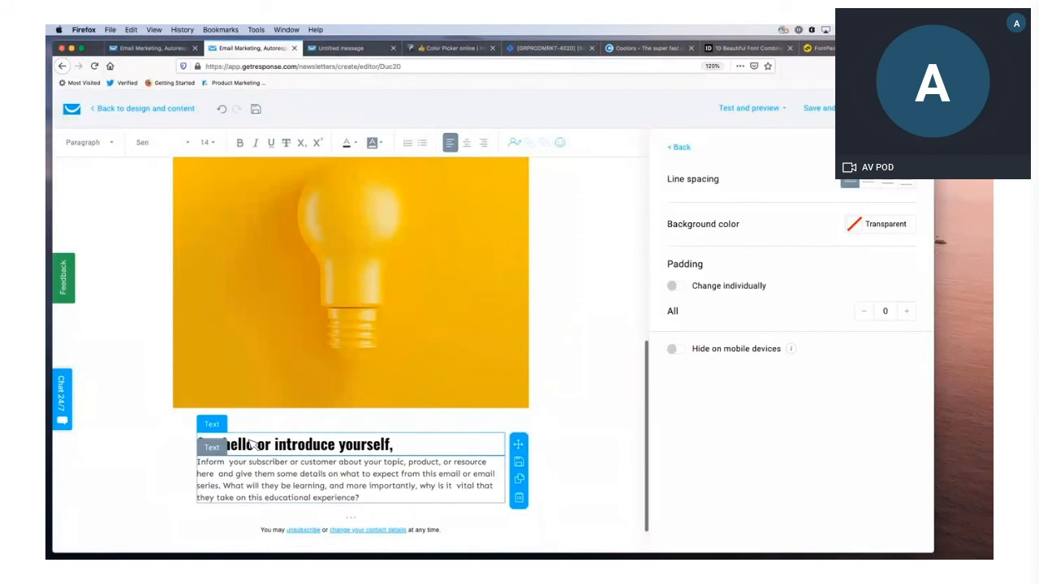
Increase the line spacing of the introduction paragraph to the second option
{"action": "scroll", "coordinate": [569, 397], "scroll_direction": "down", "scroll_amount": 1}
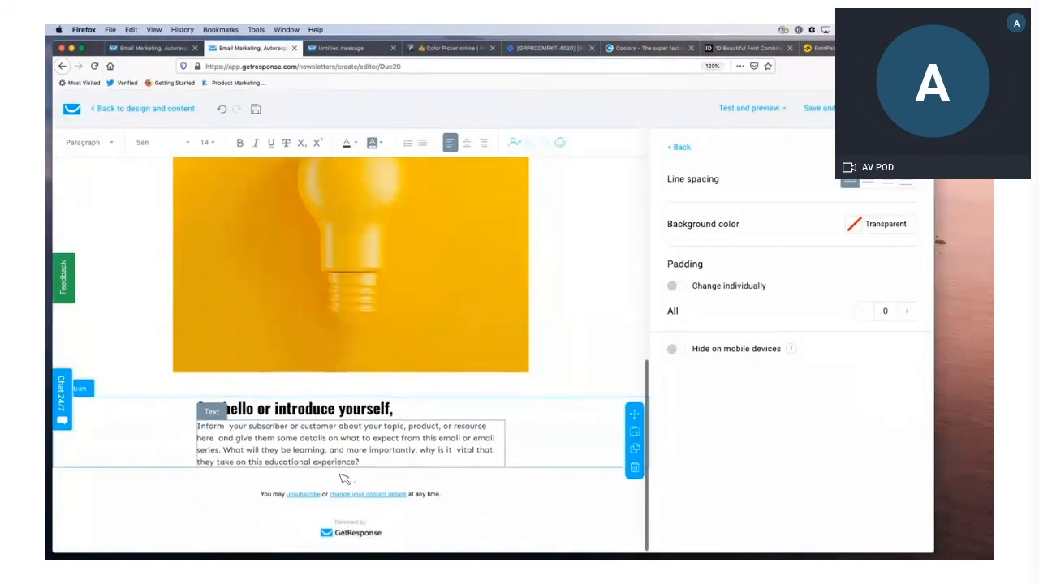
{"action": "triple_click", "coordinate": [266, 439]}
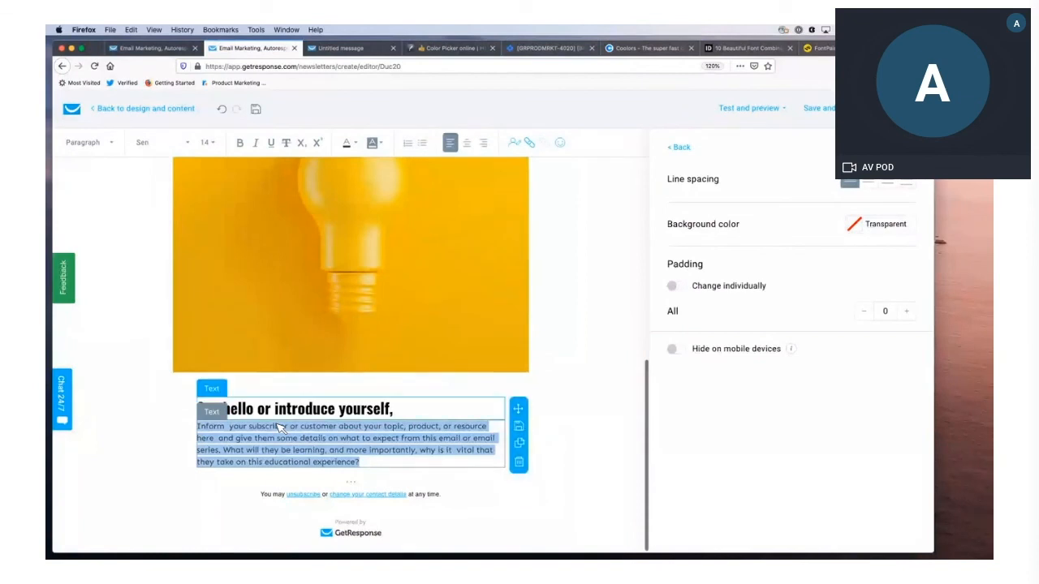
{"action": "left_click", "coordinate": [872, 183]}
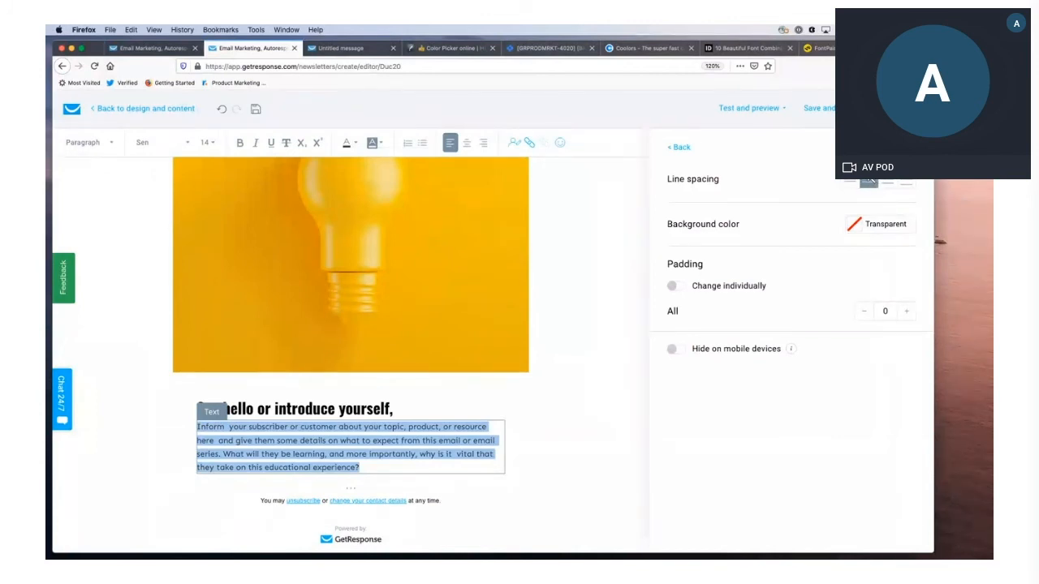
Add a spacer of height 20 between the introduction heading and paragraph, and one of height 40 below the paragraph
{"action": "left_click", "coordinate": [682, 147]}
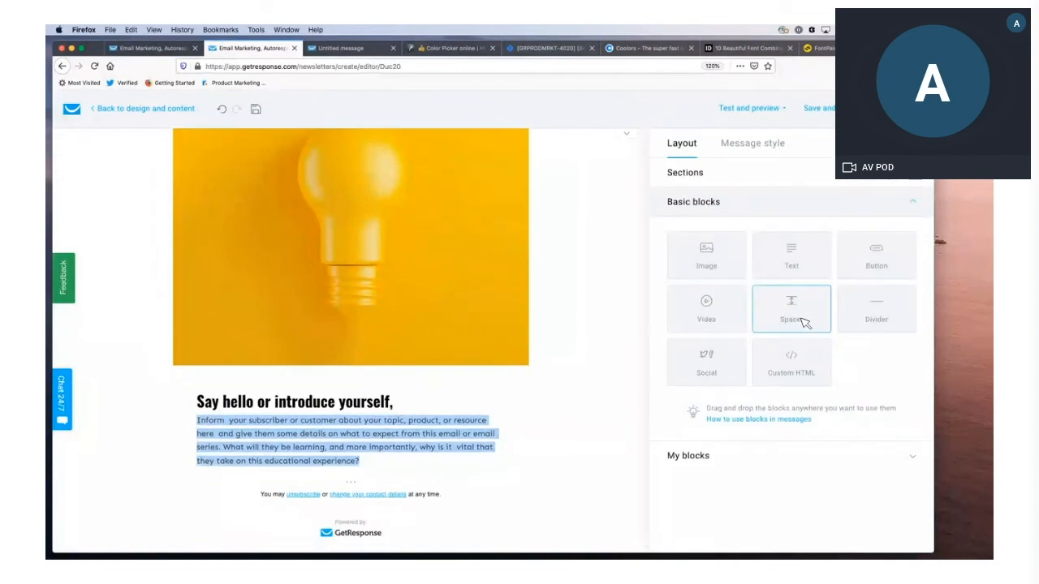
{"action": "left_click_drag", "start_coordinate": [809, 312], "coordinate": [398, 437]}
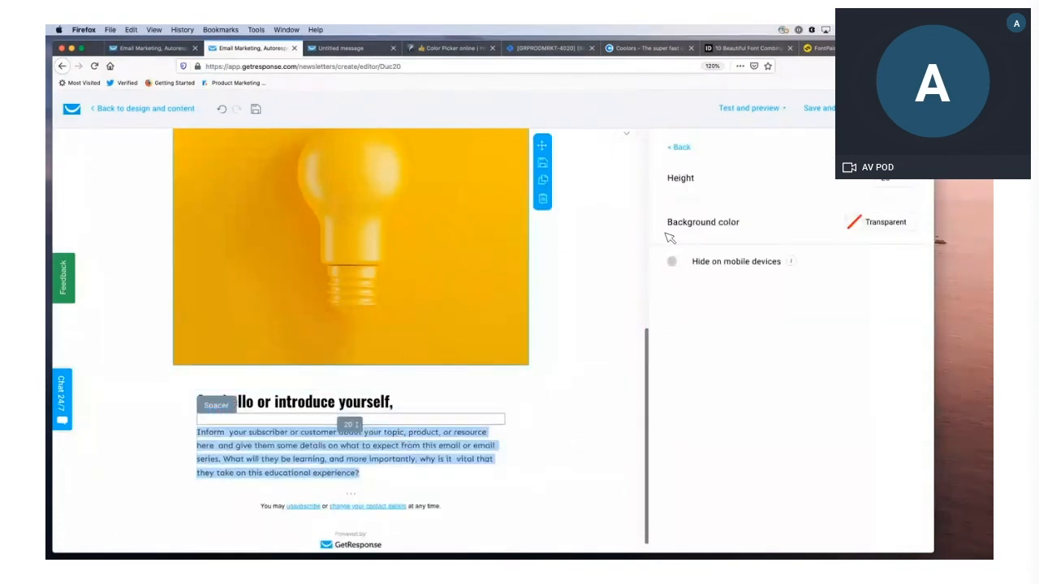
{"action": "left_click", "coordinate": [681, 147]}
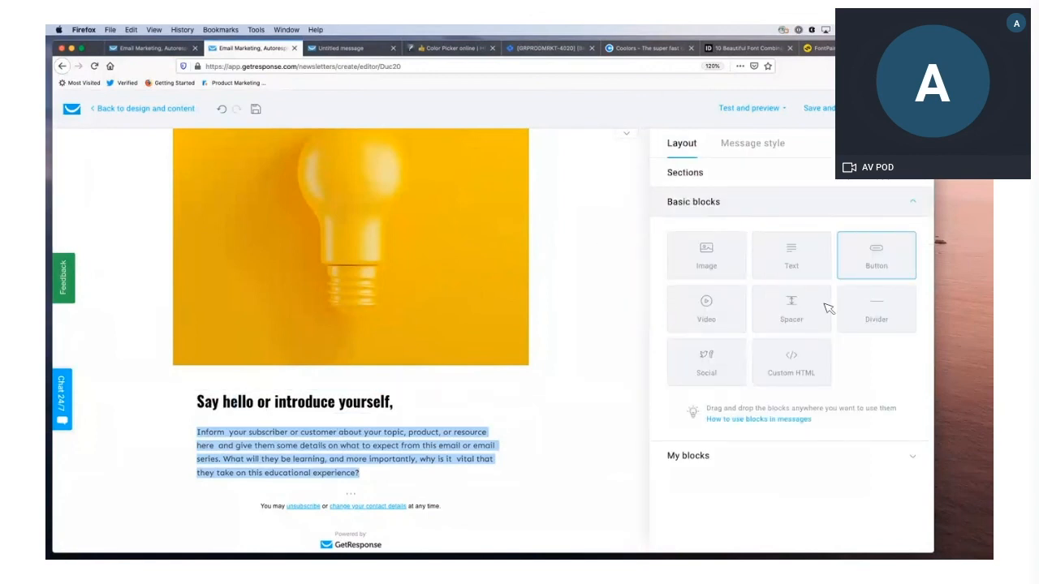
{"action": "left_click_drag", "start_coordinate": [814, 331], "coordinate": [349, 502]}
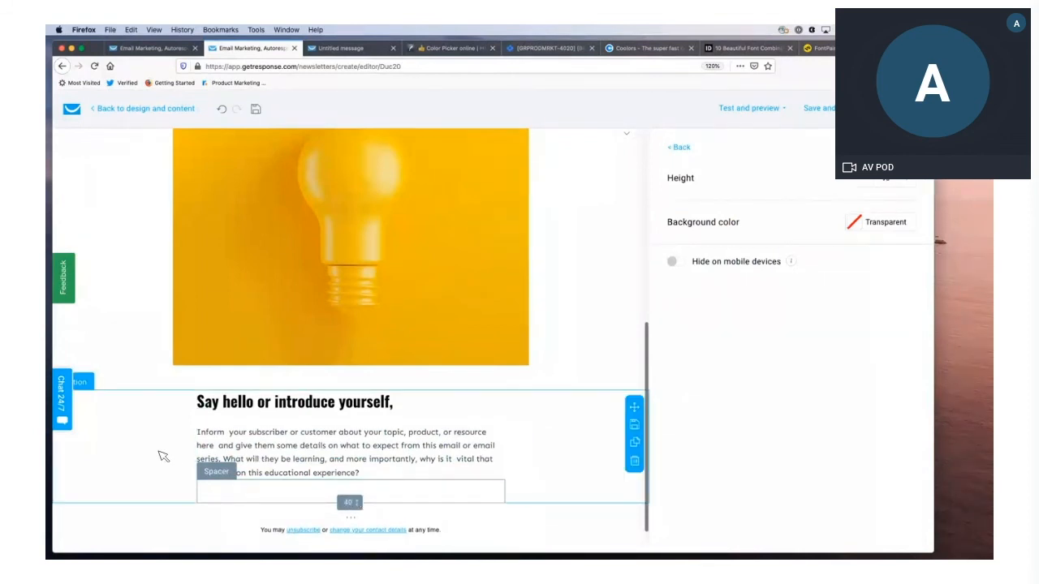
Duplicate the whole introduction section with its heading, paragraph and spacers
{"action": "left_click", "coordinate": [166, 456]}
{"action": "scroll", "coordinate": [355, 301], "scroll_direction": "down", "scroll_amount": 1}
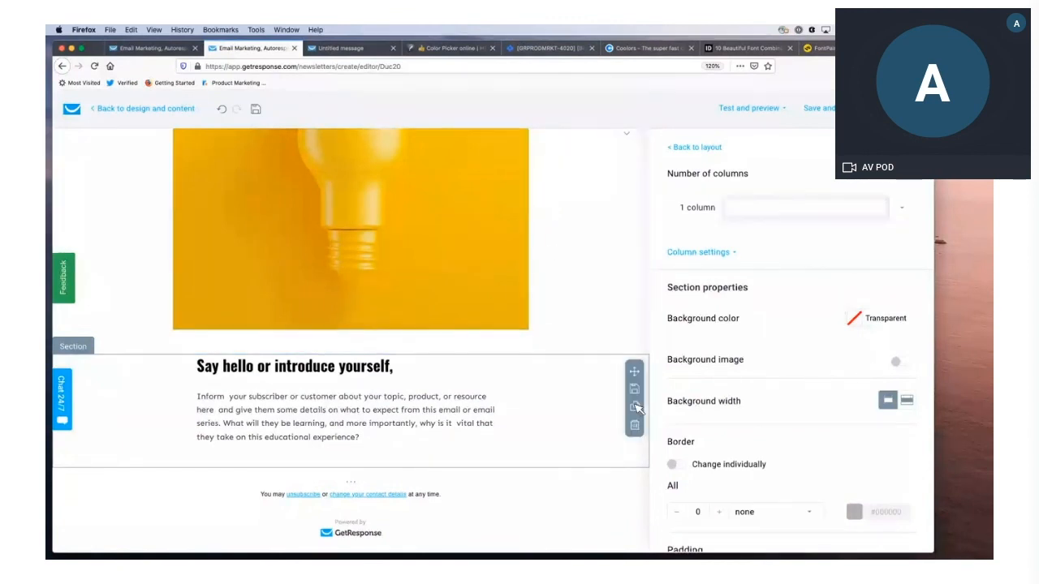
{"action": "left_click", "coordinate": [635, 406]}
{"action": "scroll", "coordinate": [613, 400], "scroll_direction": "down", "scroll_amount": 3}
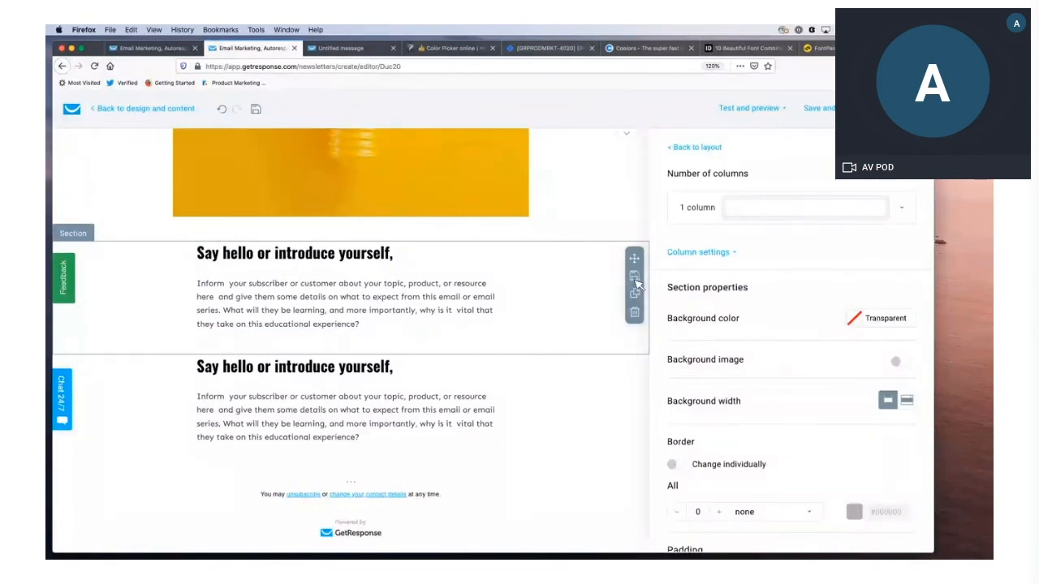
{"action": "left_click", "coordinate": [695, 150]}
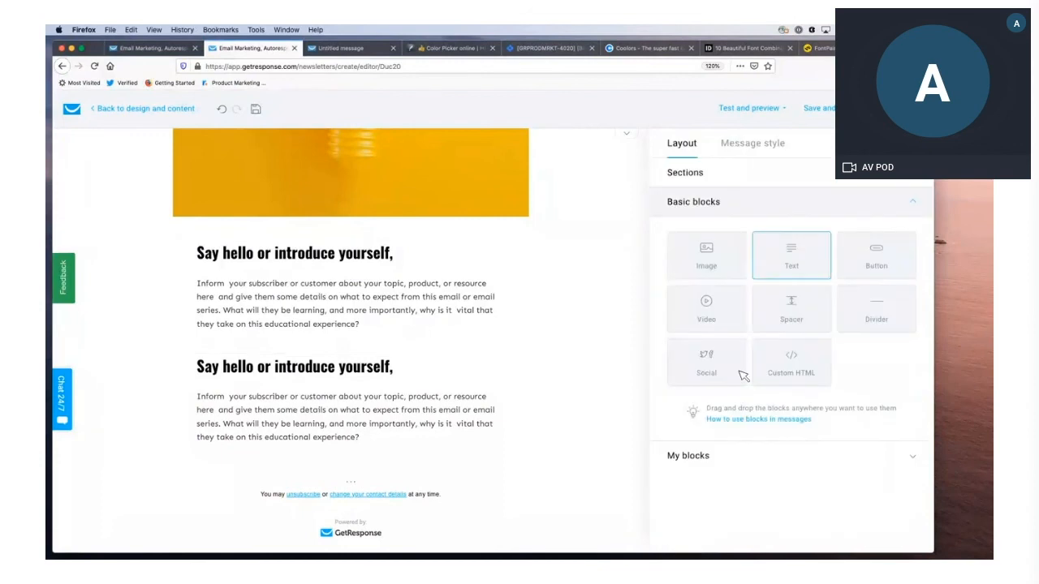
Set the background color of the duplicated introduction section to #F5F5F5
{"action": "mouse_move", "coordinate": [615, 303]}
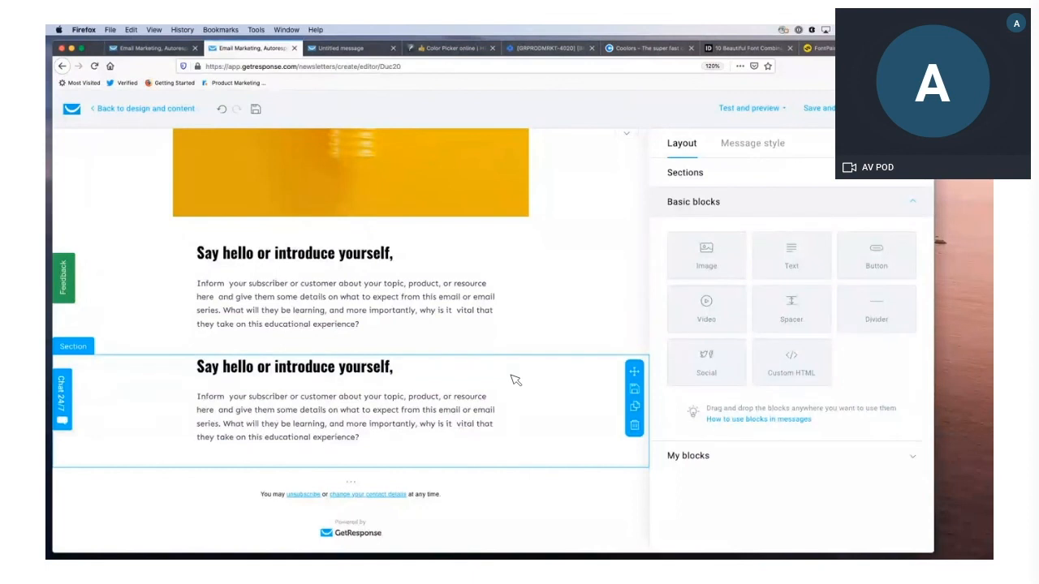
{"action": "left_click", "coordinate": [594, 392]}
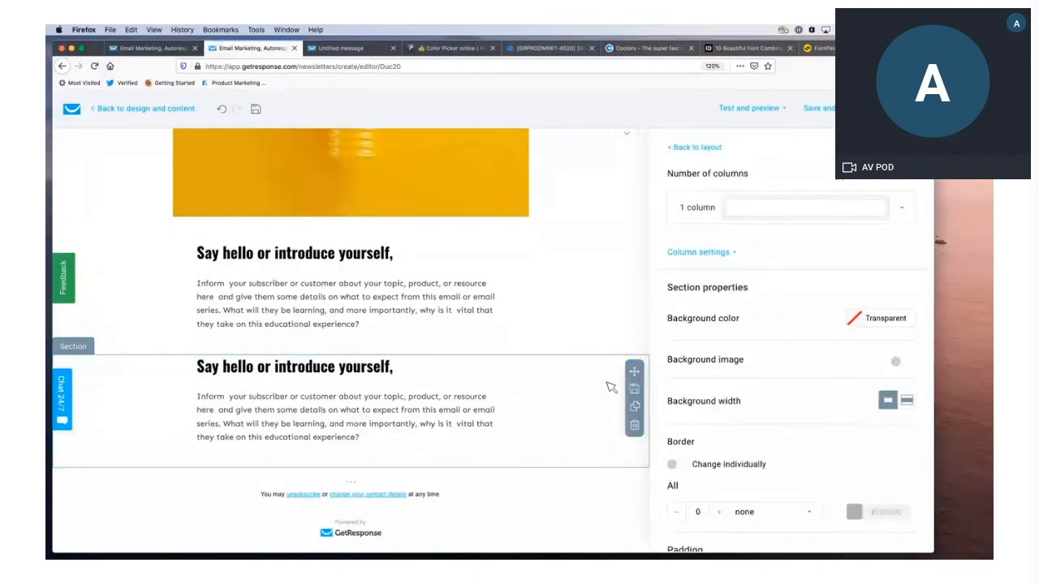
{"action": "left_click", "coordinate": [860, 320]}
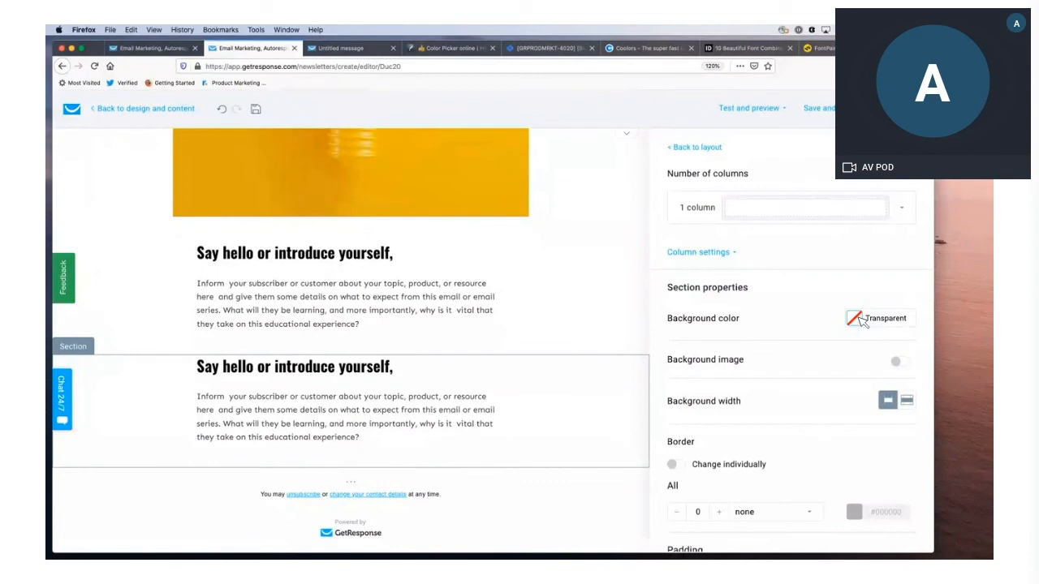
{"action": "left_click", "coordinate": [885, 469]}
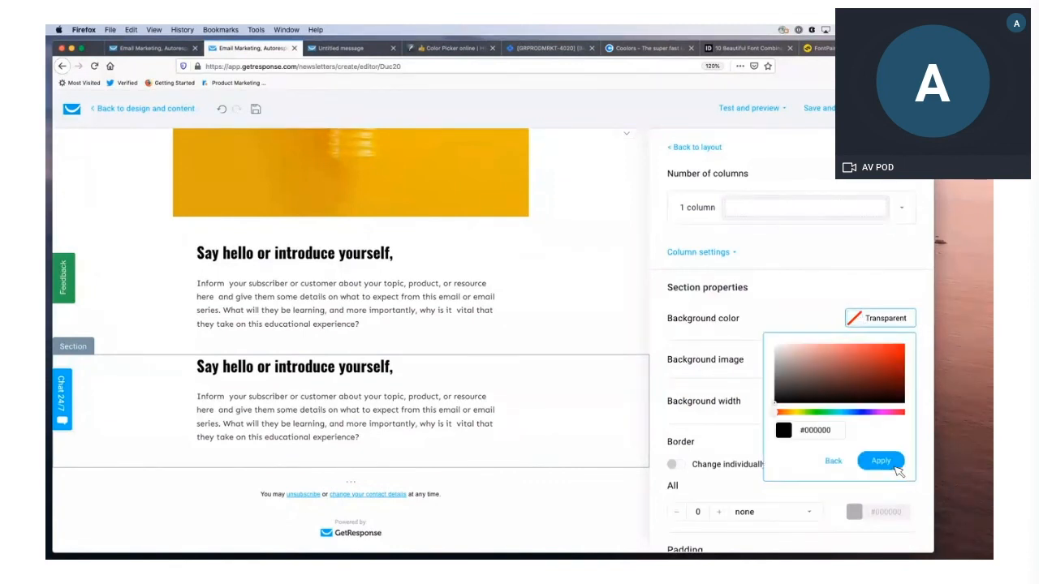
{"action": "double_click", "coordinate": [814, 432]}
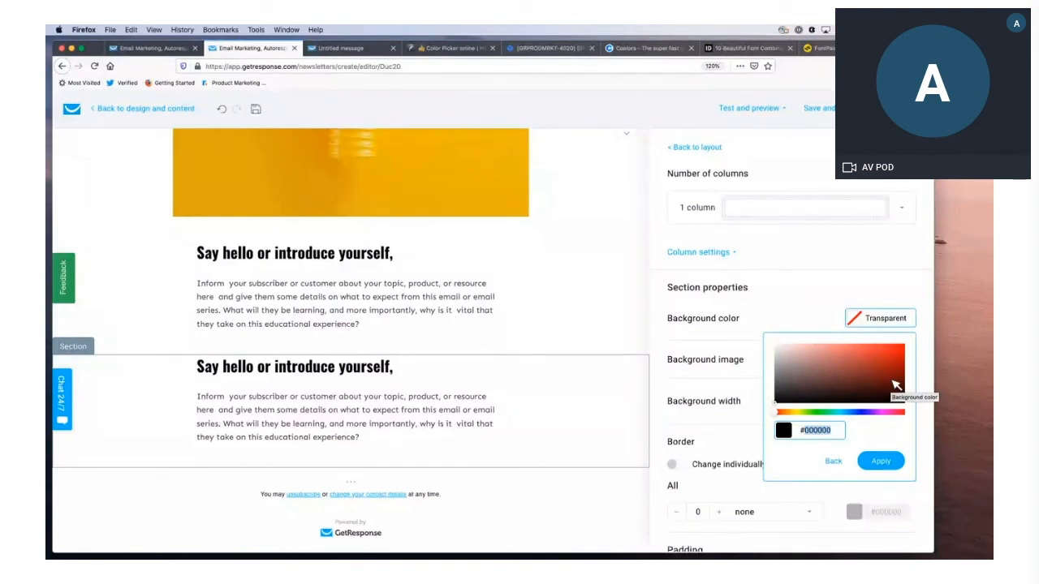
{"action": "type", "text": "F5F5F5"}
{"action": "left_click", "coordinate": [884, 459]}
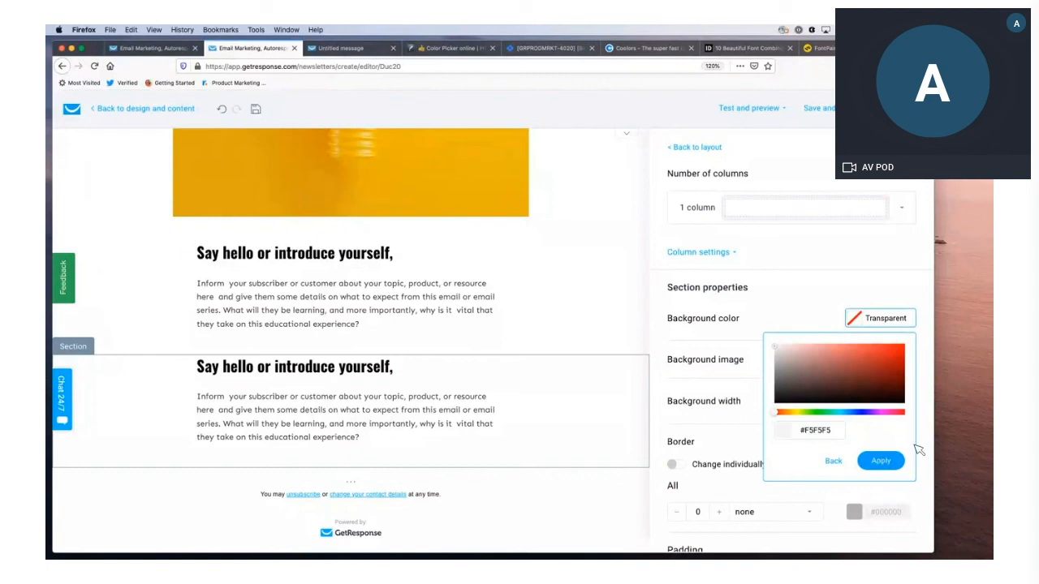
{"action": "left_click", "coordinate": [700, 147]}
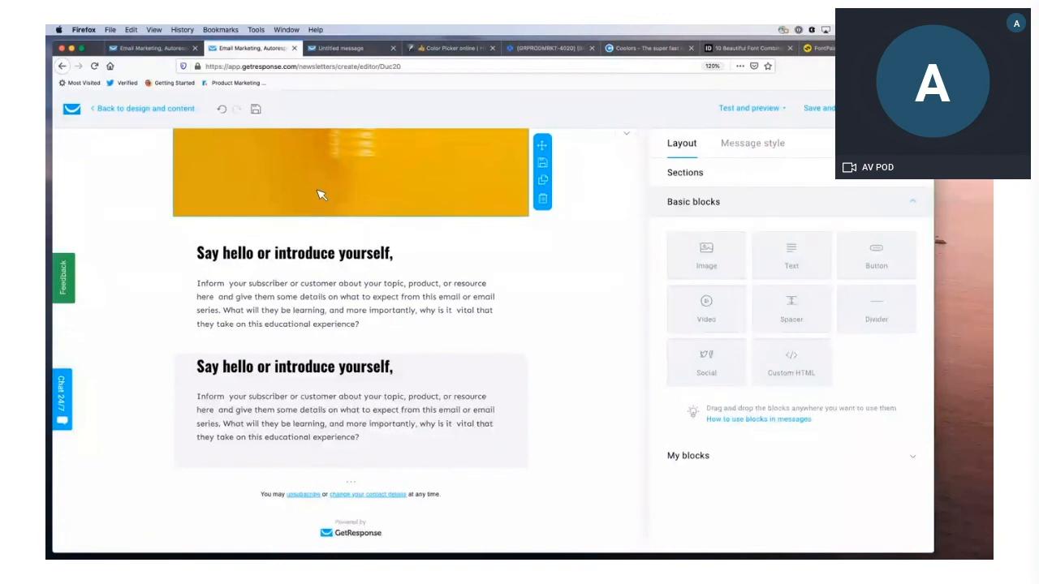
Copy "Add a few points that help deliver that message of value:" from the sample message and replace the grey section's heading with it
{"action": "left_click", "coordinate": [347, 50]}
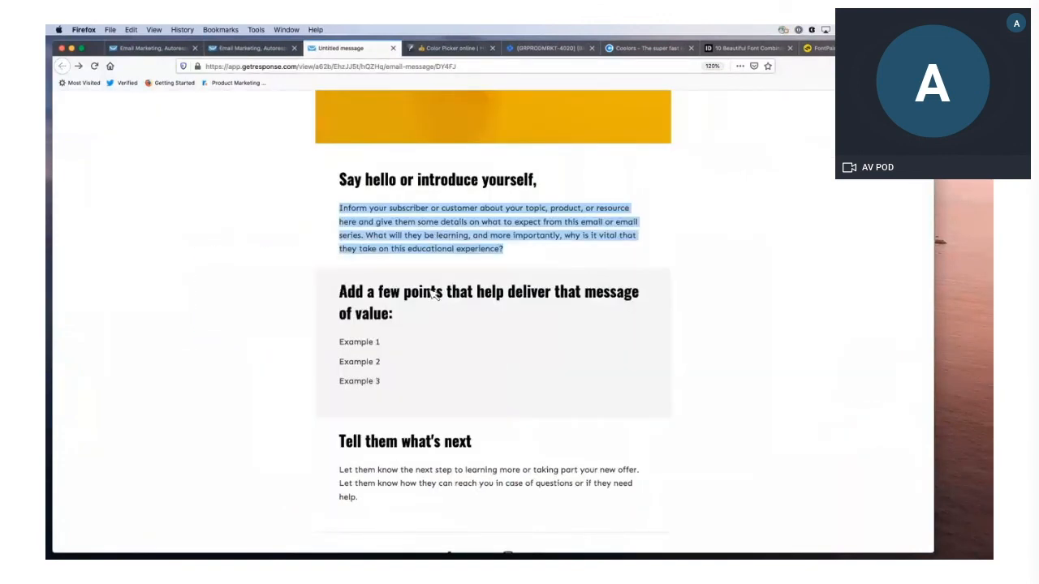
{"action": "left_click_drag", "start_coordinate": [398, 315], "coordinate": [347, 297]}
{"action": "left_click", "coordinate": [278, 46]}
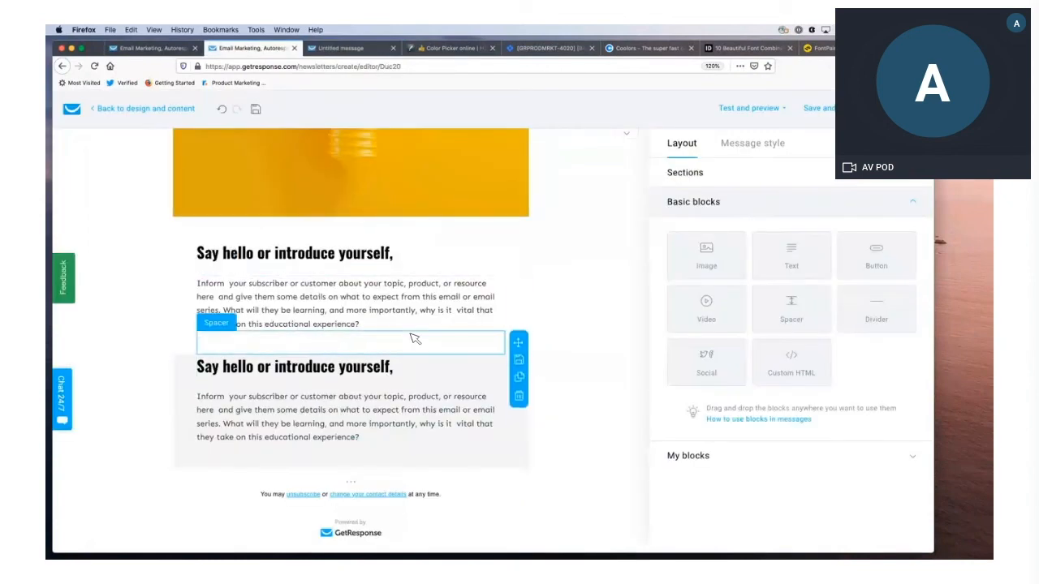
{"action": "left_click_drag", "start_coordinate": [401, 369], "coordinate": [221, 368]}
{"action": "type", "text": "Add a few points that help deliver that message of value:"}
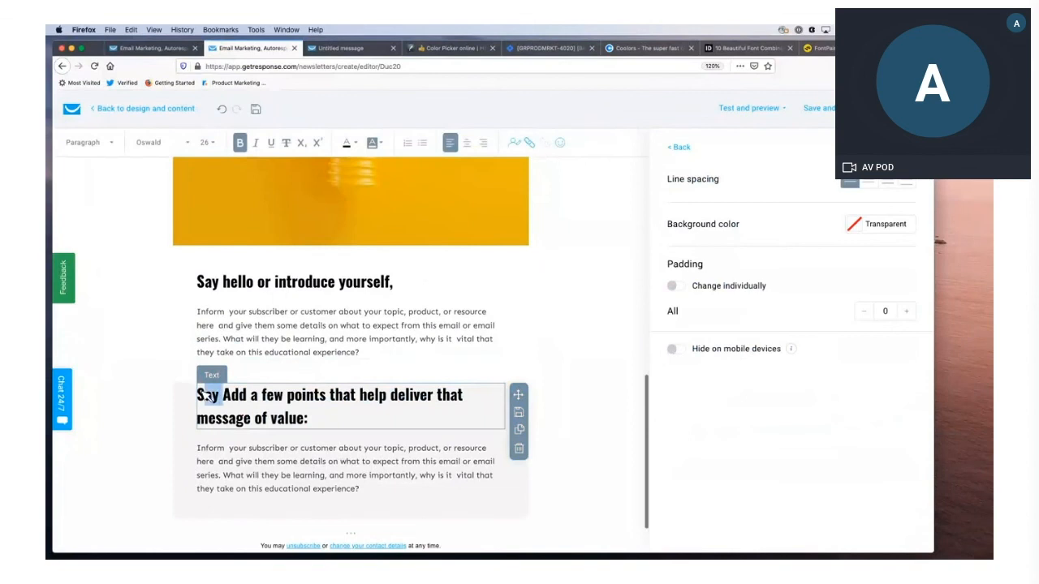
{"action": "key", "text": "BackSpace"}
{"action": "key", "text": "BackSpace"}
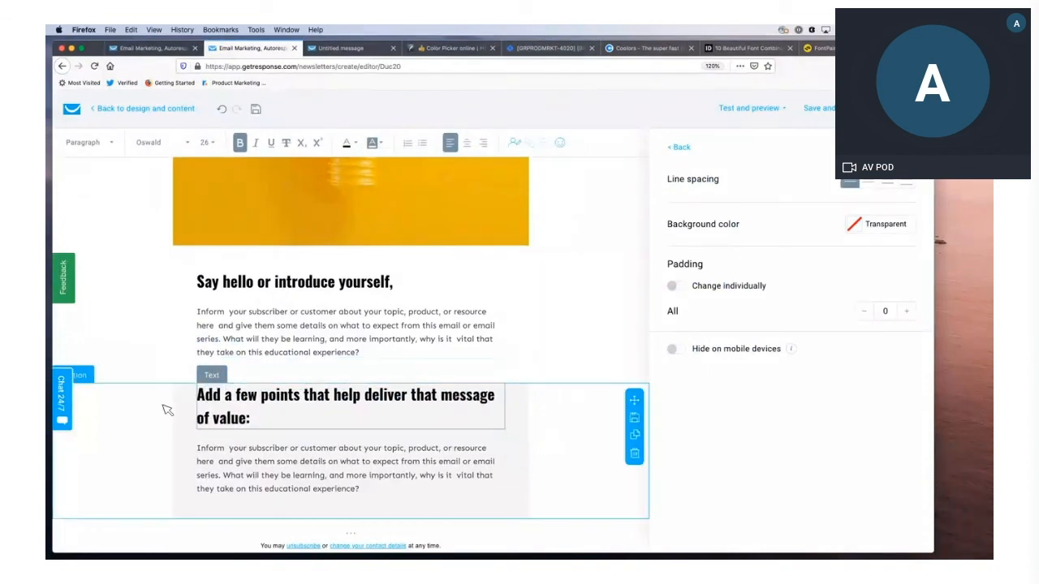
{"action": "left_click", "coordinate": [167, 408]}
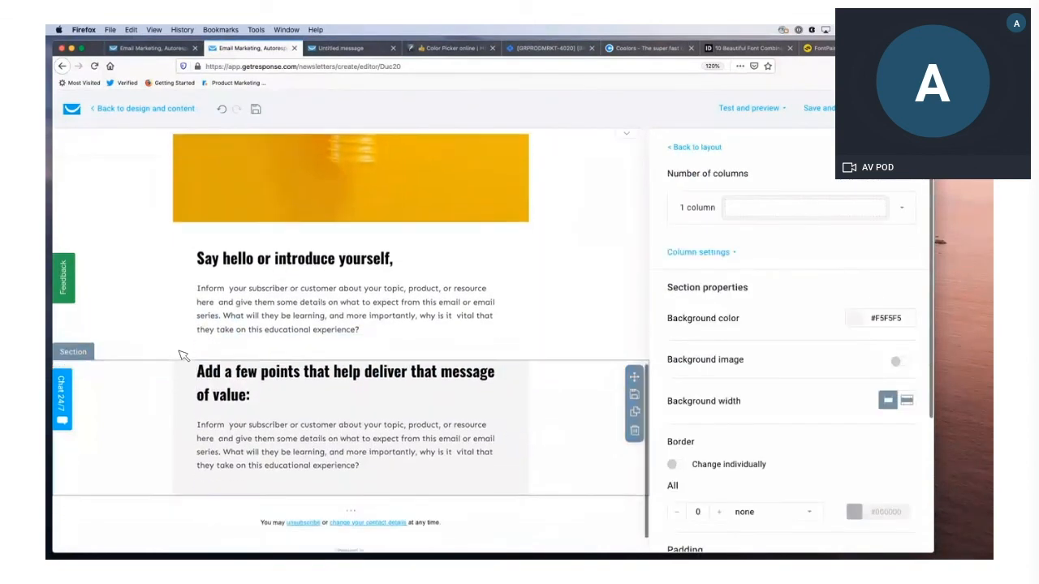
Add a spacer of height 20 above the heading in the grey section
{"action": "left_click", "coordinate": [705, 148]}
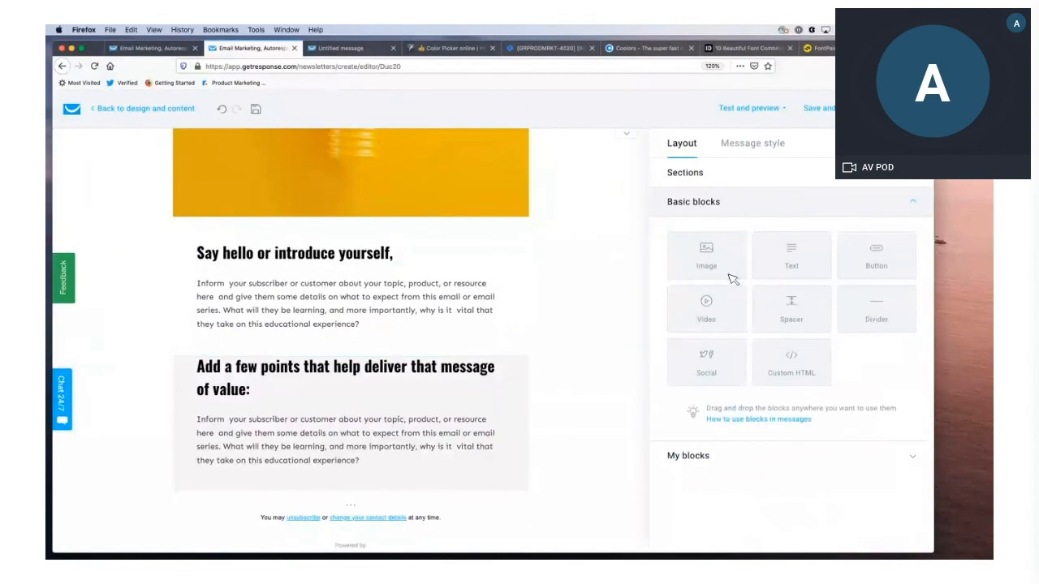
{"action": "left_click_drag", "start_coordinate": [788, 316], "coordinate": [397, 373]}
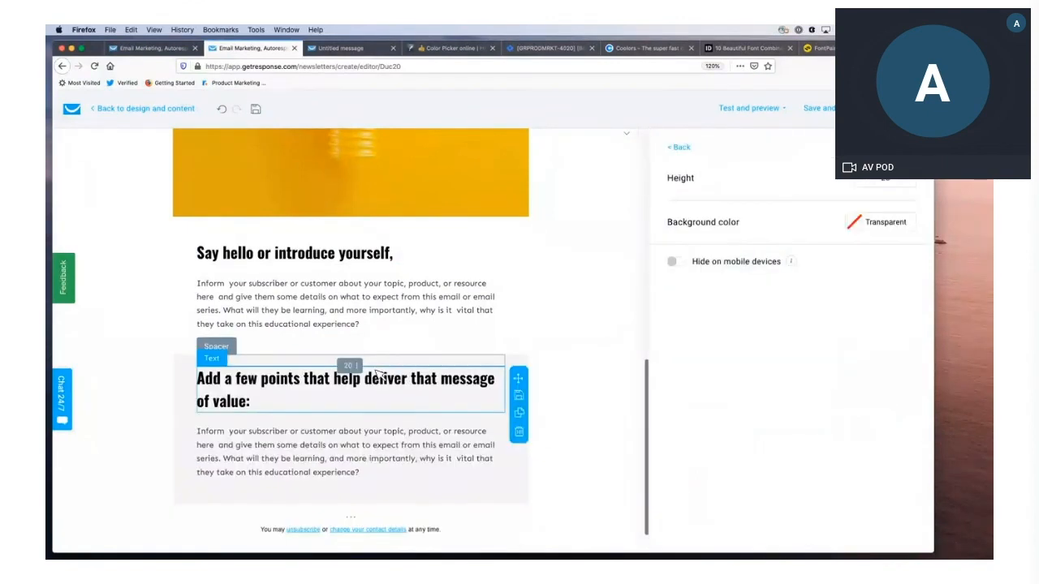
{"action": "left_click", "coordinate": [142, 402]}
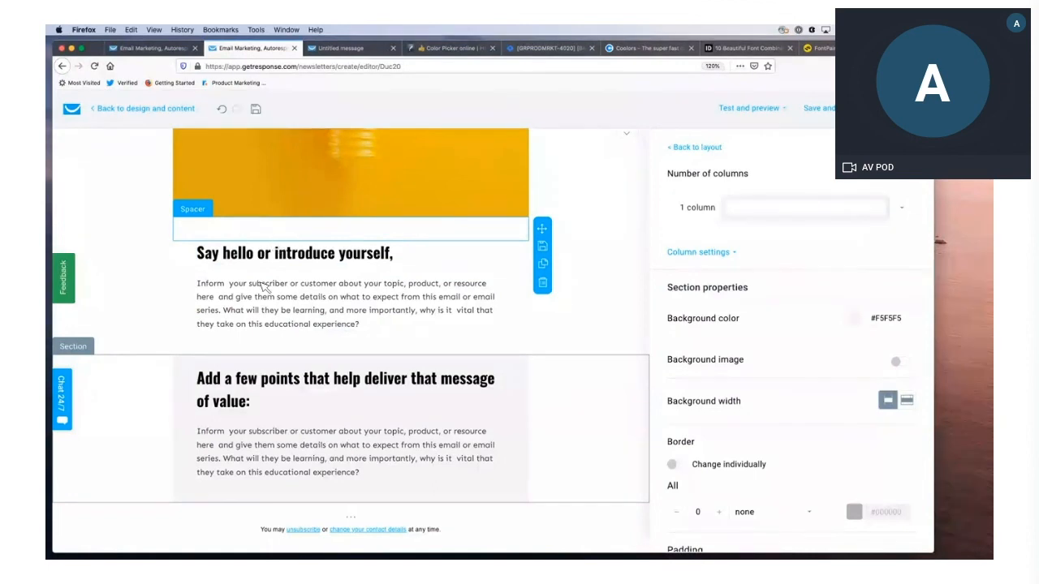
Check the example list in the sample message and replace the grey section's paragraph with "Example 1"
{"action": "left_click", "coordinate": [292, 457]}
{"action": "left_click", "coordinate": [337, 55]}
{"action": "scroll", "coordinate": [412, 322], "scroll_direction": "down", "scroll_amount": 2}
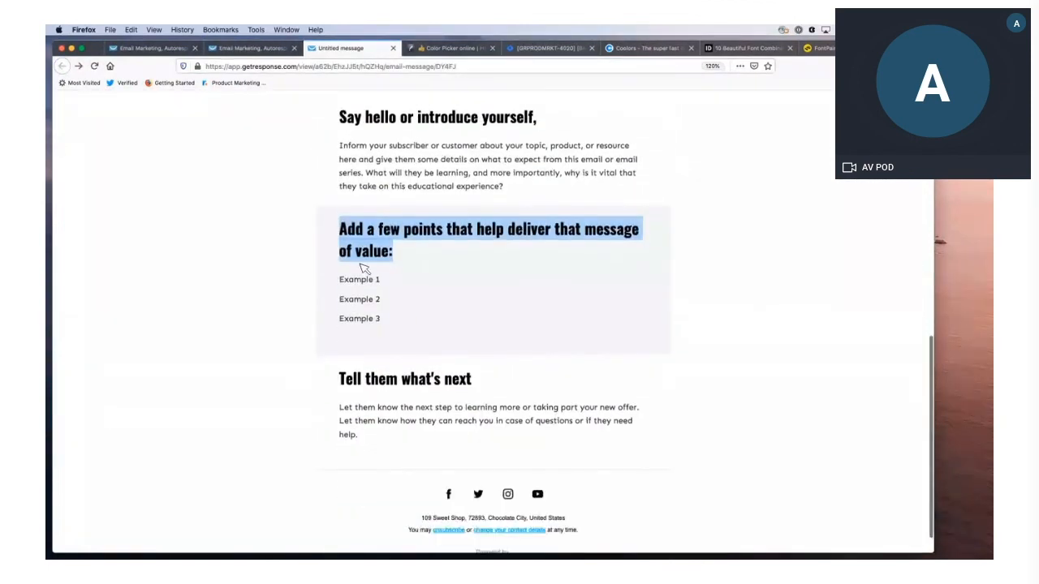
{"action": "left_click", "coordinate": [373, 325]}
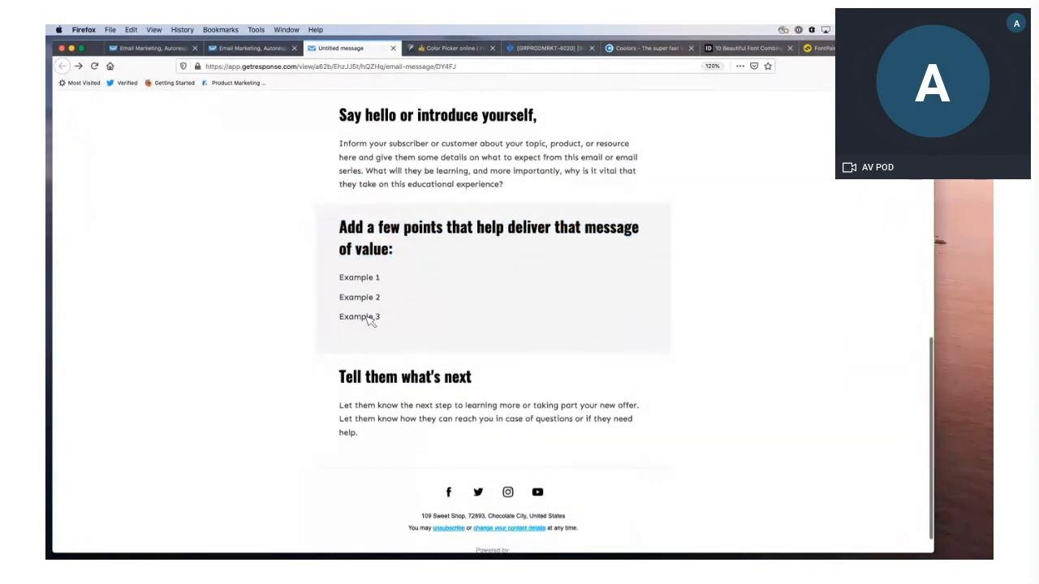
{"action": "left_click", "coordinate": [256, 49]}
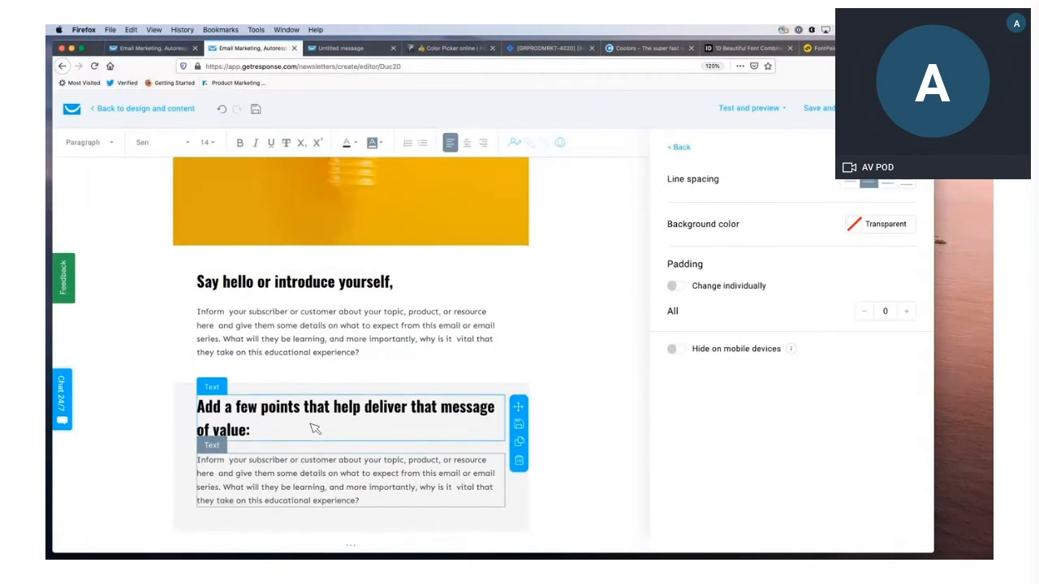
{"action": "scroll", "coordinate": [370, 443], "scroll_direction": "down", "scroll_amount": 2}
{"action": "left_click_drag", "start_coordinate": [360, 437], "coordinate": [232, 397]}
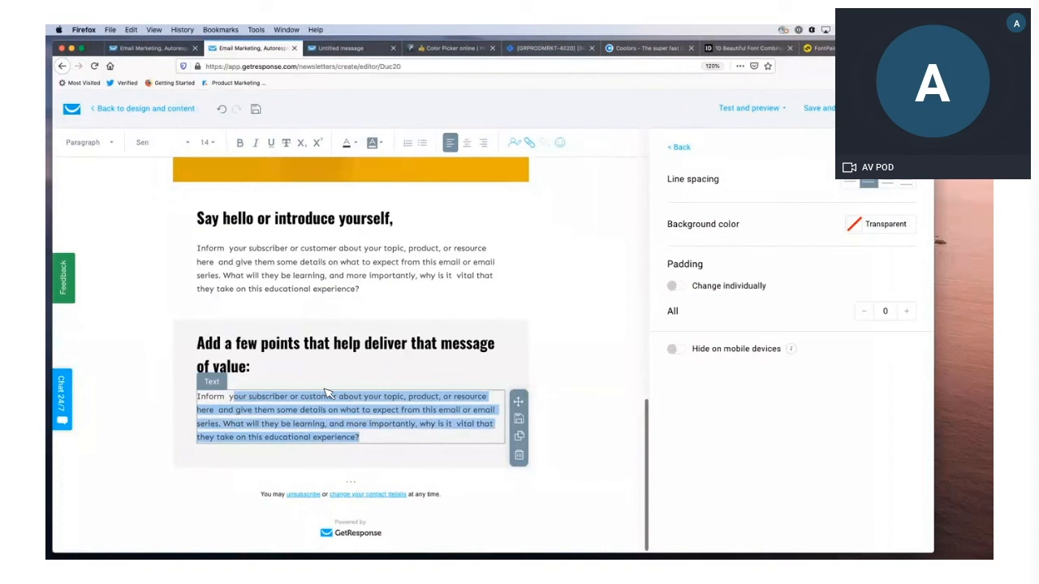
{"action": "type", "text": "Example 1"}
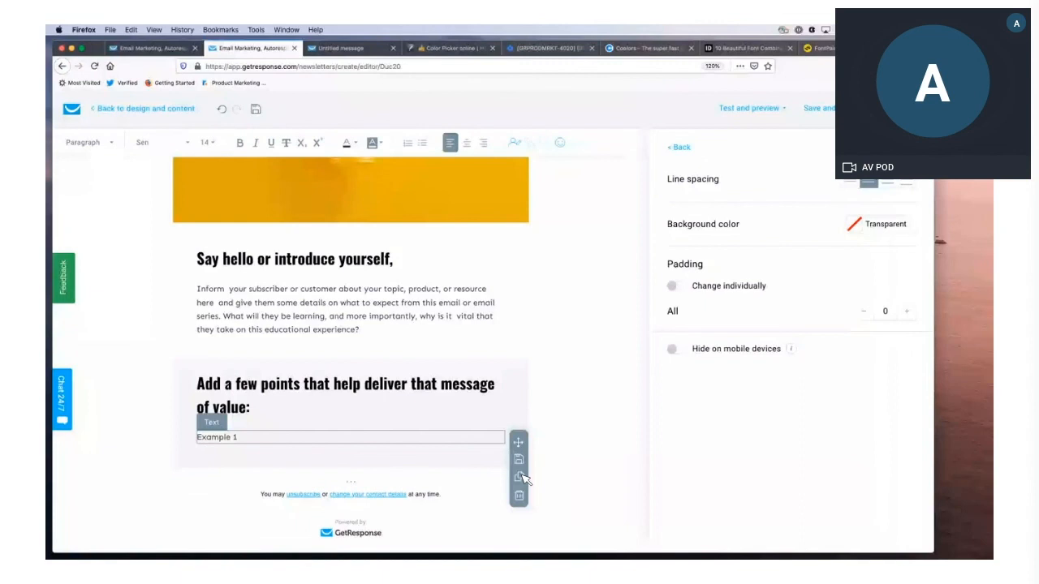
Duplicate the "Example 1" text block twice and change both copies to "Example 2"
{"action": "left_click", "coordinate": [519, 478]}
{"action": "left_click", "coordinate": [519, 478]}
{"action": "key", "text": "BackSpace"}
{"action": "type", "text": "2"}
{"action": "left_click", "coordinate": [246, 464]}
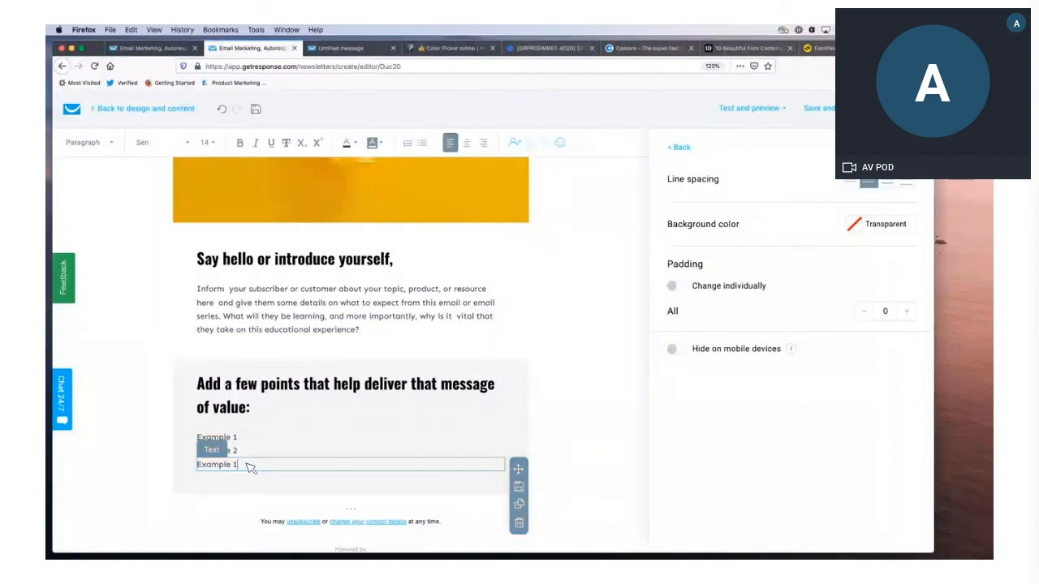
{"action": "key", "text": "BackSpace"}
{"action": "type", "text": "2"}
{"action": "left_click", "coordinate": [146, 388]}
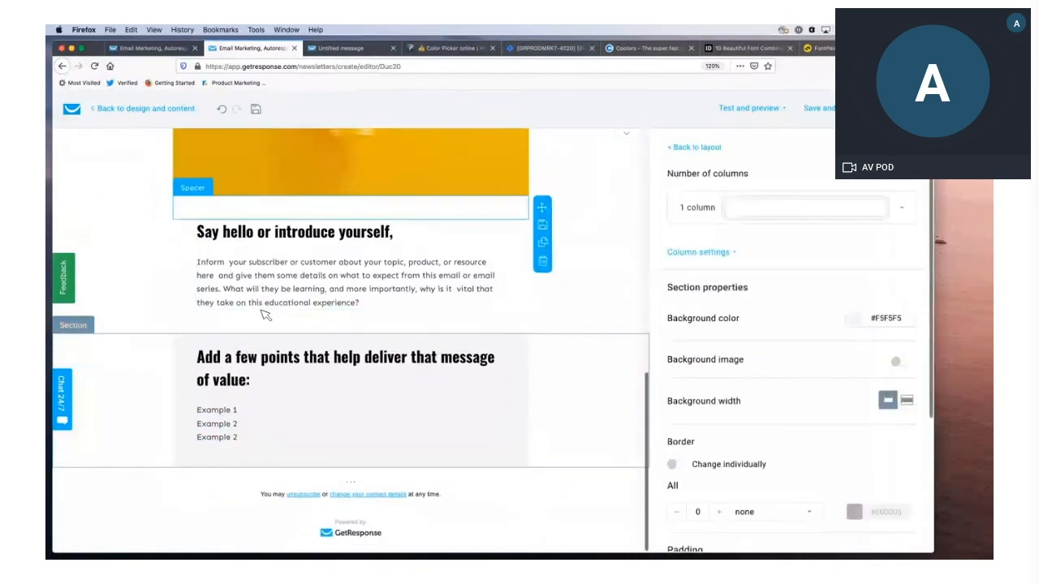
Add a spacer of height 10 below the first example line and place a duplicate of it below the second line
{"action": "left_click", "coordinate": [715, 148]}
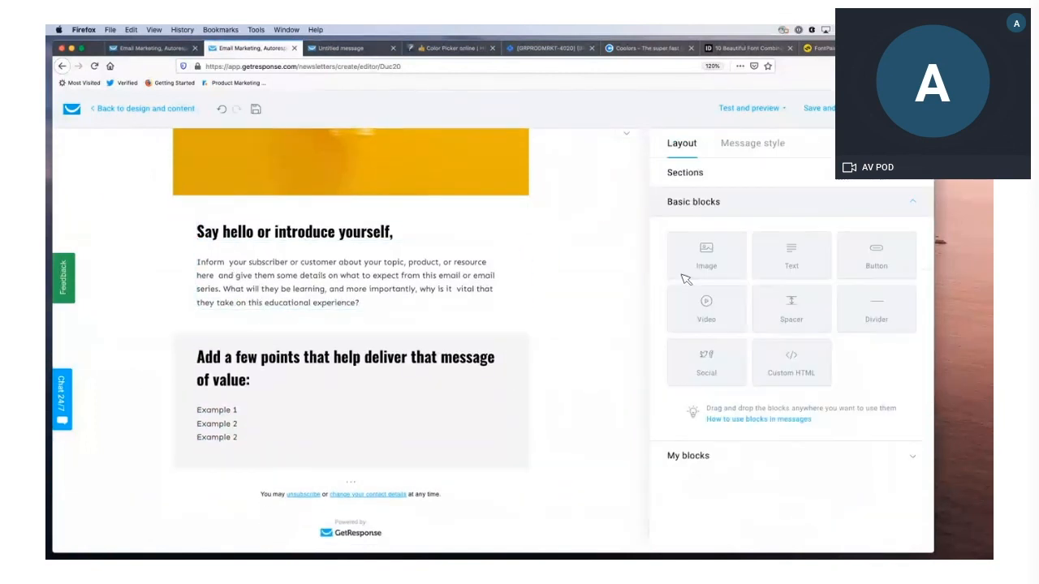
{"action": "left_click_drag", "start_coordinate": [785, 331], "coordinate": [280, 417]}
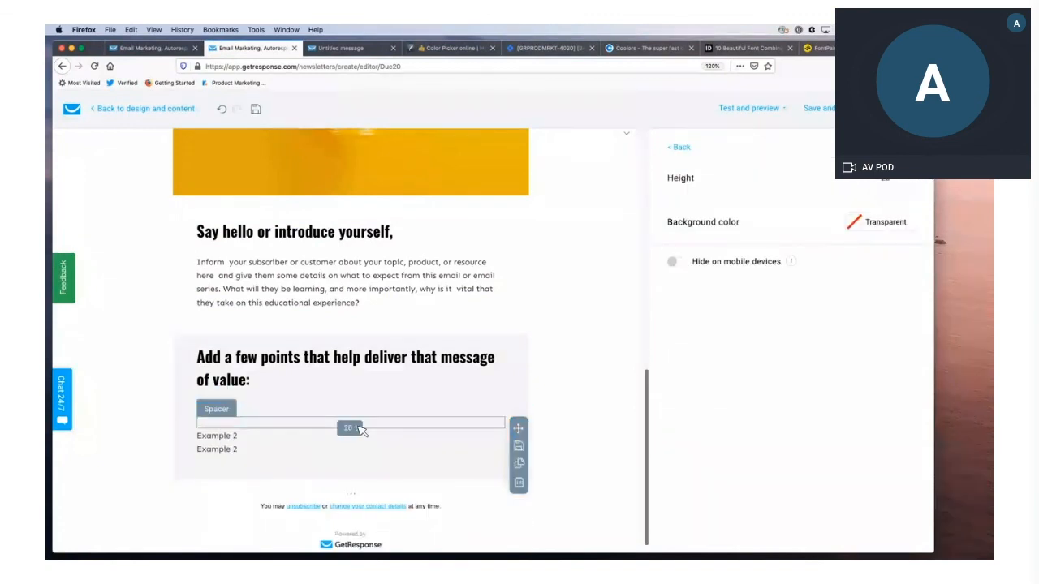
{"action": "left_click_drag", "start_coordinate": [358, 424], "coordinate": [361, 420]}
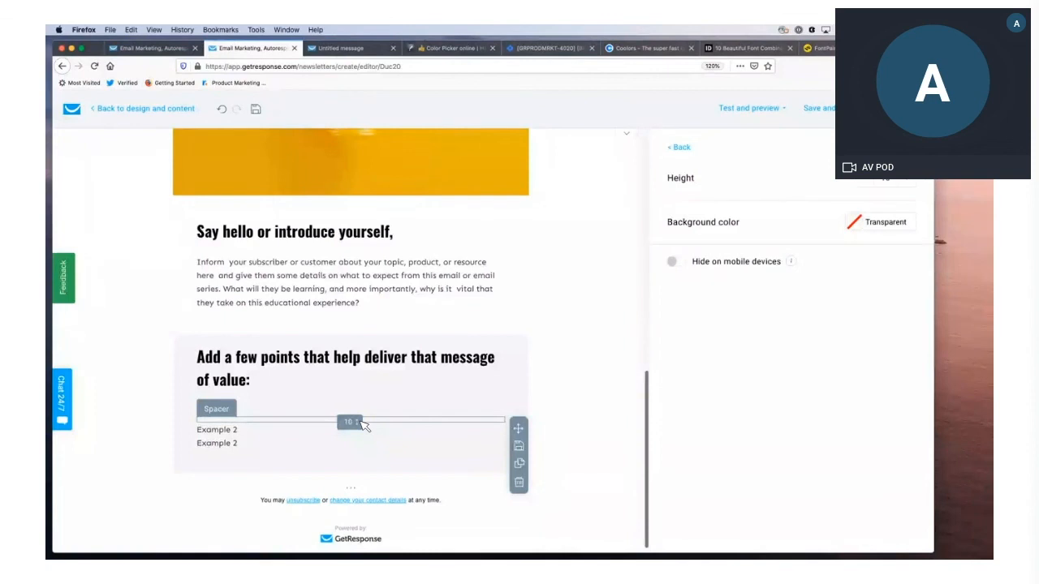
{"action": "left_click", "coordinate": [519, 465]}
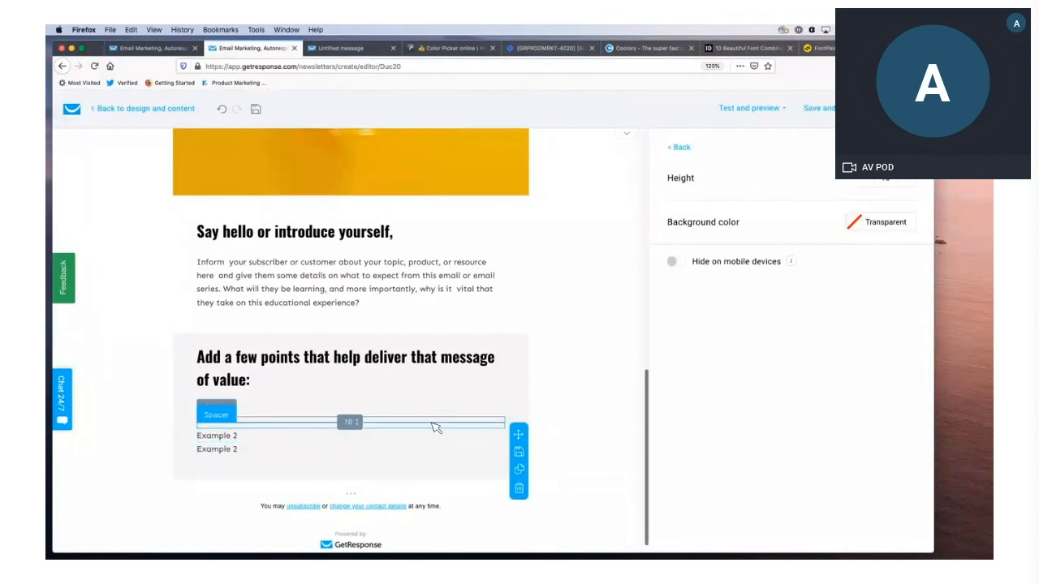
{"action": "left_click_drag", "start_coordinate": [521, 436], "coordinate": [457, 450]}
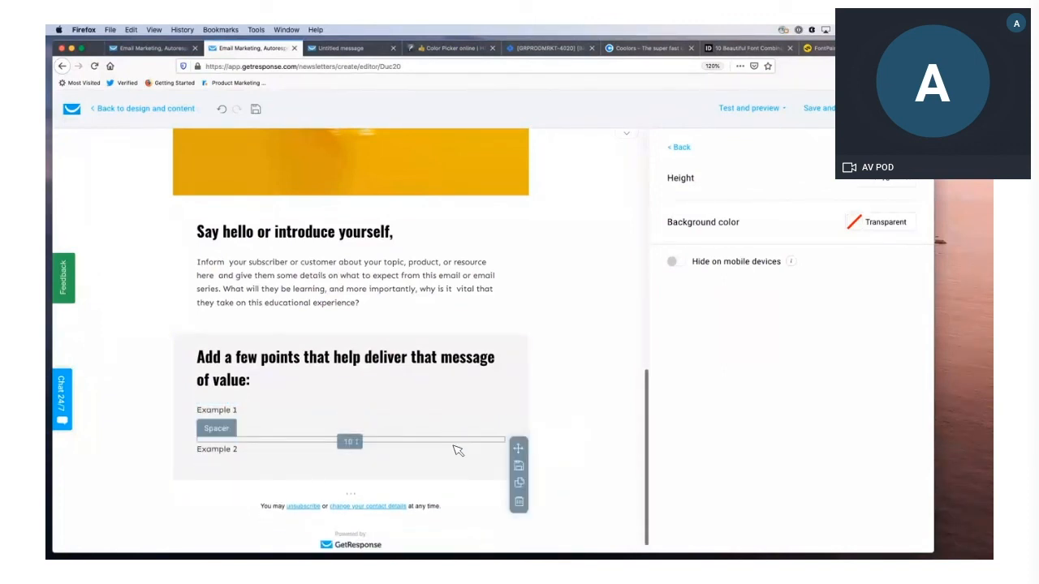
Duplicate the 10-high spacer once more and place the copy below the third example line
{"action": "left_click", "coordinate": [520, 465]}
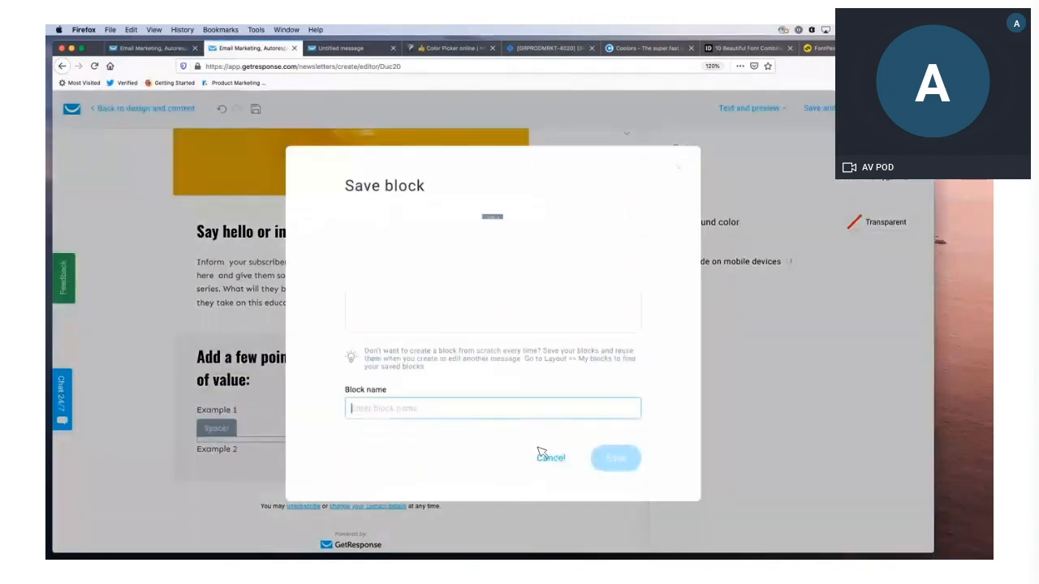
{"action": "left_click", "coordinate": [549, 459]}
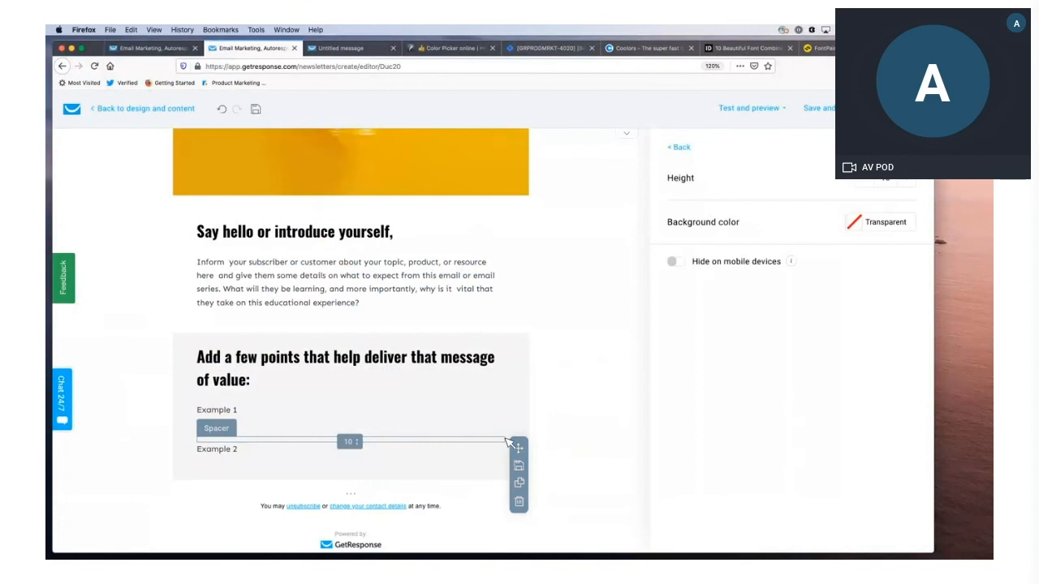
{"action": "left_click", "coordinate": [521, 484]}
{"action": "left_click", "coordinate": [489, 448]}
{"action": "left_click_drag", "start_coordinate": [516, 456], "coordinate": [460, 464]}
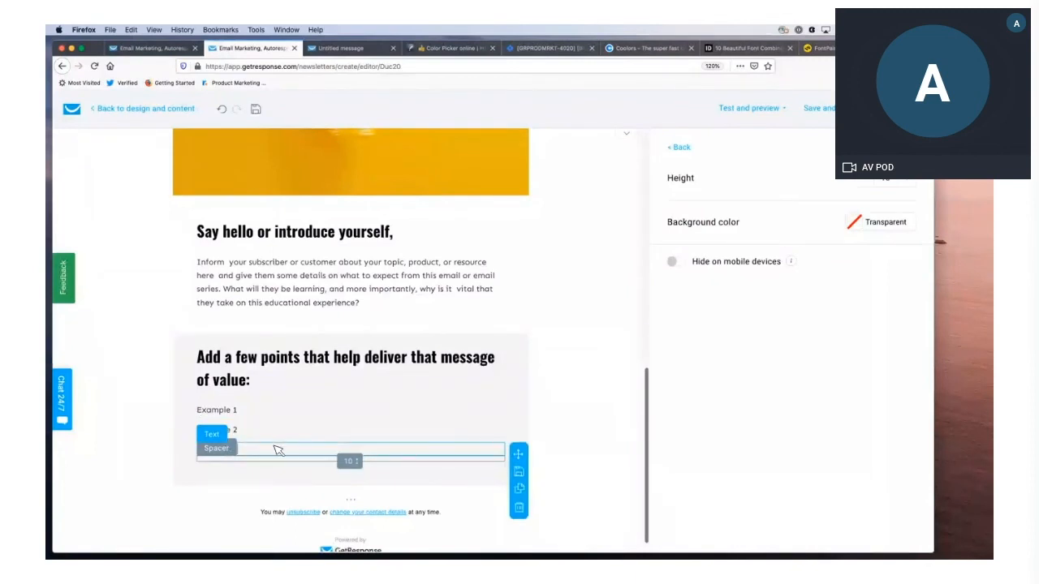
Change the last example line to "Example 3"
{"action": "left_click", "coordinate": [268, 449]}
{"action": "key", "text": "BackSpace"}
{"action": "type", "text": "3"}
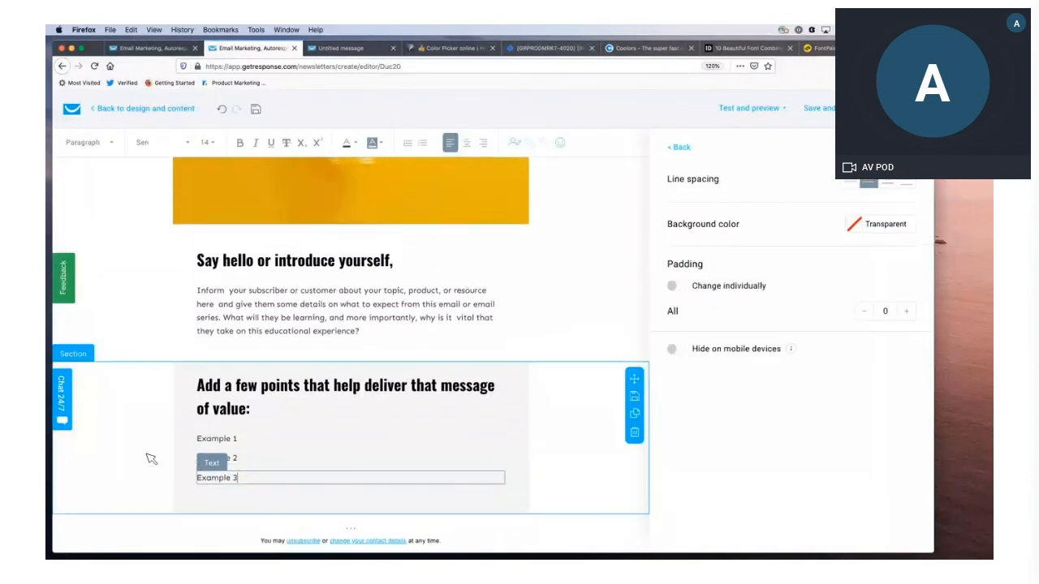
{"action": "left_click", "coordinate": [152, 452]}
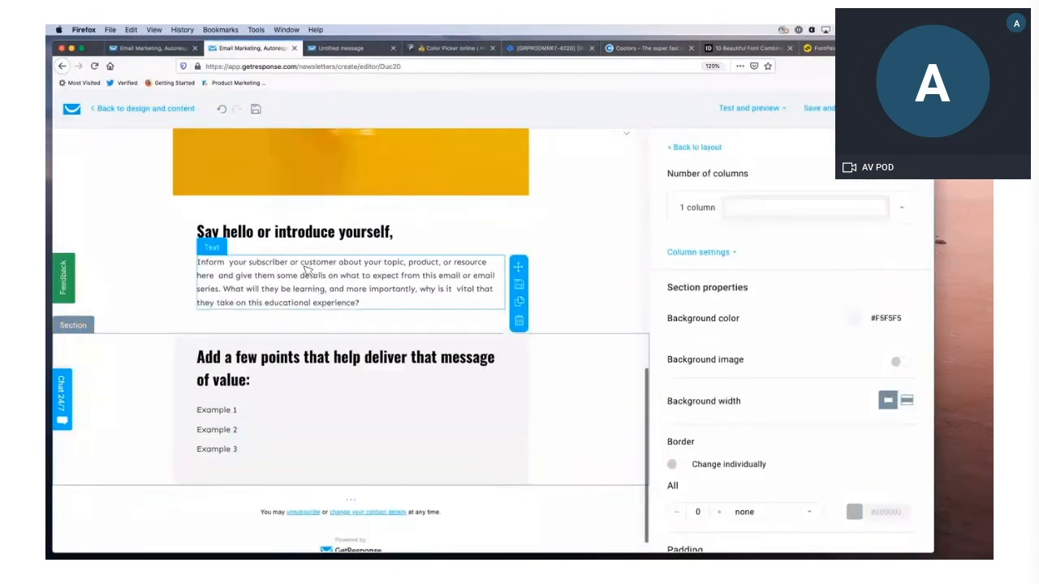
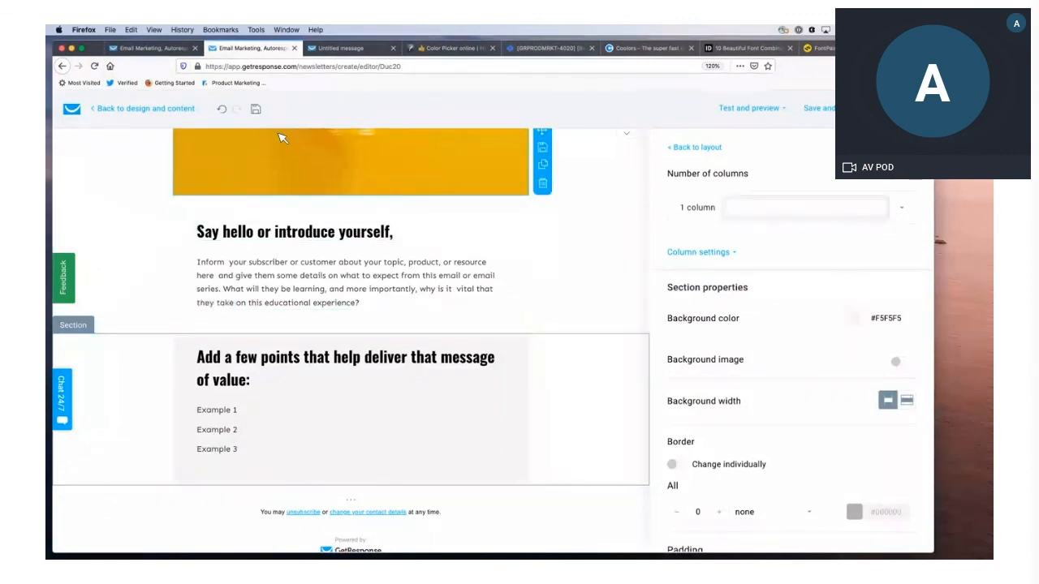
Open the desktop preview of the newsletter message
{"action": "left_click", "coordinate": [767, 109]}
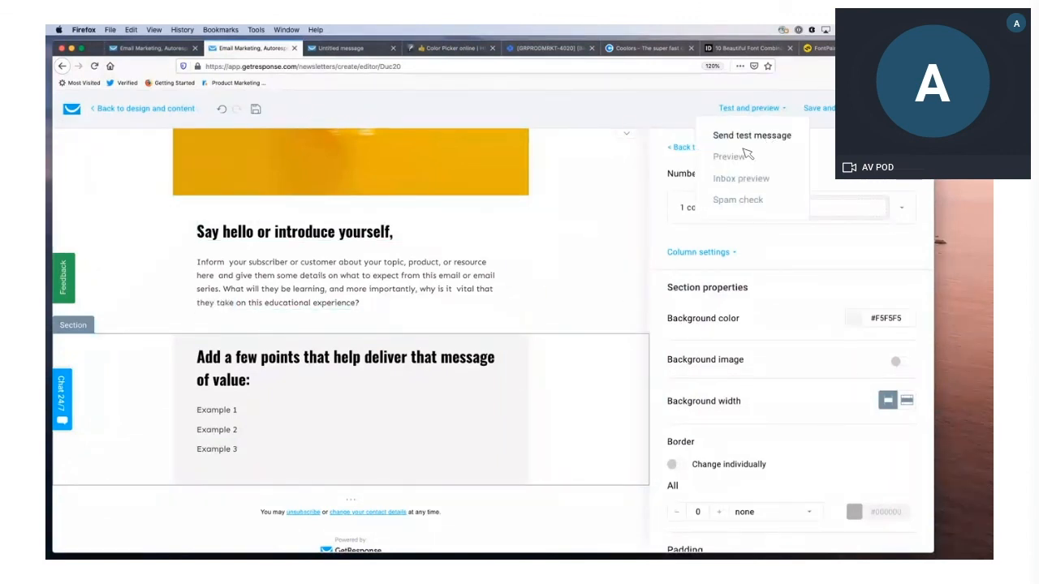
{"action": "left_click", "coordinate": [734, 156]}
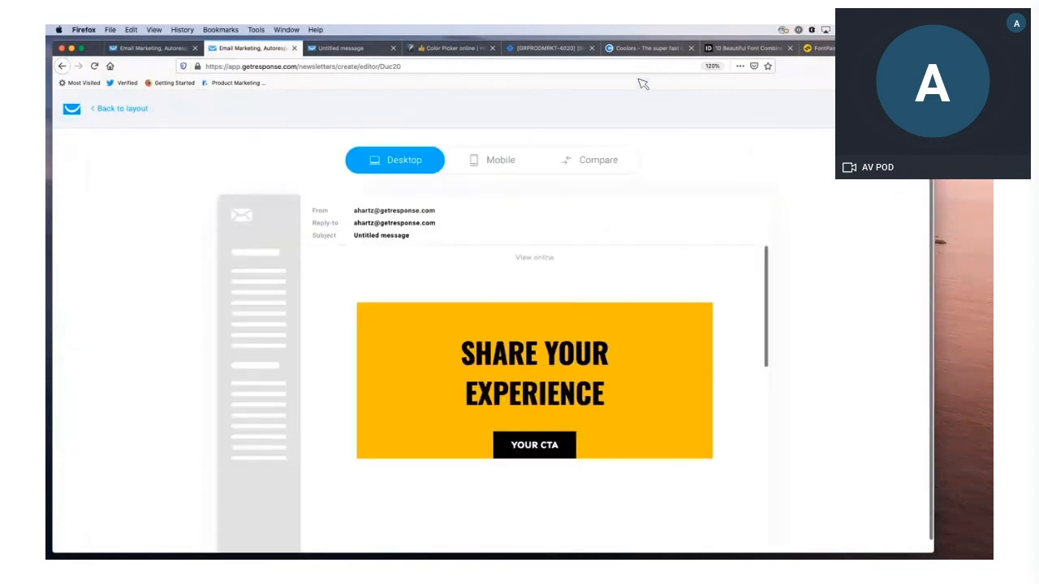
Compare the newsletter's desktop and mobile previews side by side down to the mobile footer, and return to the layout editor
{"action": "left_click", "coordinate": [597, 160]}
{"action": "scroll", "coordinate": [714, 324], "scroll_direction": "down", "scroll_amount": 2}
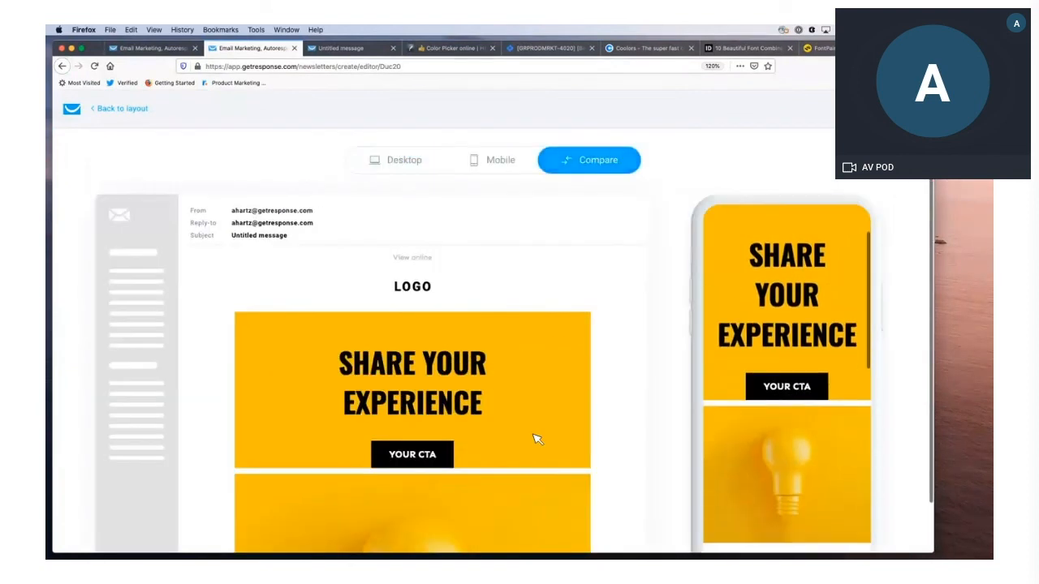
{"action": "scroll", "coordinate": [523, 418], "scroll_direction": "down", "scroll_amount": 3}
{"action": "scroll", "coordinate": [743, 421], "scroll_direction": "down", "scroll_amount": 2}
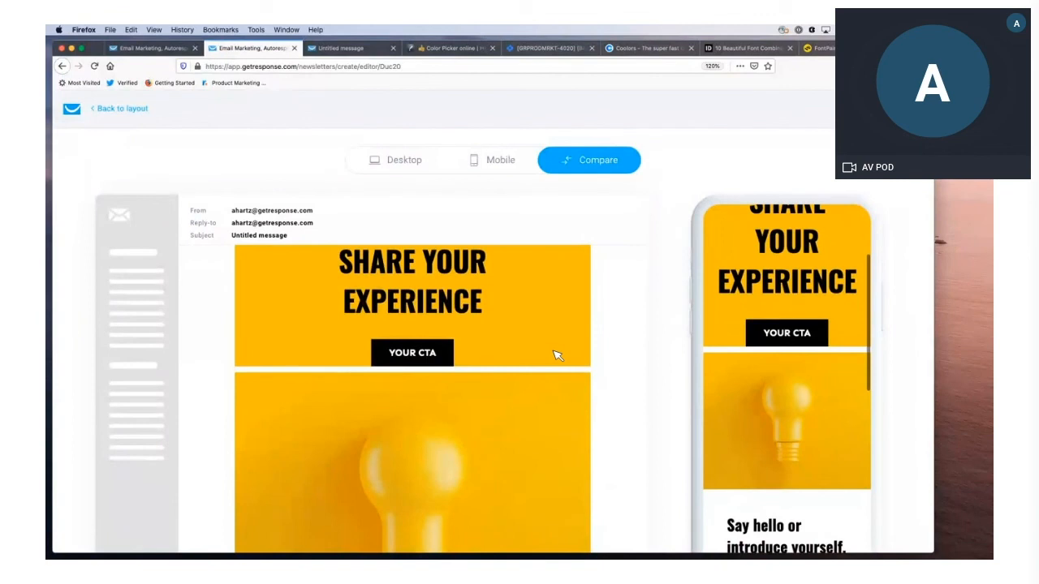
{"action": "scroll", "coordinate": [552, 360], "scroll_direction": "up", "scroll_amount": 1}
{"action": "scroll", "coordinate": [807, 412], "scroll_direction": "down", "scroll_amount": 10}
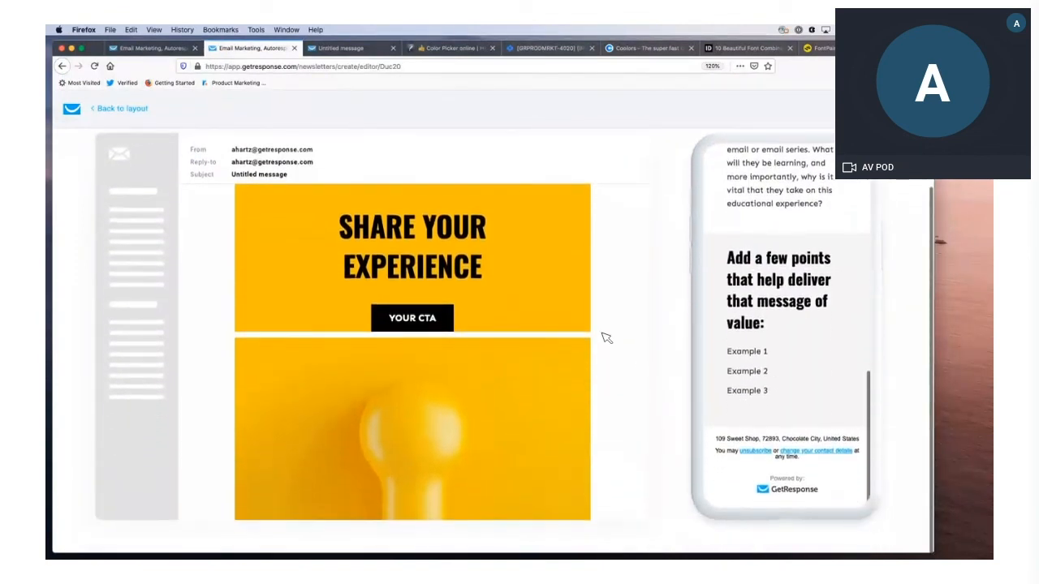
{"action": "scroll", "coordinate": [341, 260], "scroll_direction": "up", "scroll_amount": 4}
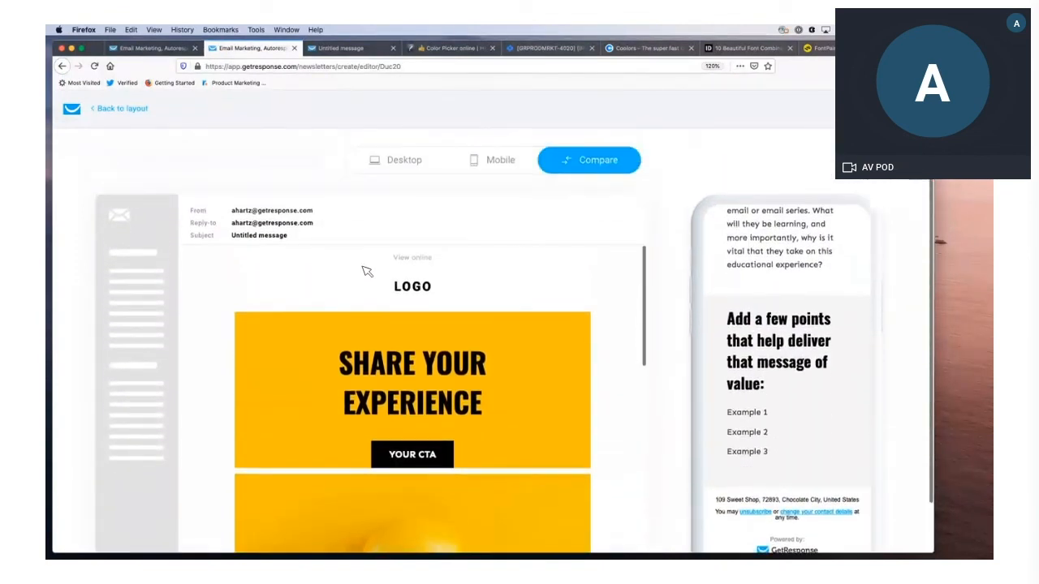
{"action": "left_click", "coordinate": [114, 109]}
Reopen the message preview in the comparison view, check the header and image area in both versions, and go back to editing
{"action": "scroll", "coordinate": [437, 277], "scroll_direction": "up", "scroll_amount": 5}
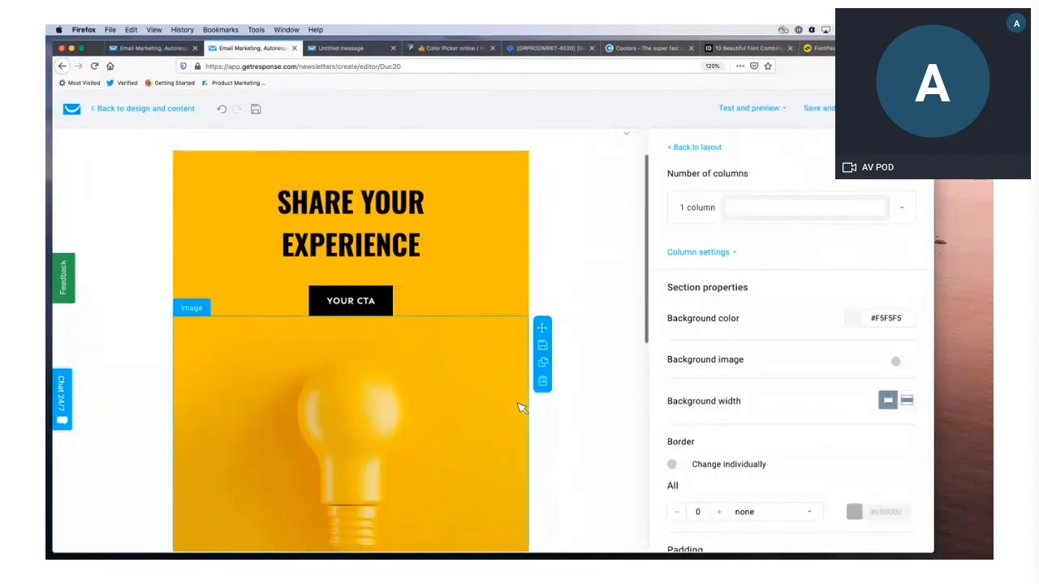
{"action": "scroll", "coordinate": [519, 398], "scroll_direction": "down", "scroll_amount": 6}
{"action": "scroll", "coordinate": [457, 208], "scroll_direction": "up", "scroll_amount": 6}
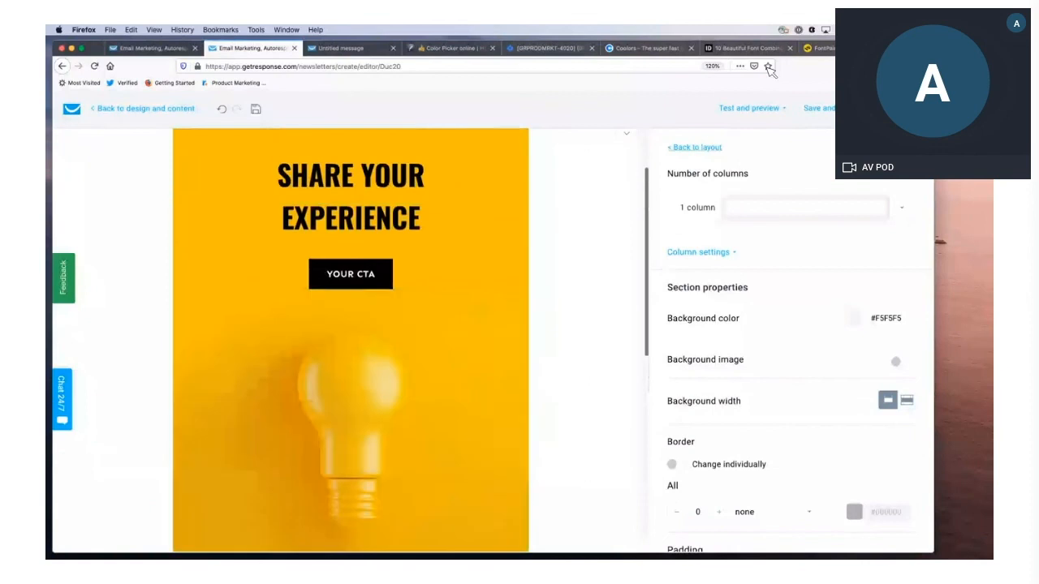
{"action": "left_click", "coordinate": [748, 108]}
{"action": "left_click", "coordinate": [733, 157]}
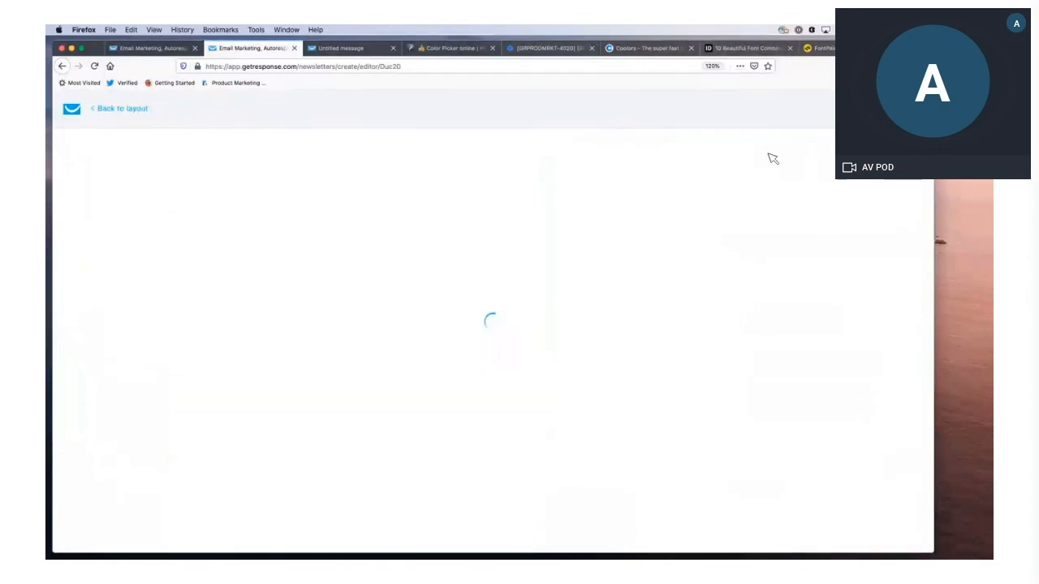
{"action": "left_click", "coordinate": [593, 160]}
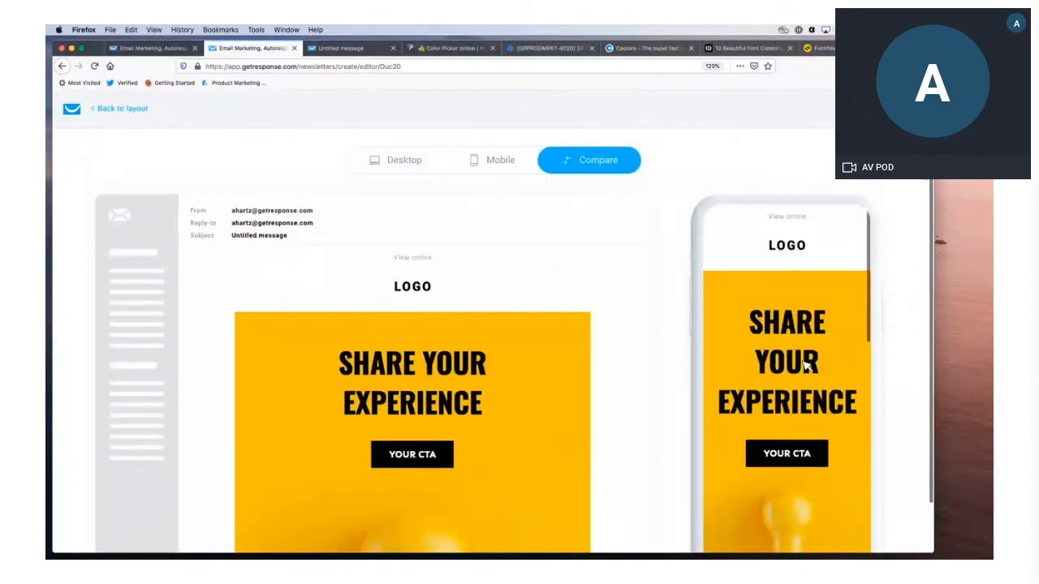
{"action": "scroll", "coordinate": [795, 365], "scroll_direction": "down", "scroll_amount": 10}
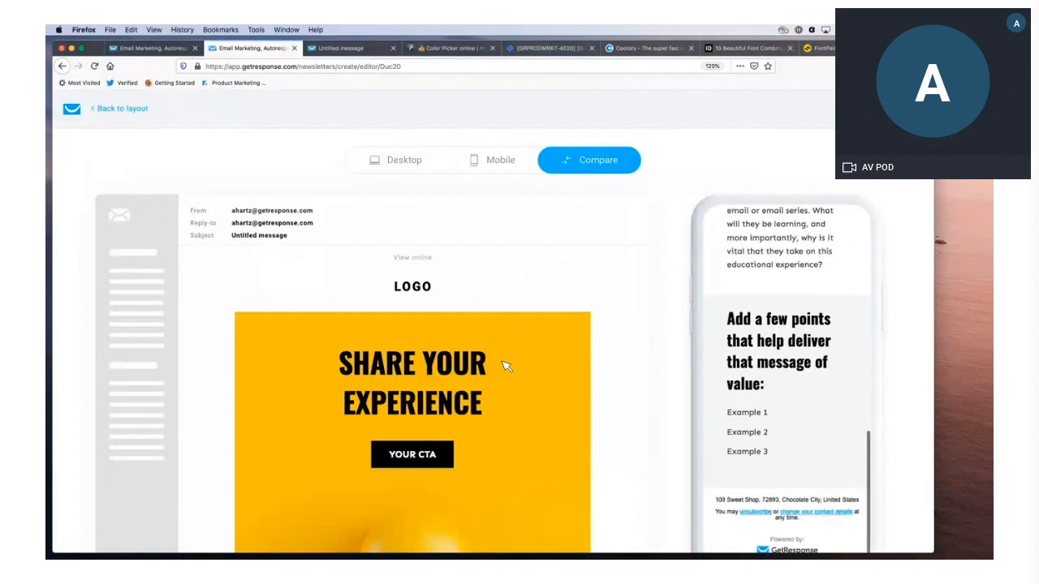
{"action": "scroll", "coordinate": [475, 341], "scroll_direction": "down", "scroll_amount": 2}
{"action": "scroll", "coordinate": [476, 341], "scroll_direction": "down", "scroll_amount": 3}
{"action": "left_click", "coordinate": [104, 109]}
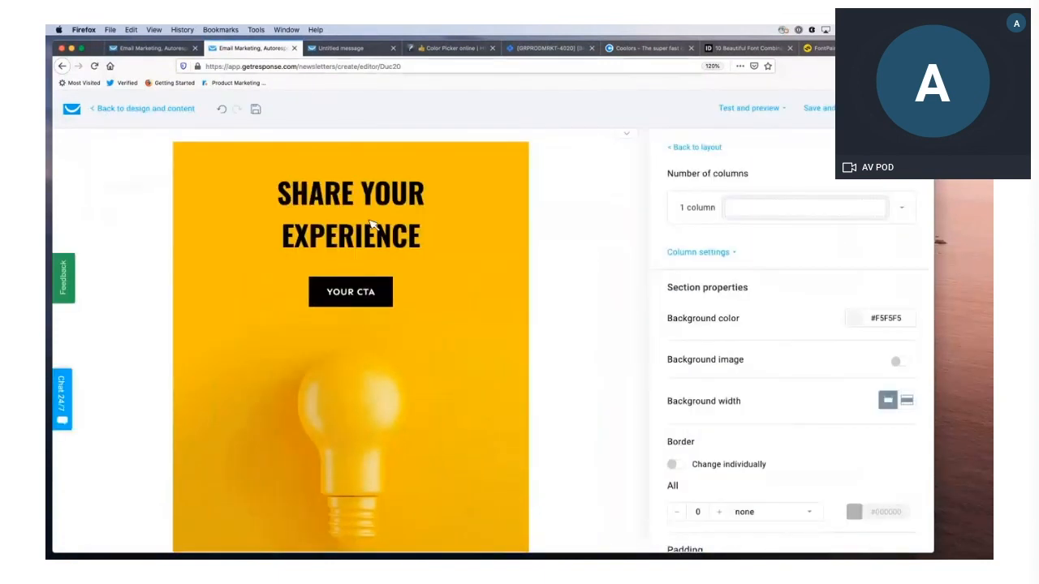
Duplicate the "Say hello or introduce yourself," section and move the grey examples section between the original and its copy
{"action": "scroll", "coordinate": [365, 294], "scroll_direction": "up", "scroll_amount": 2}
{"action": "scroll", "coordinate": [355, 322], "scroll_direction": "down", "scroll_amount": 5}
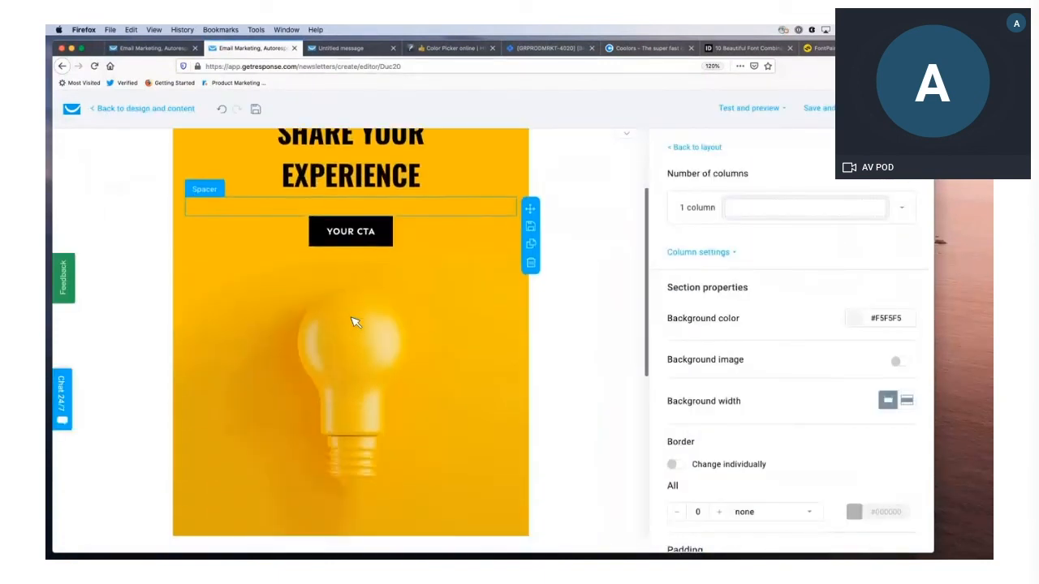
{"action": "scroll", "coordinate": [354, 323], "scroll_direction": "down", "scroll_amount": 2}
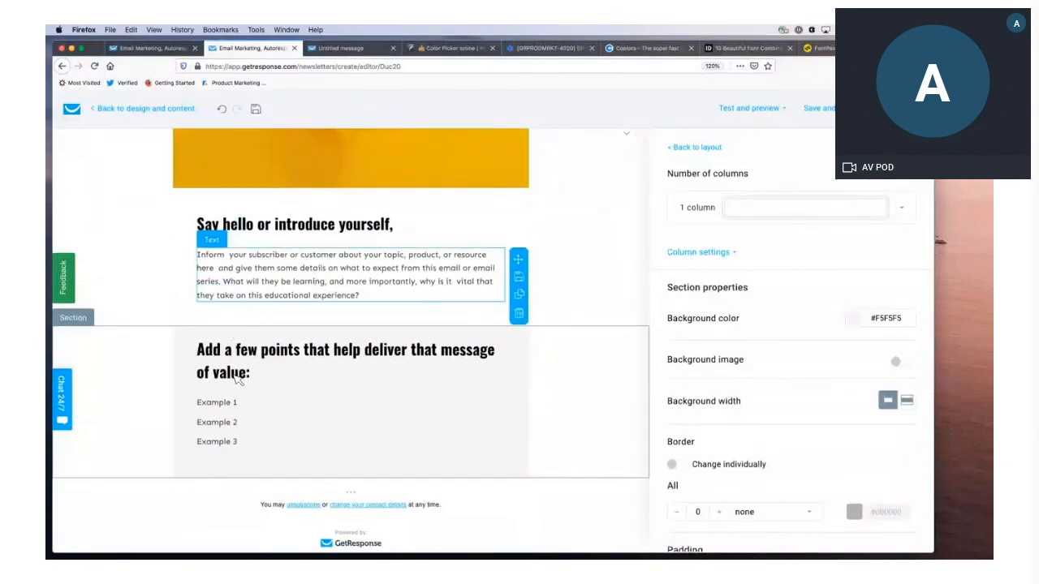
{"action": "scroll", "coordinate": [231, 317], "scroll_direction": "down", "scroll_amount": 1}
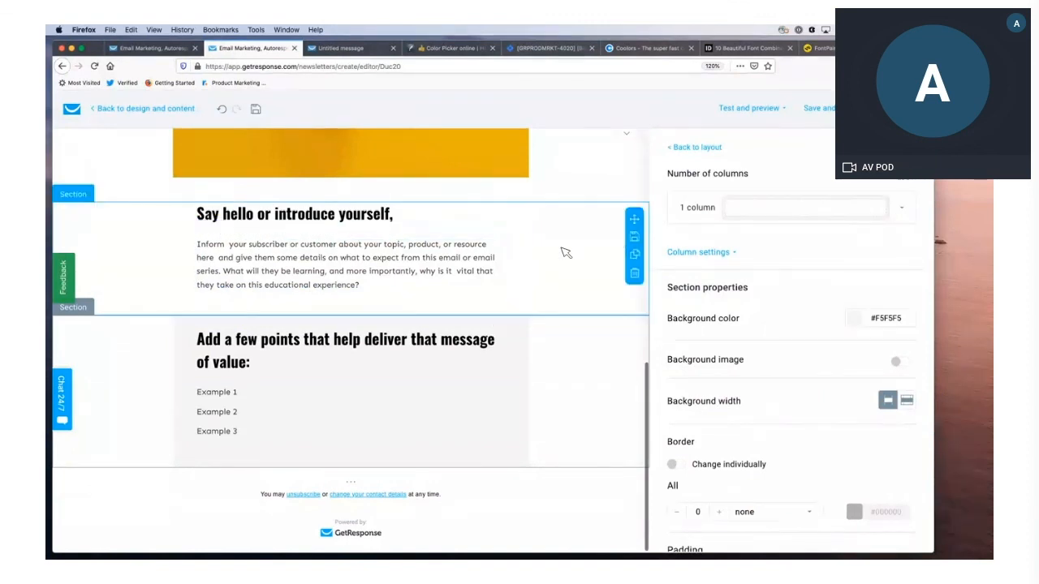
{"action": "left_click", "coordinate": [358, 48]}
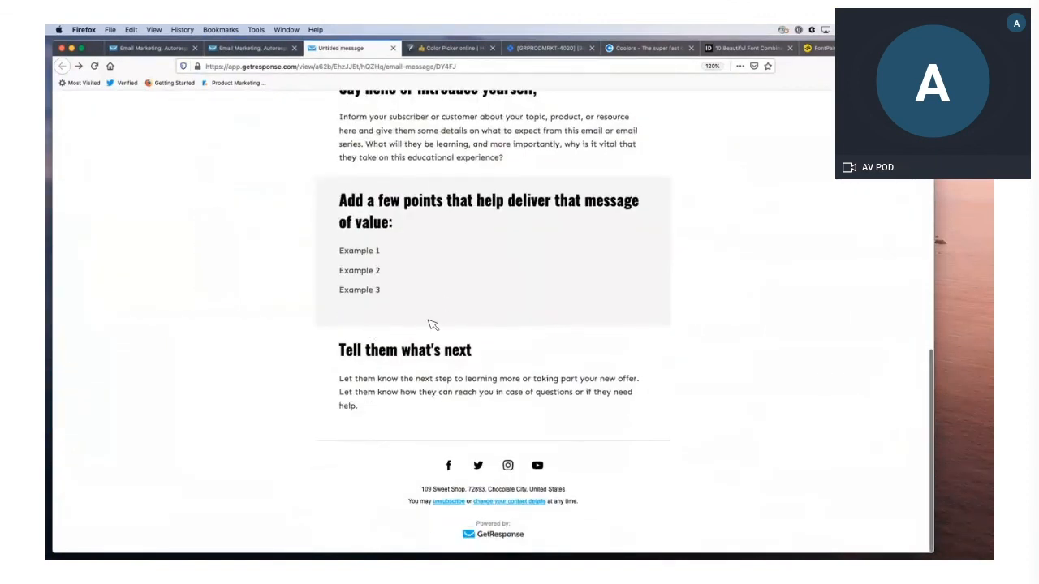
{"action": "left_click", "coordinate": [258, 49]}
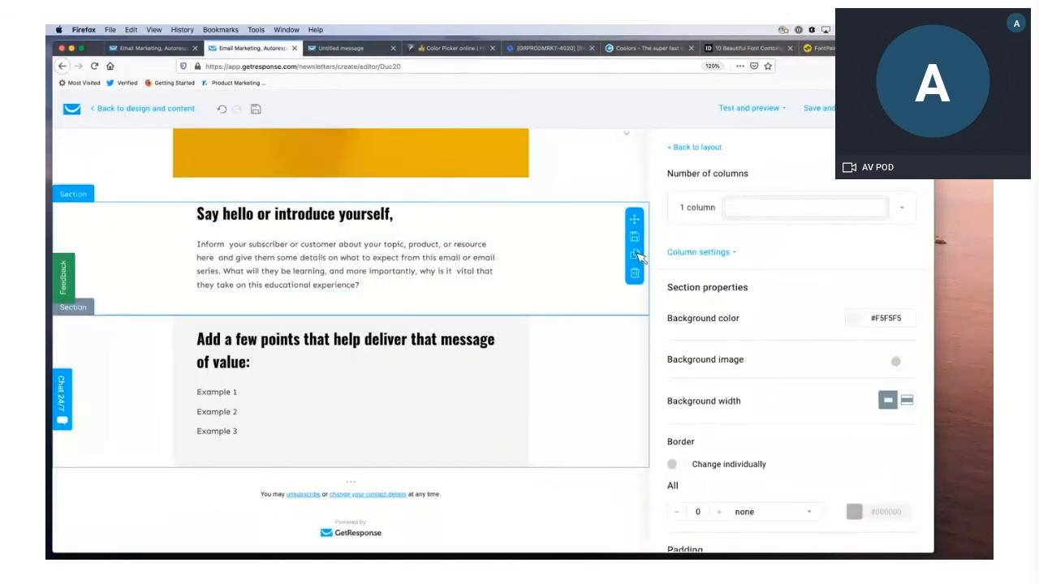
{"action": "left_click", "coordinate": [634, 254]}
{"action": "scroll", "coordinate": [473, 288], "scroll_direction": "down", "scroll_amount": 2}
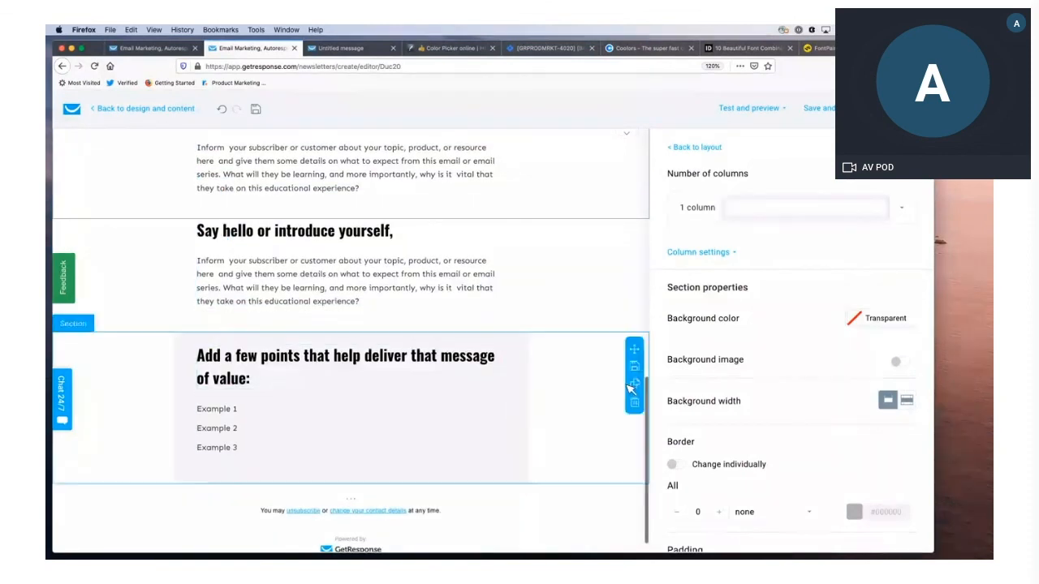
{"action": "left_click_drag", "start_coordinate": [634, 349], "coordinate": [607, 207]}
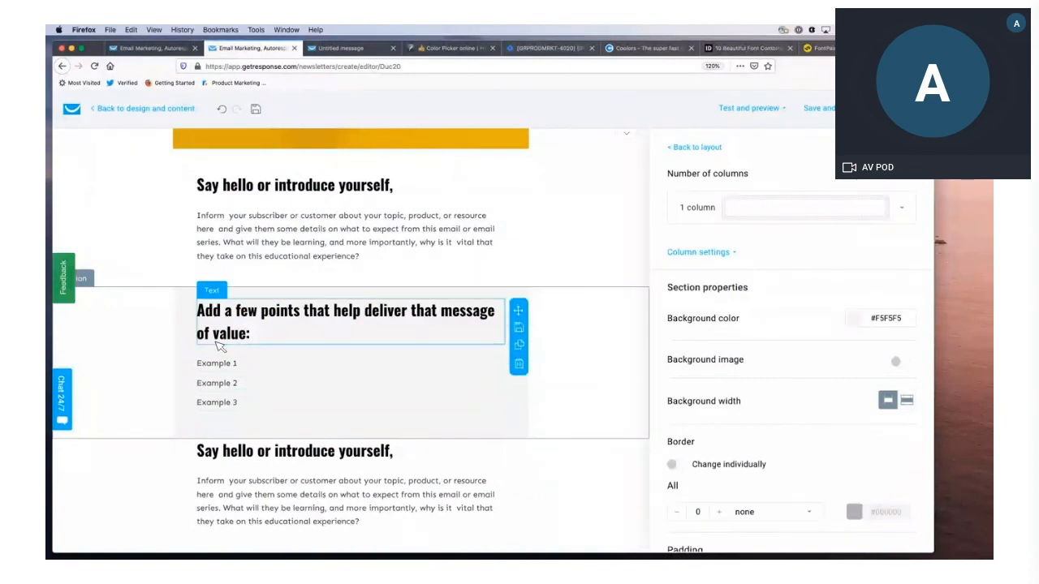
Replace the duplicated section's heading with "Tell them what's next", copied from the sample message
{"action": "left_click", "coordinate": [370, 49]}
{"action": "left_click_drag", "start_coordinate": [473, 354], "coordinate": [344, 350]}
{"action": "key", "text": "ctrl+c"}
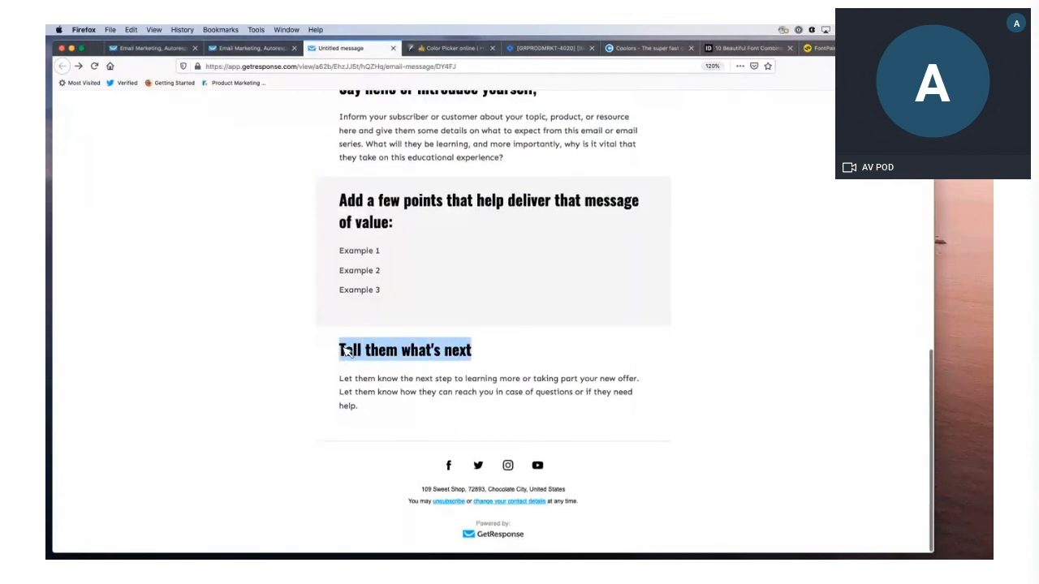
{"action": "left_click", "coordinate": [268, 49]}
{"action": "scroll", "coordinate": [301, 448], "scroll_direction": "down", "scroll_amount": 2}
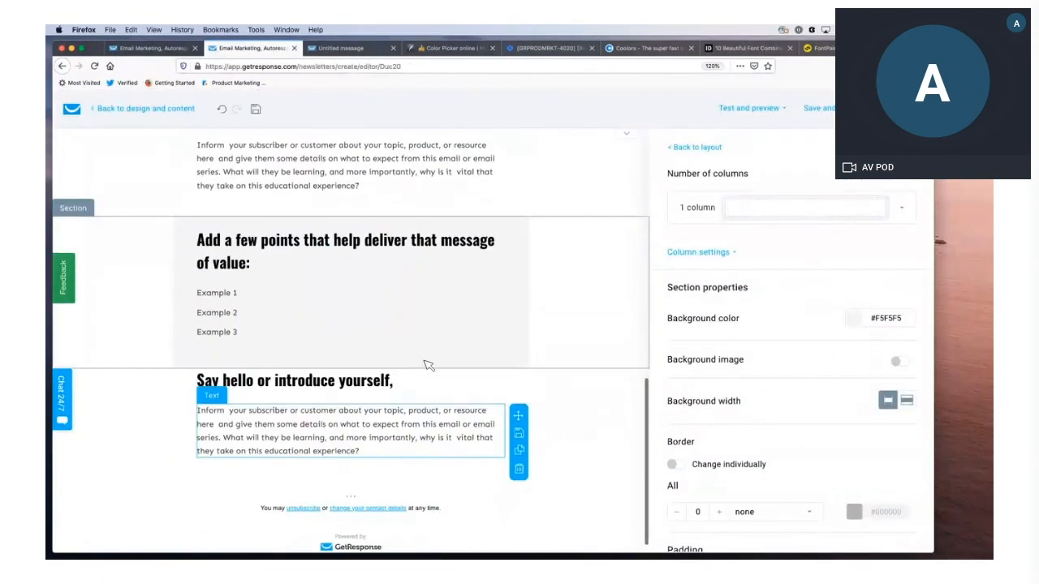
{"action": "left_click", "coordinate": [385, 390]}
{"action": "left_click_drag", "start_coordinate": [396, 409], "coordinate": [225, 406]}
{"action": "key", "text": "ctrl+v"}
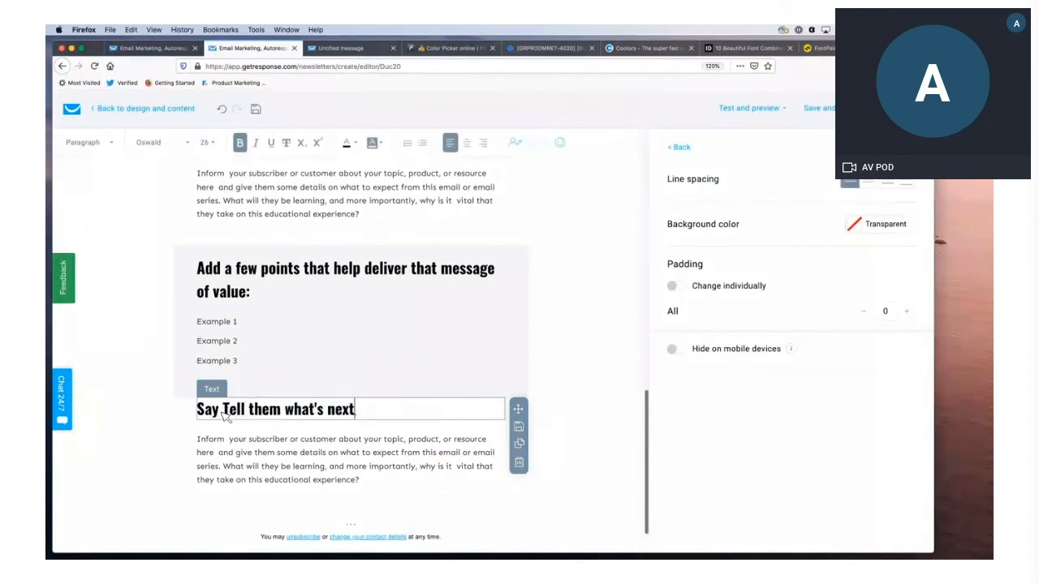
{"action": "left_click_drag", "start_coordinate": [221, 410], "coordinate": [197, 410]}
{"action": "key", "text": "BackSpace"}
{"action": "left_click", "coordinate": [337, 415]}
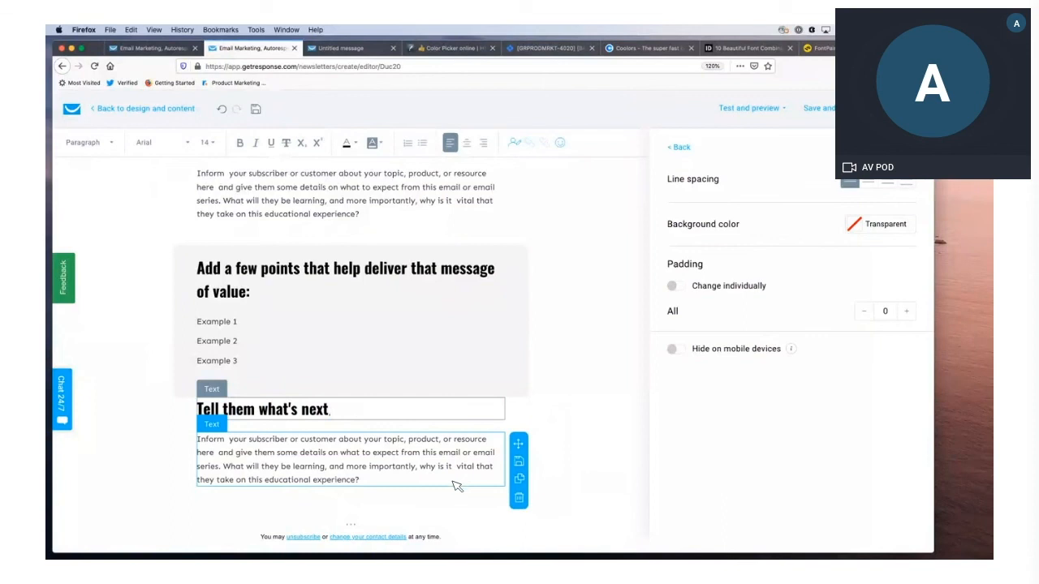
Add a spacer block above the "Tell them what's next" heading
{"action": "left_click", "coordinate": [157, 466]}
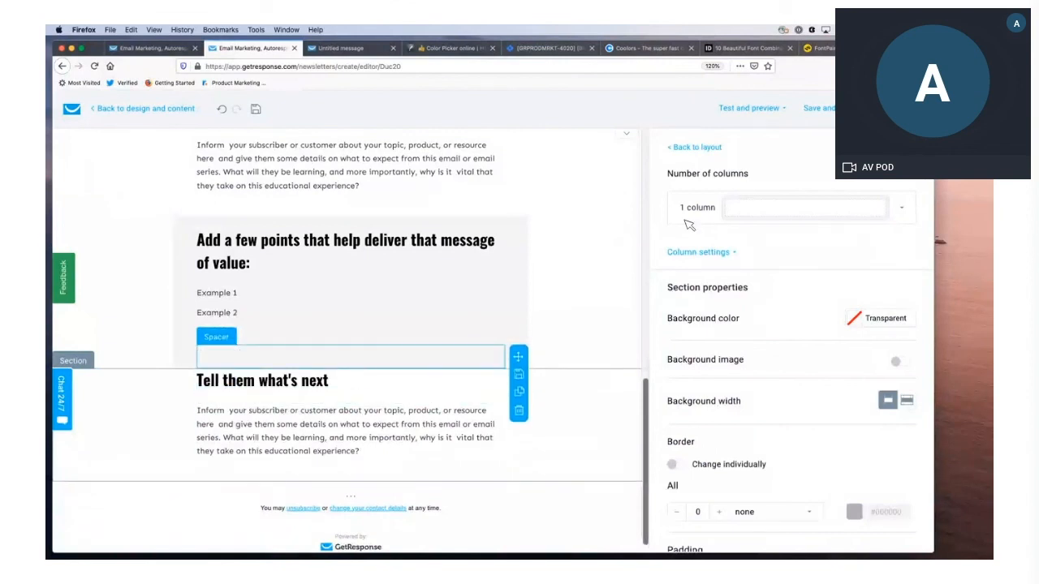
{"action": "left_click", "coordinate": [702, 149]}
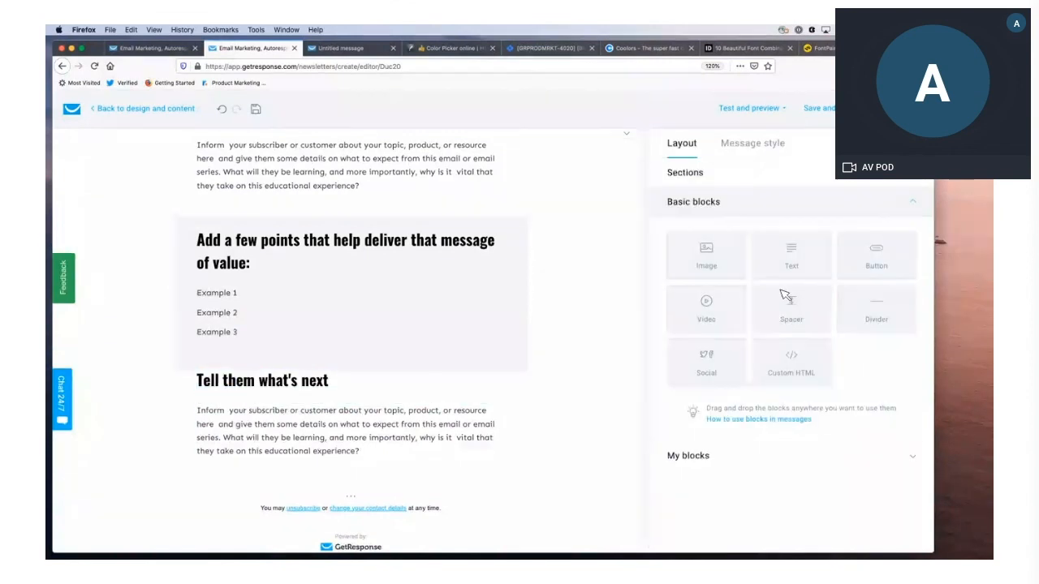
{"action": "left_click_drag", "start_coordinate": [783, 323], "coordinate": [408, 412]}
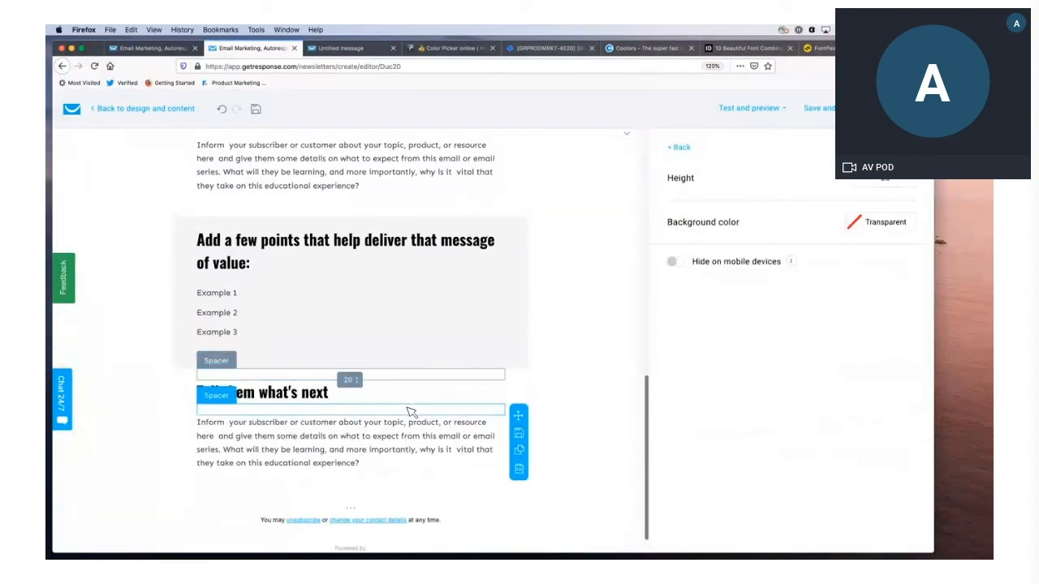
{"action": "left_click", "coordinate": [86, 329]}
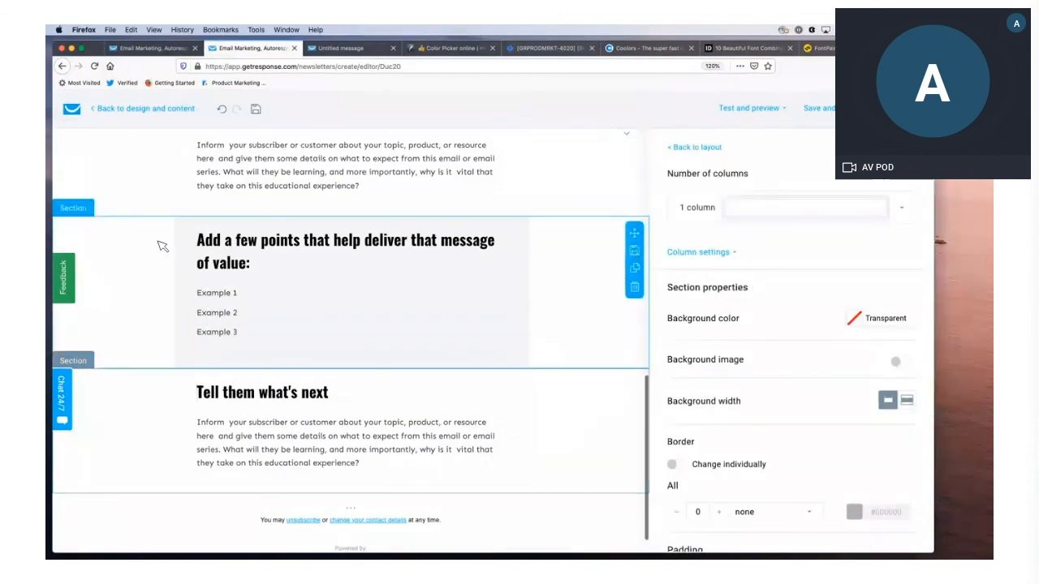
Copy the sample's paragraph beginning "Let them know the next step" and paste it over the body text following "Inform" in the last section
{"action": "left_click", "coordinate": [340, 48]}
{"action": "left_click_drag", "start_coordinate": [359, 406], "coordinate": [339, 378]}
{"action": "key", "text": "super+c"}
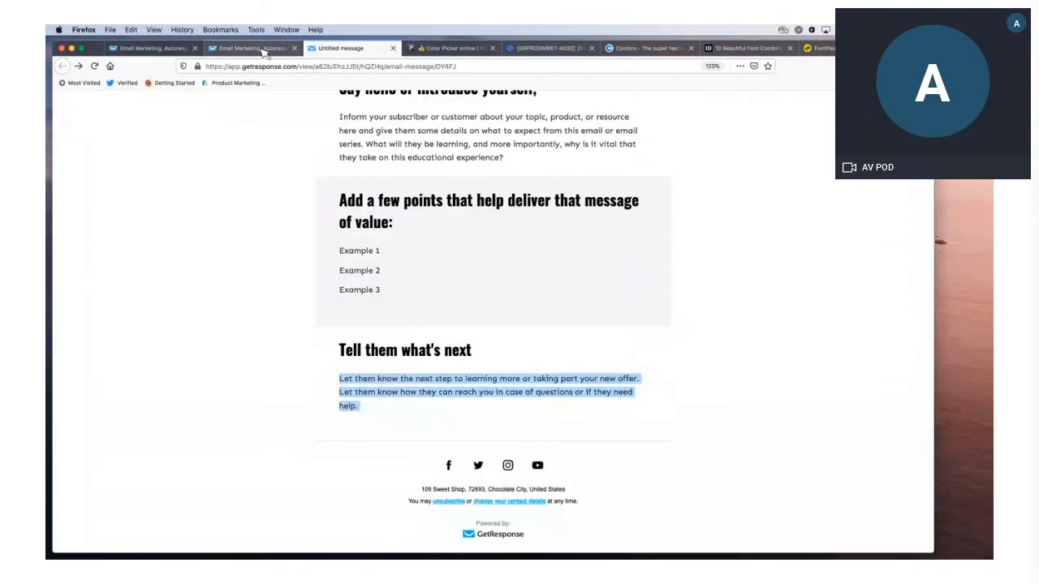
{"action": "left_click", "coordinate": [262, 50]}
{"action": "left_click", "coordinate": [366, 462]}
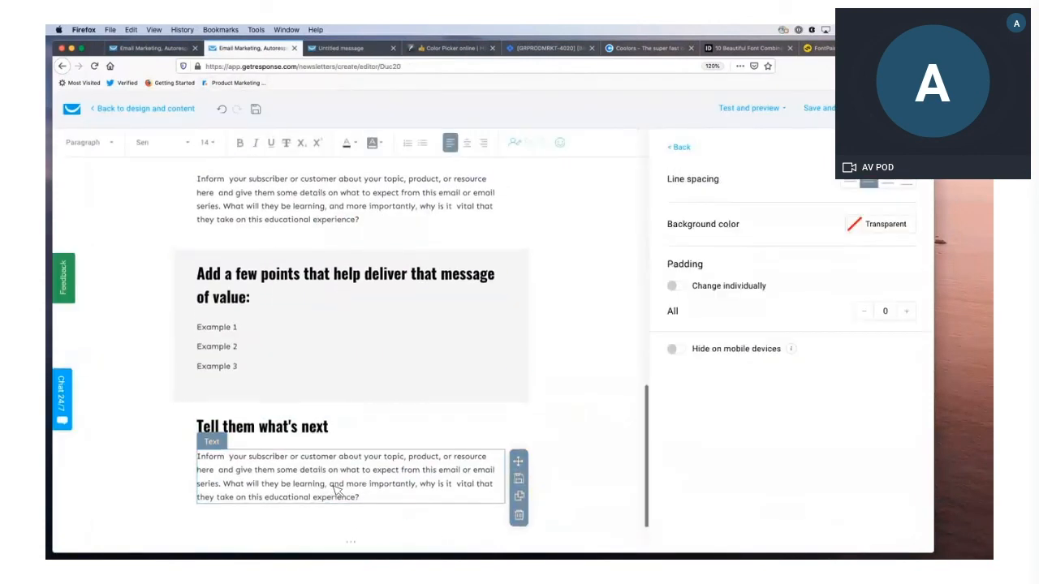
{"action": "left_click_drag", "start_coordinate": [359, 497], "coordinate": [228, 456]}
{"action": "key", "text": "BackSpace"}
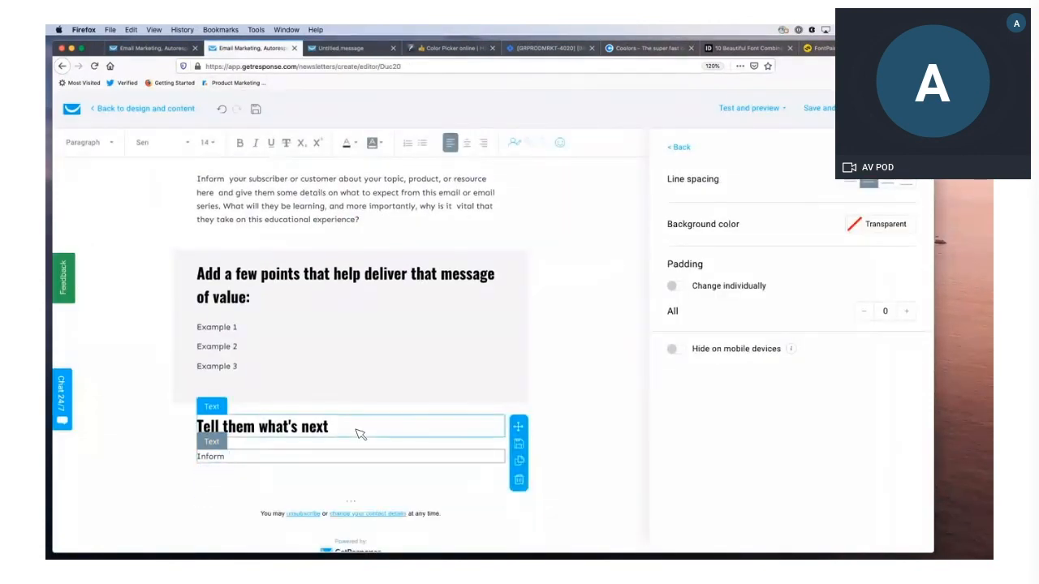
{"action": "key", "text": "super+v"}
Delete the leftover word "Inform" from the start of the "Tell them what's next" paragraph
{"action": "key", "text": "BackSpace"}
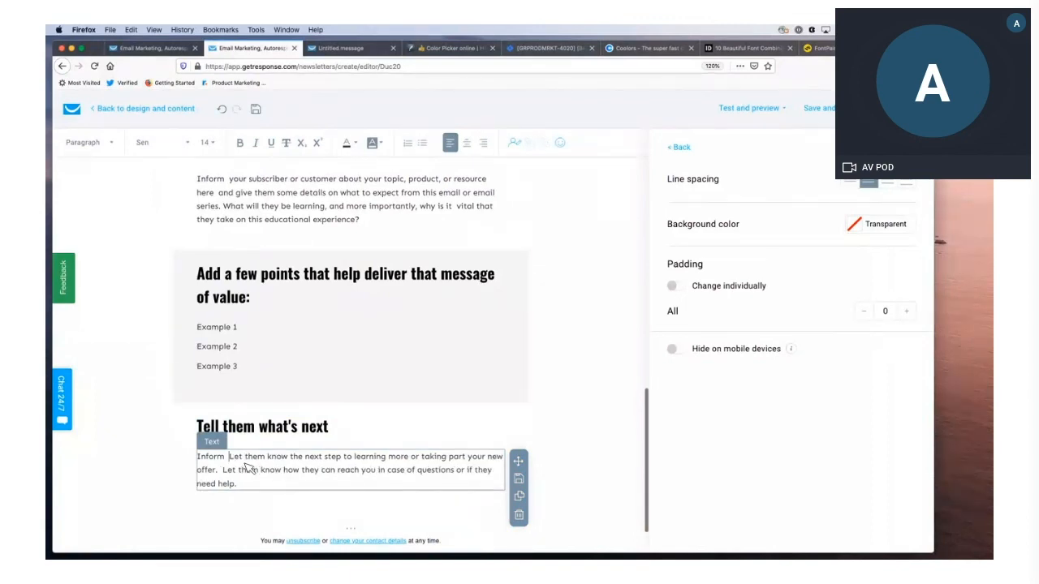
{"action": "key", "text": "BackSpace"}
{"action": "key", "text": "BackSpace"}
{"action": "key", "text": "BackSpace"}
{"action": "key", "text": "BackSpace"}
{"action": "key", "text": "BackSpace"}
{"action": "key", "text": "BackSpace"}
{"action": "key", "text": "BackSpace"}
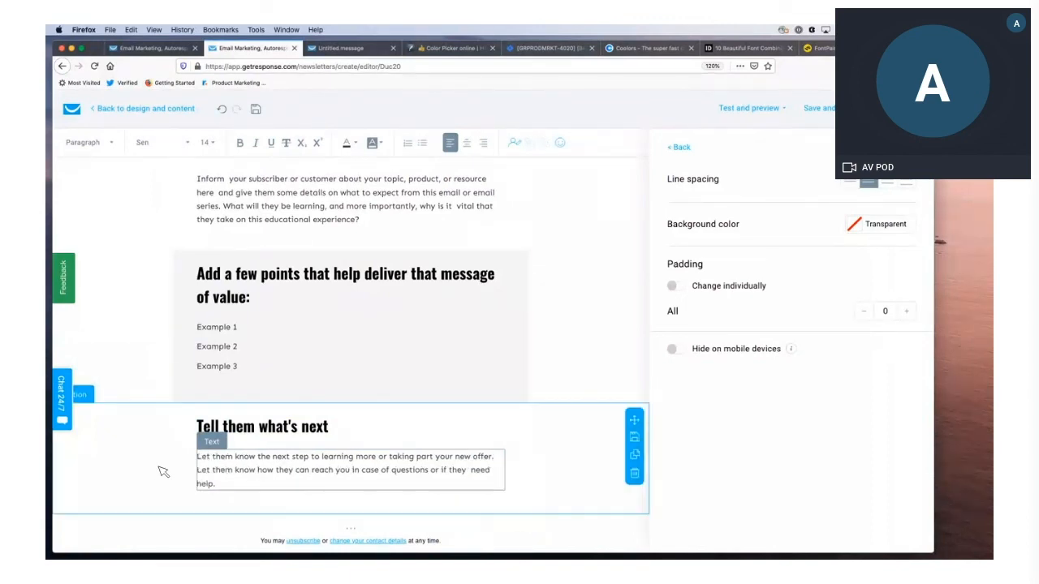
{"action": "left_click", "coordinate": [194, 498]}
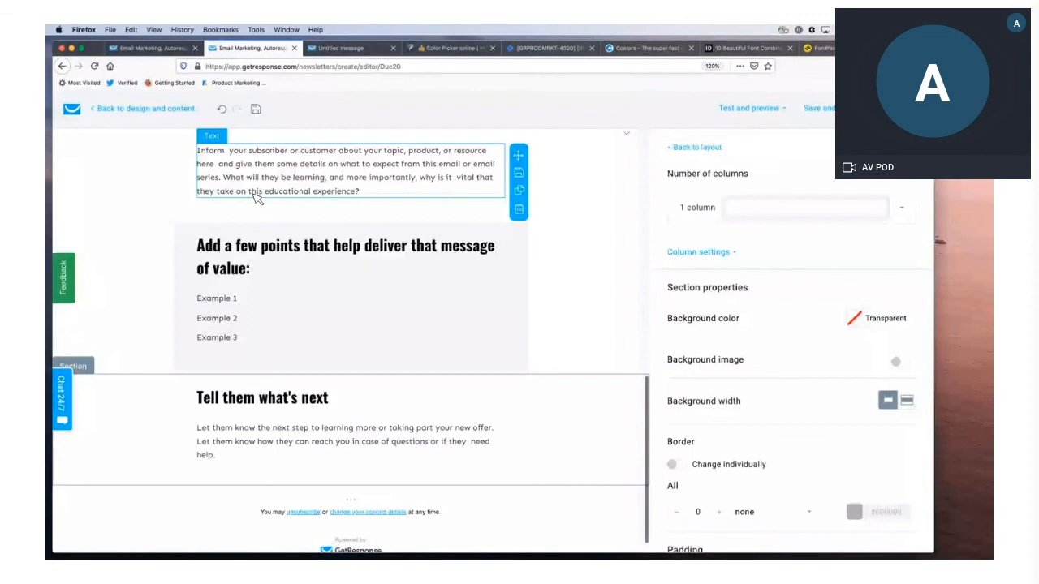
Insert an empty 1-column section between the examples section and the "Tell them what's next" section
{"action": "left_click", "coordinate": [697, 147]}
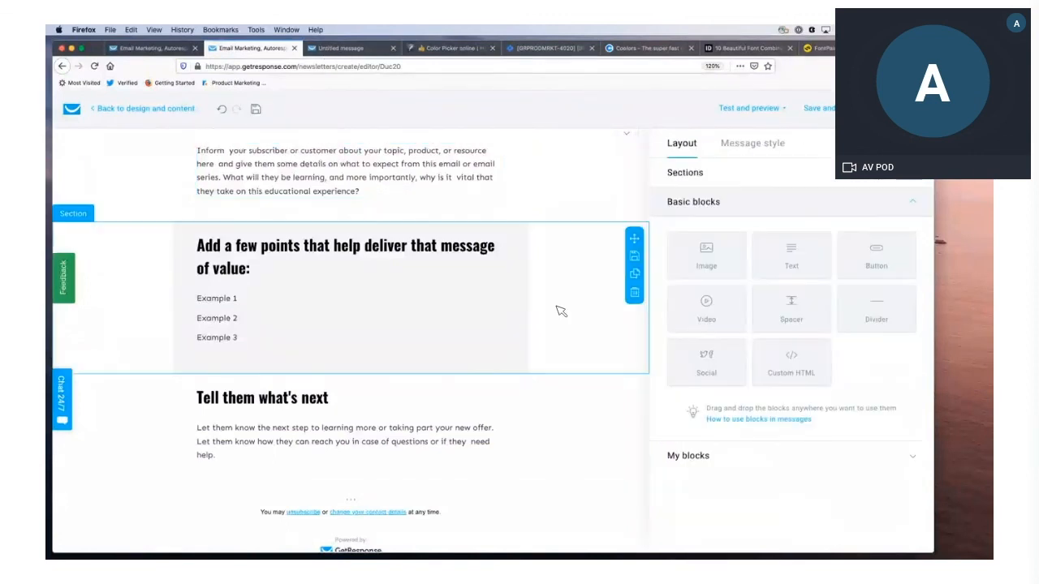
{"action": "left_click", "coordinate": [686, 172]}
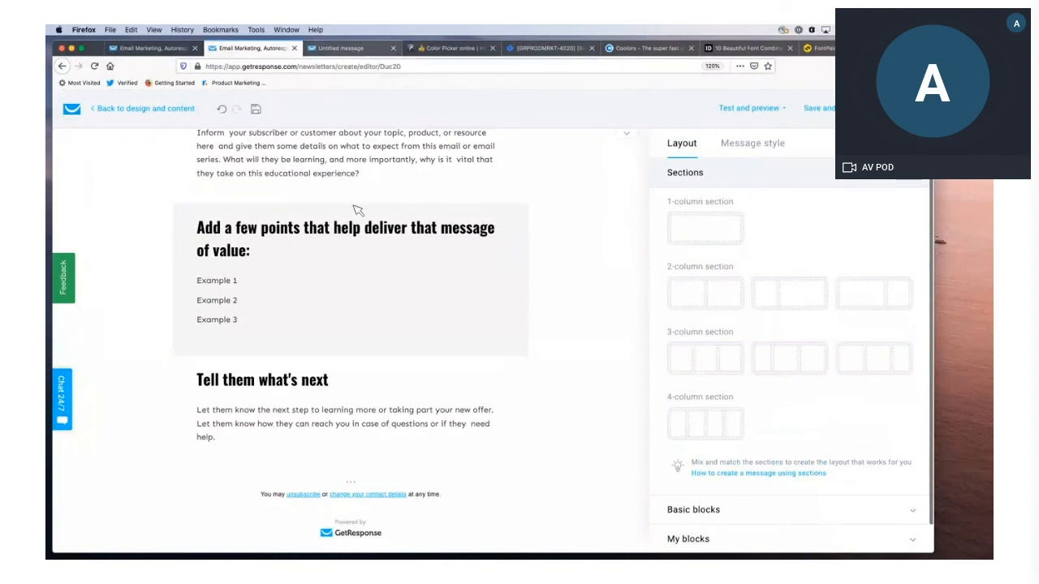
{"action": "key", "text": "ctrl+Tab"}
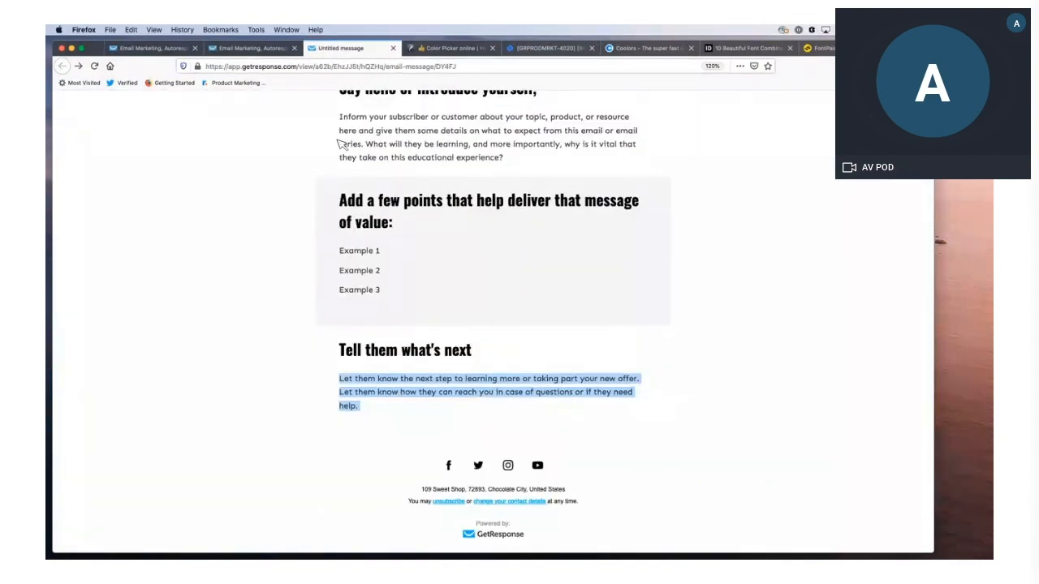
{"action": "left_click", "coordinate": [258, 48]}
{"action": "left_click_drag", "start_coordinate": [710, 241], "coordinate": [409, 402]}
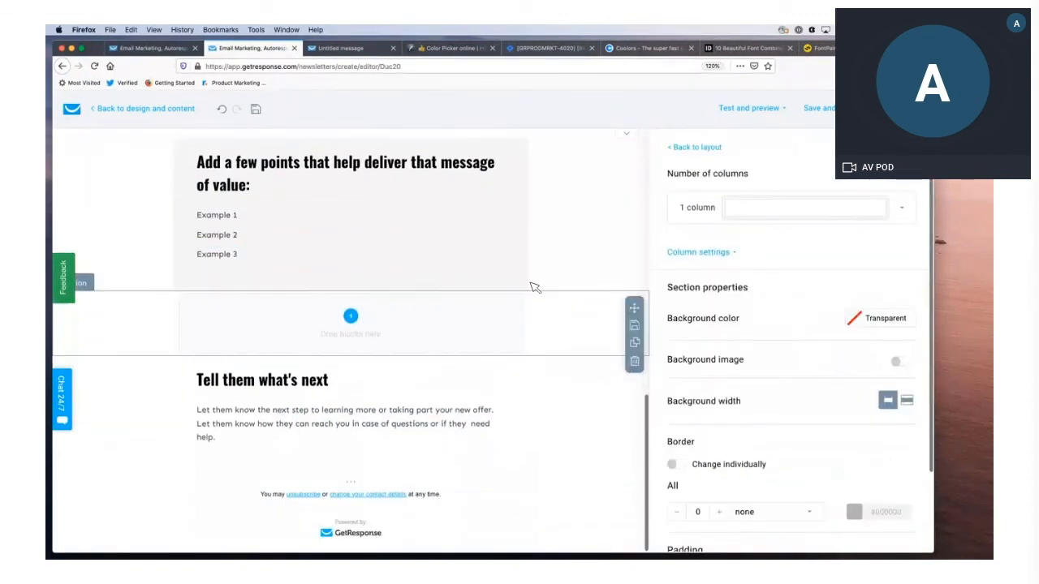
Delete the misplaced empty section and insert a 1-column section below the "Tell them what's next" section
{"action": "left_click_drag", "start_coordinate": [633, 309], "coordinate": [568, 365]}
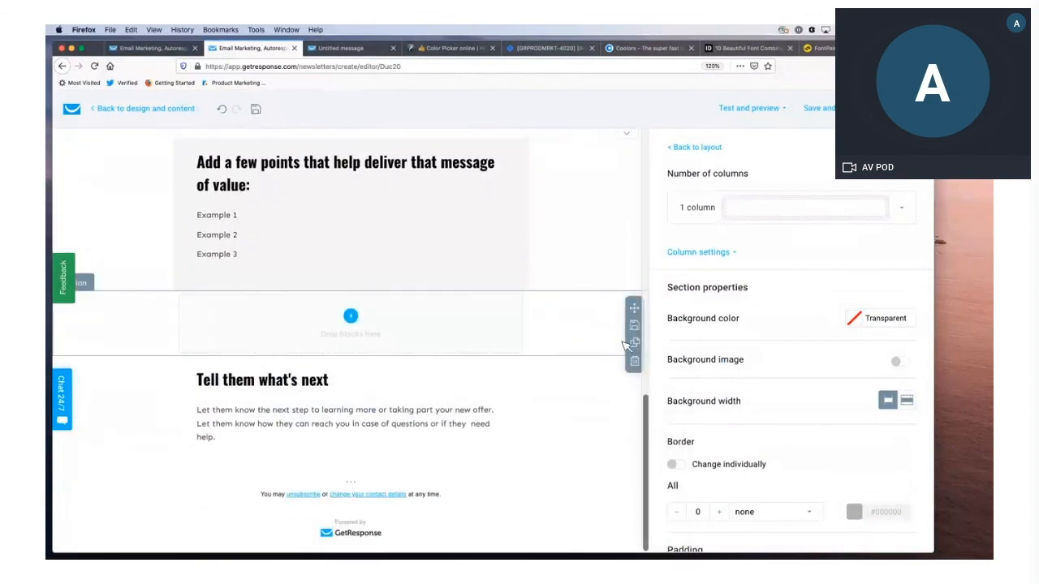
{"action": "left_click", "coordinate": [635, 361]}
{"action": "key", "text": "super+minus"}
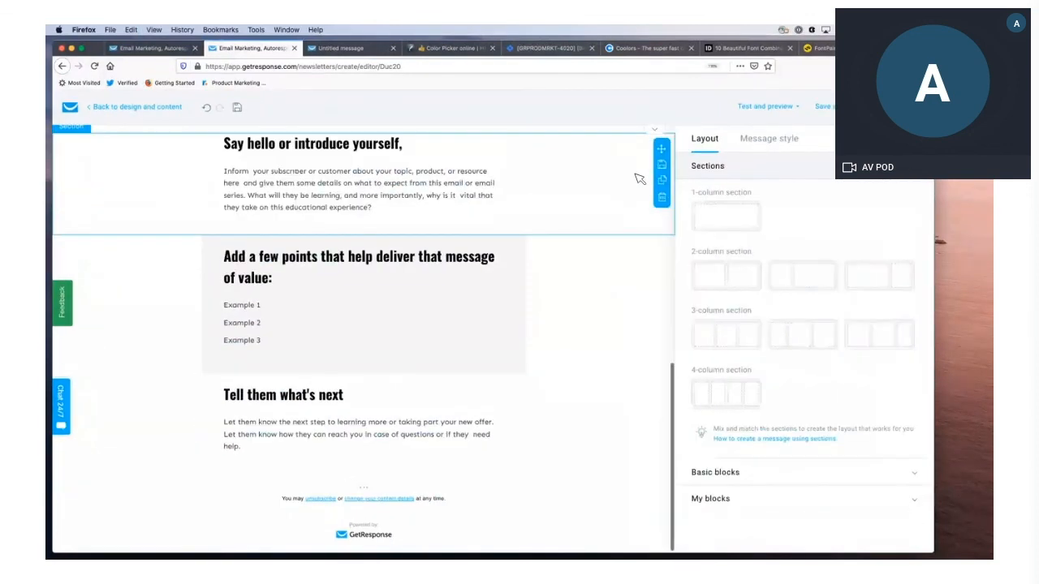
{"action": "key", "text": "super+minus"}
{"action": "left_click_drag", "start_coordinate": [766, 203], "coordinate": [521, 466]}
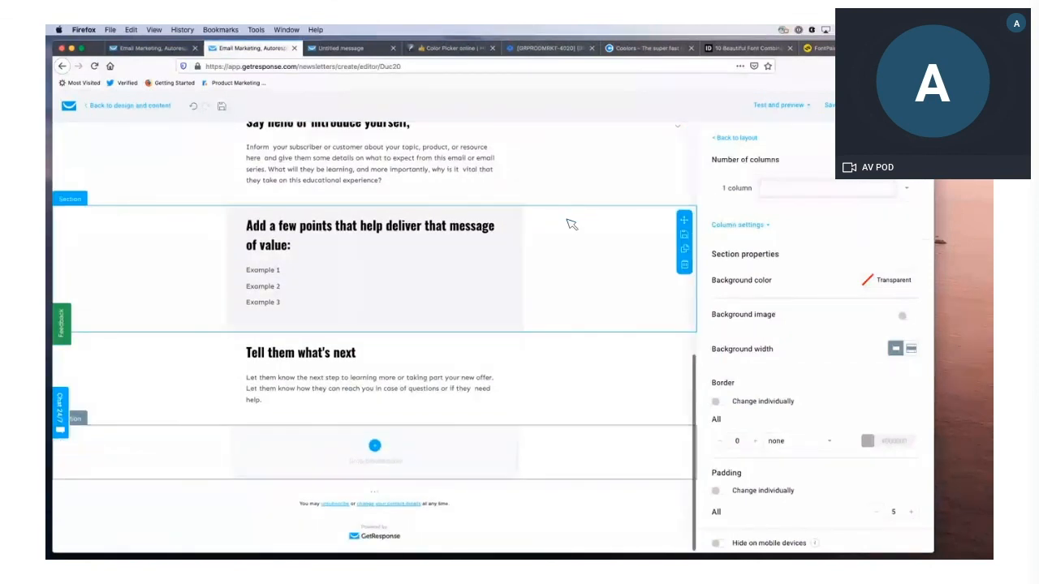
Set the padding on all sides of the new empty section to 0
{"action": "key", "text": "super+equal"}
{"action": "key", "text": "super+equal"}
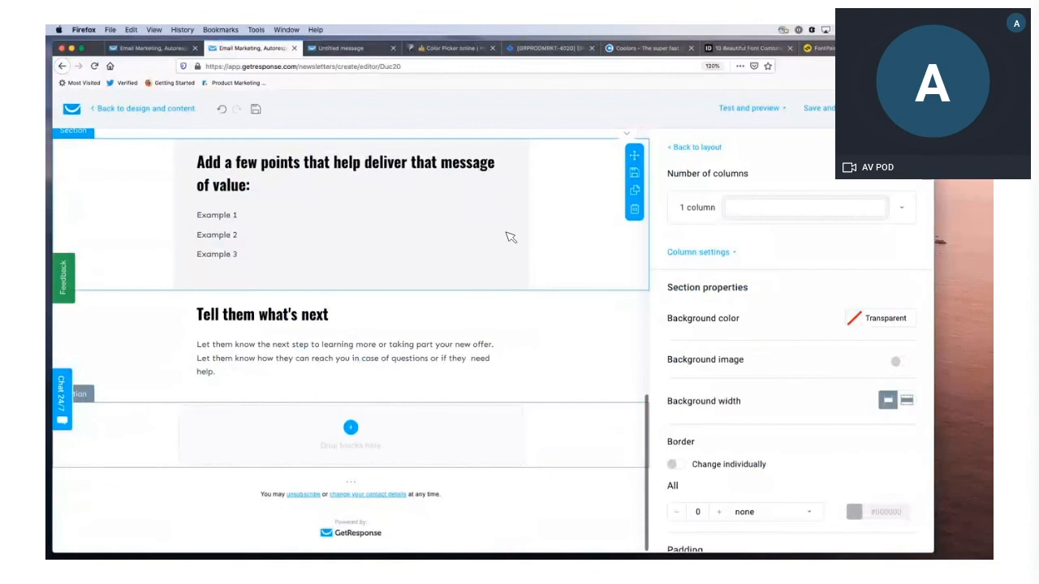
{"action": "scroll", "coordinate": [510, 237], "scroll_direction": "up", "scroll_amount": 2}
{"action": "scroll", "coordinate": [487, 449], "scroll_direction": "down", "scroll_amount": 2}
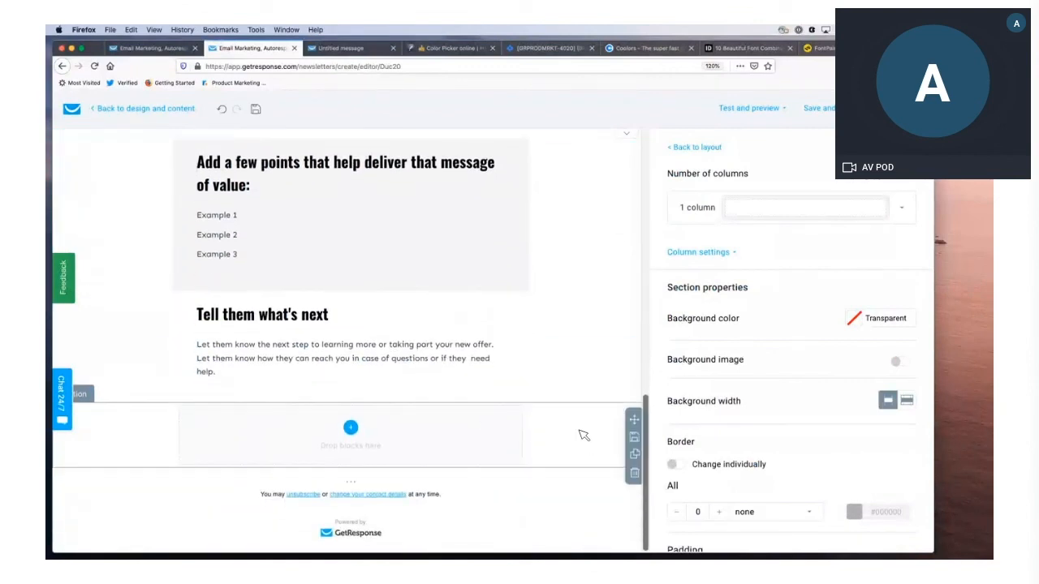
{"action": "scroll", "coordinate": [800, 439], "scroll_direction": "down", "scroll_amount": 2}
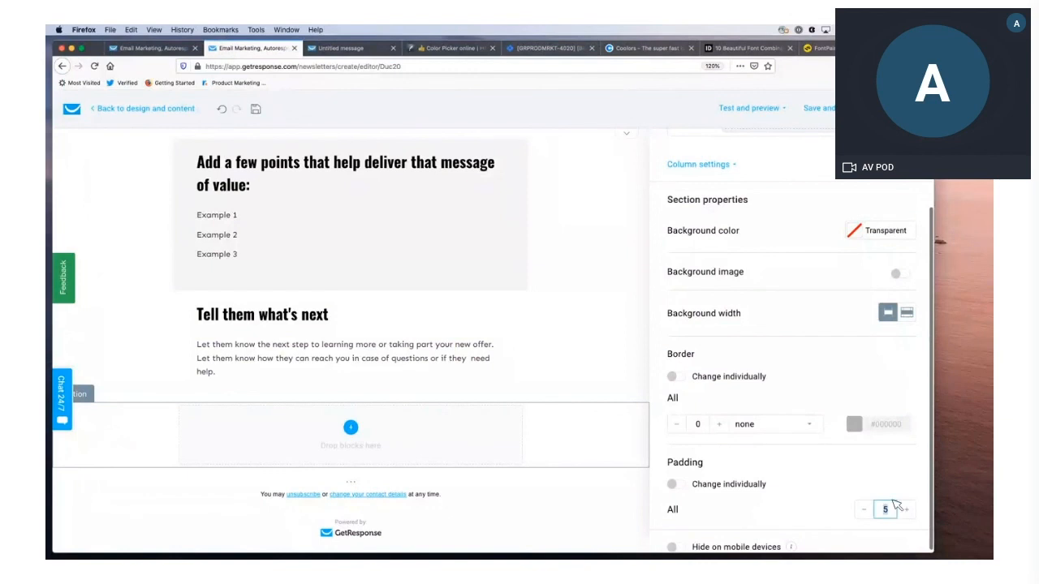
{"action": "type", "text": "0"}
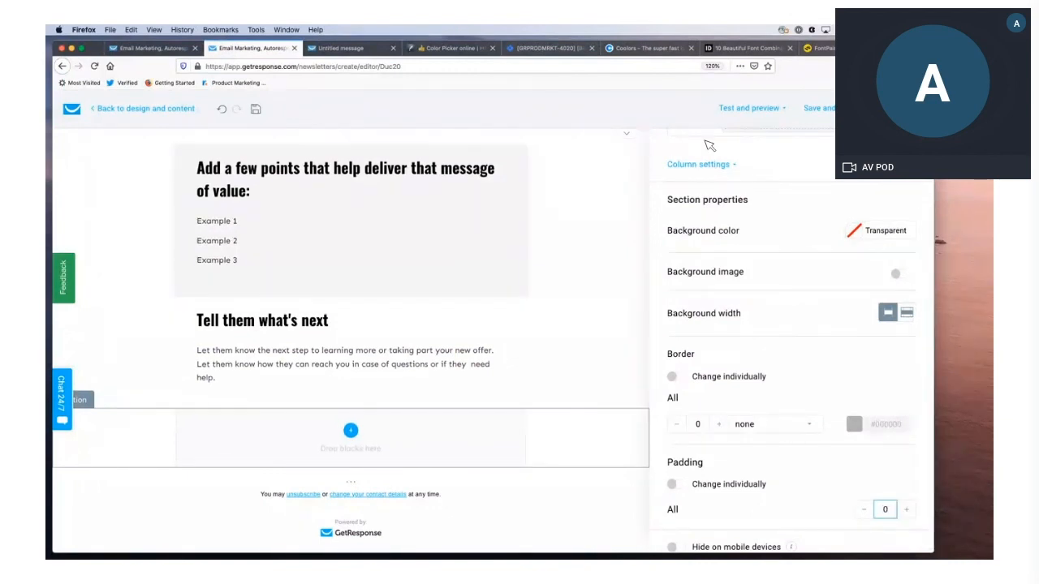
Add a divider block to the empty section below the "Tell them what's next" paragraph
{"action": "scroll", "coordinate": [717, 168], "scroll_direction": "up", "scroll_amount": 2}
{"action": "left_click", "coordinate": [699, 148]}
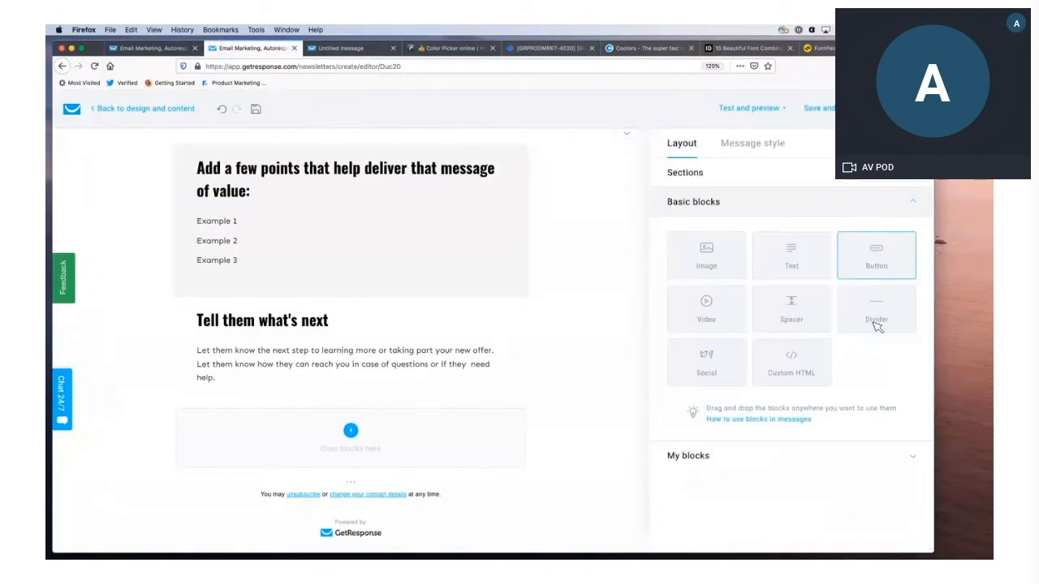
{"action": "left_click_drag", "start_coordinate": [885, 319], "coordinate": [467, 445]}
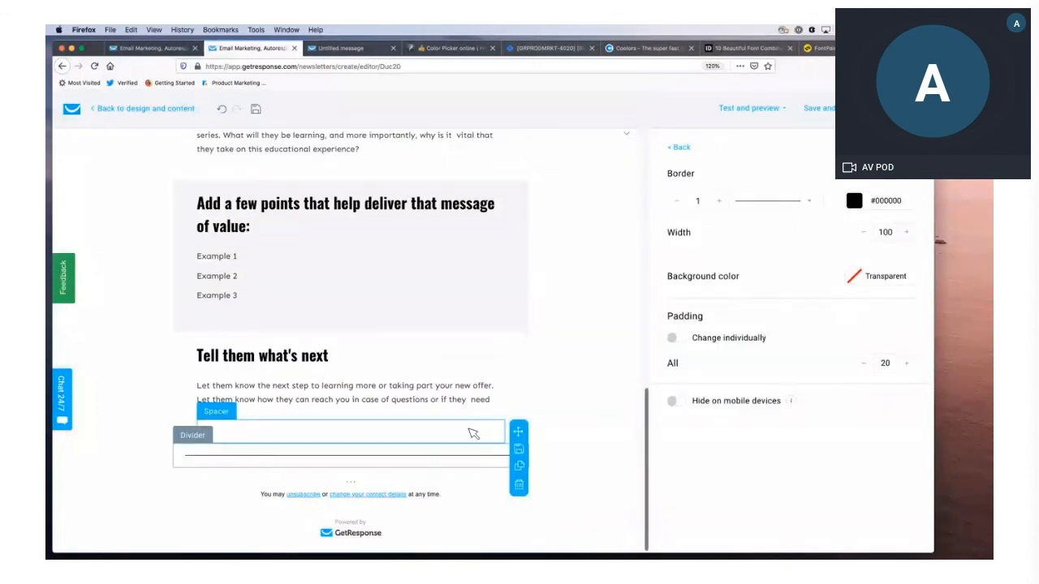
Set the divider's line color to #E2E2E2 and its left and right padding to 0
{"action": "left_click", "coordinate": [907, 202]}
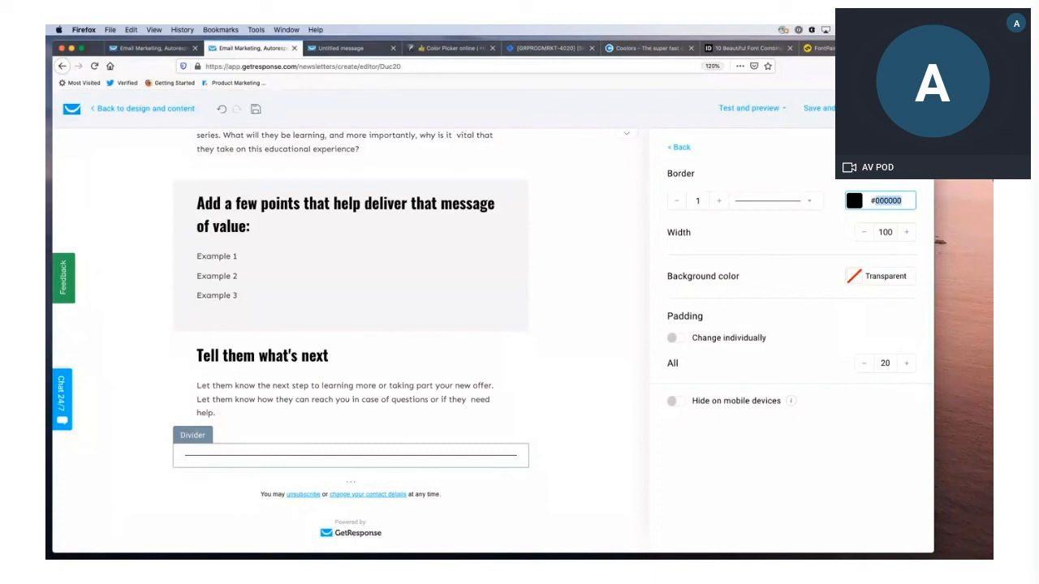
{"action": "type", "text": "#e2e2e2"}
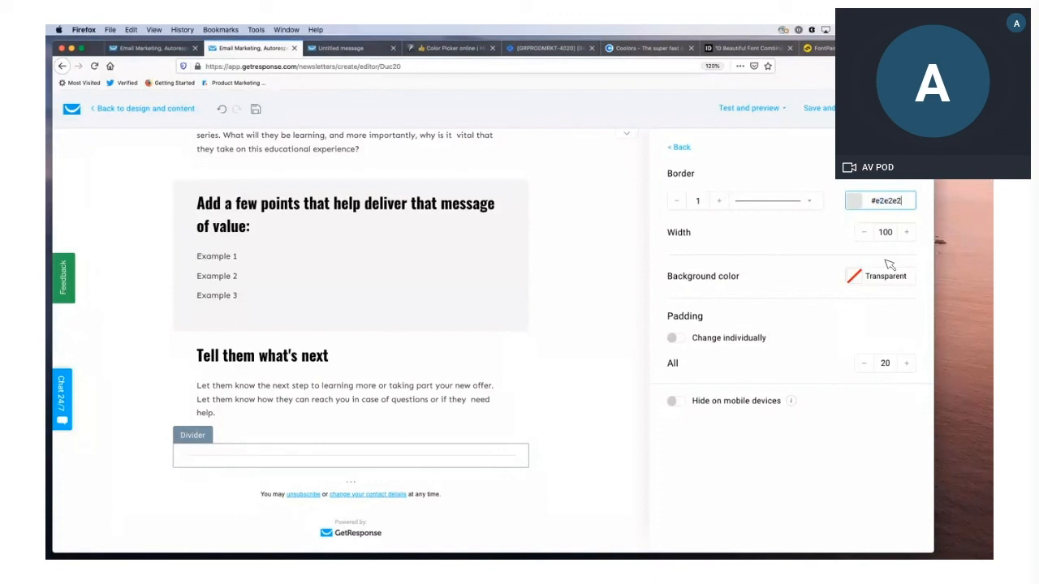
{"action": "left_click", "coordinate": [676, 340]}
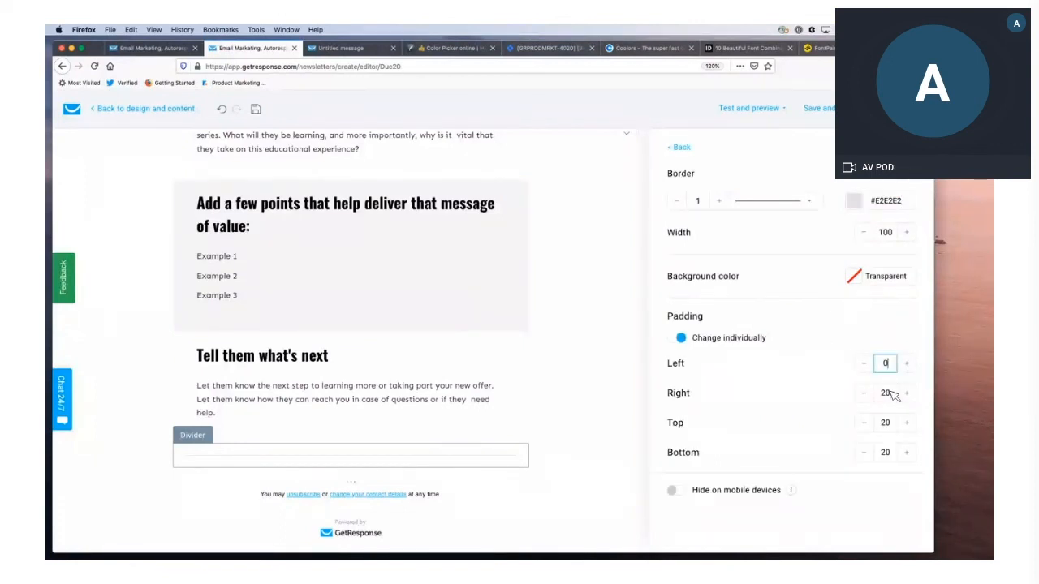
{"action": "type", "text": "0"}
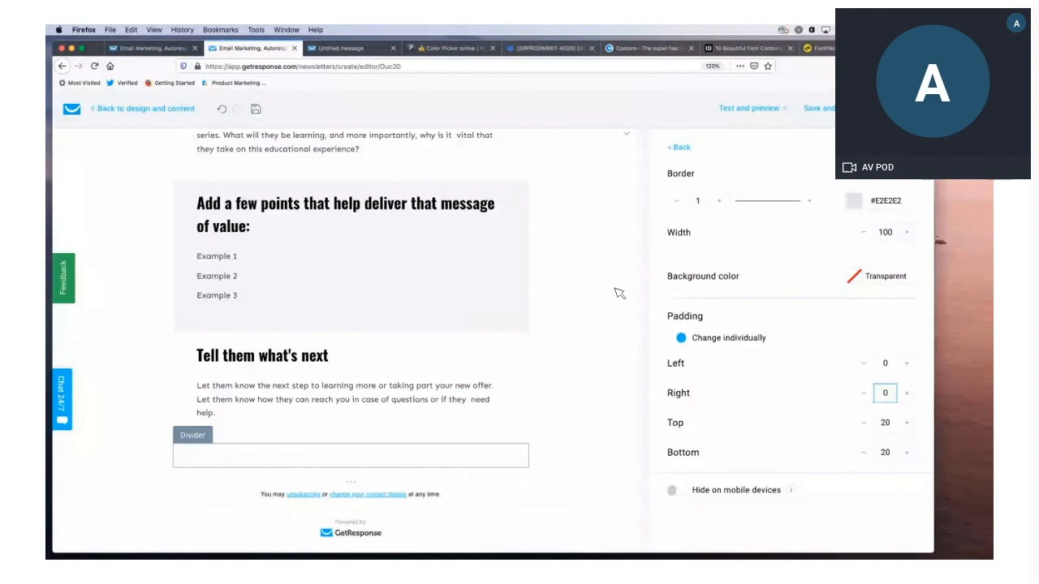
Add a social icons block directly below the divider and look through its platform and icon settings
{"action": "left_click", "coordinate": [680, 150]}
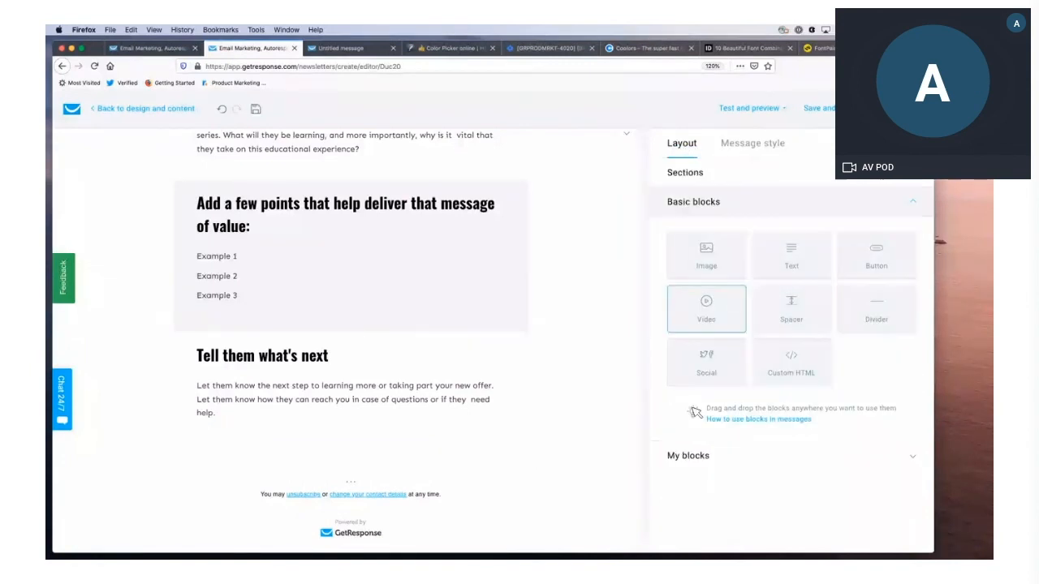
{"action": "left_click_drag", "start_coordinate": [688, 385], "coordinate": [487, 481]}
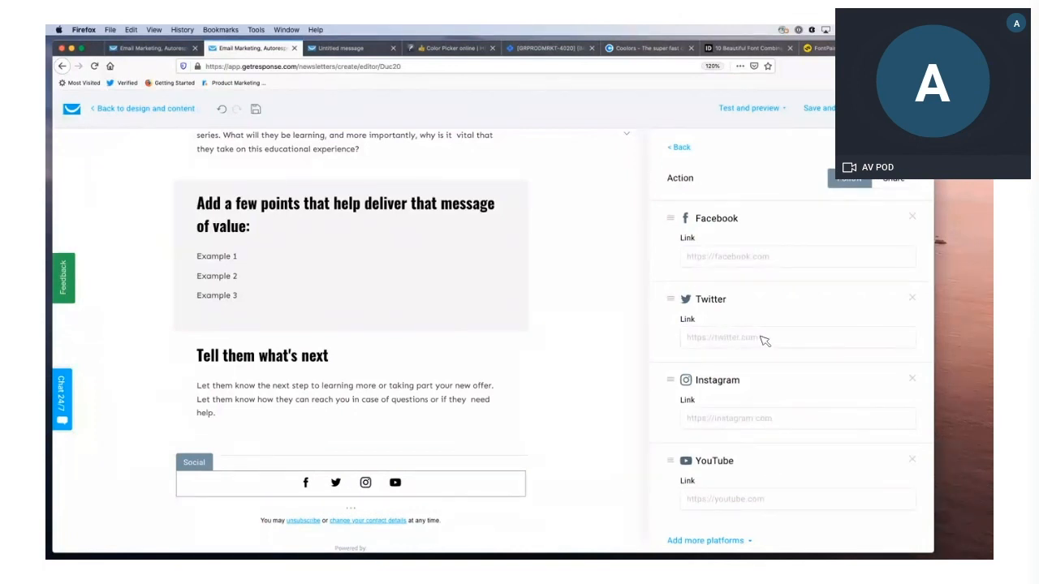
{"action": "scroll", "coordinate": [808, 498], "scroll_direction": "down", "scroll_amount": 5}
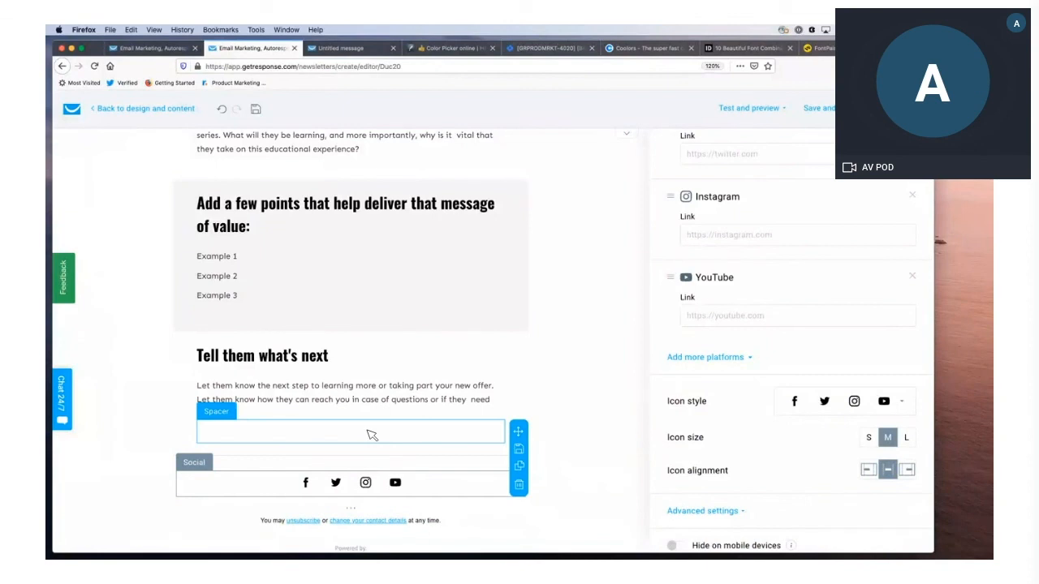
Reduce the height of the spacer under the "Tell them what's next" paragraph to about 31
{"action": "left_click", "coordinate": [363, 432]}
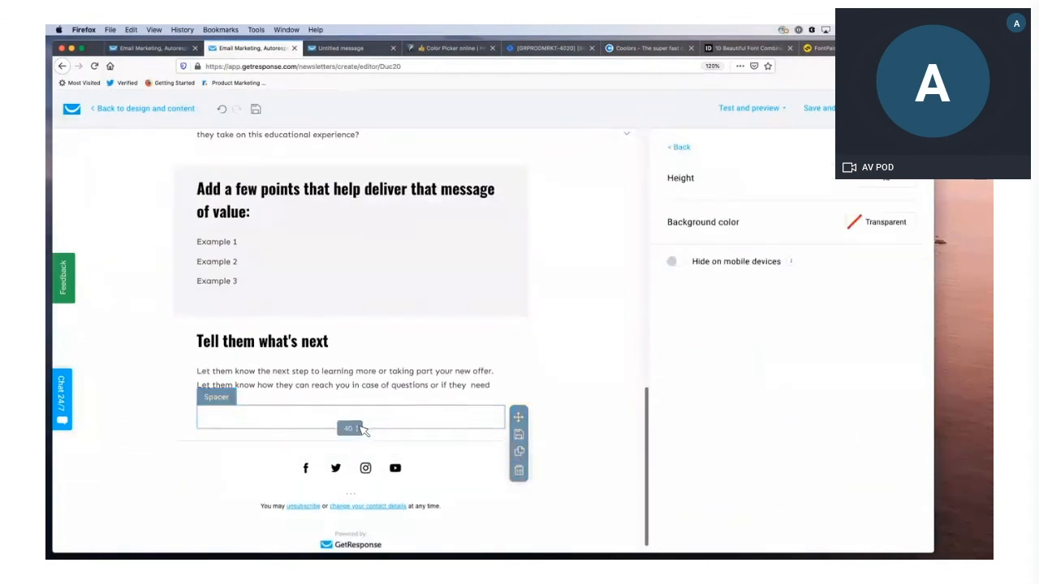
{"action": "left_click_drag", "start_coordinate": [363, 426], "coordinate": [361, 420]}
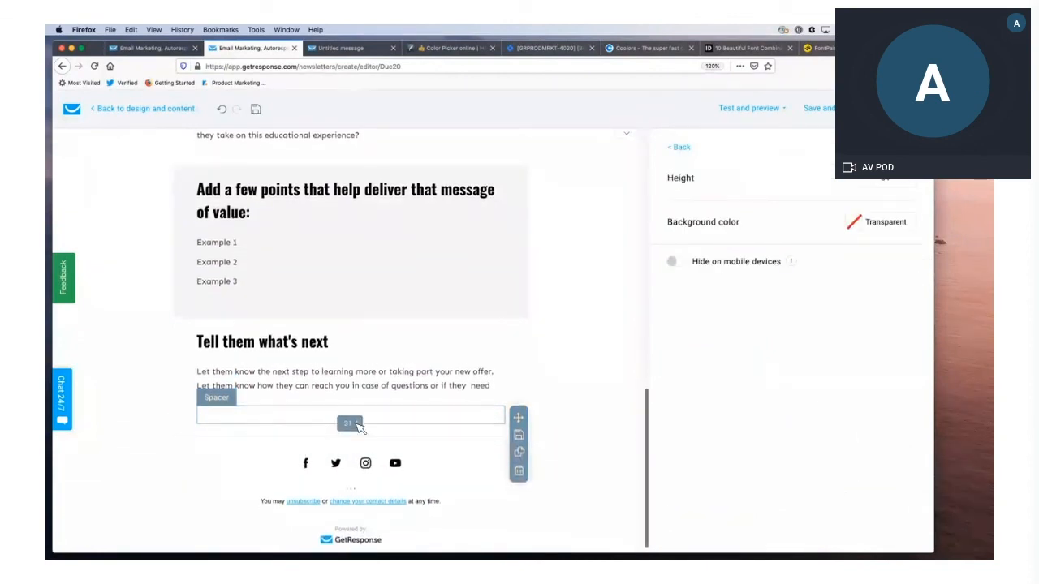
{"action": "left_click", "coordinate": [143, 379]}
Preview the newsletter with desktop and mobile compared side by side, examine both layouts from header to footer, and return to the editor
{"action": "scroll", "coordinate": [308, 401], "scroll_direction": "up", "scroll_amount": 5}
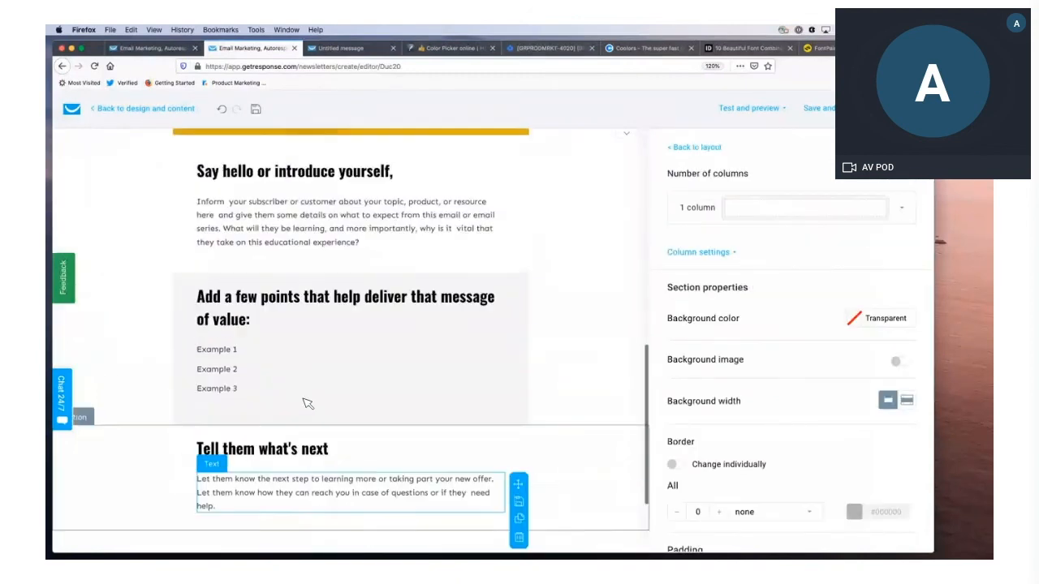
{"action": "scroll", "coordinate": [340, 387], "scroll_direction": "down", "scroll_amount": 3}
{"action": "scroll", "coordinate": [417, 364], "scroll_direction": "up", "scroll_amount": 10}
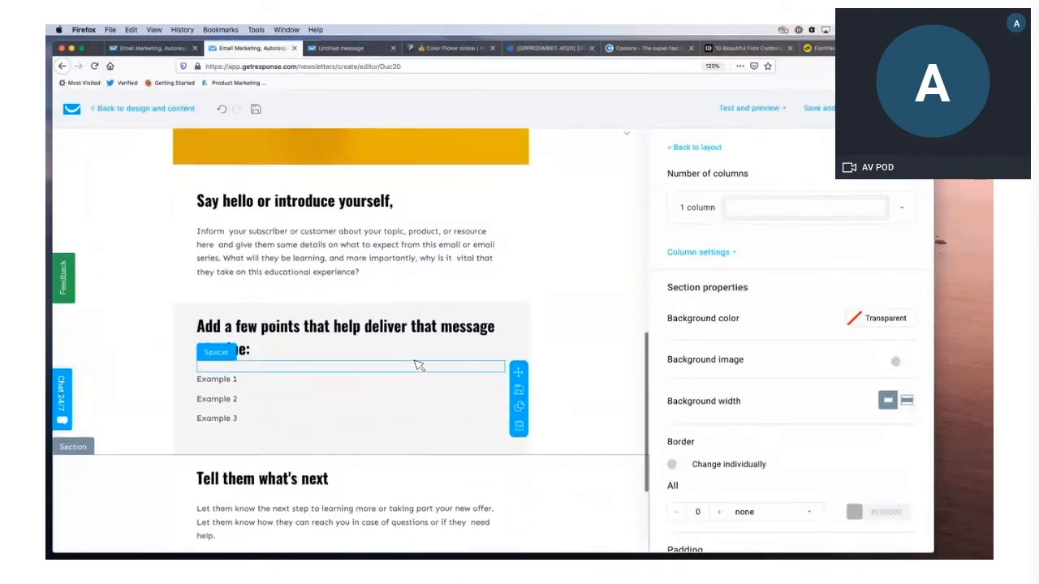
{"action": "left_click", "coordinate": [763, 108]}
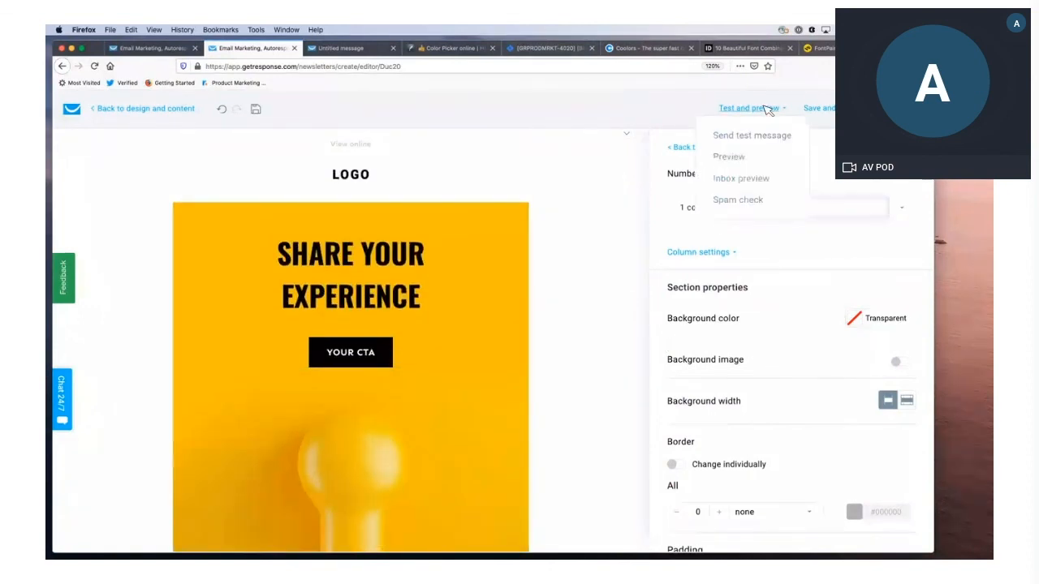
{"action": "left_click", "coordinate": [728, 159]}
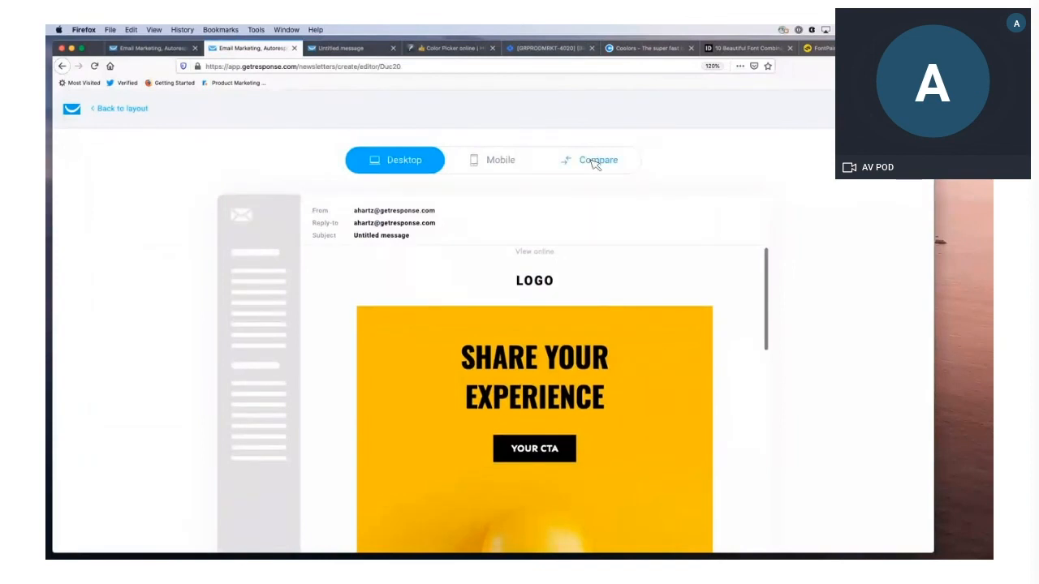
{"action": "left_click", "coordinate": [599, 160]}
{"action": "scroll", "coordinate": [613, 417], "scroll_direction": "down", "scroll_amount": 2}
{"action": "scroll", "coordinate": [680, 420], "scroll_direction": "down", "scroll_amount": 2}
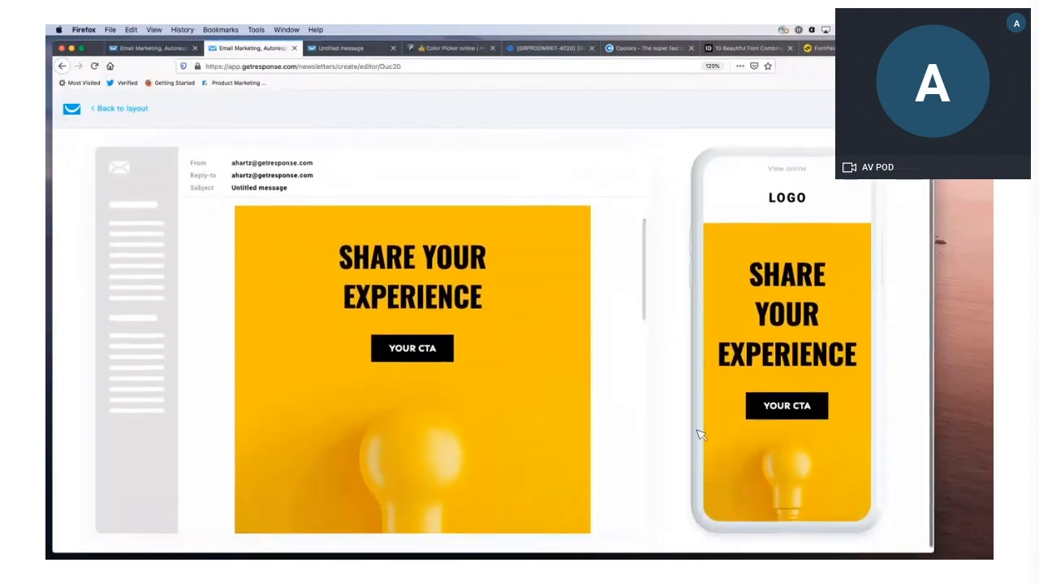
{"action": "scroll", "coordinate": [783, 412], "scroll_direction": "down", "scroll_amount": 5}
{"action": "scroll", "coordinate": [802, 405], "scroll_direction": "down", "scroll_amount": 8}
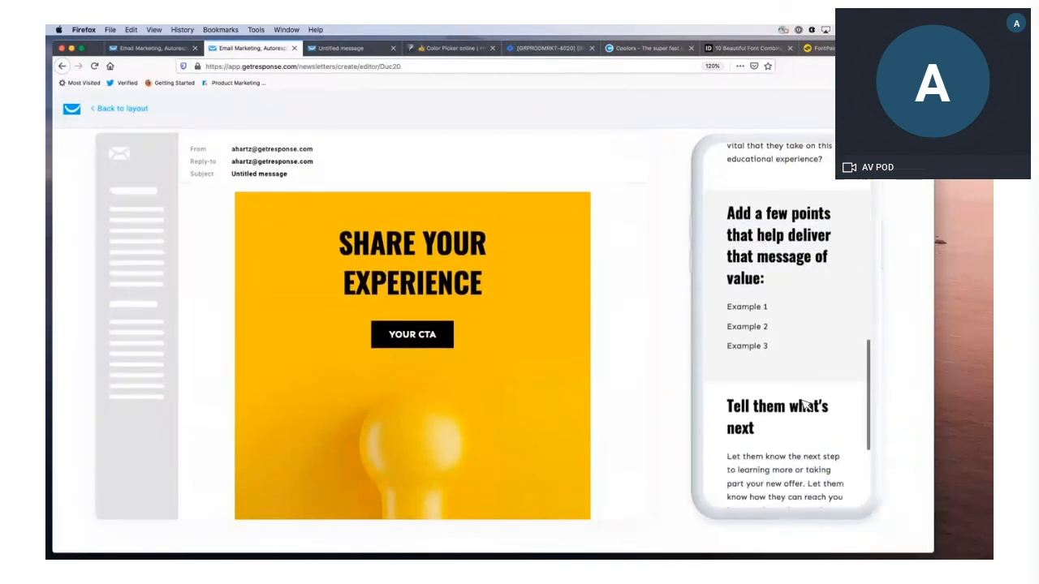
{"action": "scroll", "coordinate": [568, 399], "scroll_direction": "down", "scroll_amount": 2}
{"action": "scroll", "coordinate": [569, 399], "scroll_direction": "down", "scroll_amount": 10}
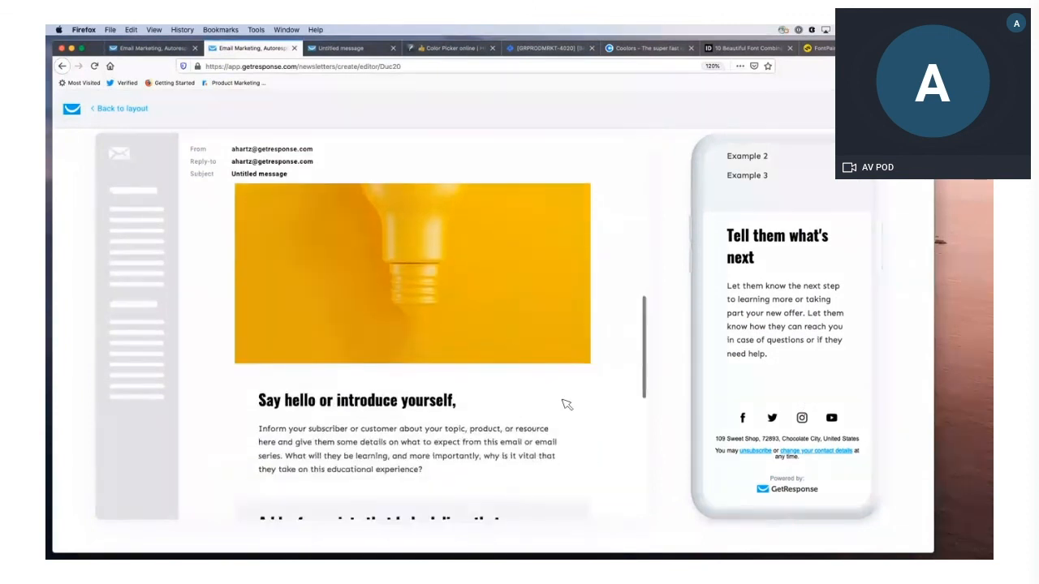
{"action": "scroll", "coordinate": [577, 396], "scroll_direction": "up", "scroll_amount": 5}
{"action": "scroll", "coordinate": [577, 391], "scroll_direction": "up", "scroll_amount": 5}
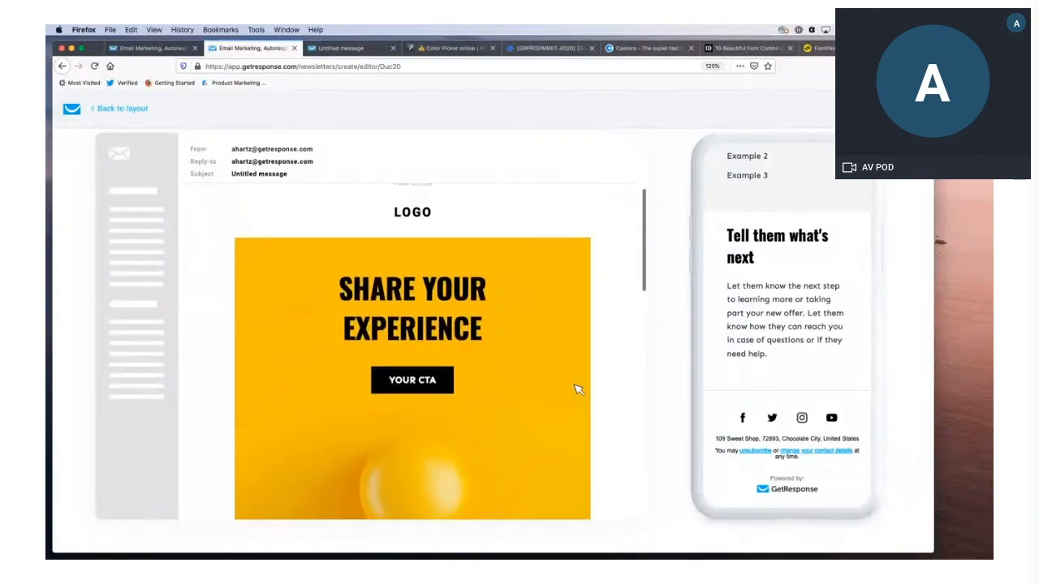
{"action": "scroll", "coordinate": [642, 387], "scroll_direction": "up", "scroll_amount": 2}
{"action": "left_click", "coordinate": [111, 109]}
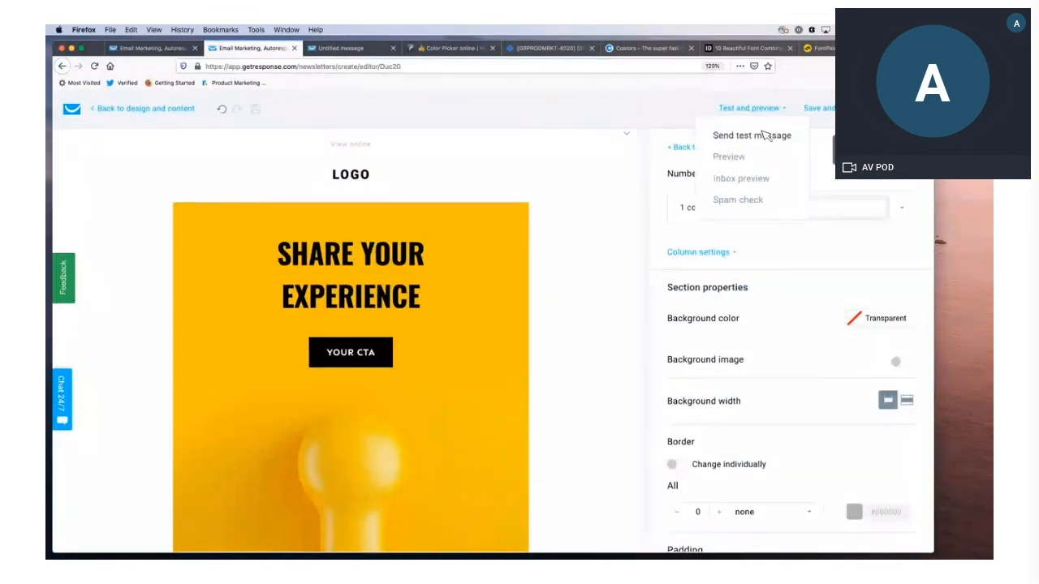
Save the newsletter as a template named with the presenter's first name plus "webinar template", and save the draft and exit the editor
{"action": "mouse_move", "coordinate": [822, 123]}
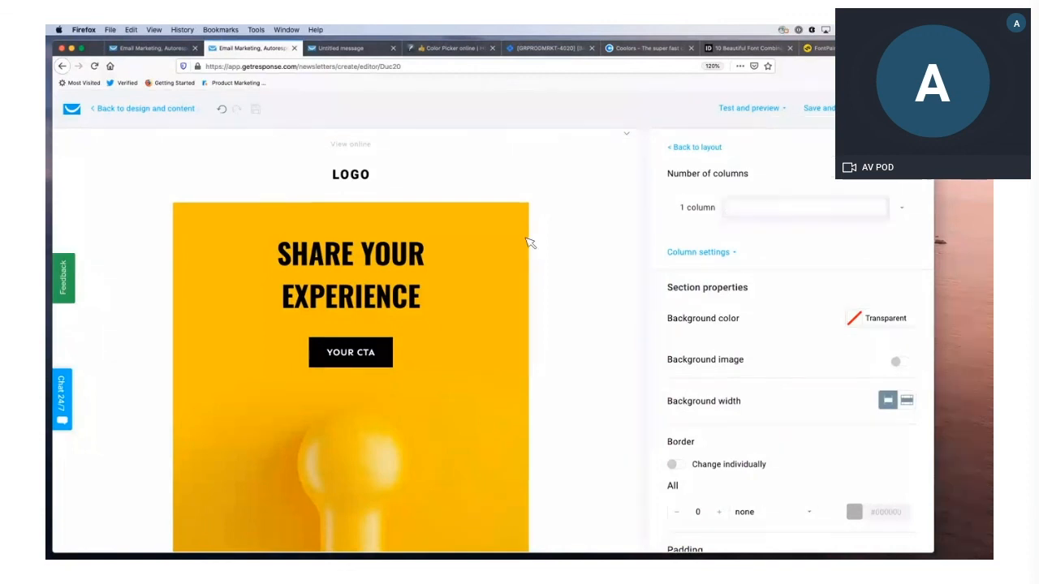
{"action": "scroll", "coordinate": [519, 288], "scroll_direction": "down", "scroll_amount": 2}
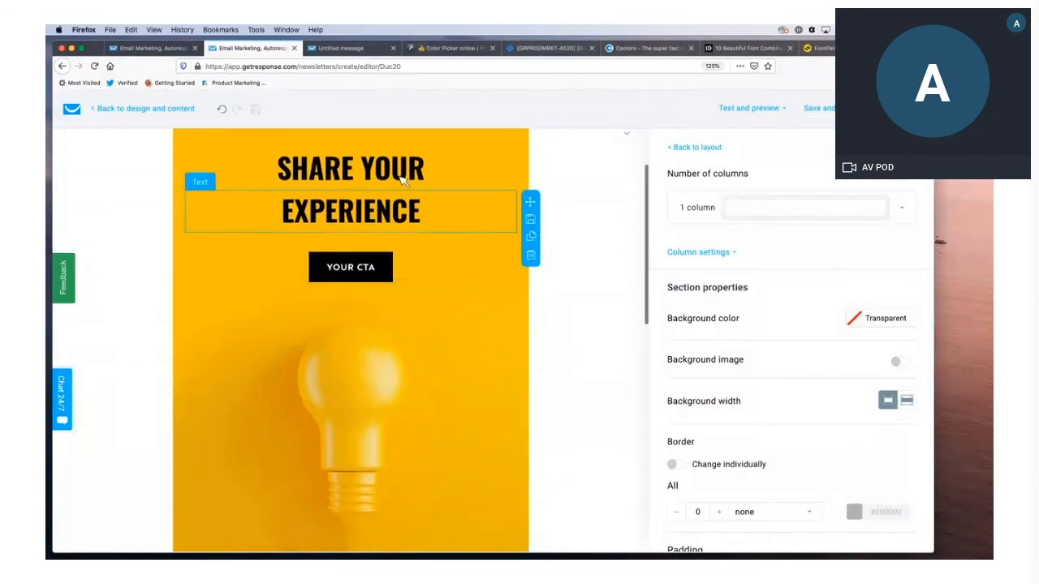
{"action": "scroll", "coordinate": [390, 199], "scroll_direction": "down", "scroll_amount": 6}
{"action": "scroll", "coordinate": [393, 192], "scroll_direction": "down", "scroll_amount": 7}
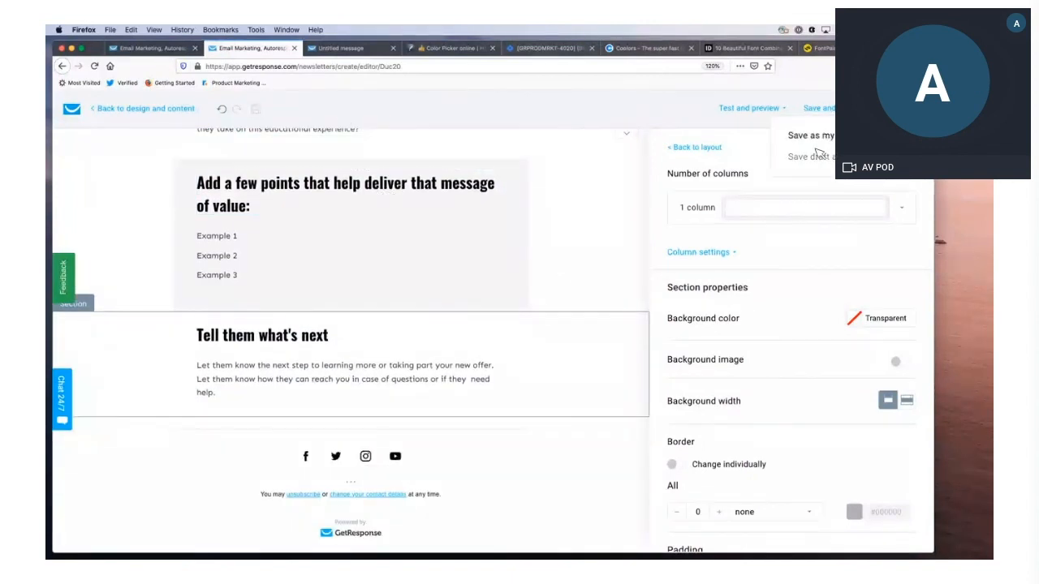
{"action": "left_click", "coordinate": [815, 145]}
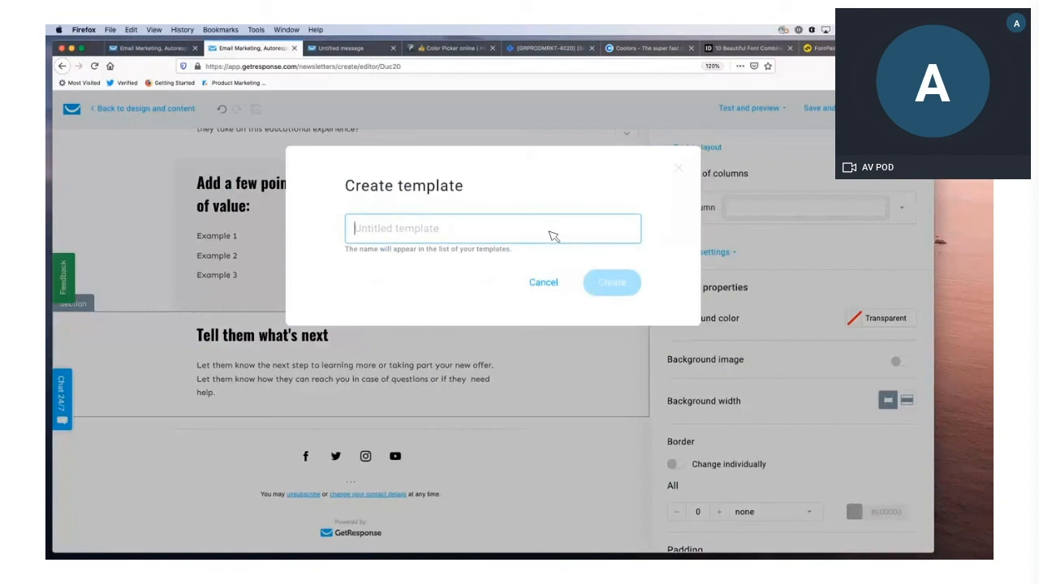
{"action": "type", "text": "Abby's webinar template"}
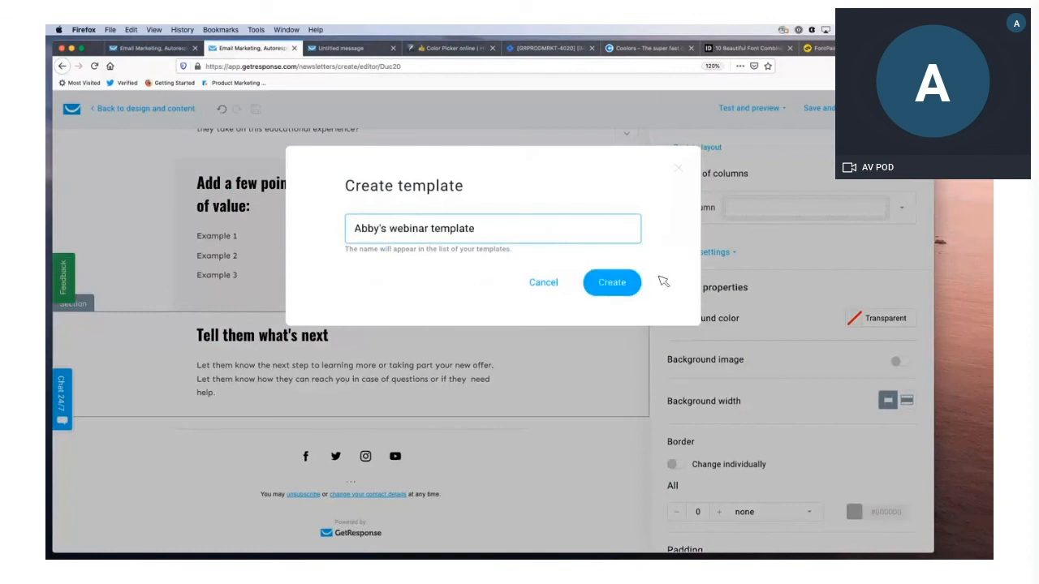
{"action": "left_click", "coordinate": [621, 283]}
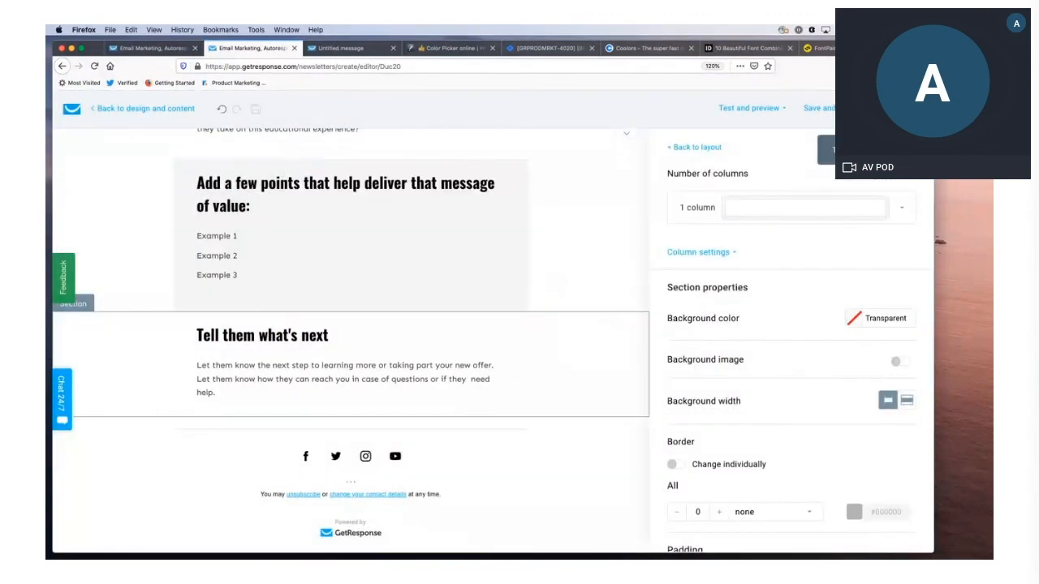
{"action": "left_click", "coordinate": [828, 111]}
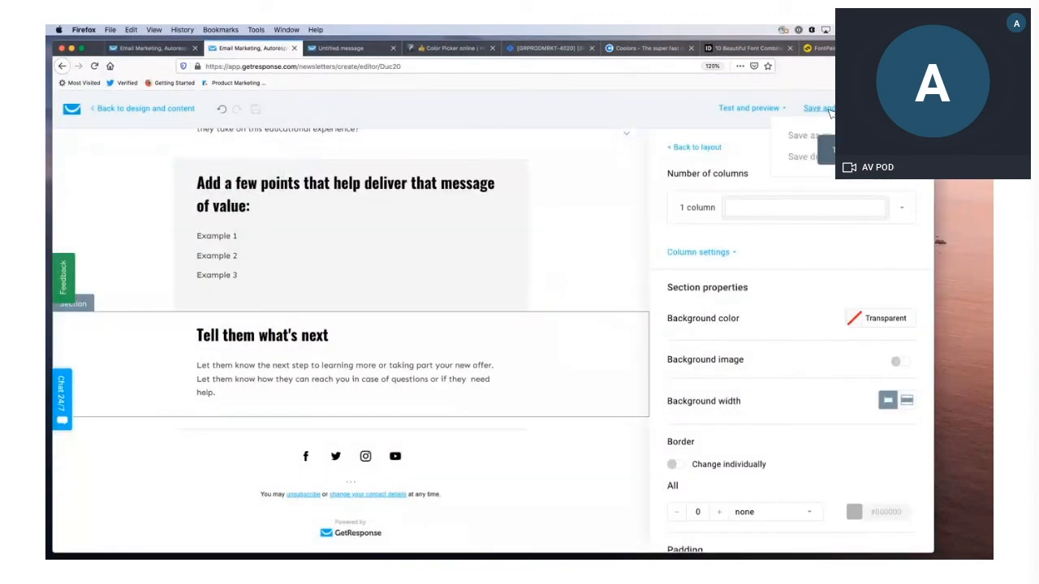
{"action": "left_click", "coordinate": [806, 156]}
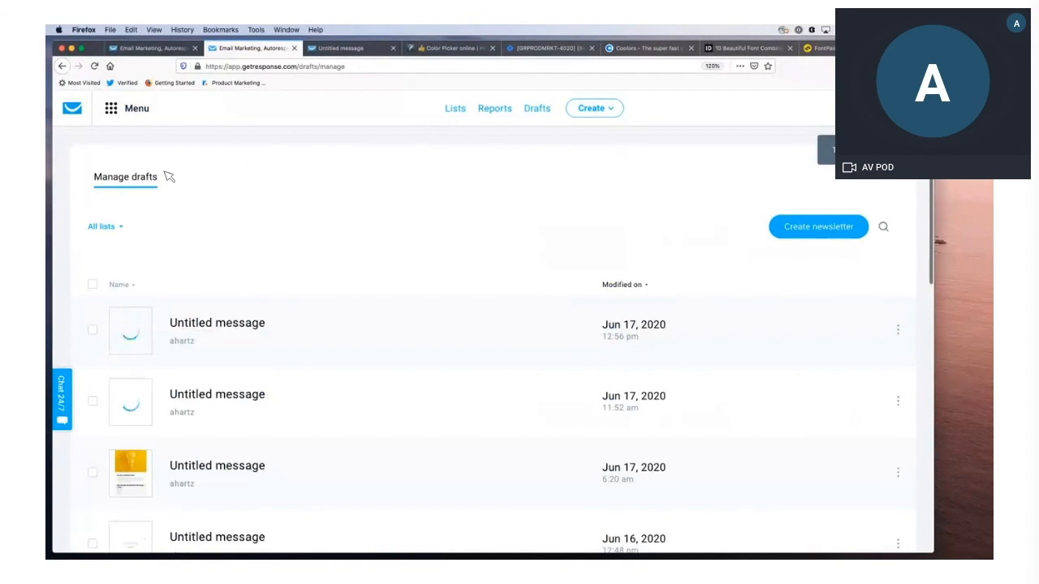
Start creating a new newsletter and open its design and content template selection
{"action": "left_click", "coordinate": [622, 115]}
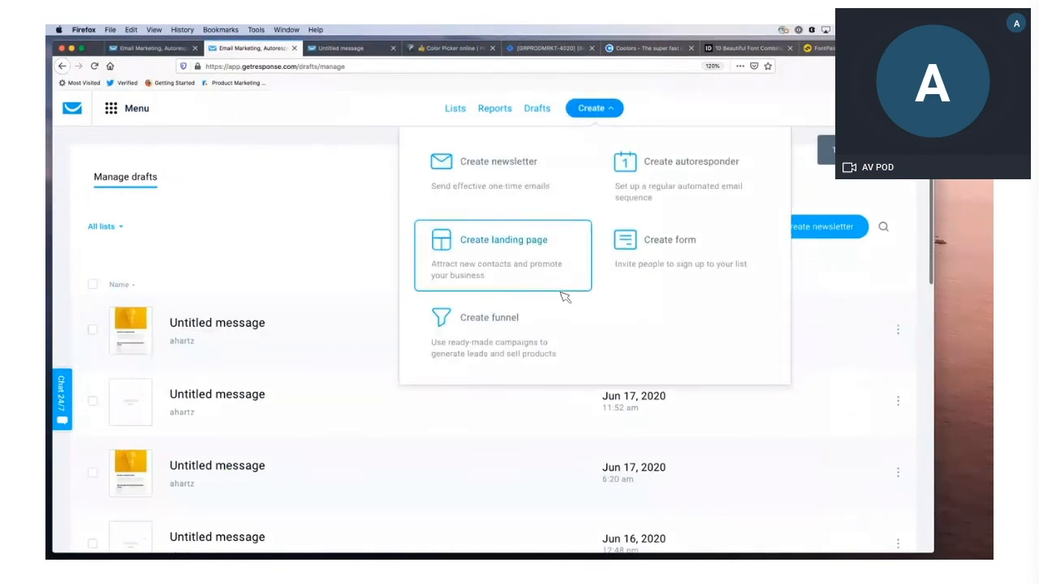
{"action": "left_click", "coordinate": [507, 168]}
{"action": "scroll", "coordinate": [406, 406], "scroll_direction": "down", "scroll_amount": 5}
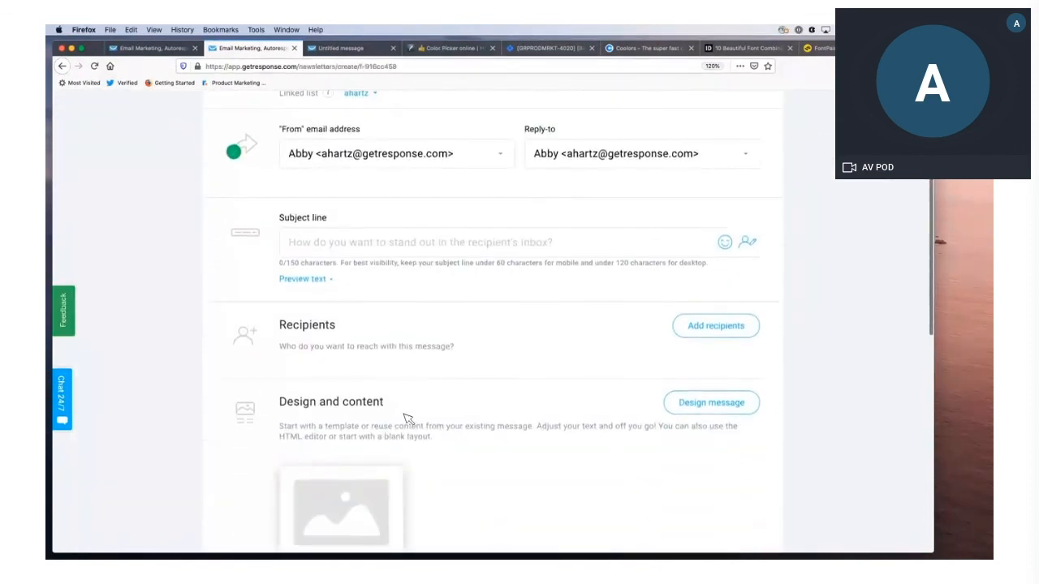
{"action": "left_click", "coordinate": [358, 471]}
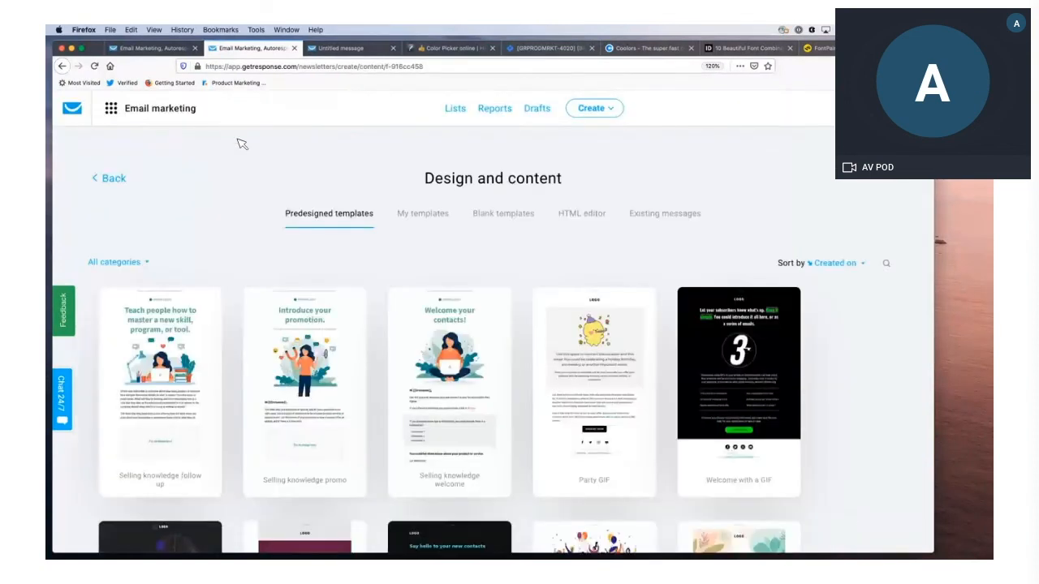
Look through the predesigned newsletter templates, including the rows with Share your expertise and Demonstrated experience
{"action": "scroll", "coordinate": [178, 198], "scroll_direction": "down", "scroll_amount": 2}
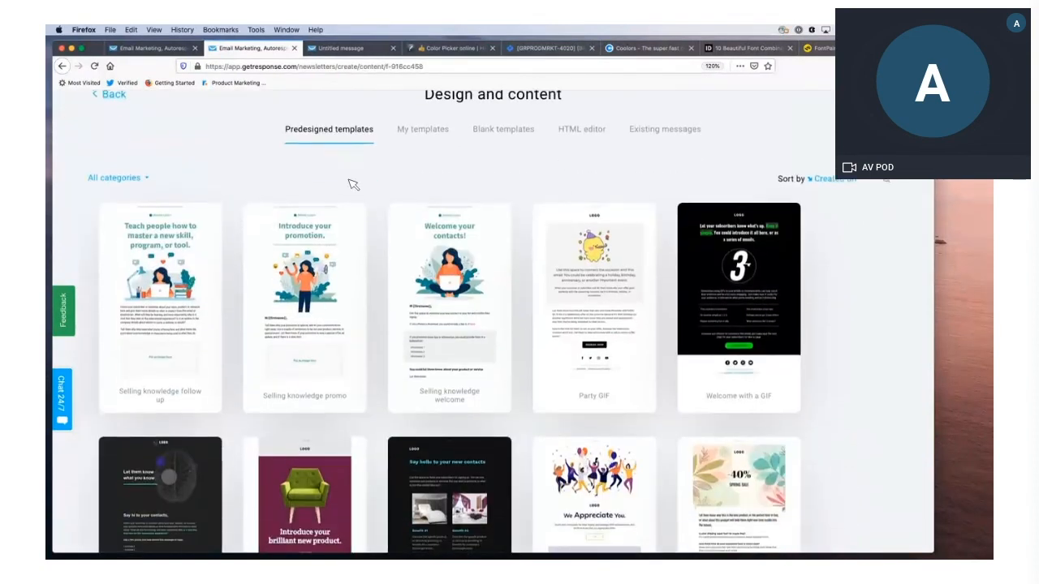
{"action": "scroll", "coordinate": [719, 303], "scroll_direction": "down", "scroll_amount": 2}
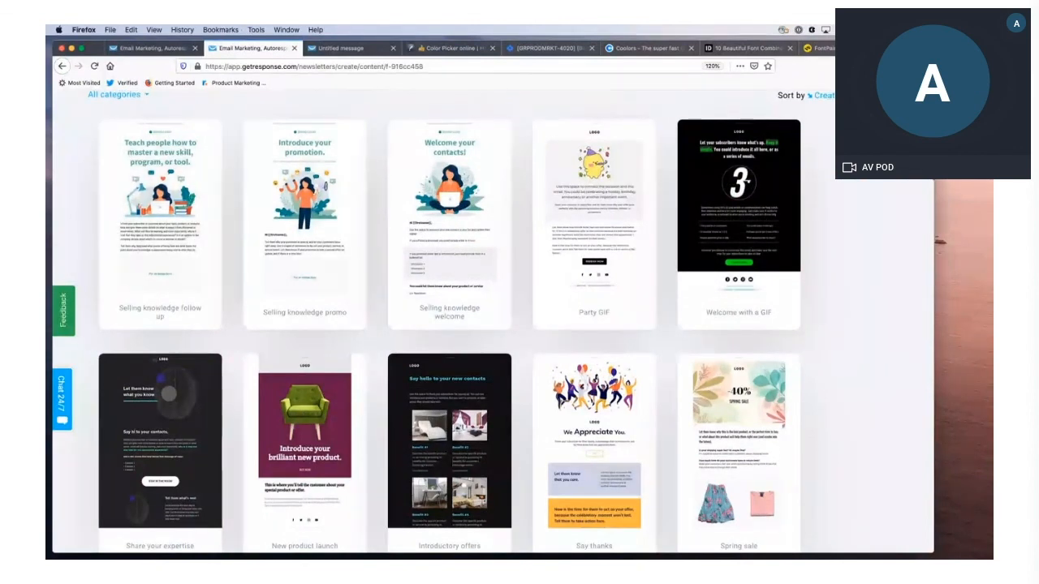
{"action": "scroll", "coordinate": [893, 373], "scroll_direction": "down", "scroll_amount": 4}
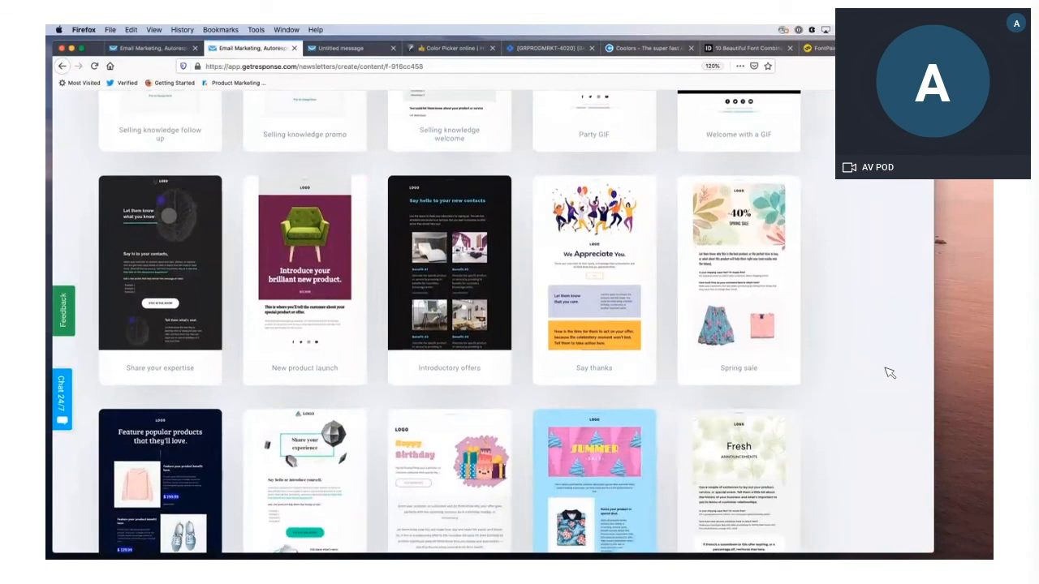
{"action": "scroll", "coordinate": [889, 373], "scroll_direction": "down", "scroll_amount": 2}
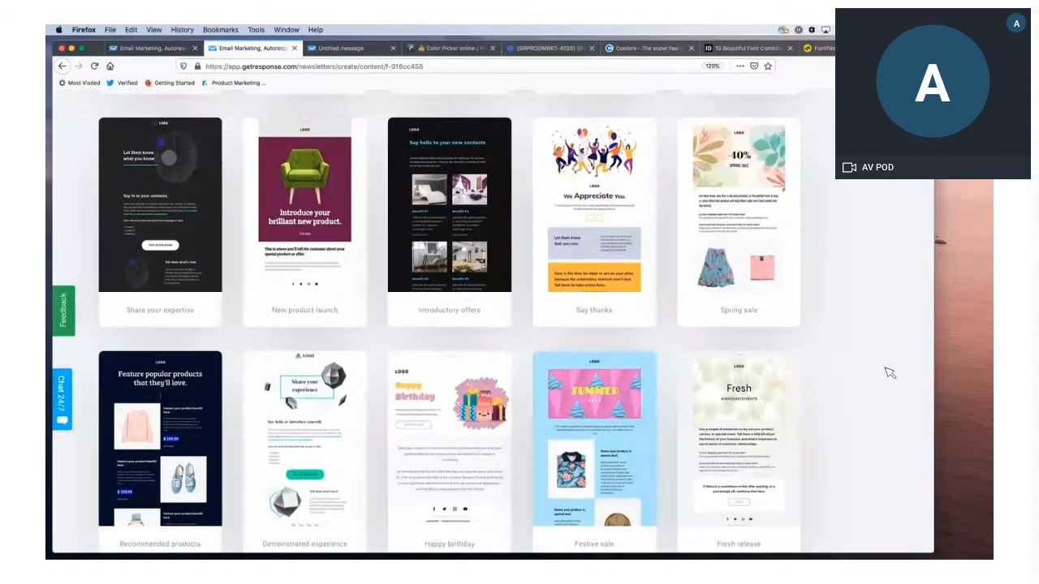
{"action": "scroll", "coordinate": [890, 372], "scroll_direction": "down", "scroll_amount": 4}
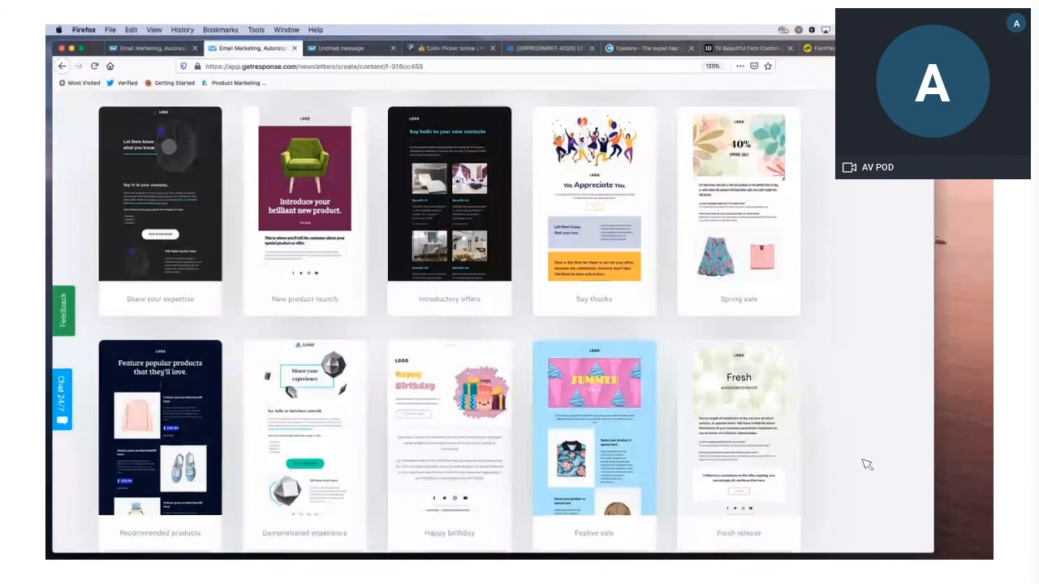
{"action": "scroll", "coordinate": [853, 325], "scroll_direction": "up", "scroll_amount": 5}
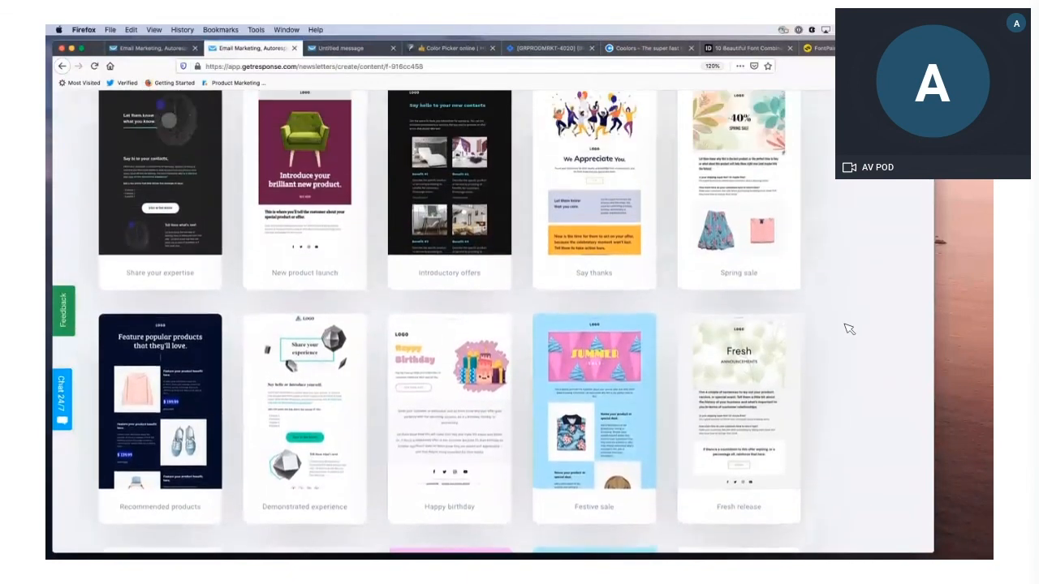
{"action": "scroll", "coordinate": [831, 341], "scroll_direction": "up", "scroll_amount": 1}
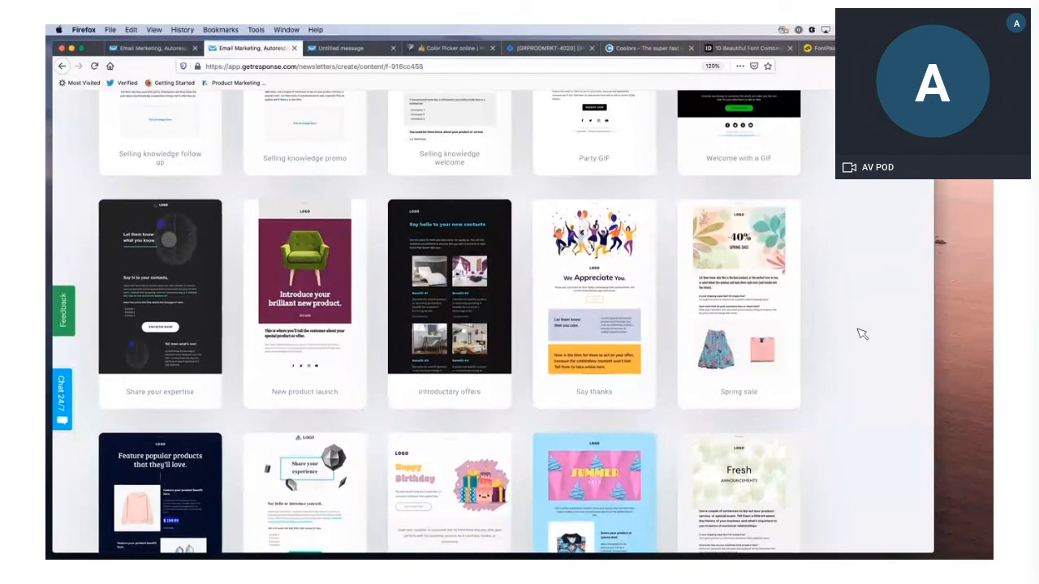
Switch to the Coolors site, dismiss its What's new notice, view the color scheme generator page, and look over the FontPair font combinations
{"action": "left_click", "coordinate": [630, 50]}
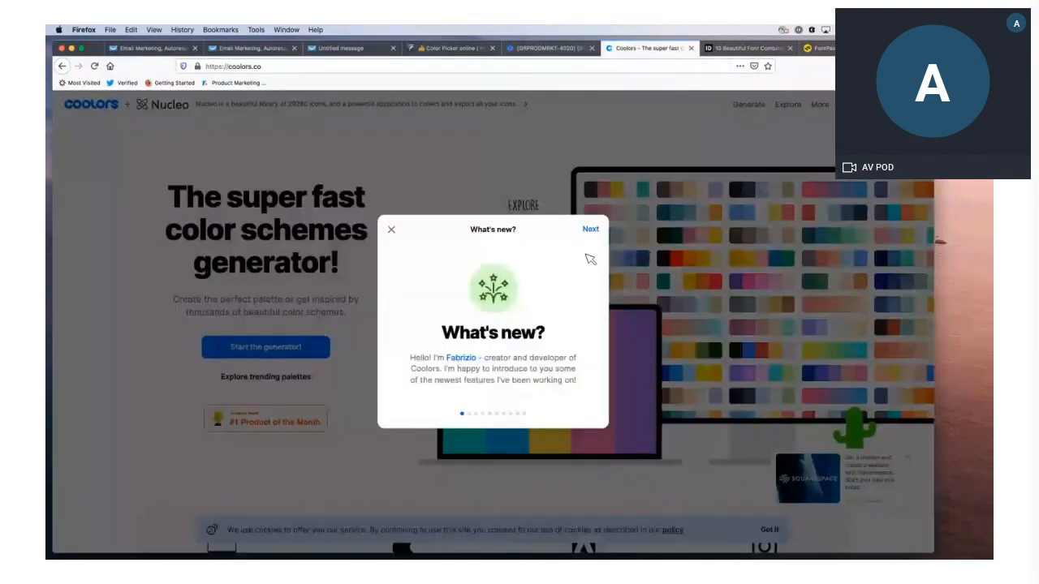
{"action": "left_click", "coordinate": [391, 230]}
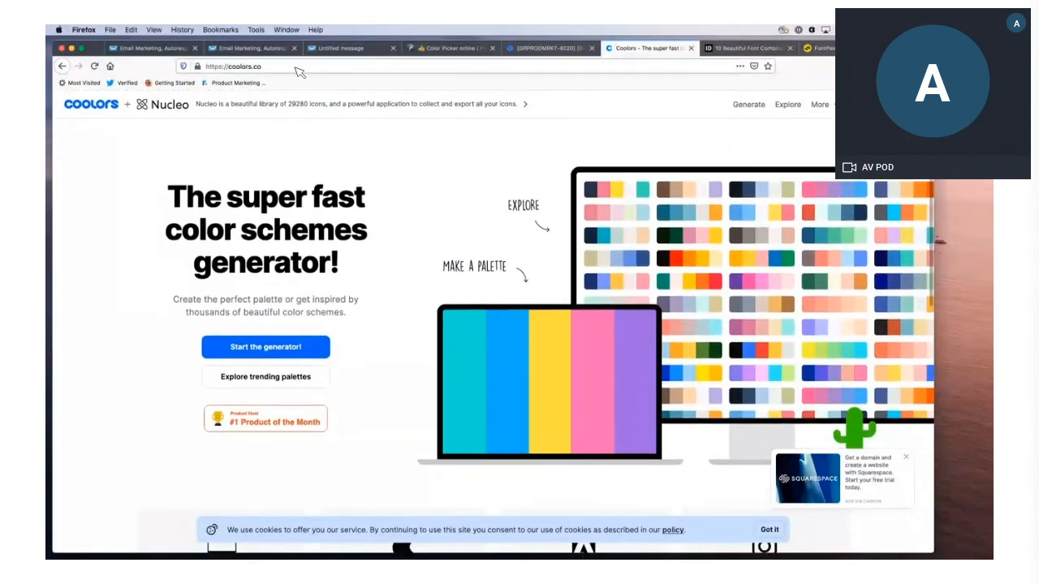
{"action": "scroll", "coordinate": [240, 180], "scroll_direction": "down", "scroll_amount": 1}
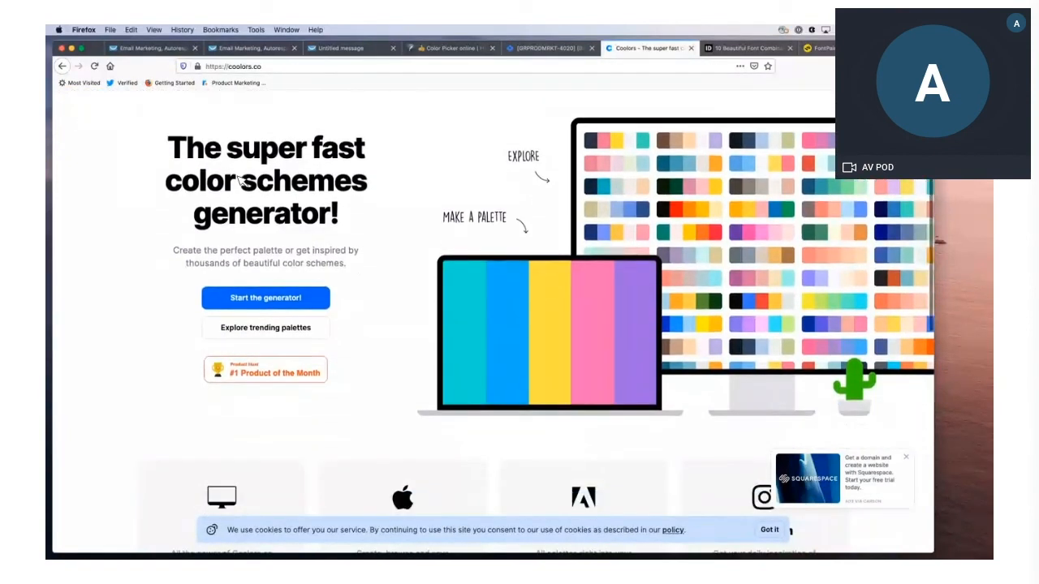
{"action": "left_click", "coordinate": [820, 48]}
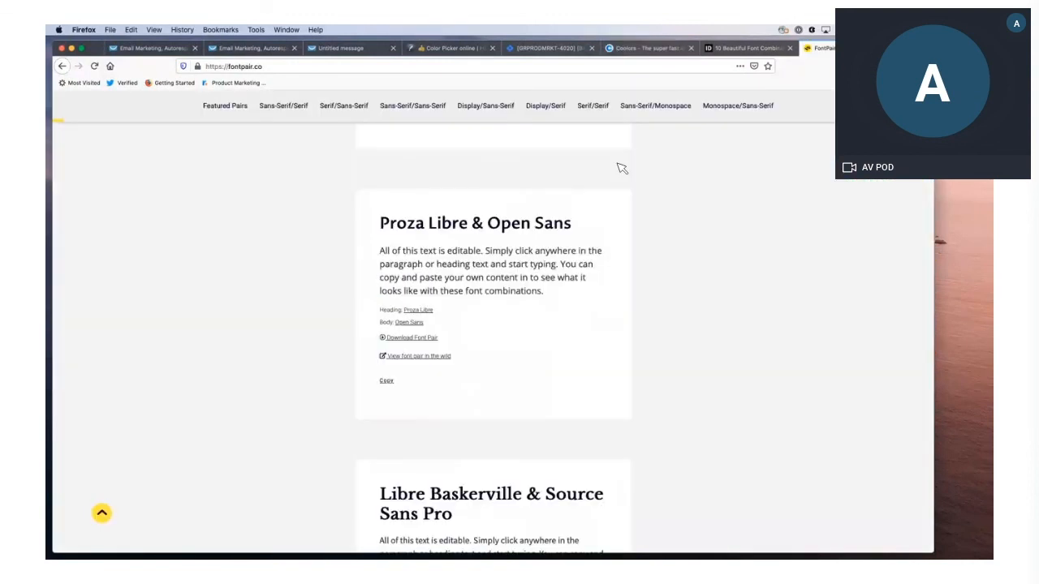
{"action": "scroll", "coordinate": [620, 168], "scroll_direction": "down", "scroll_amount": 2}
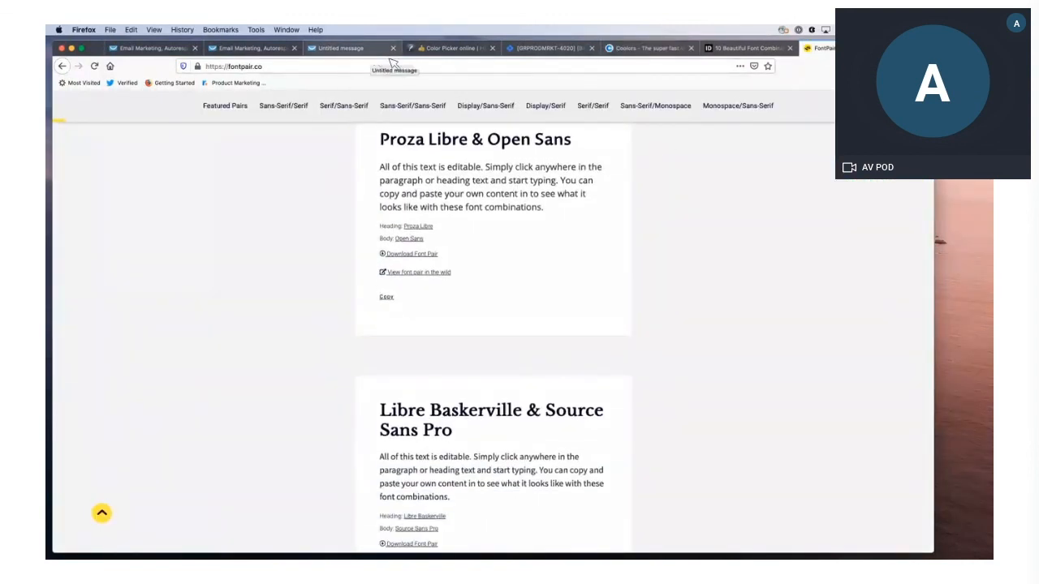
Look at the light bulb image in imagecolorpicker.com, and switch to the newsletter's online view to review its content
{"action": "left_click", "coordinate": [476, 52]}
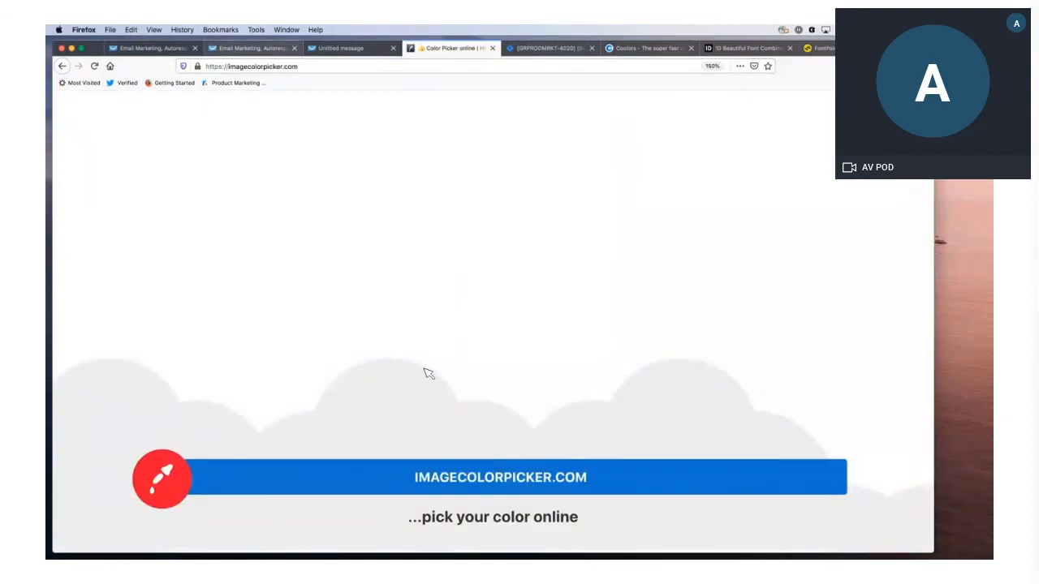
{"action": "scroll", "coordinate": [373, 336], "scroll_direction": "down", "scroll_amount": 3}
{"action": "scroll", "coordinate": [373, 331], "scroll_direction": "down", "scroll_amount": 3}
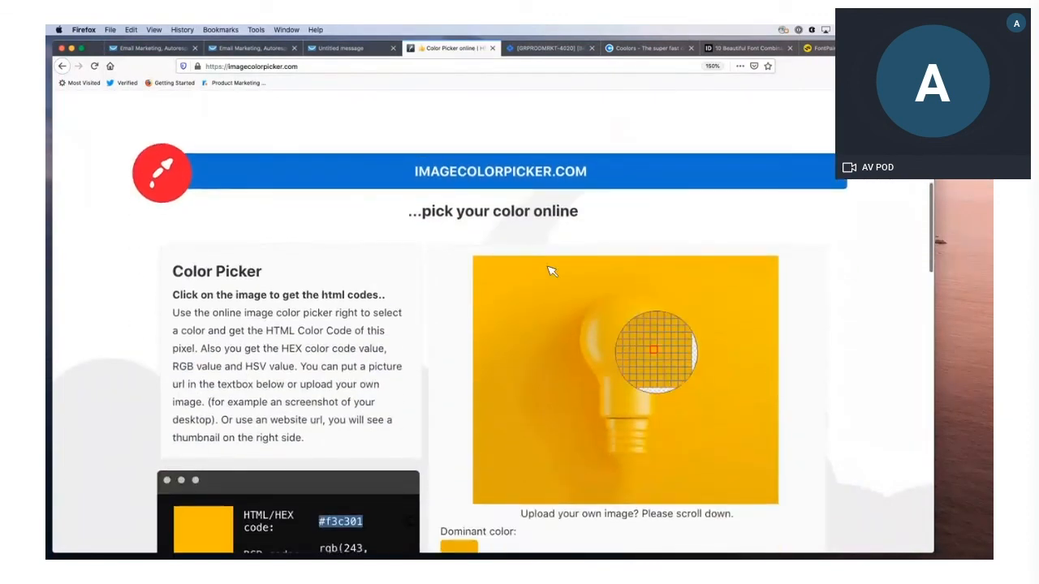
{"action": "left_click", "coordinate": [339, 50]}
{"action": "scroll", "coordinate": [352, 179], "scroll_direction": "up", "scroll_amount": 10}
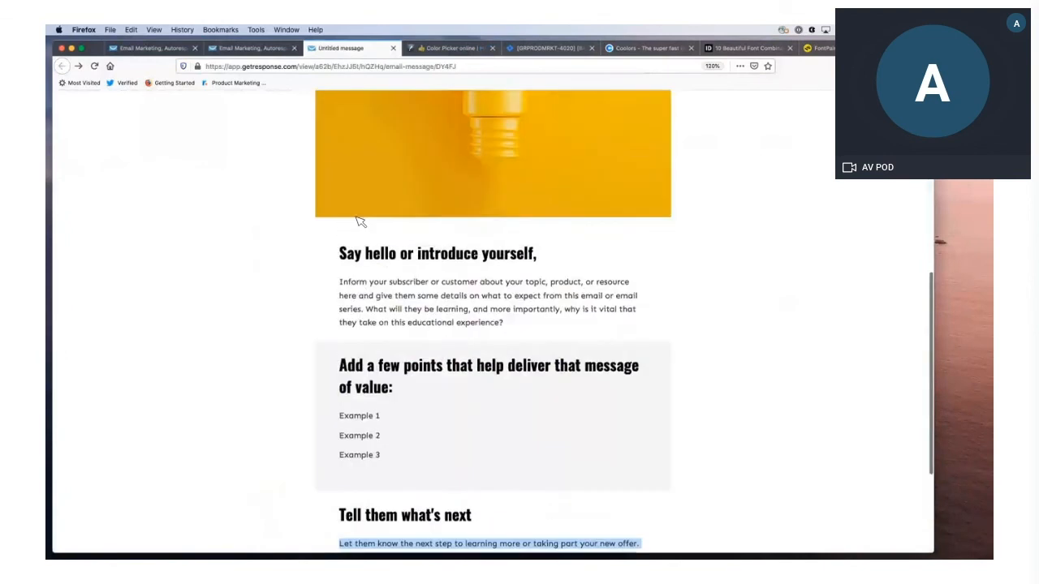